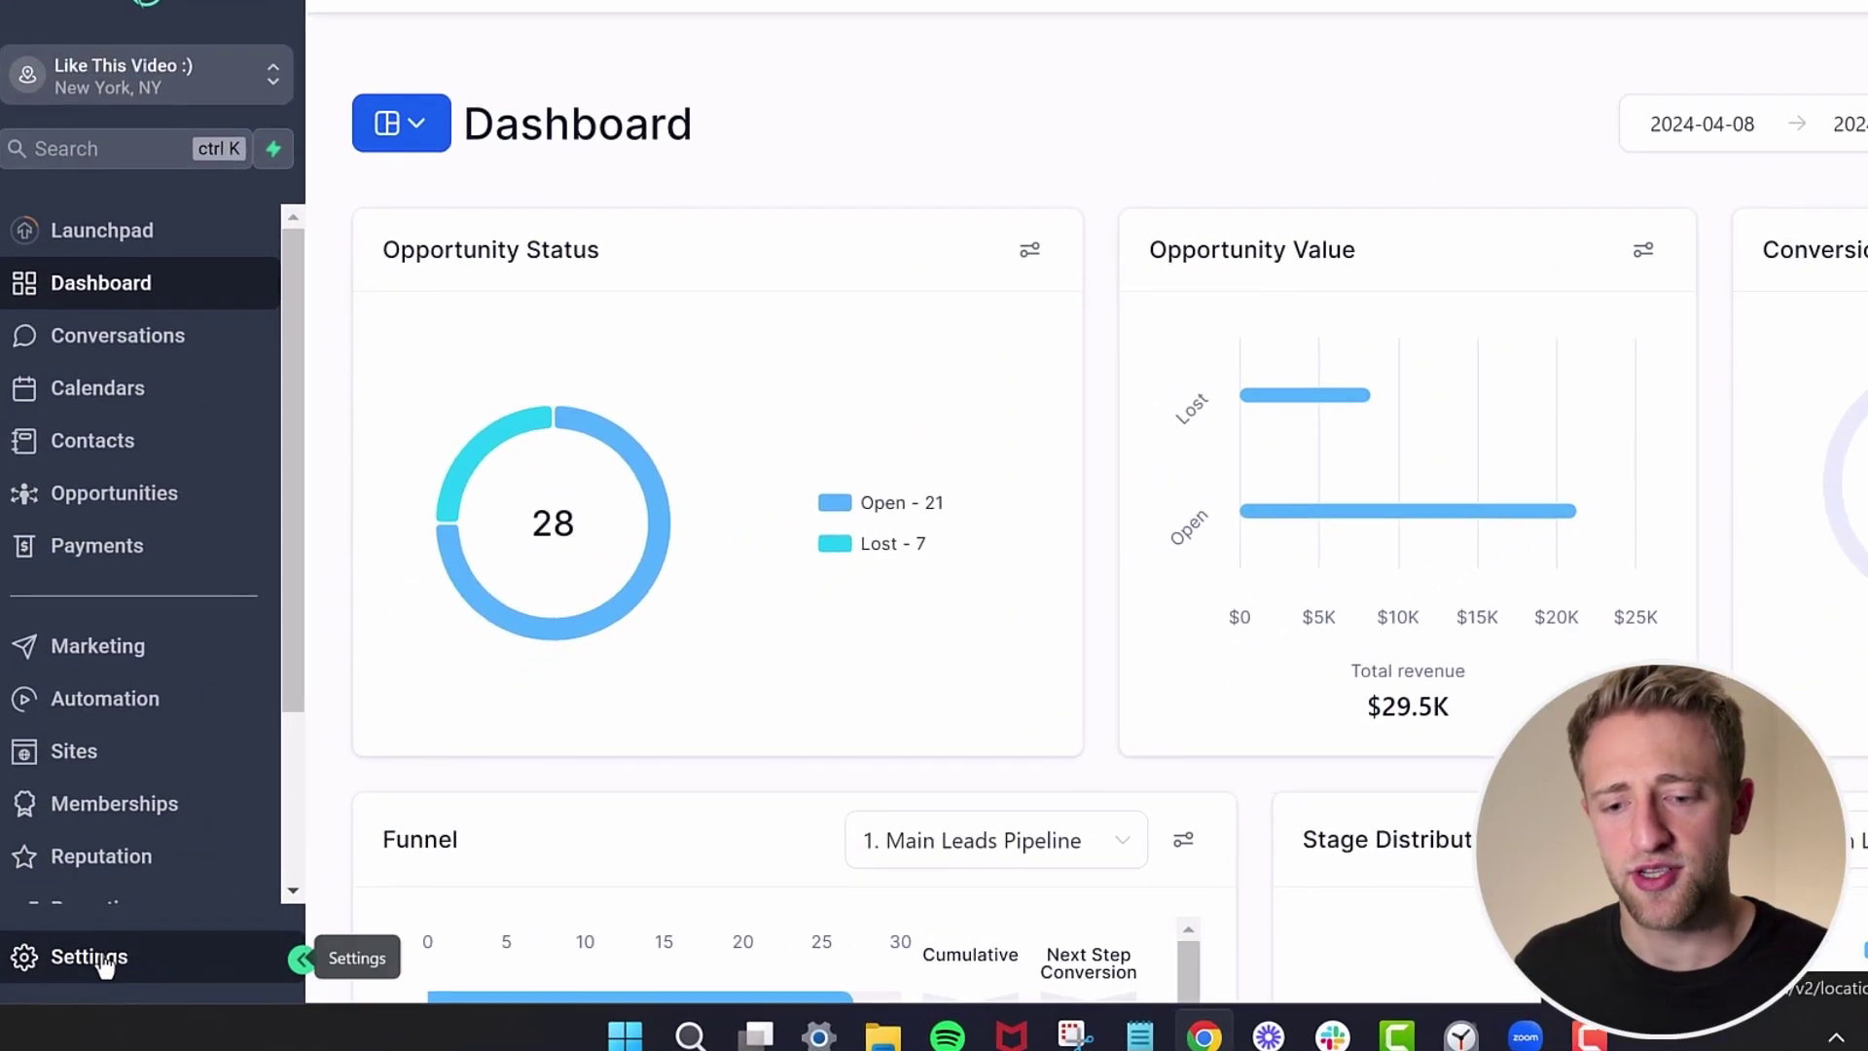
Open the sub-account's domain settings and start adding a new domain.
{"action": "left_click", "coordinate": [77, 954]}
{"action": "scroll", "coordinate": [127, 778], "scroll_direction": "down", "scroll_amount": 5}
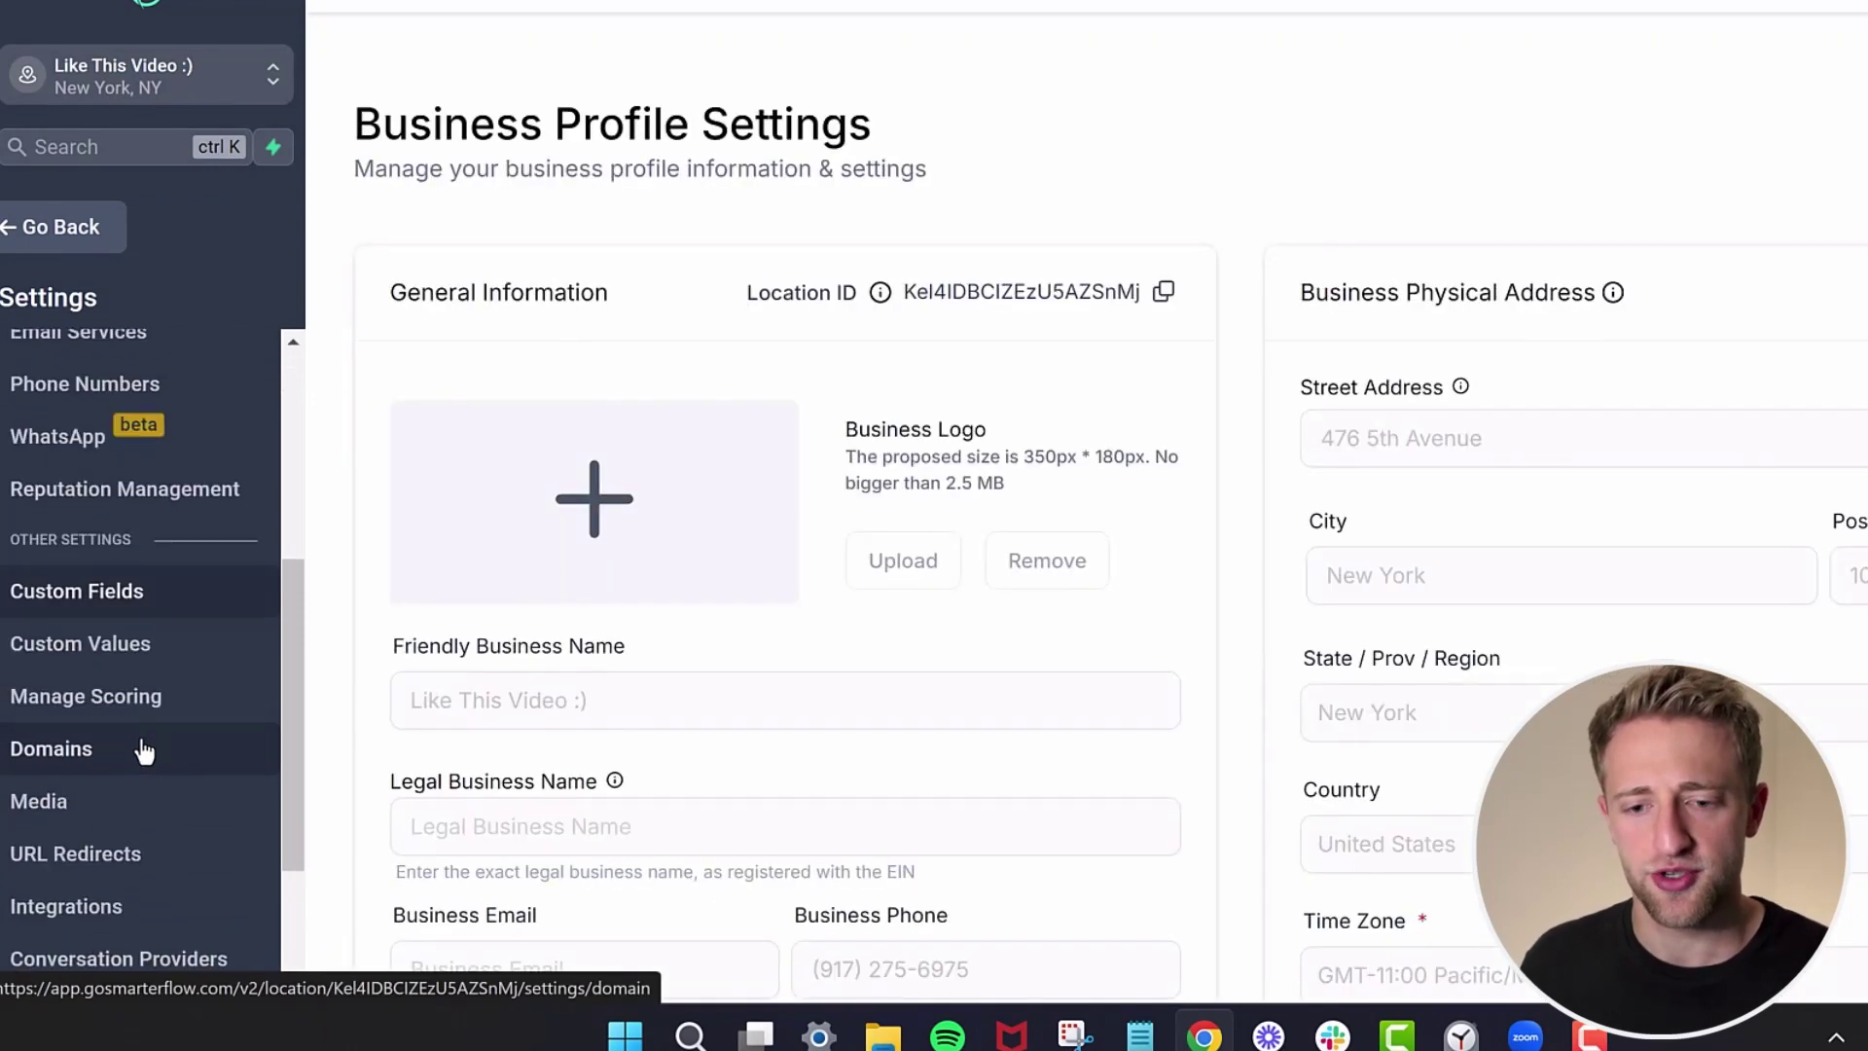
{"action": "left_click", "coordinate": [58, 750]}
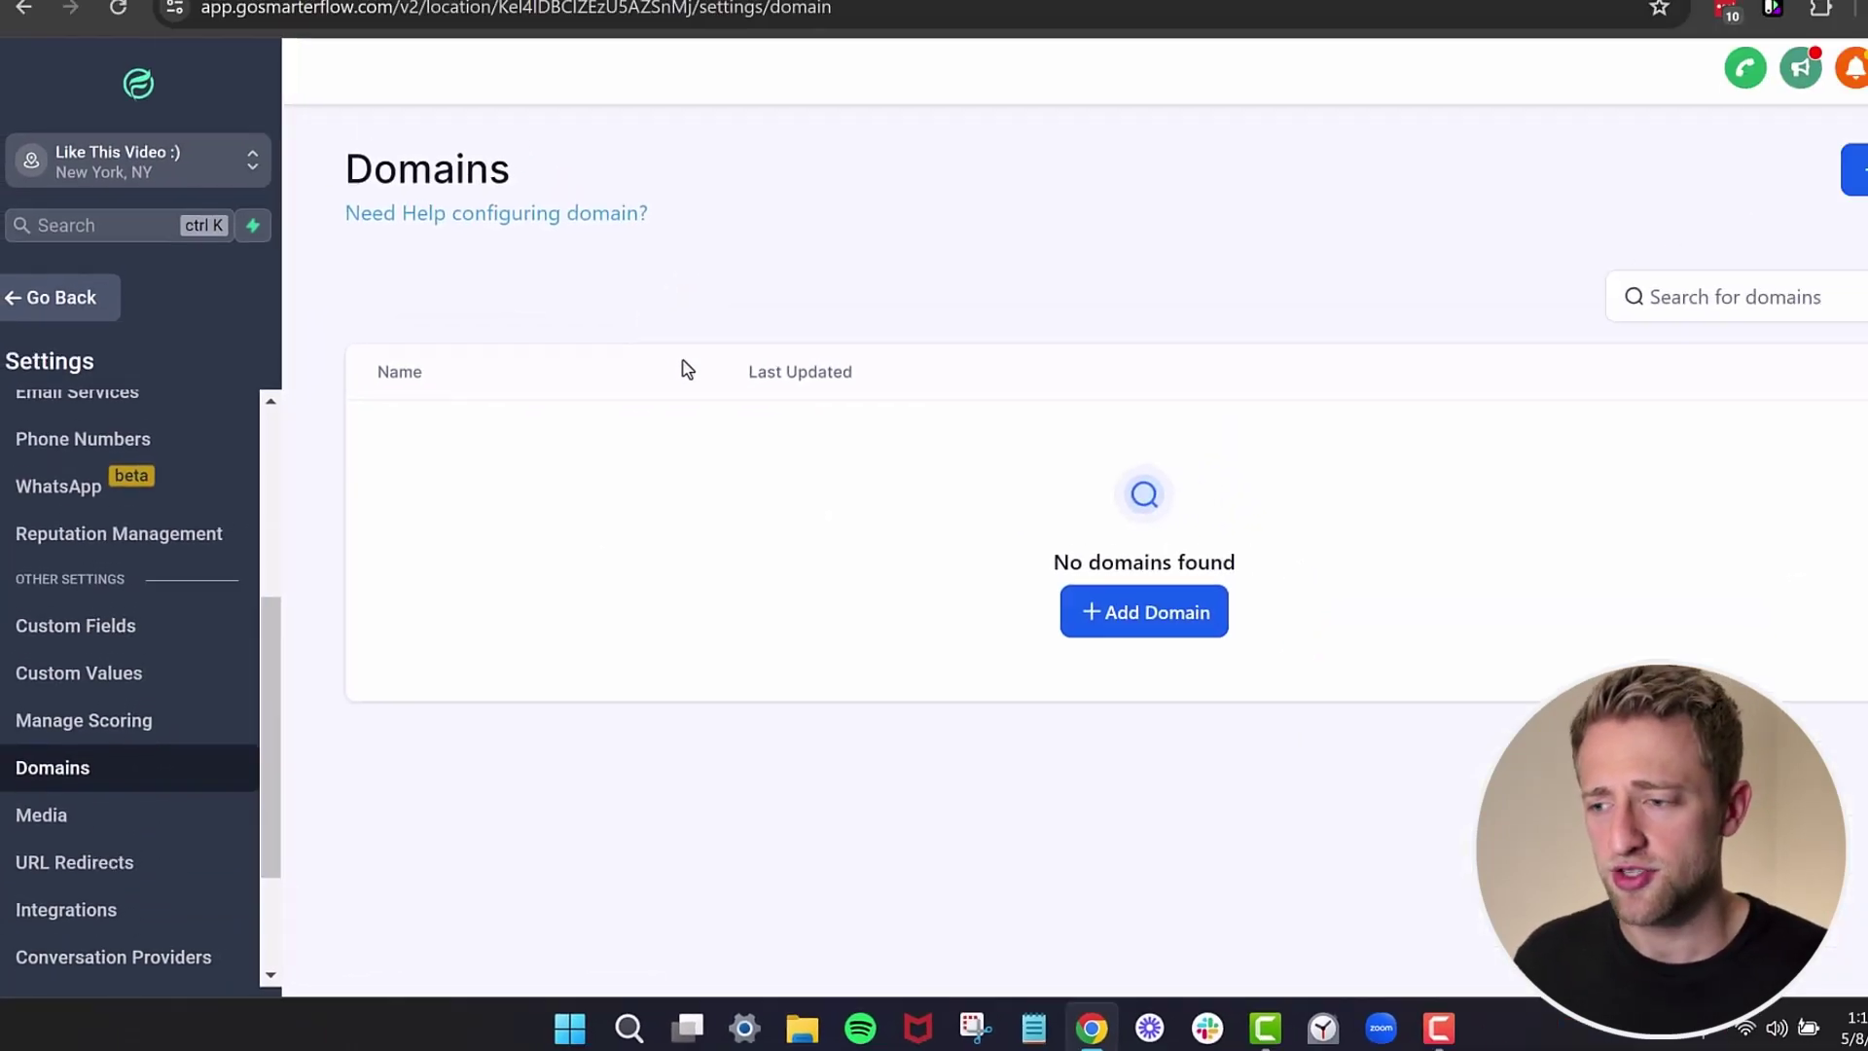
{"action": "left_click", "coordinate": [1100, 612]}
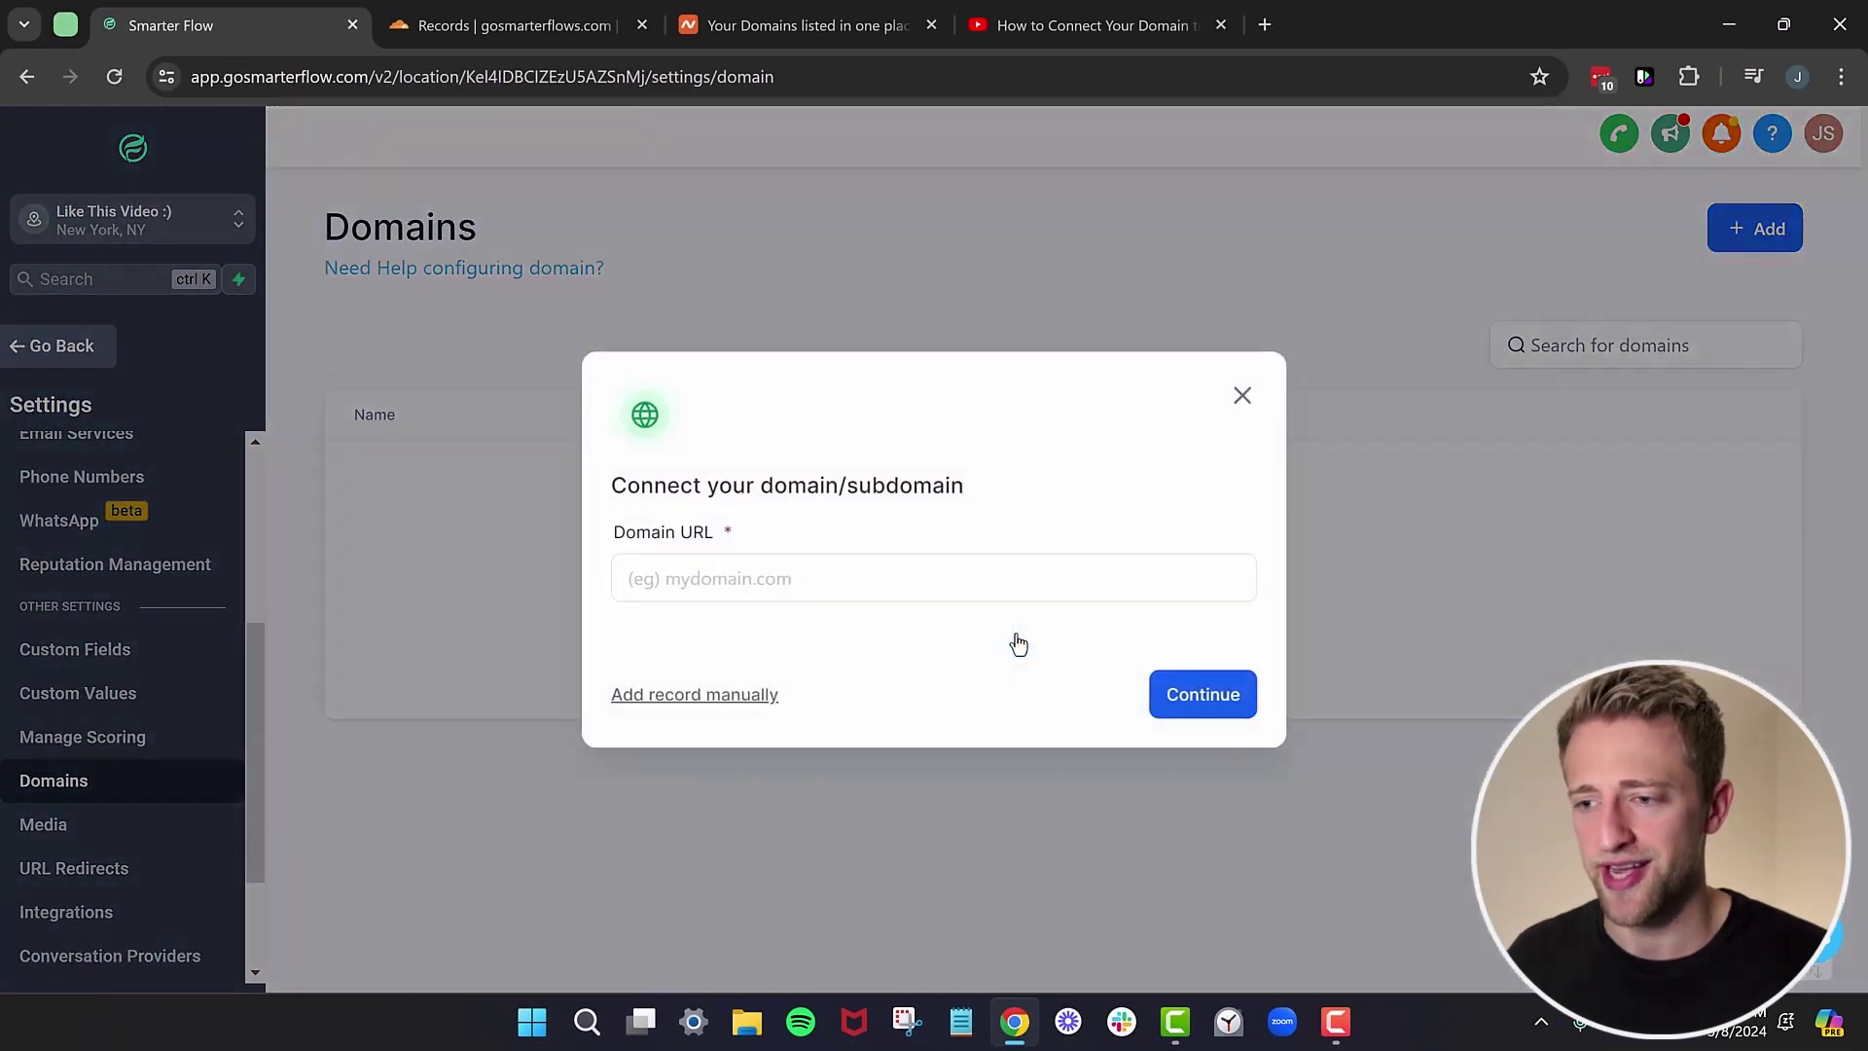
{"action": "left_click", "coordinate": [814, 581]}
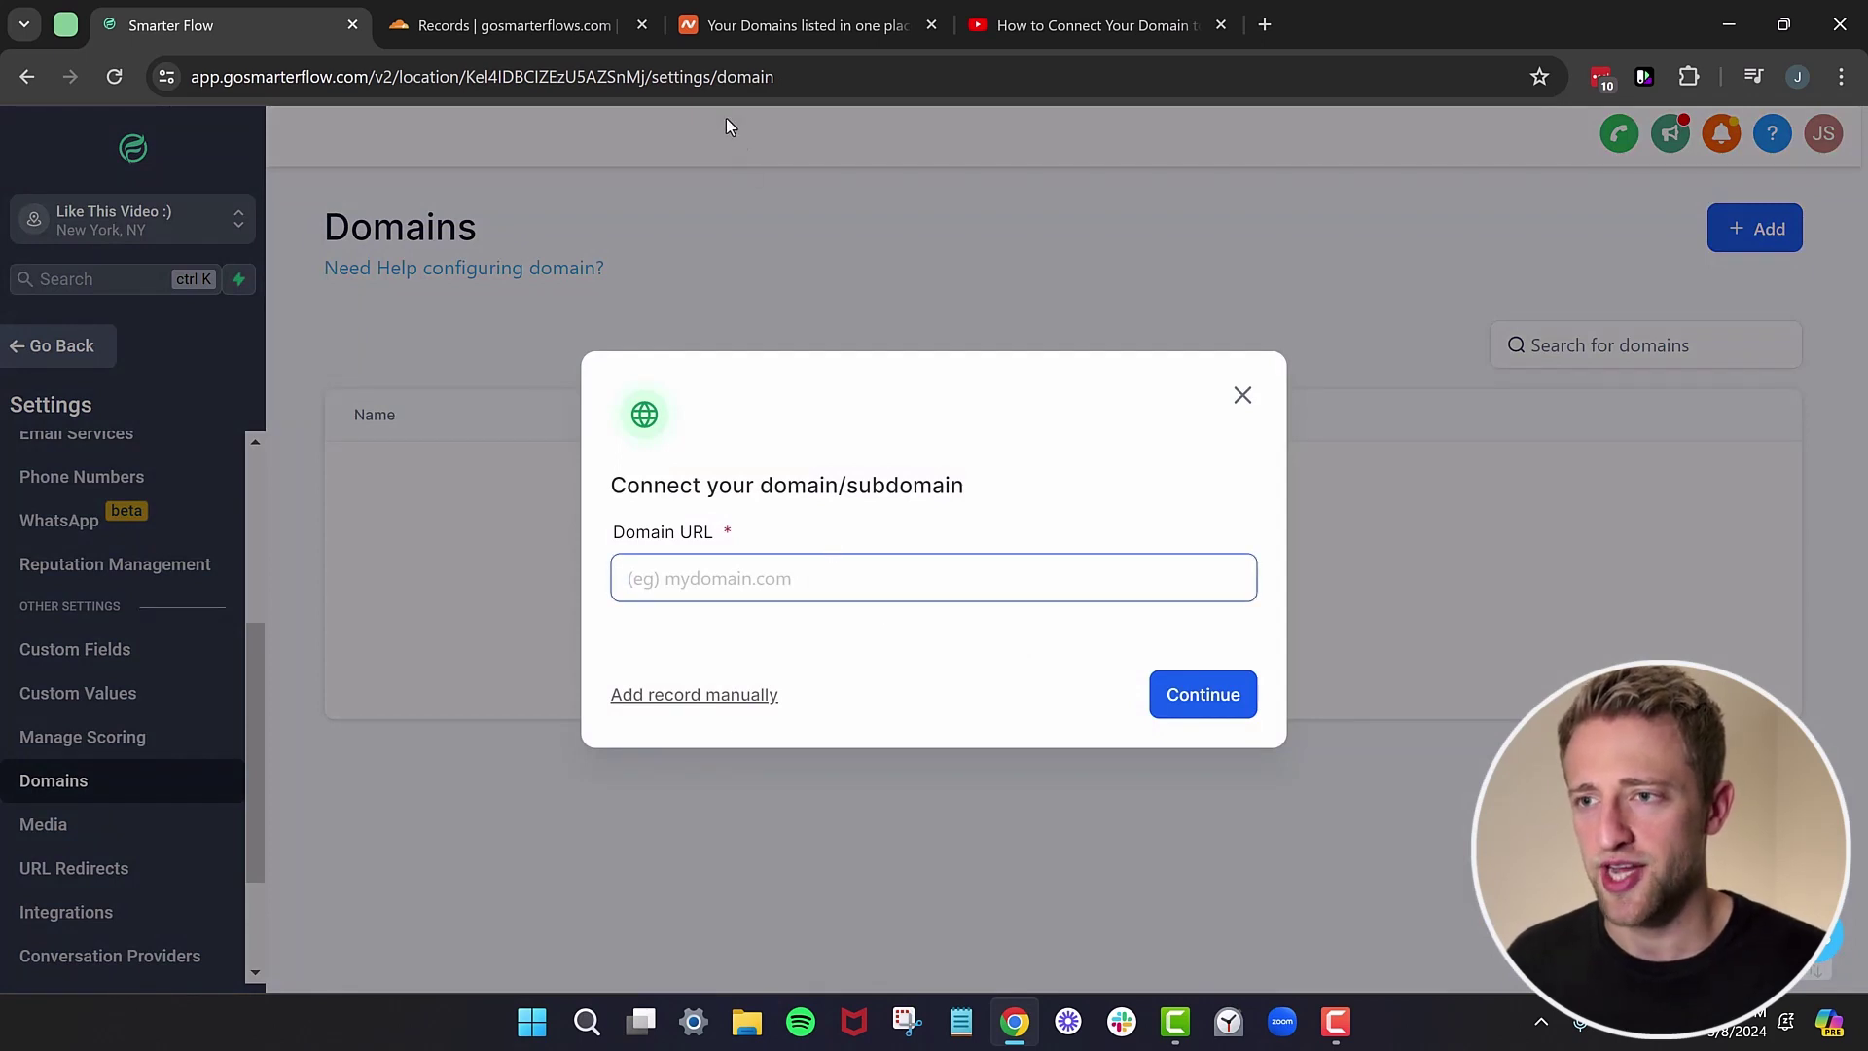
Copy gosmarterflows.com from the Cloudflare DNS records page and enter it as the domain URL in Smarter Flow.
{"action": "left_click", "coordinate": [490, 32]}
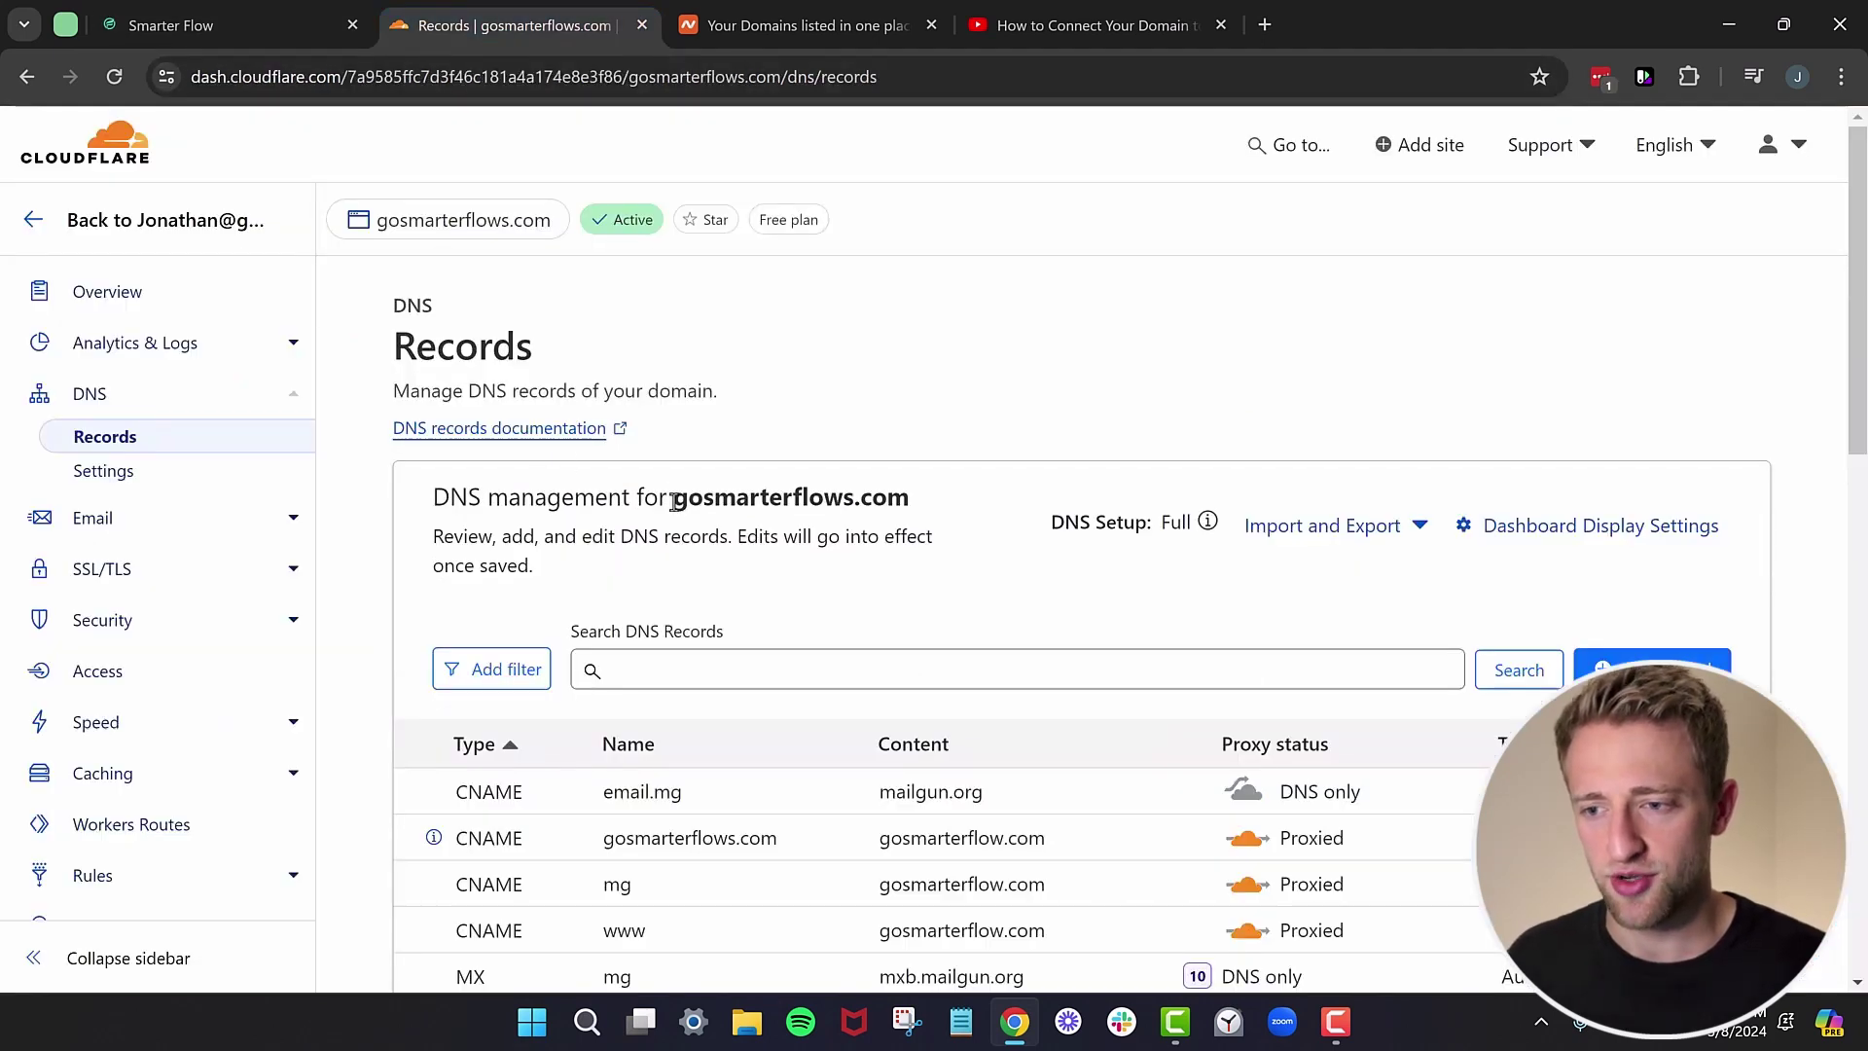
{"action": "left_click_drag", "start_coordinate": [674, 502], "coordinate": [906, 501]}
{"action": "key", "text": "ctrl+c"}
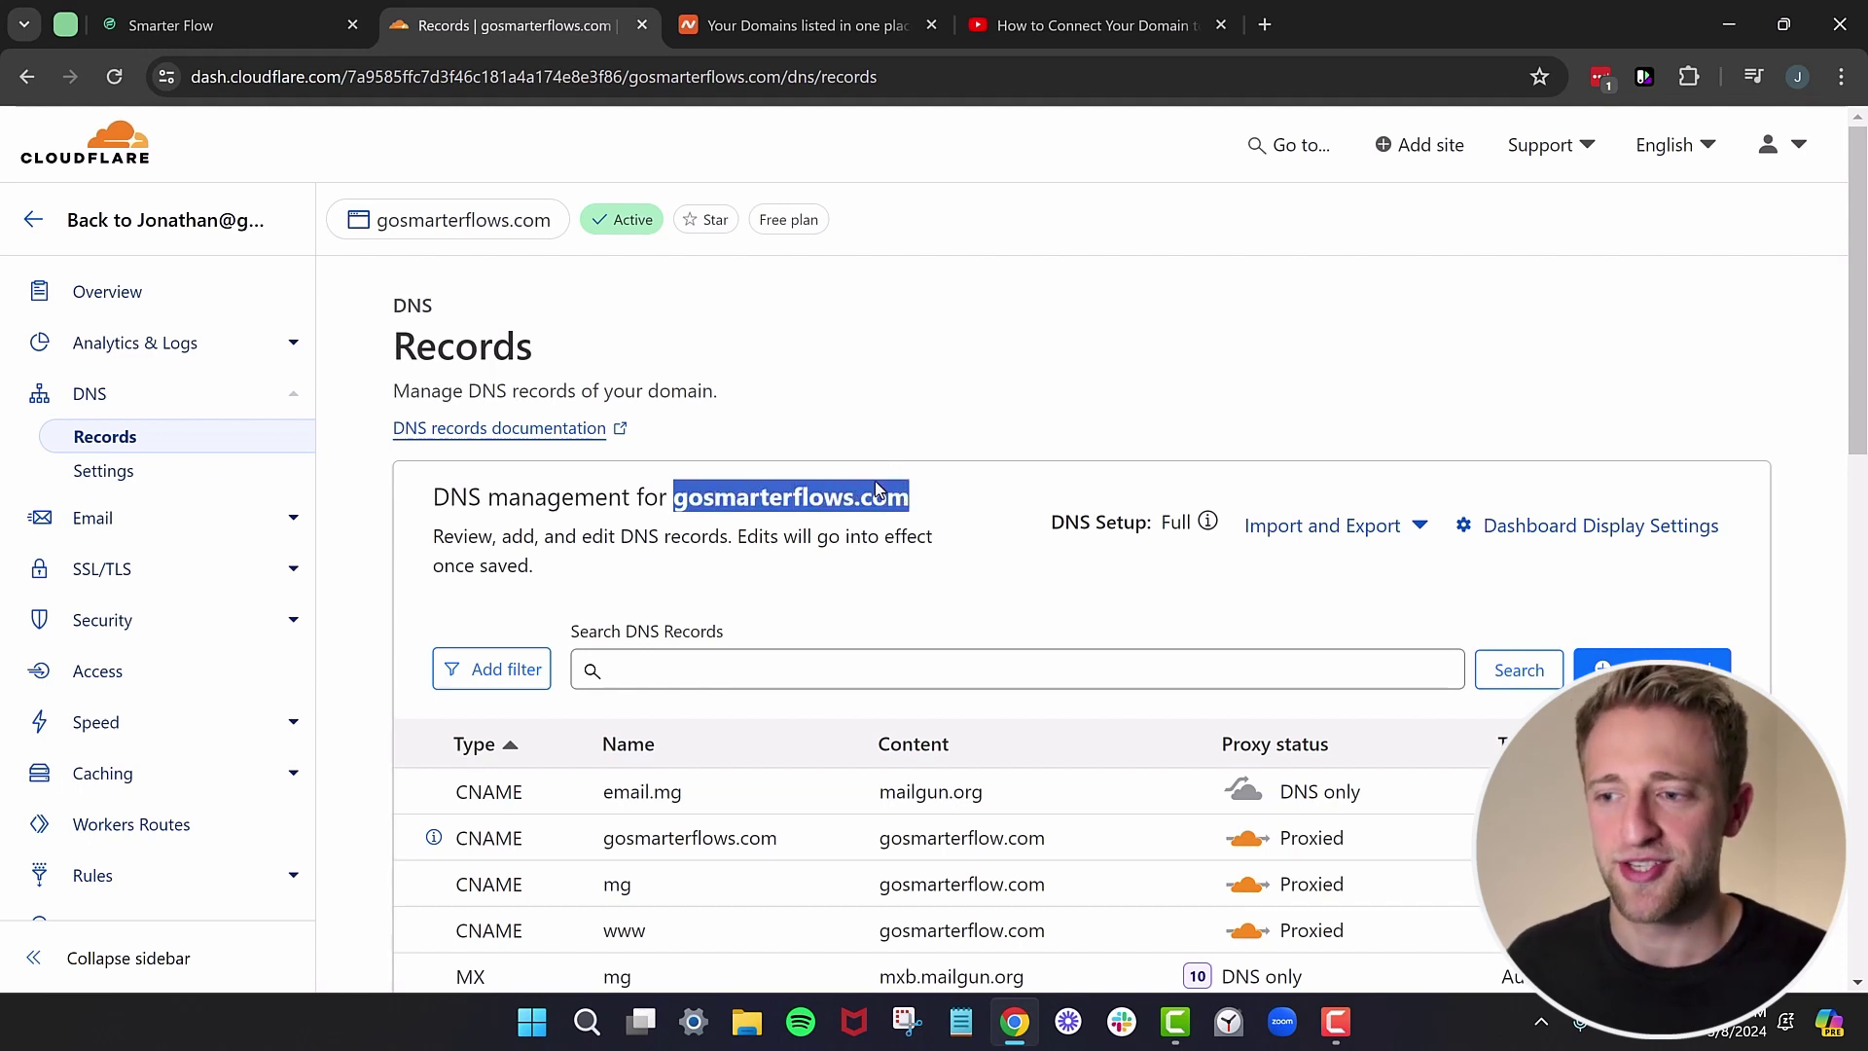
{"action": "left_click", "coordinate": [226, 20]}
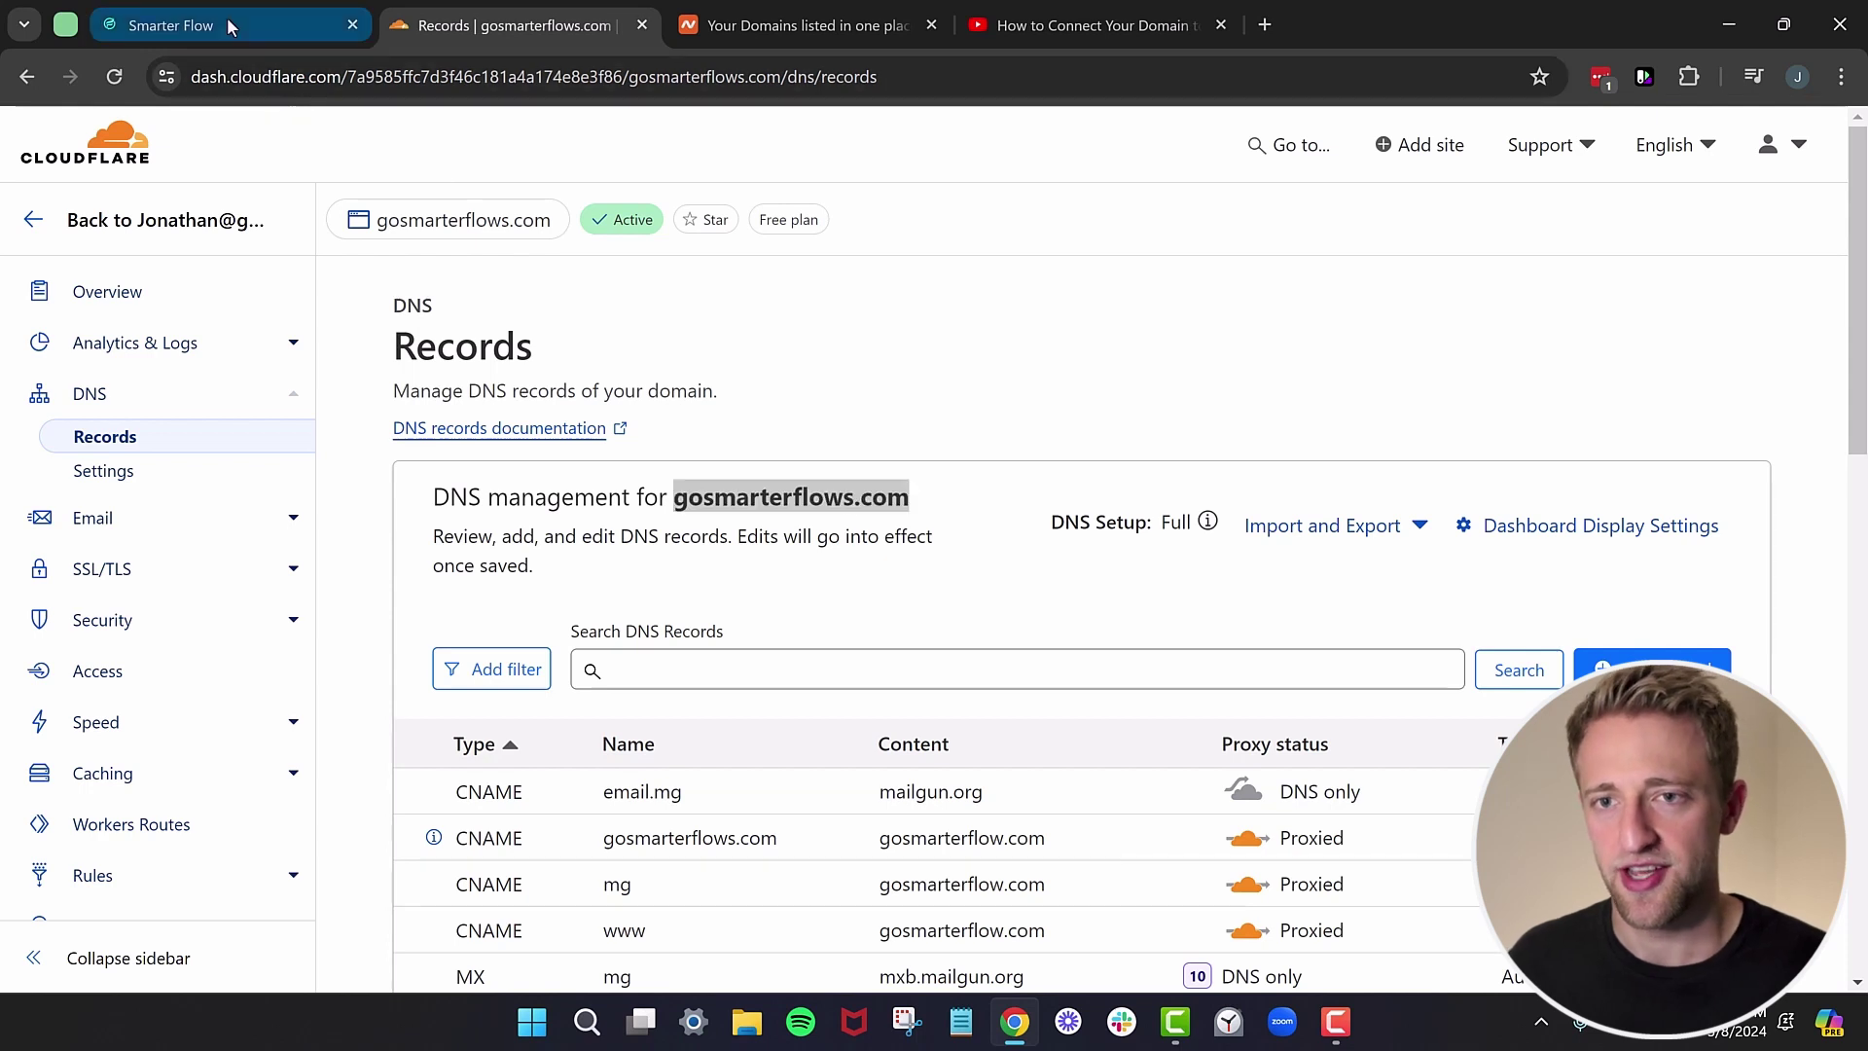
{"action": "left_click", "coordinate": [707, 582]}
{"action": "key", "text": "ctrl+v"}
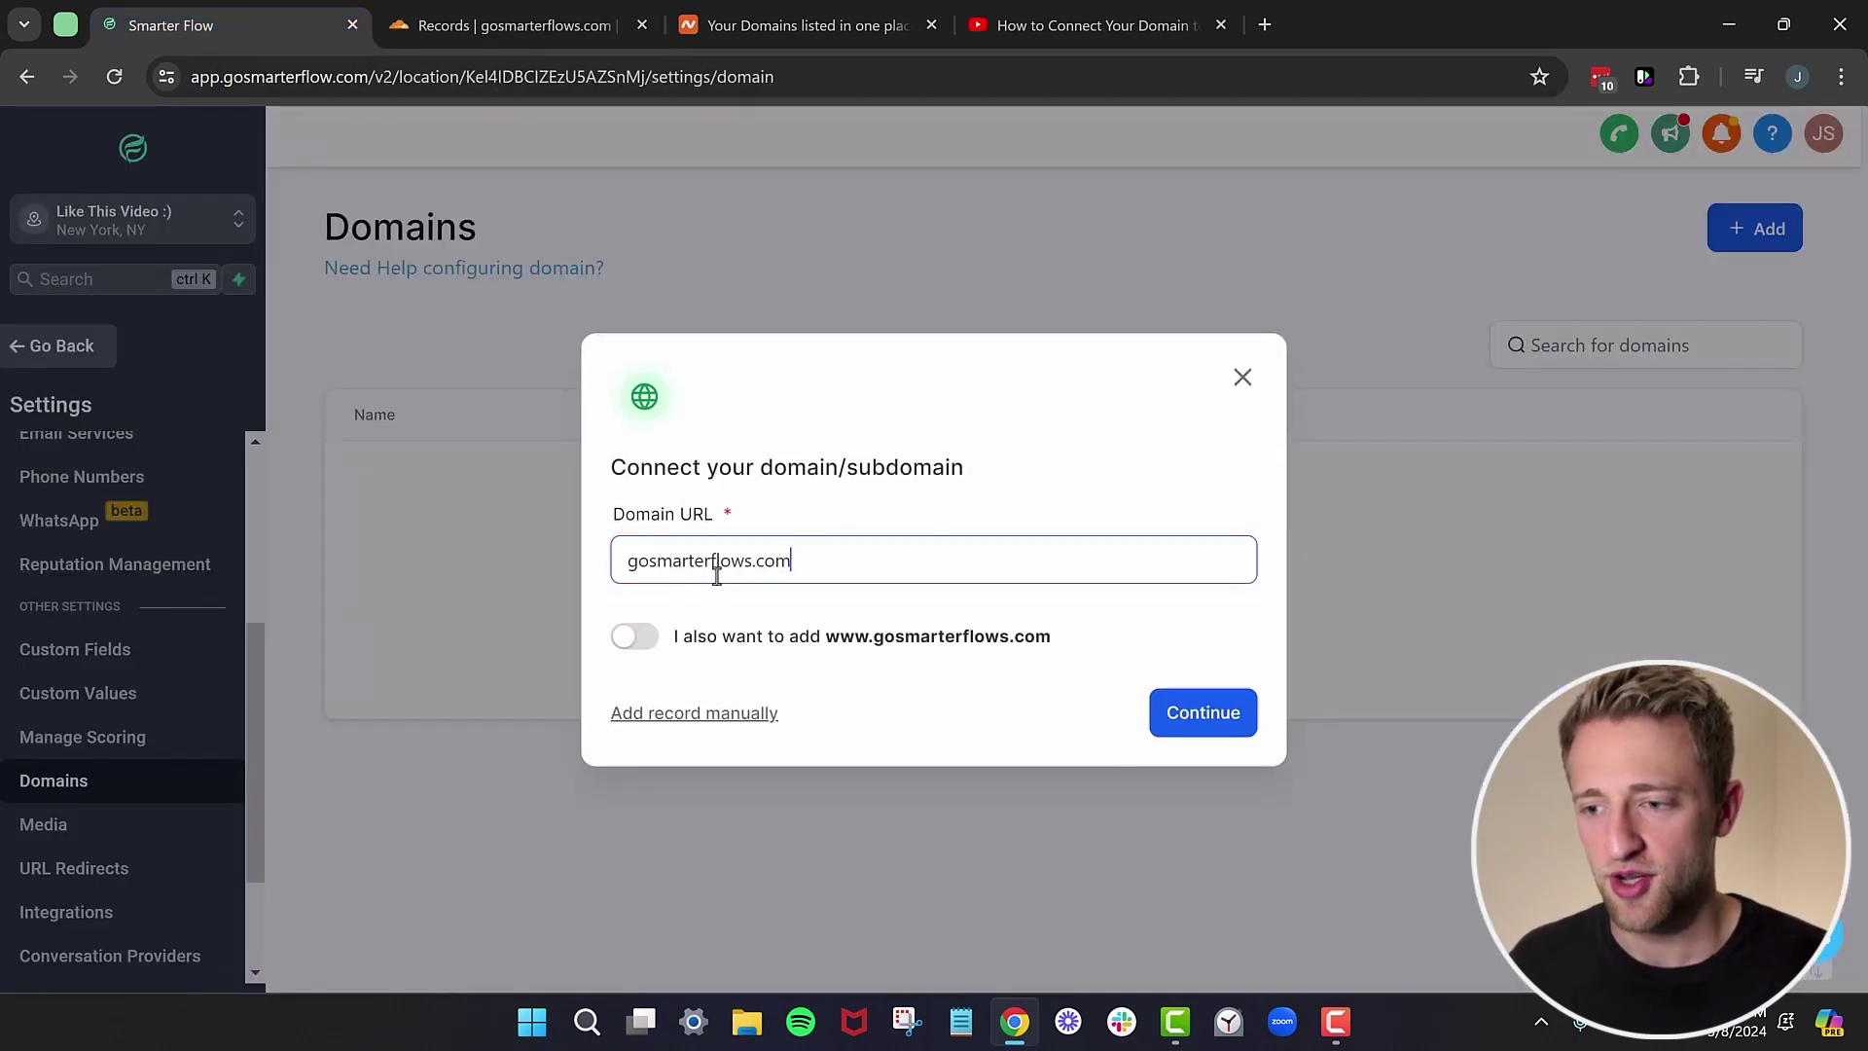
{"action": "left_click", "coordinate": [634, 640]}
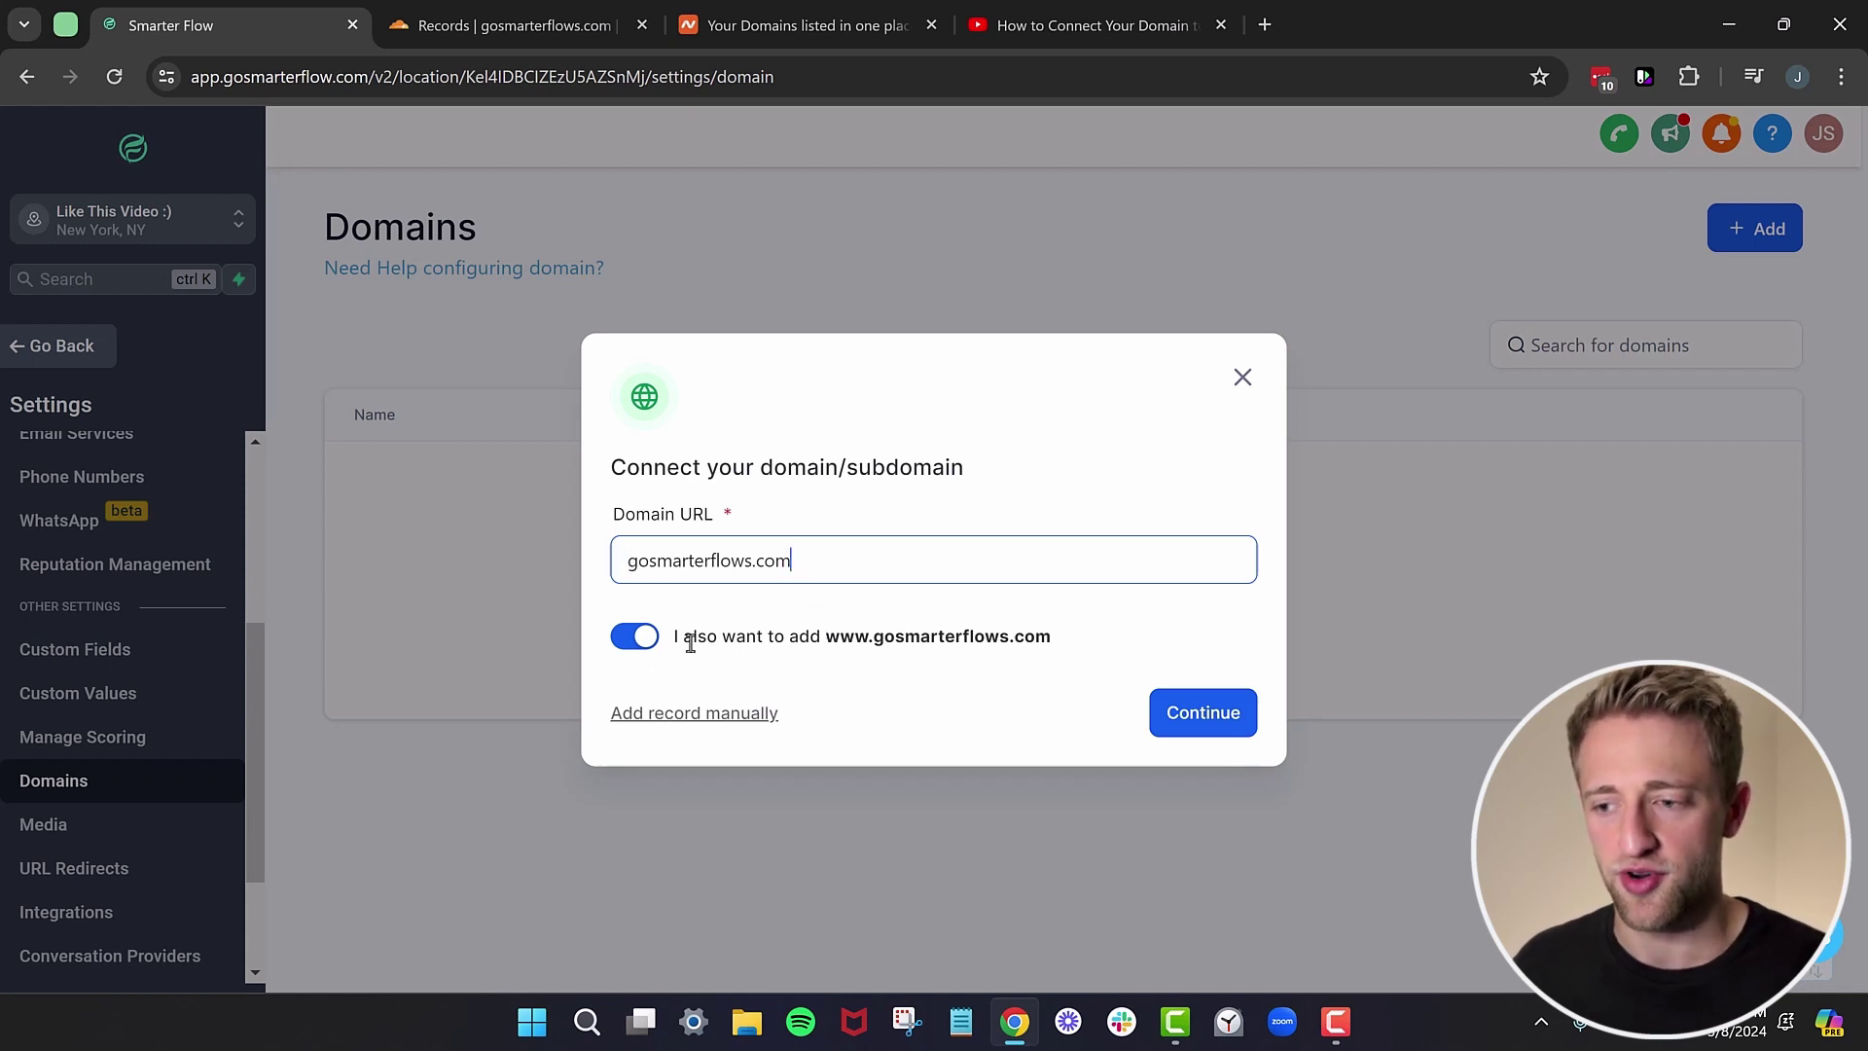
{"action": "left_click_drag", "start_coordinate": [824, 645], "coordinate": [868, 644]}
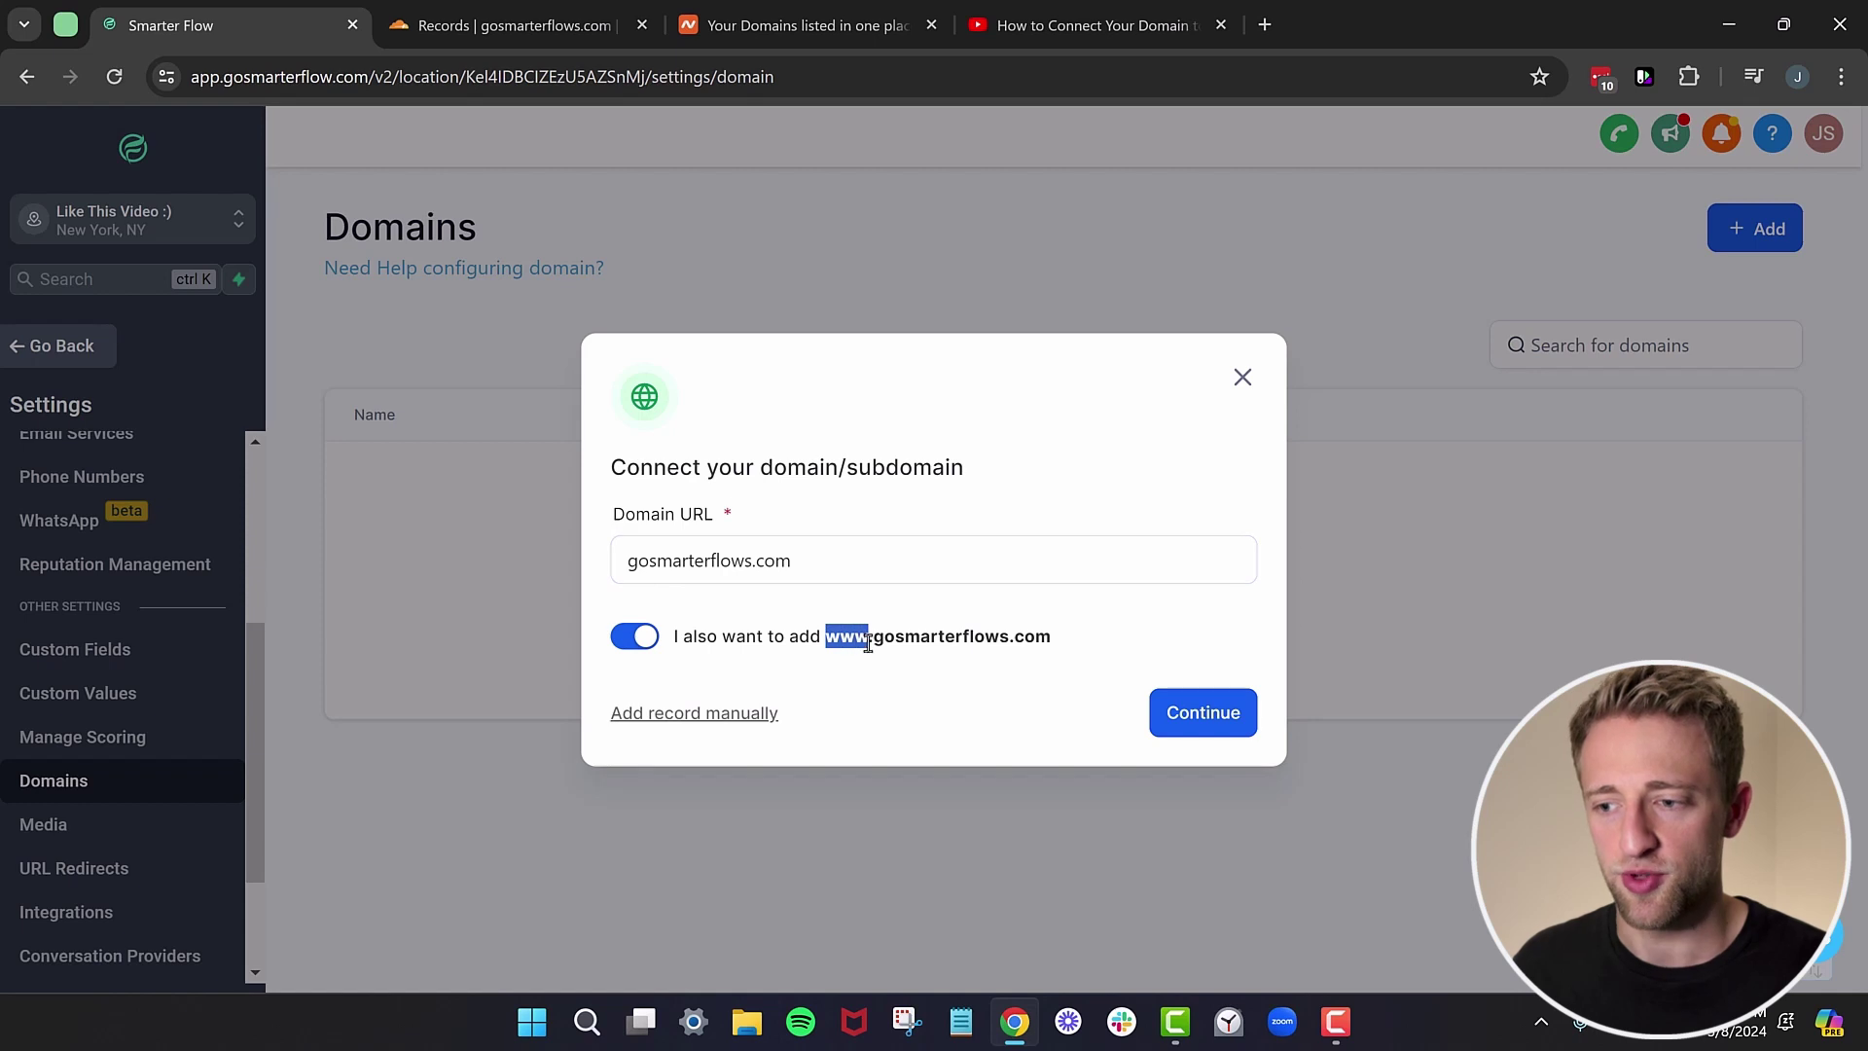
{"action": "left_click", "coordinate": [953, 672]}
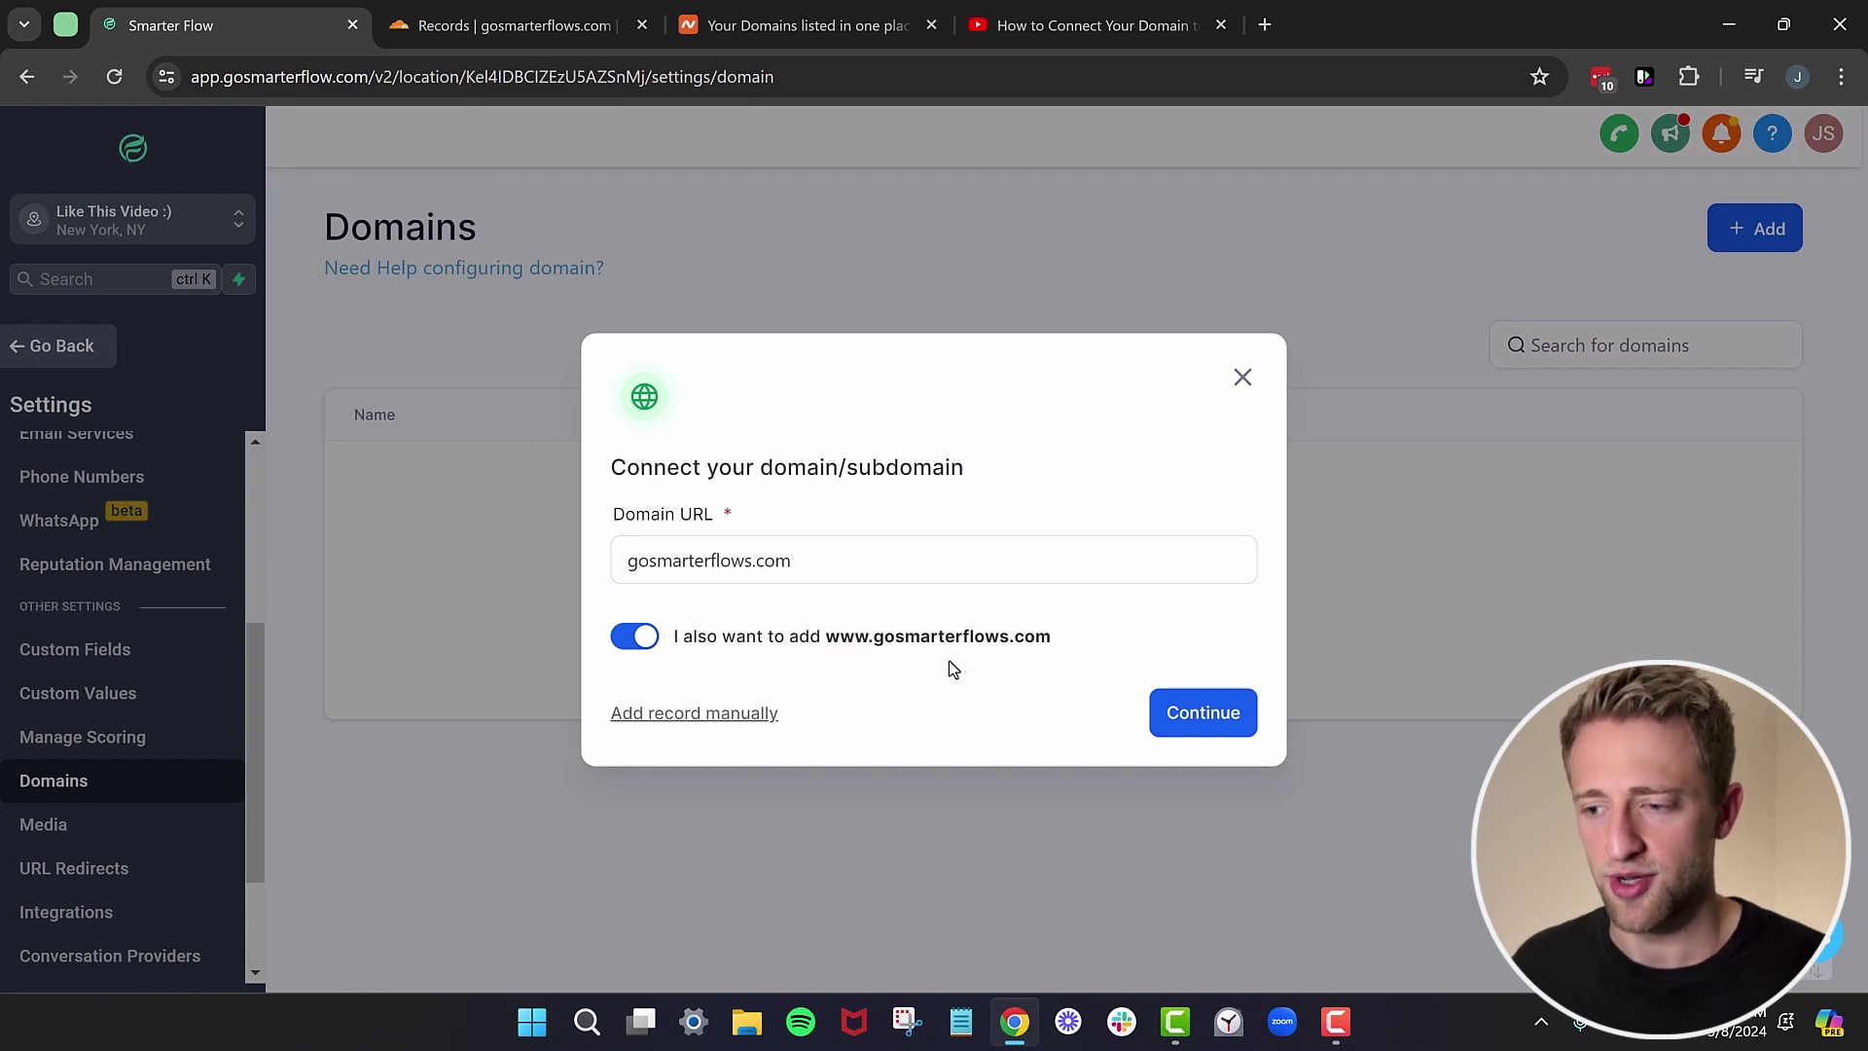
{"action": "left_click", "coordinate": [1191, 716]}
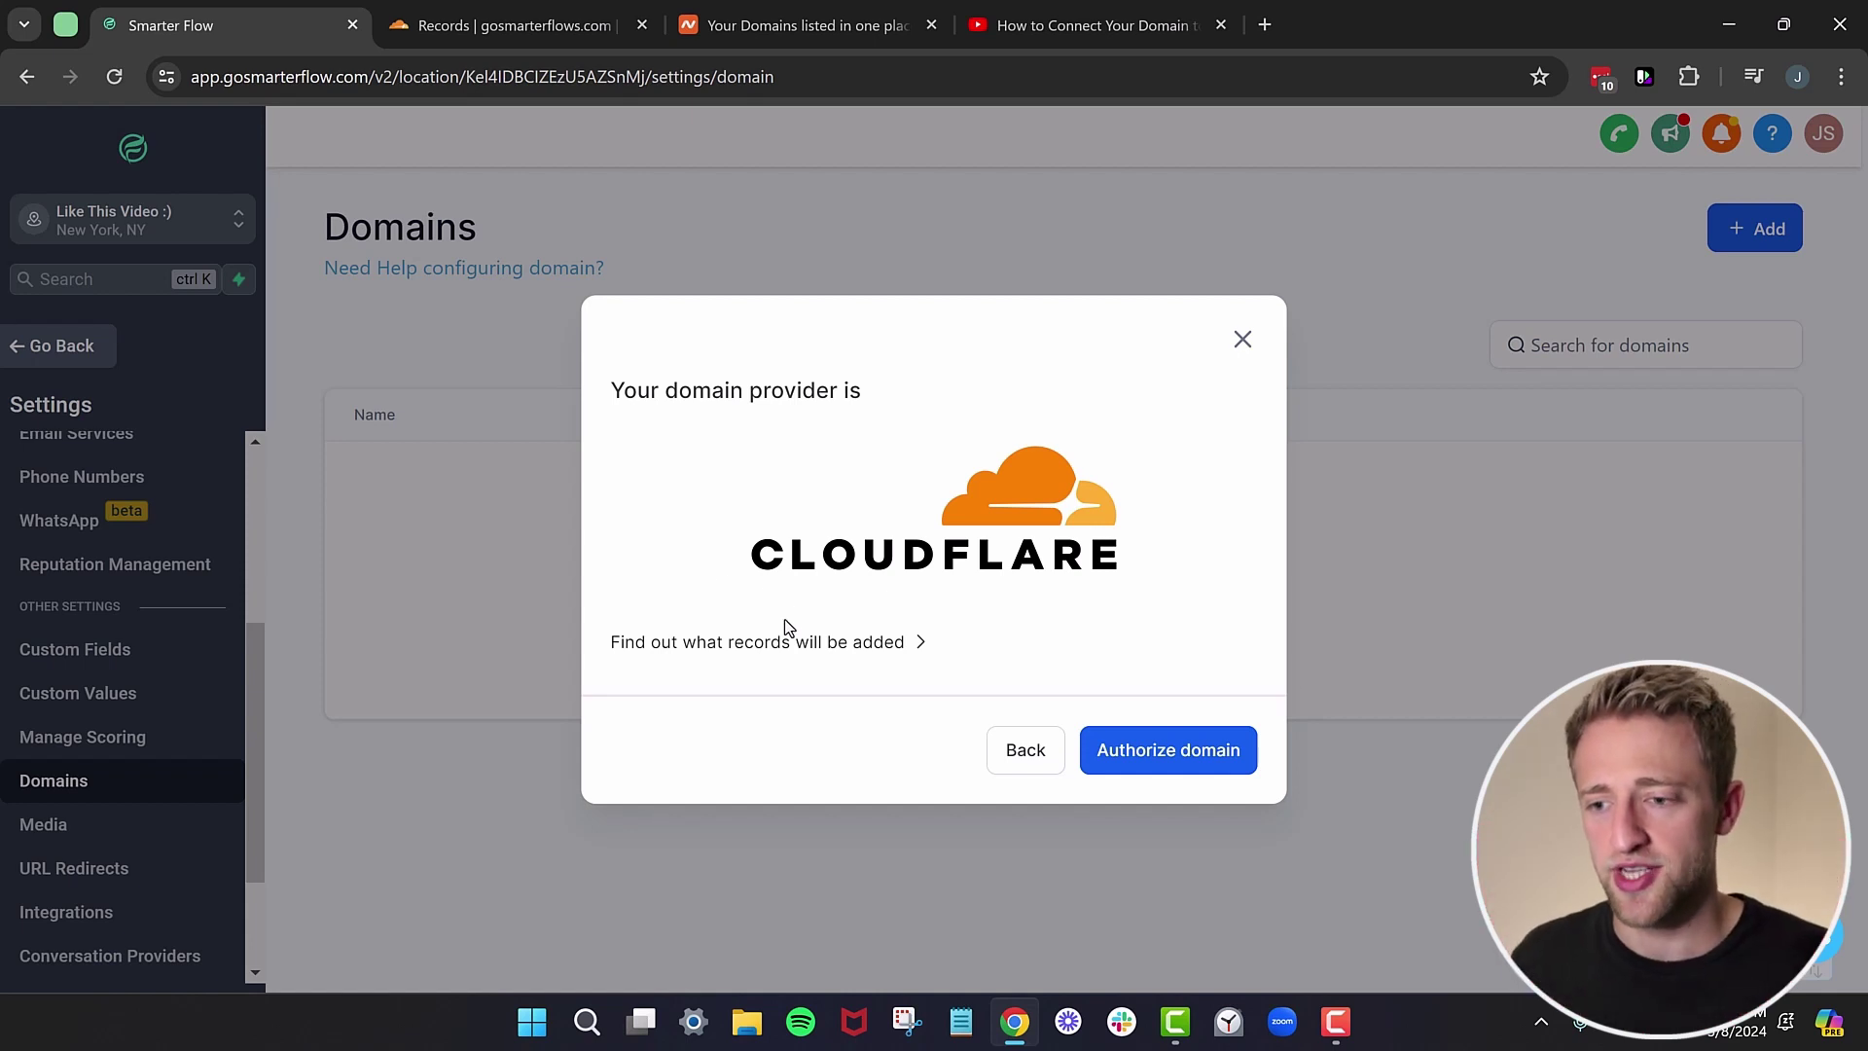
{"action": "left_click", "coordinate": [1129, 758]}
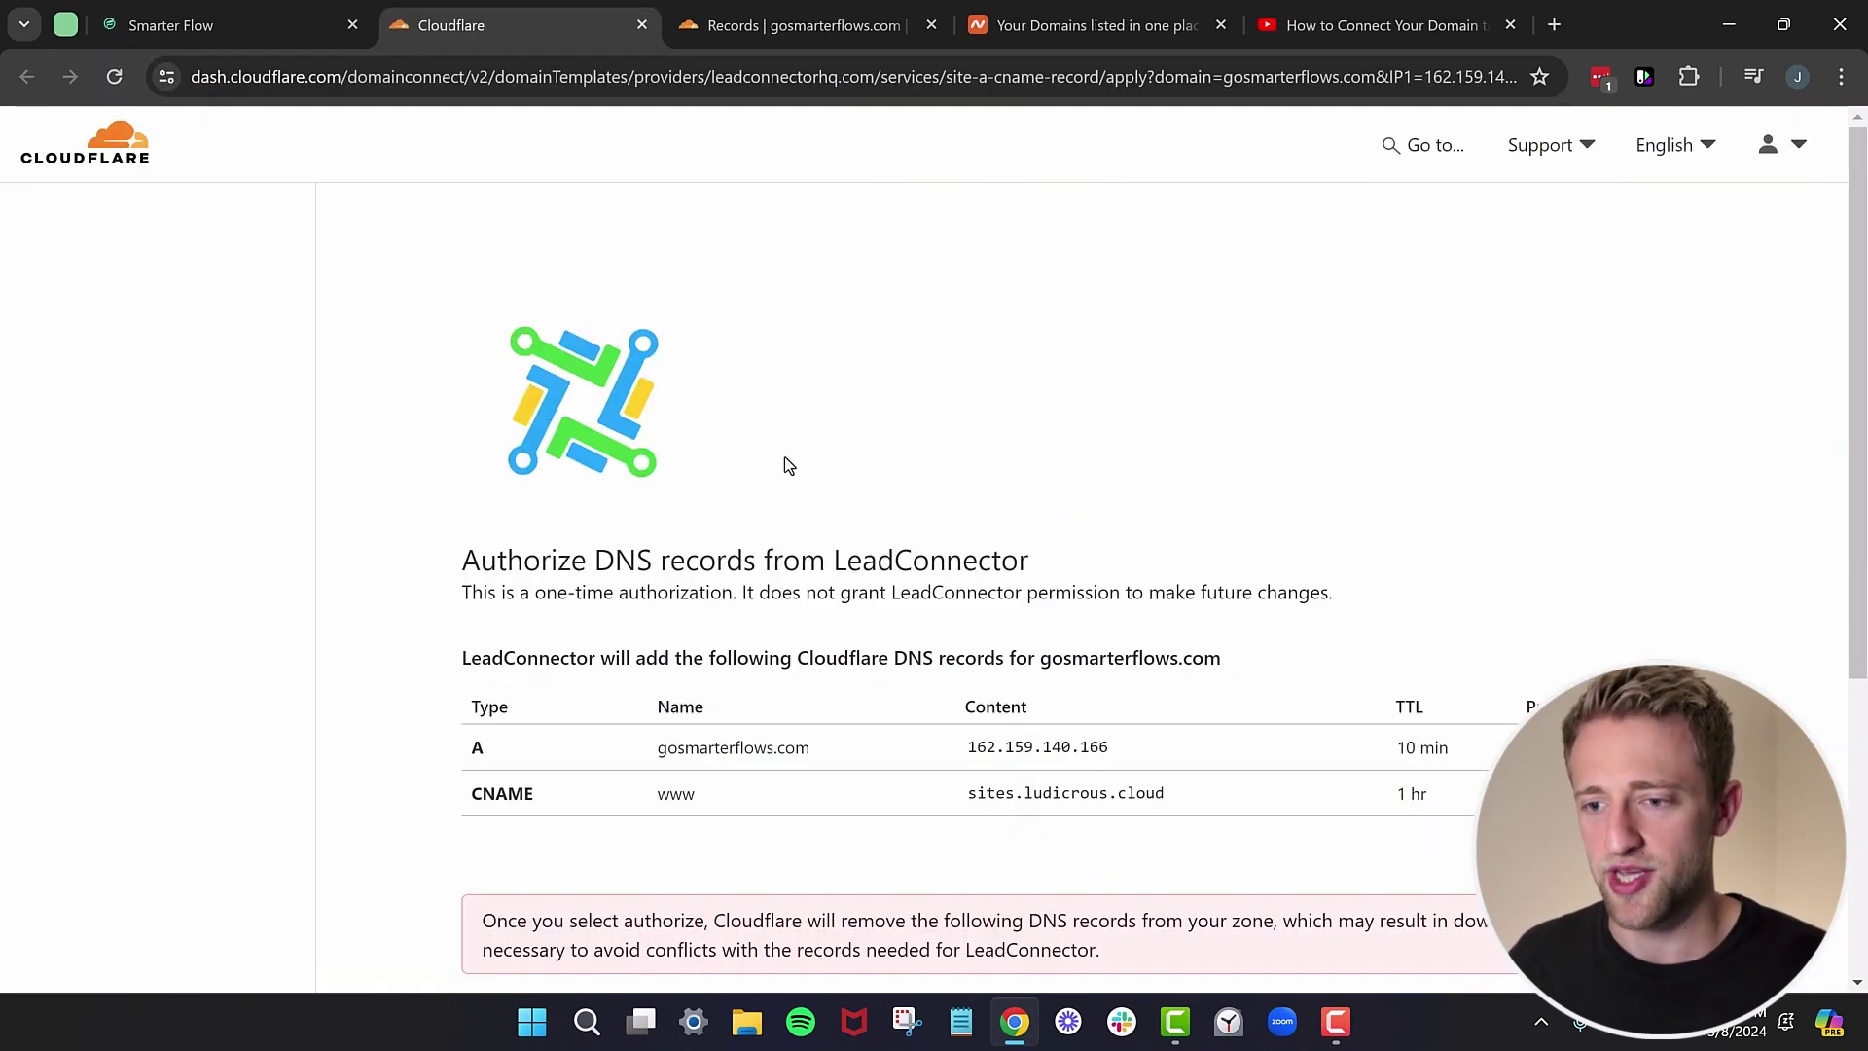
Review the A and CNAME records LeadConnector will add for gosmarterflows.com and authorize them.
{"action": "scroll", "coordinate": [426, 411], "scroll_direction": "down", "scroll_amount": 2}
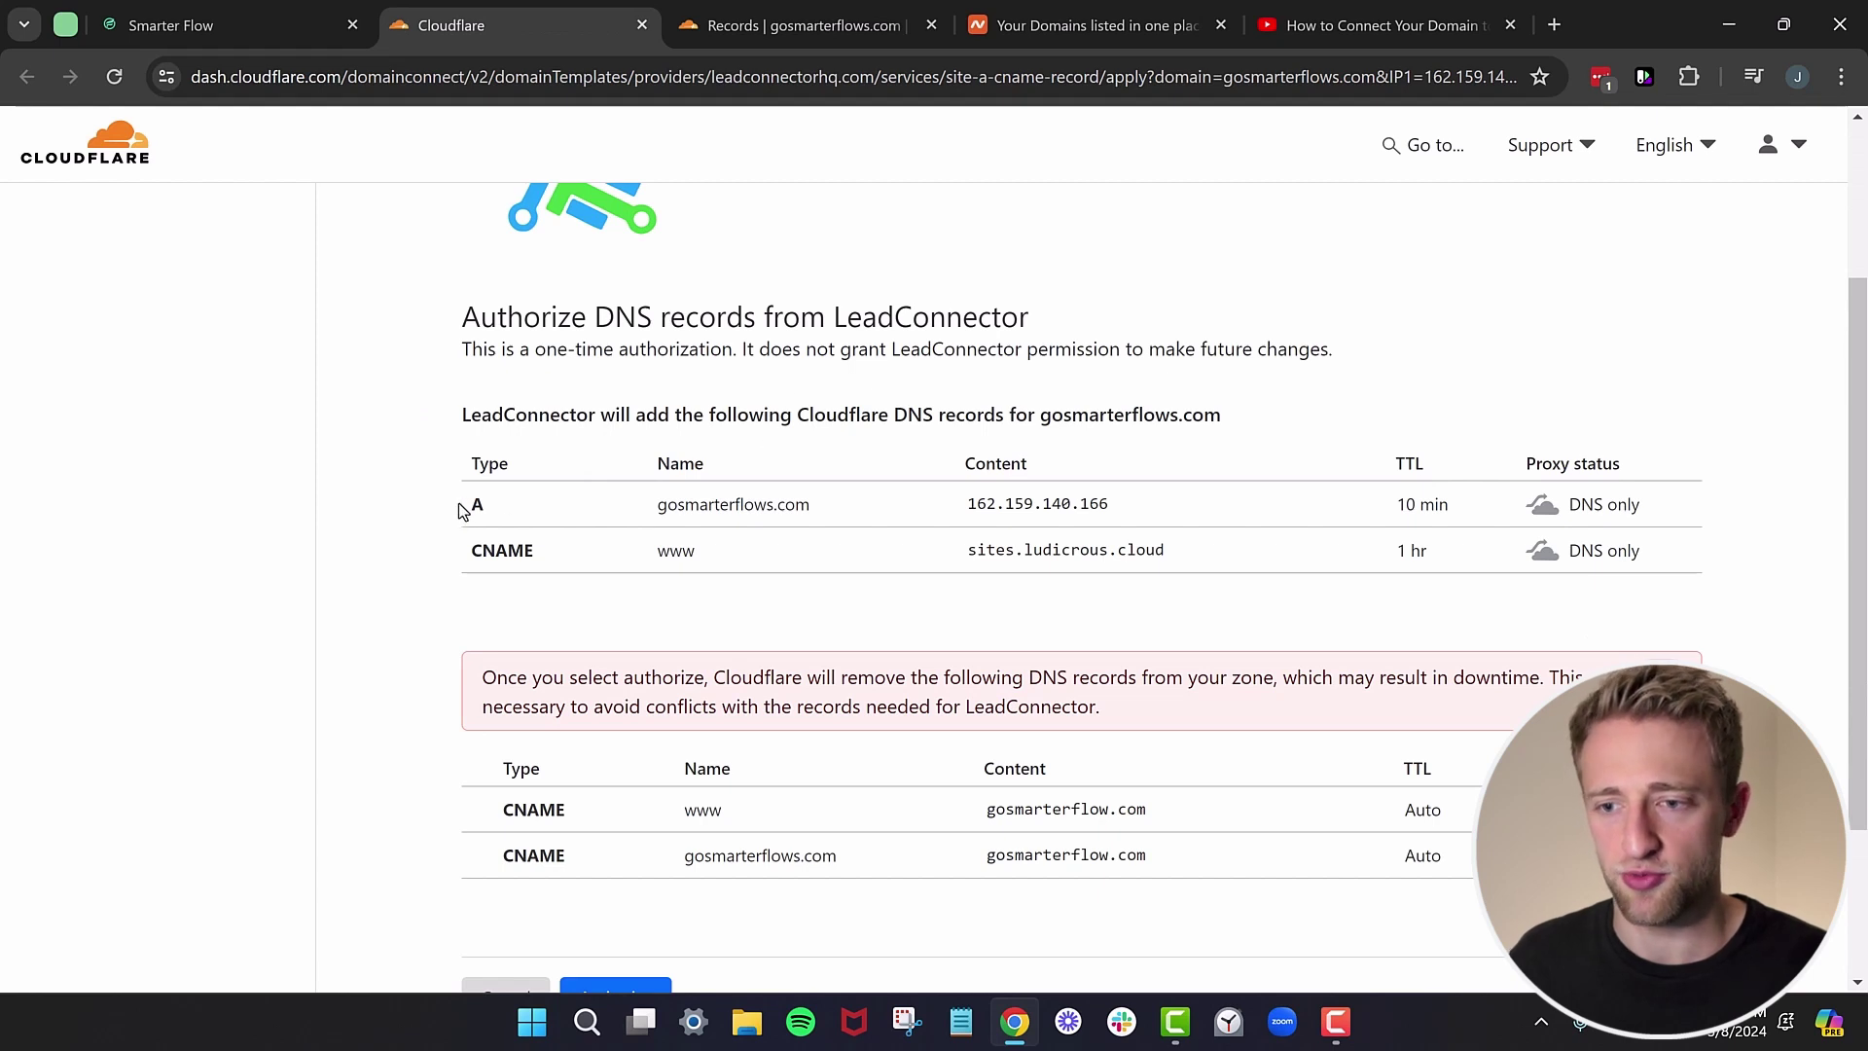
{"action": "left_click_drag", "start_coordinate": [478, 508], "coordinate": [1071, 557]}
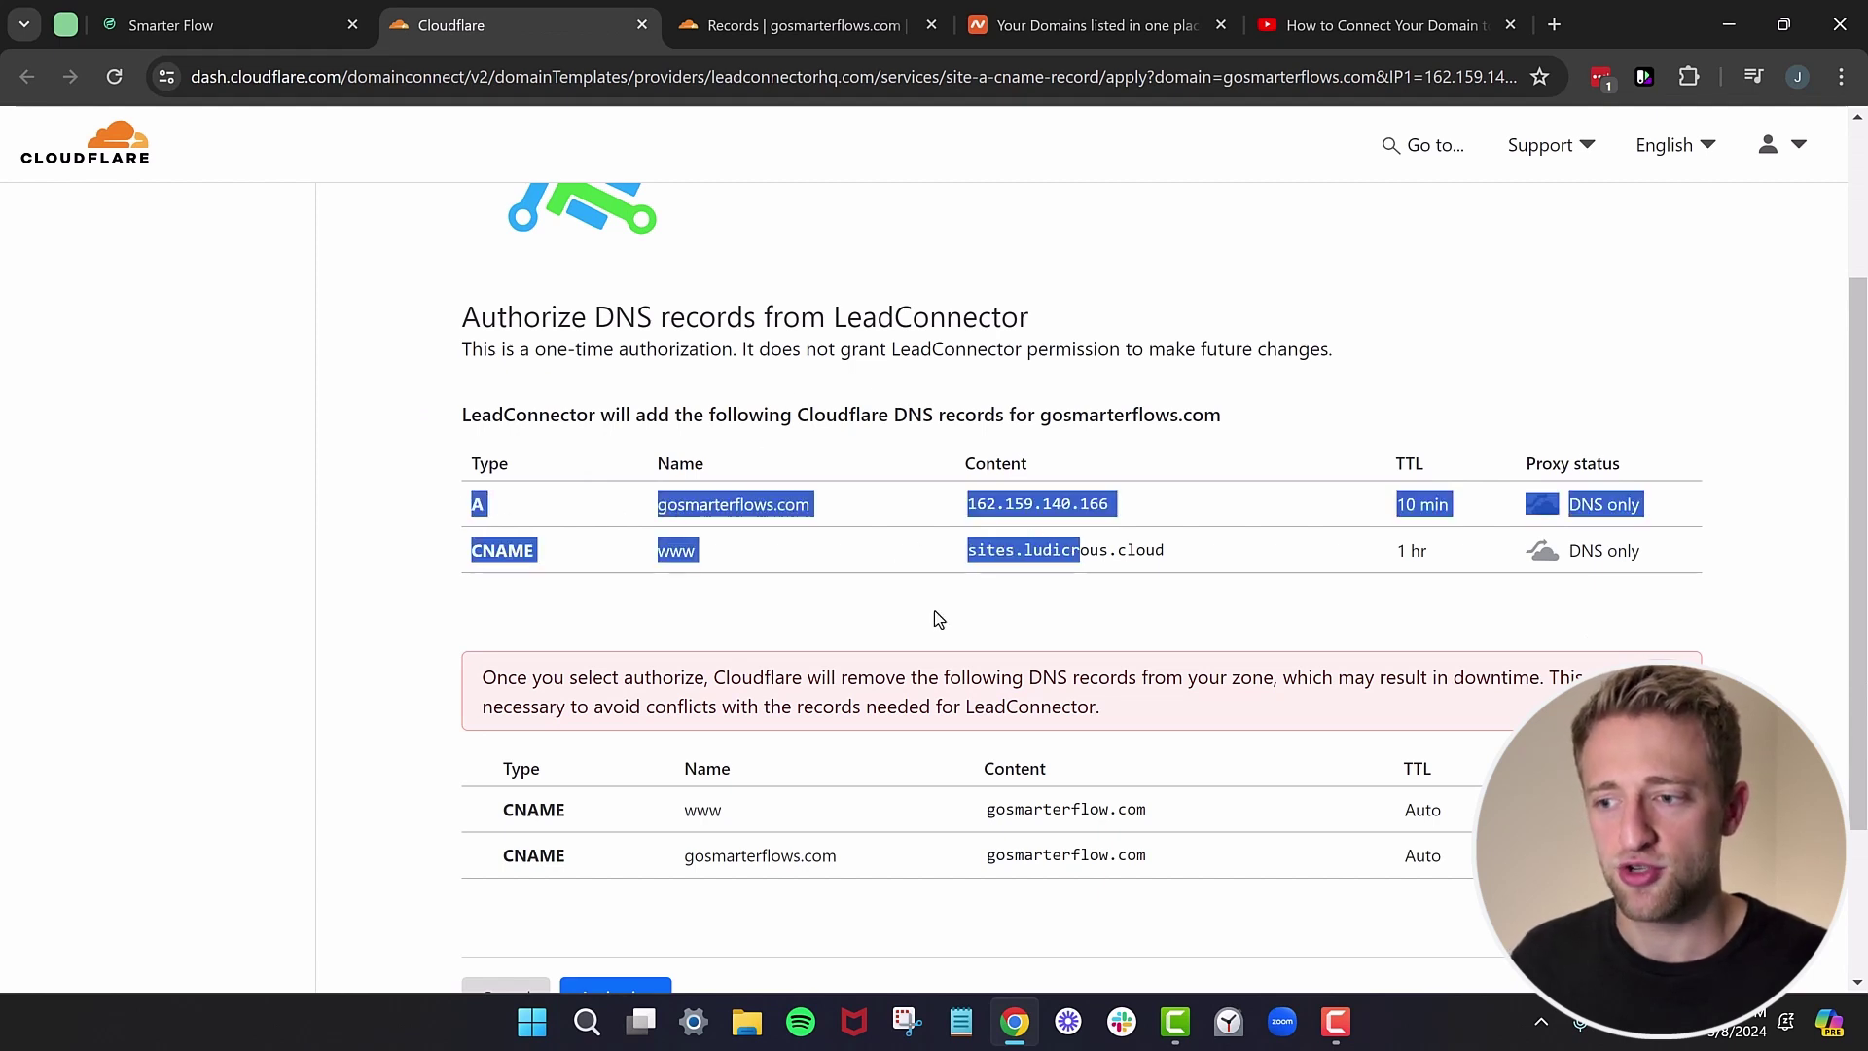
{"action": "left_click", "coordinate": [934, 610]}
{"action": "scroll", "coordinate": [934, 610], "scroll_direction": "down", "scroll_amount": 2}
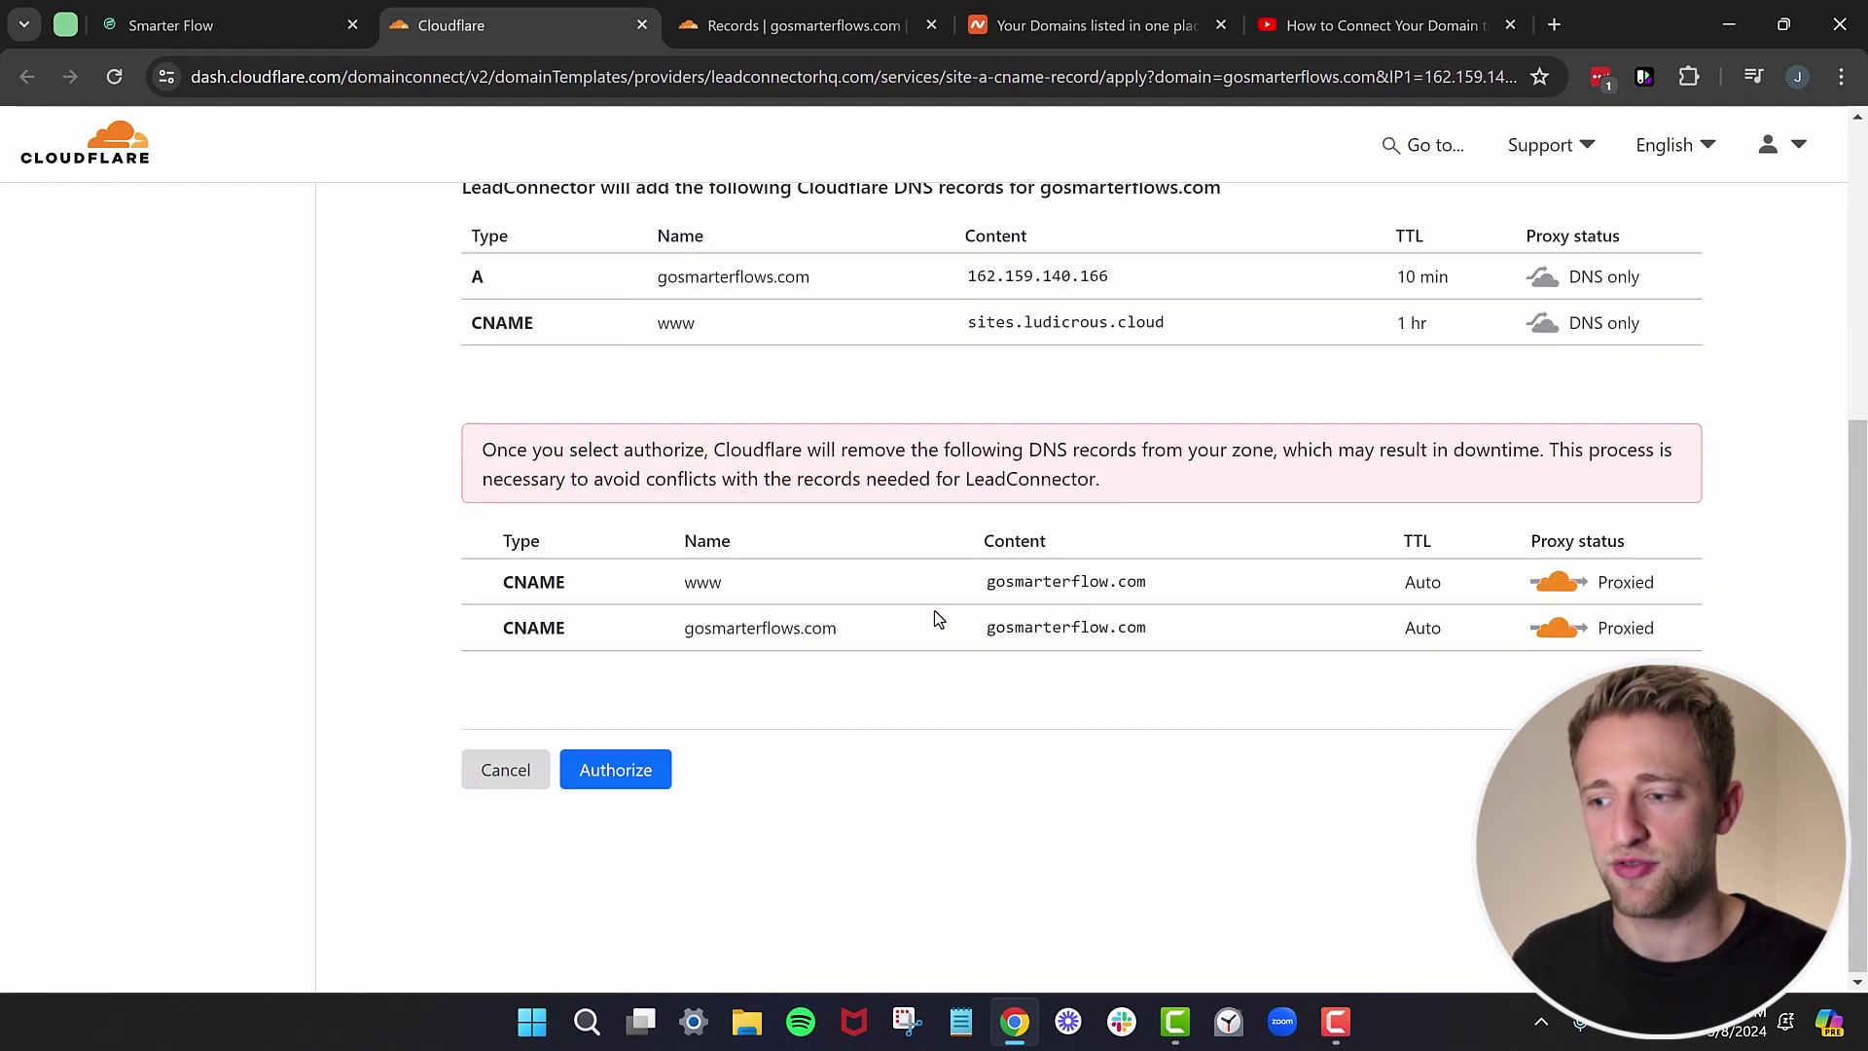
{"action": "left_click", "coordinate": [616, 771]}
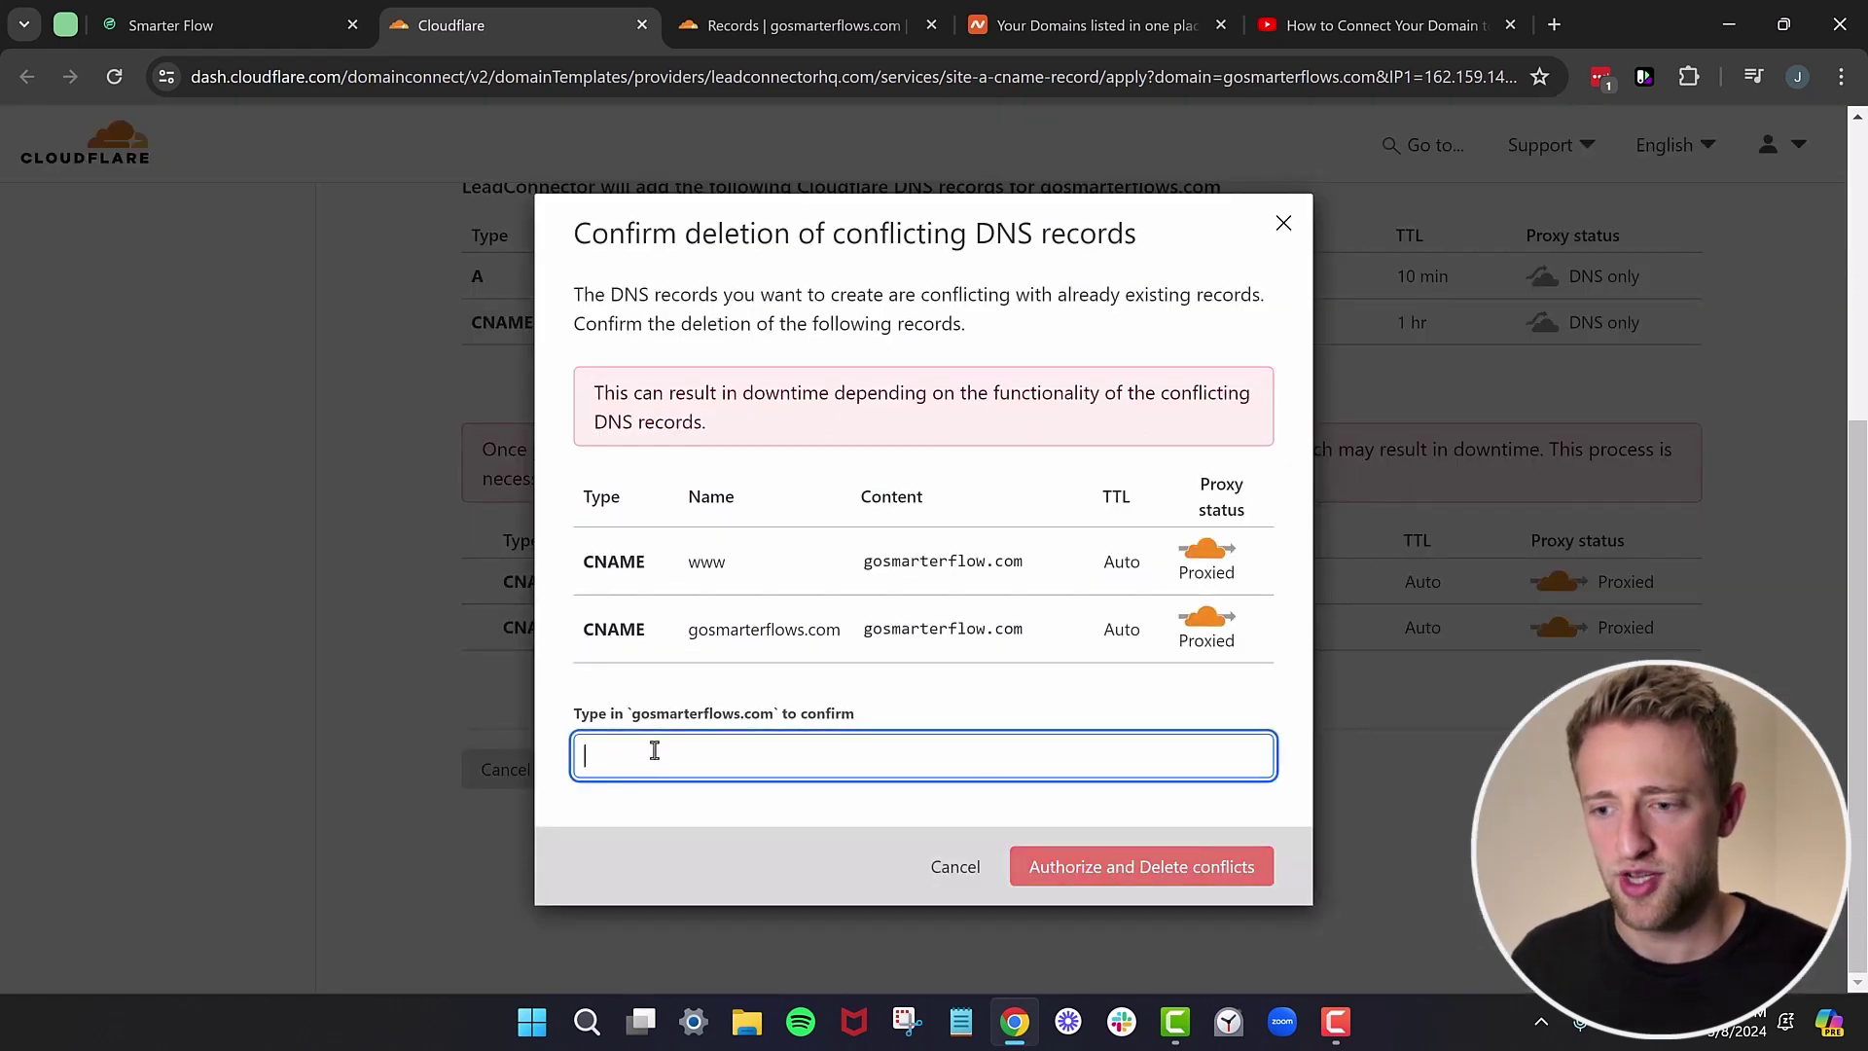
Confirm deletion of the conflicting DNS records with gosmarterflows.com, authorizing the new records.
{"action": "left_click_drag", "start_coordinate": [633, 718], "coordinate": [774, 728]}
{"action": "key", "text": "ctrl+c"}
{"action": "left_click", "coordinate": [706, 754]}
{"action": "key", "text": "ctrl+v"}
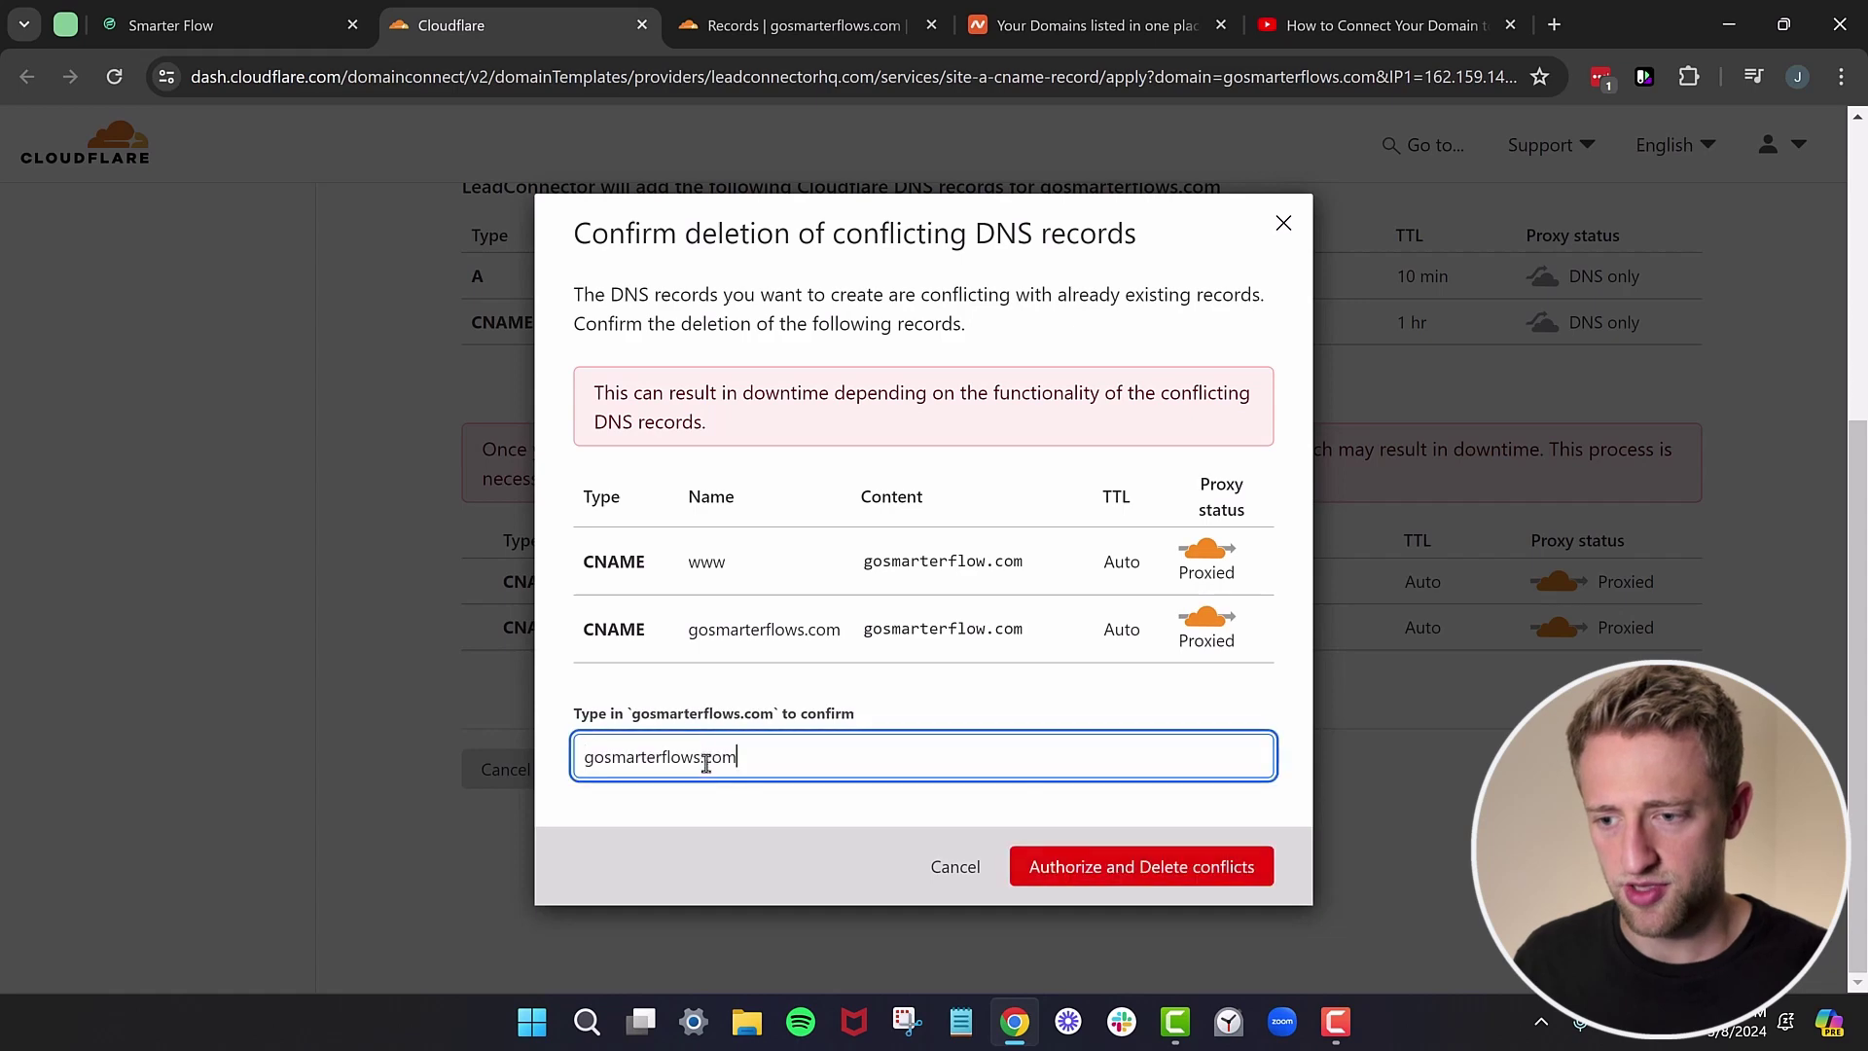
{"action": "left_click", "coordinate": [1099, 874]}
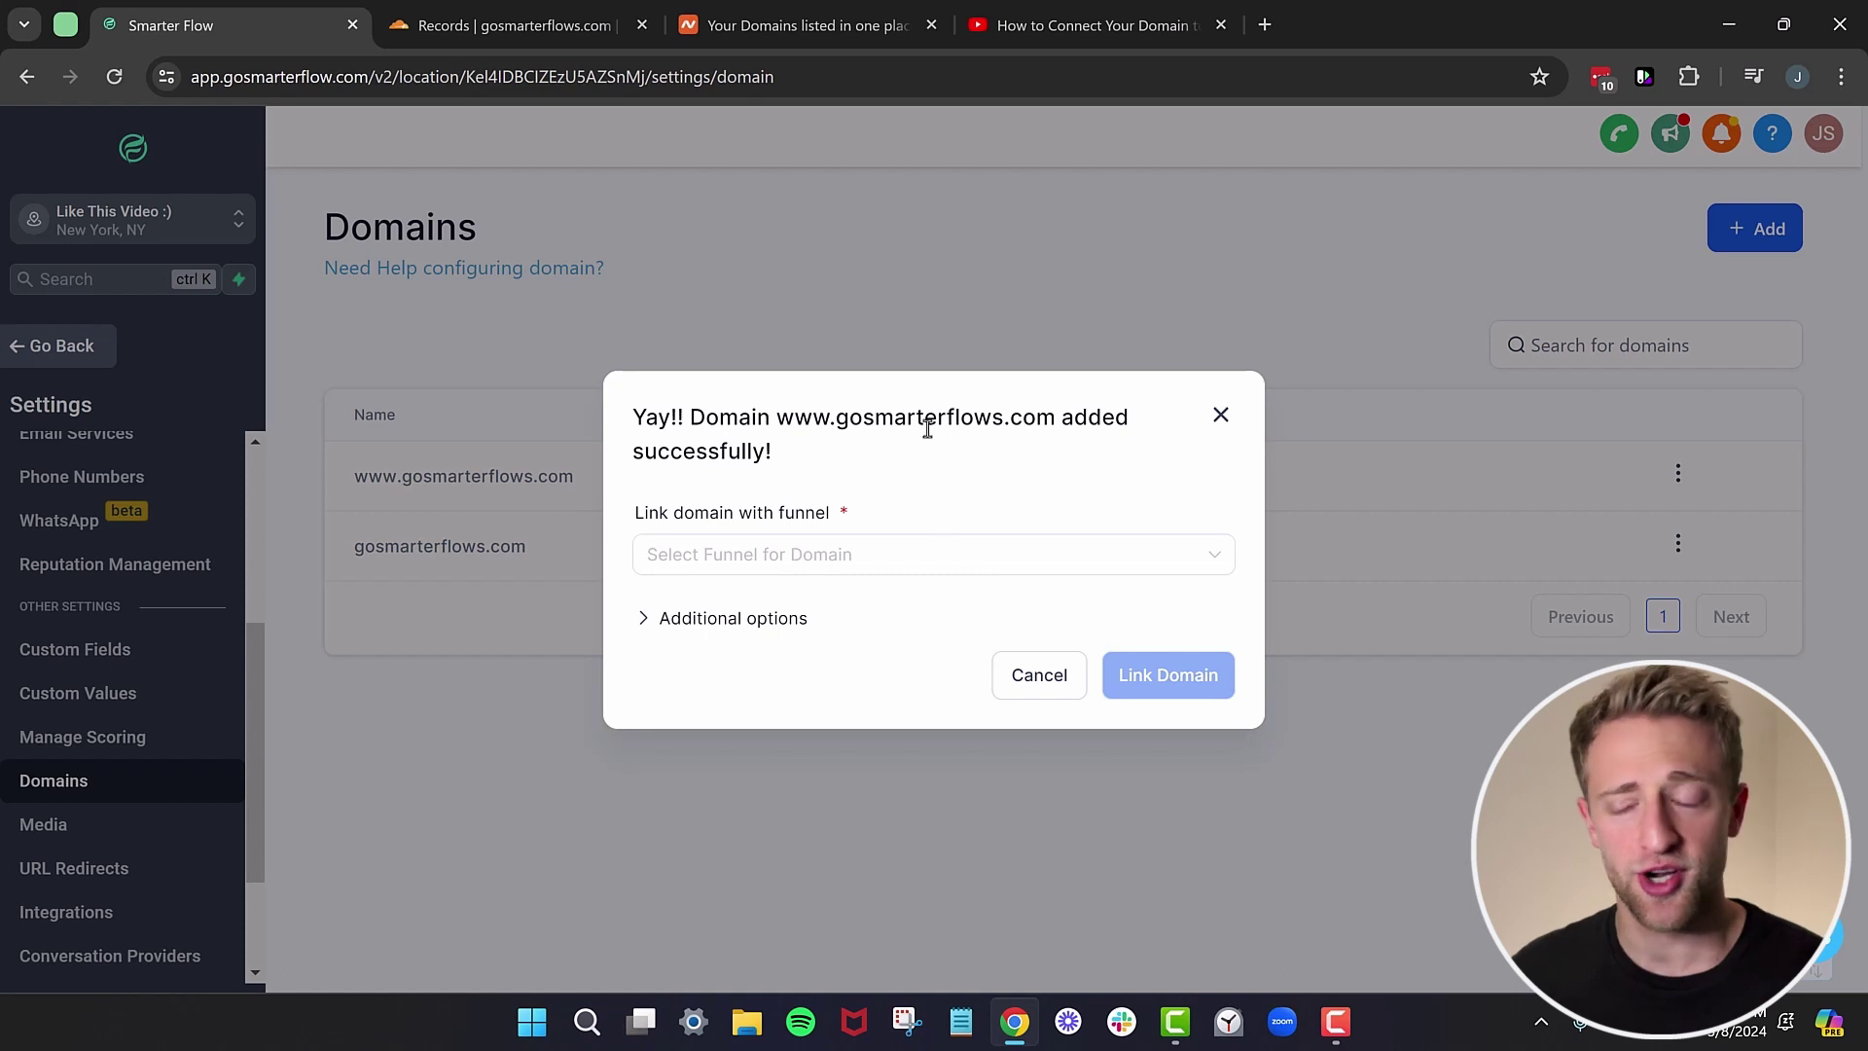
{"action": "left_click_drag", "start_coordinate": [776, 418], "coordinate": [1051, 420]}
{"action": "left_click", "coordinate": [830, 469]}
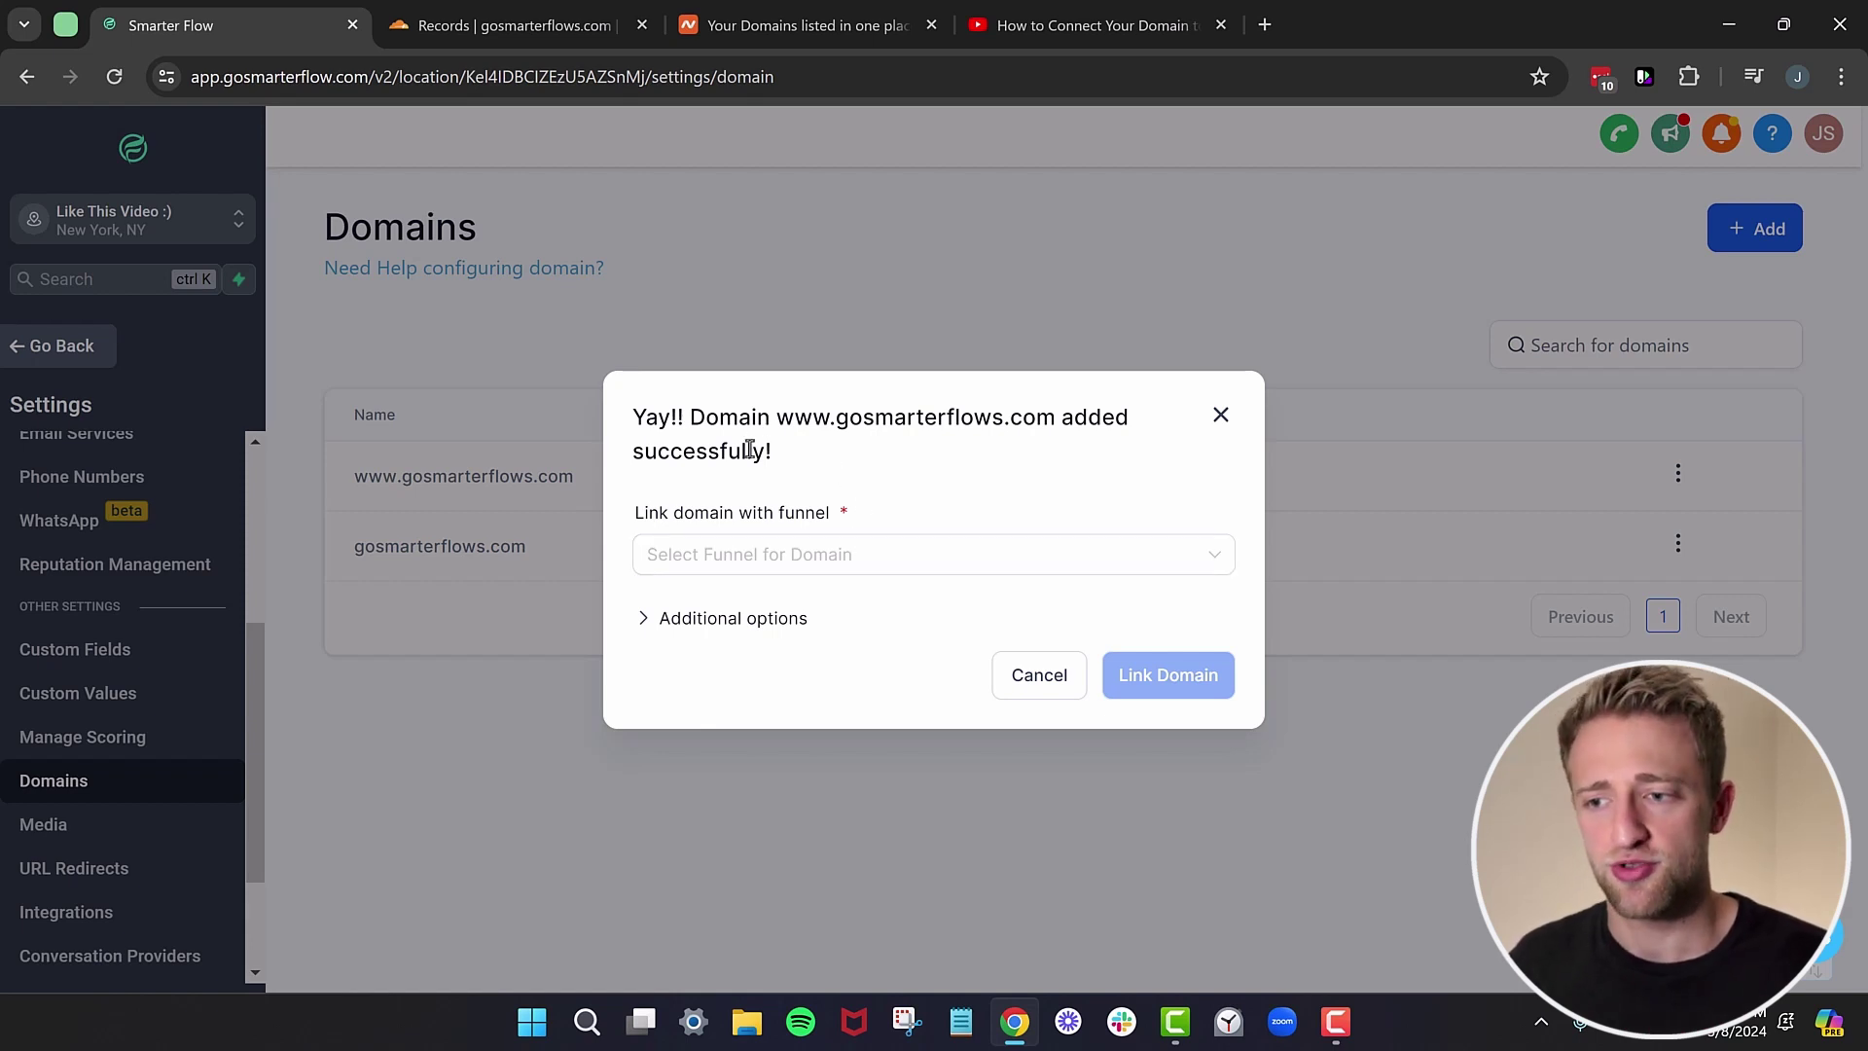
{"action": "left_click_drag", "start_coordinate": [773, 452], "coordinate": [642, 421]}
{"action": "left_click", "coordinate": [796, 453]}
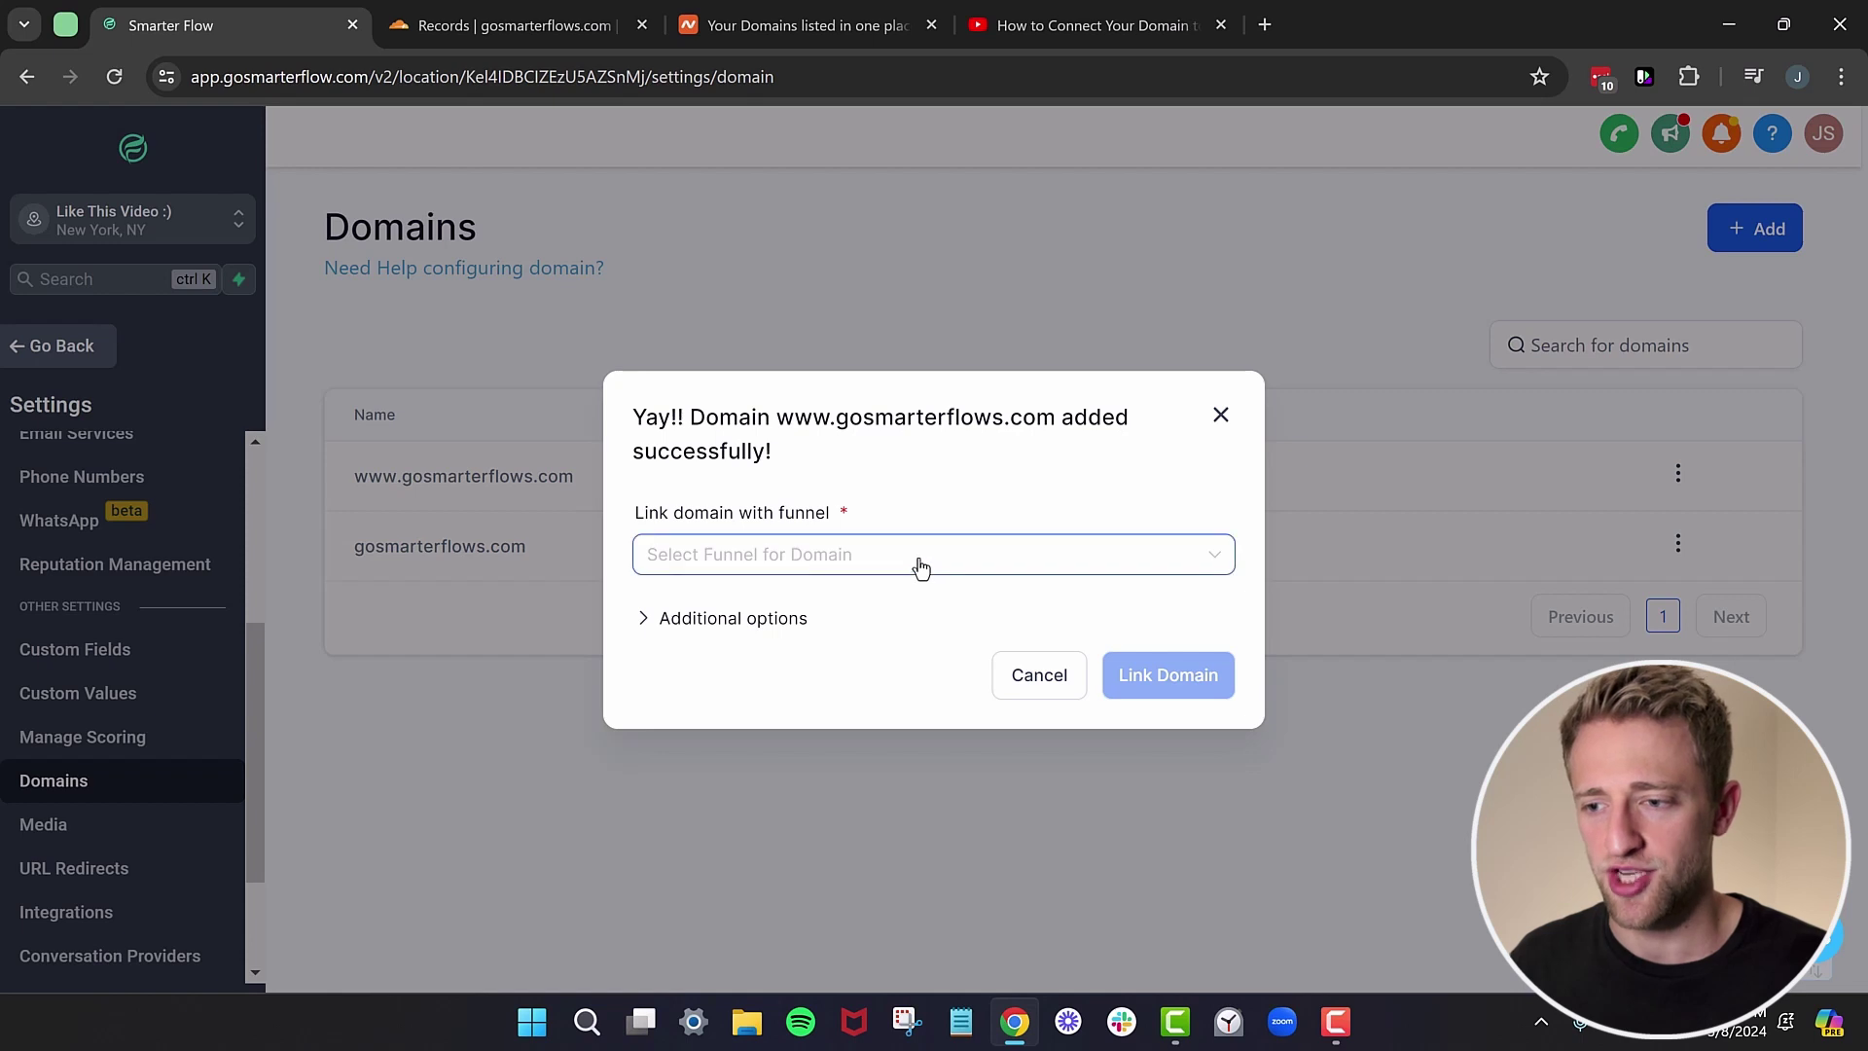
Choose My Calendar Funnel as the funnel for the domain, with calendar booking as the default funnel step.
{"action": "left_click", "coordinate": [920, 568]}
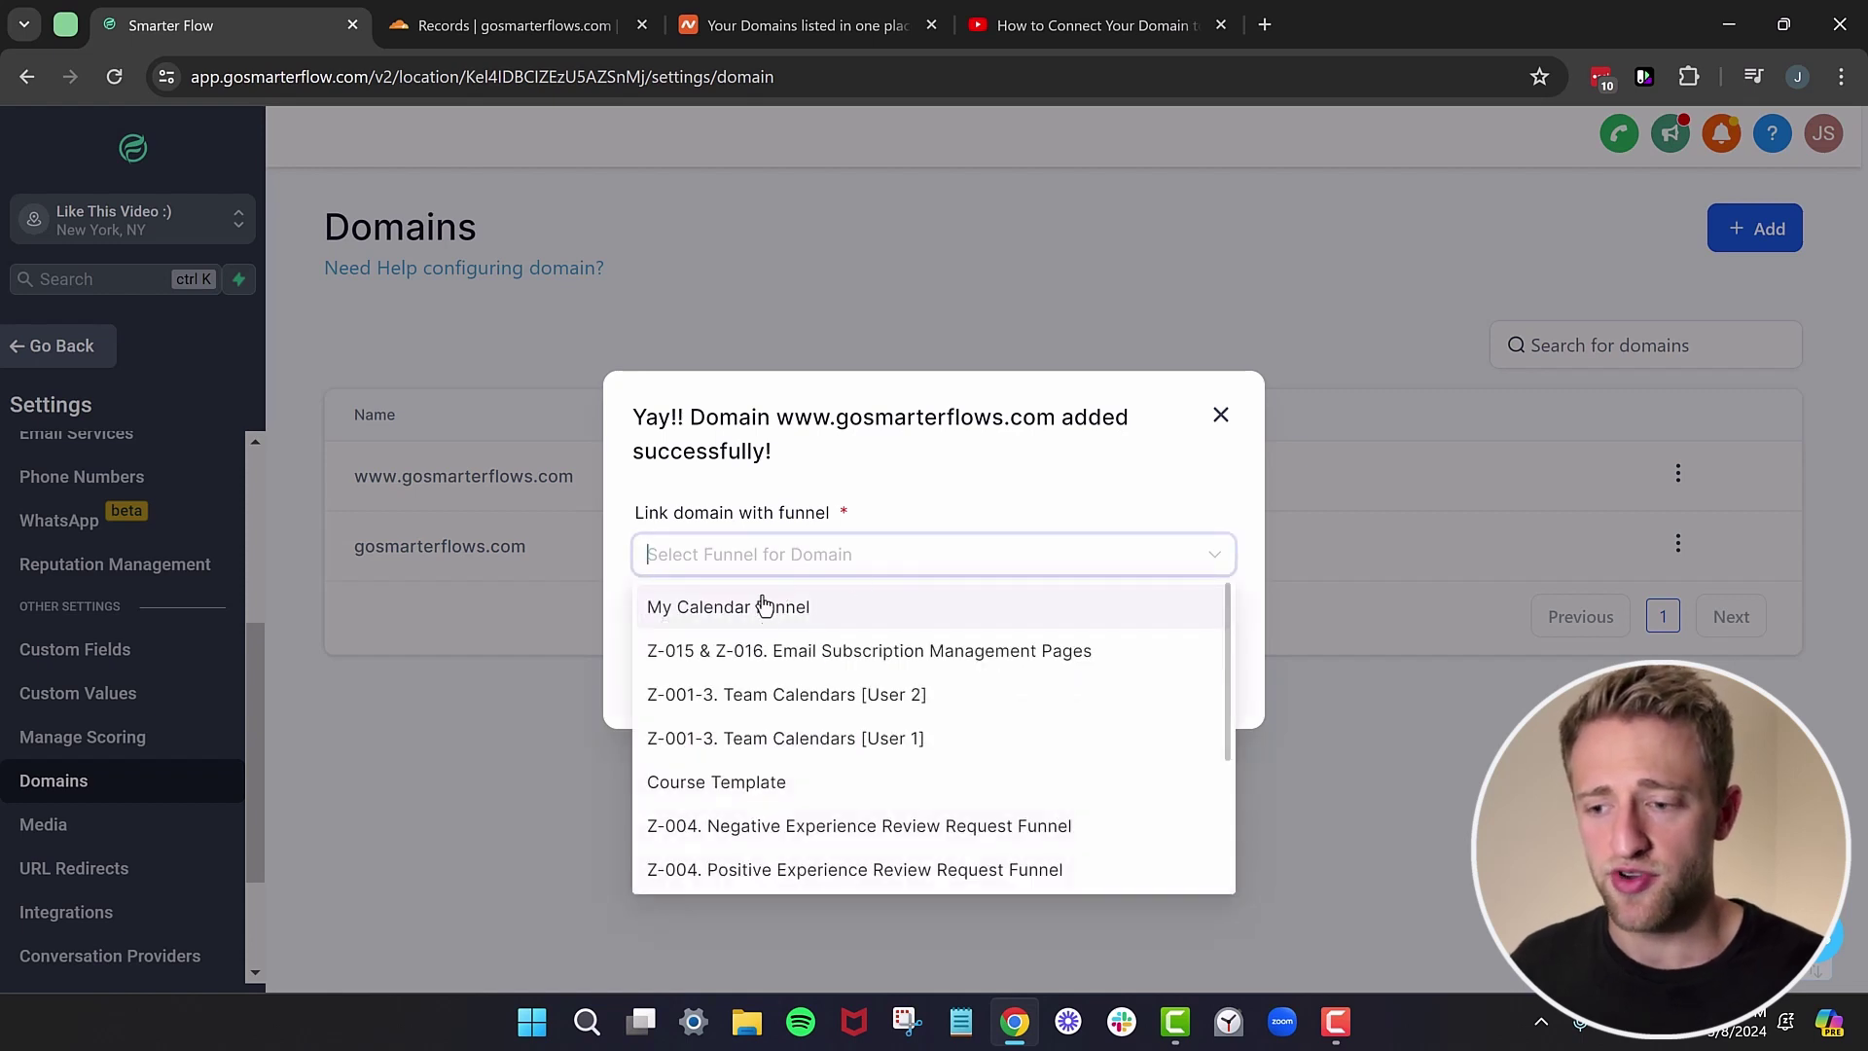
{"action": "scroll", "coordinate": [783, 670], "scroll_direction": "down", "scroll_amount": 1}
{"action": "scroll", "coordinate": [805, 759], "scroll_direction": "down", "scroll_amount": 1}
{"action": "scroll", "coordinate": [818, 779], "scroll_direction": "up", "scroll_amount": 2}
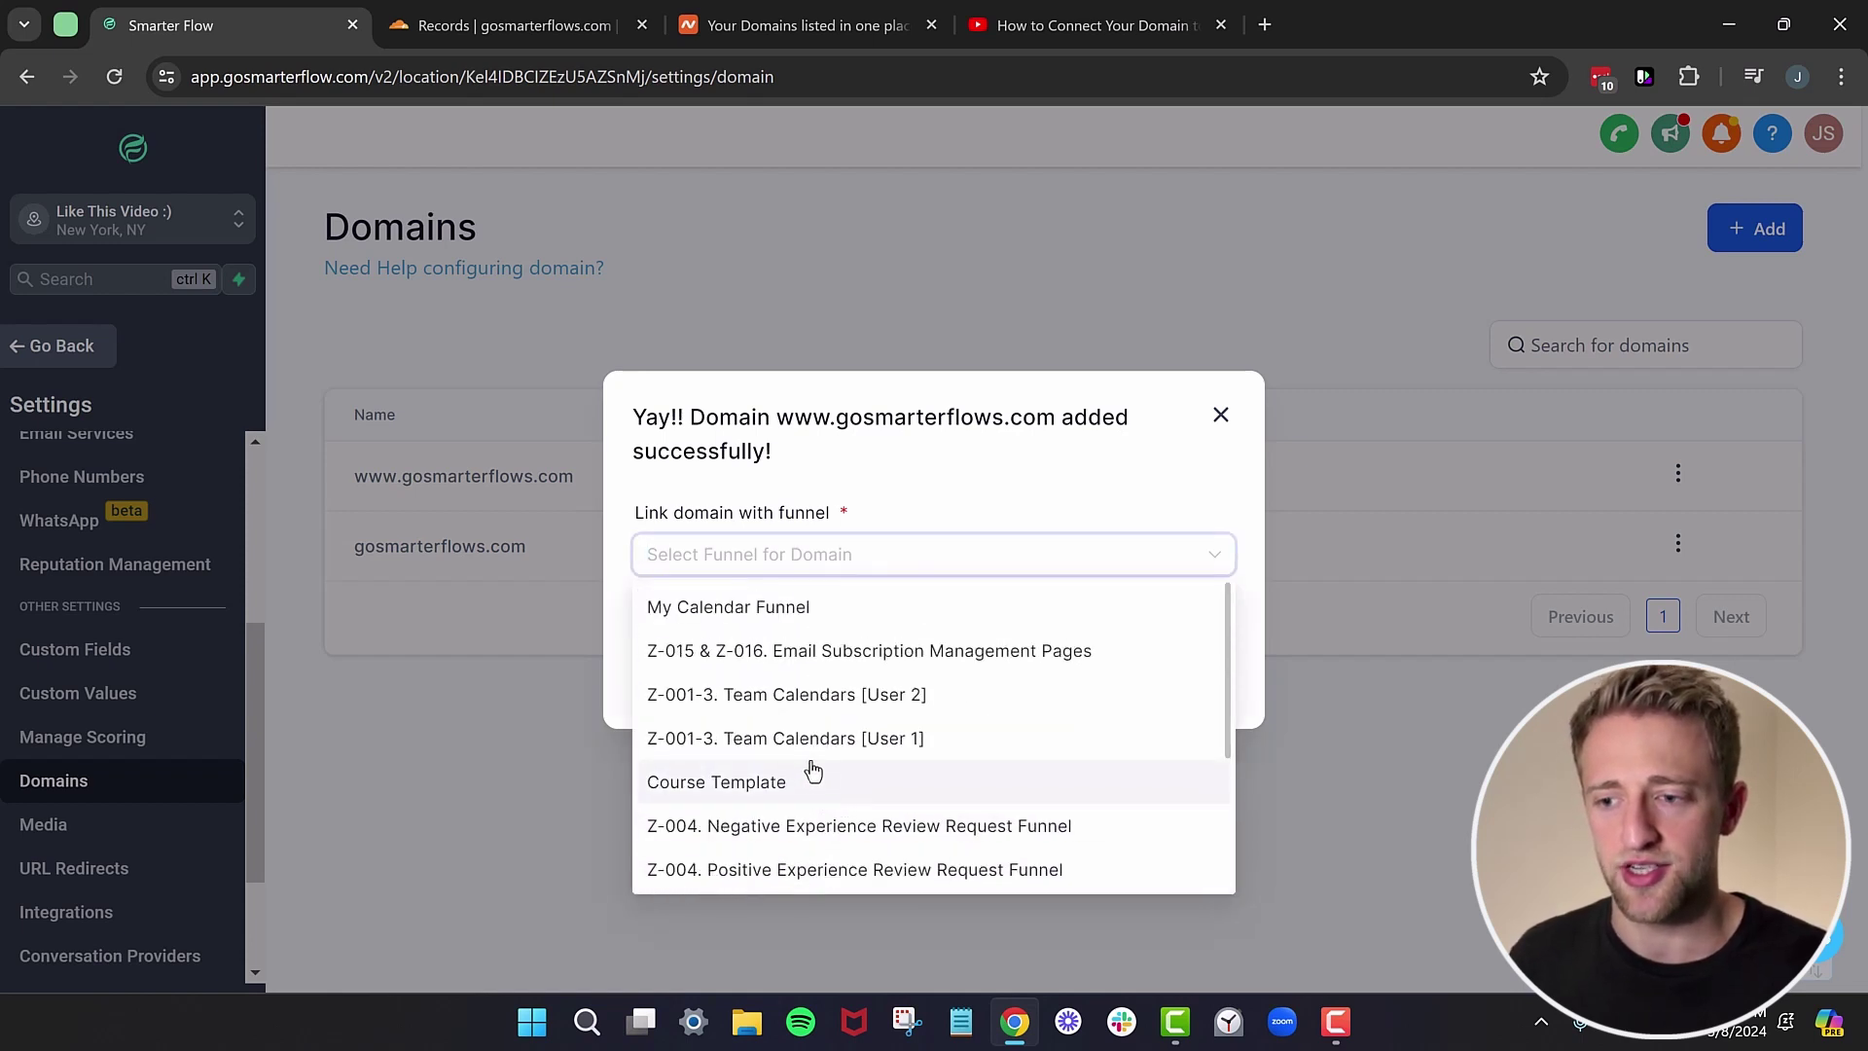
{"action": "left_click", "coordinate": [728, 609]}
{"action": "left_click", "coordinate": [758, 619]}
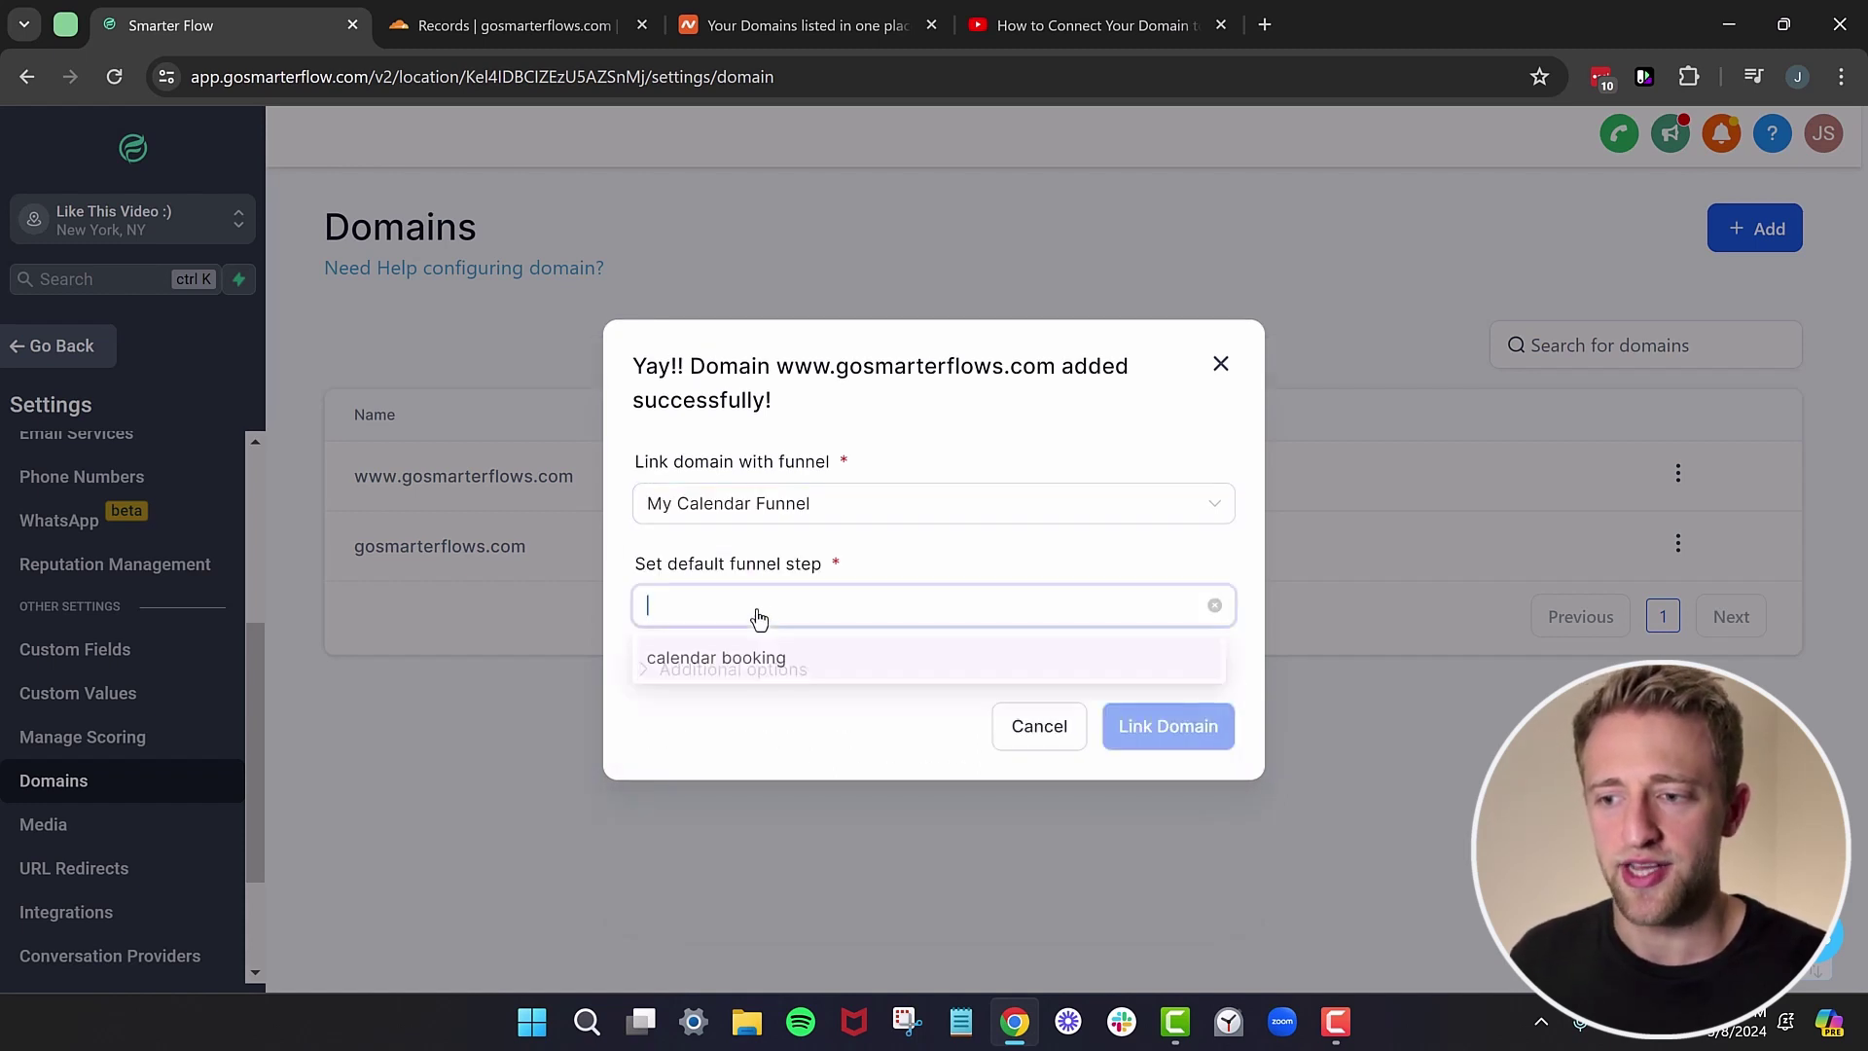
{"action": "left_click", "coordinate": [757, 662]}
Set the default 404/error page to My Calendar Funnel / calendar booking and link the domain.
{"action": "left_click", "coordinate": [722, 670]}
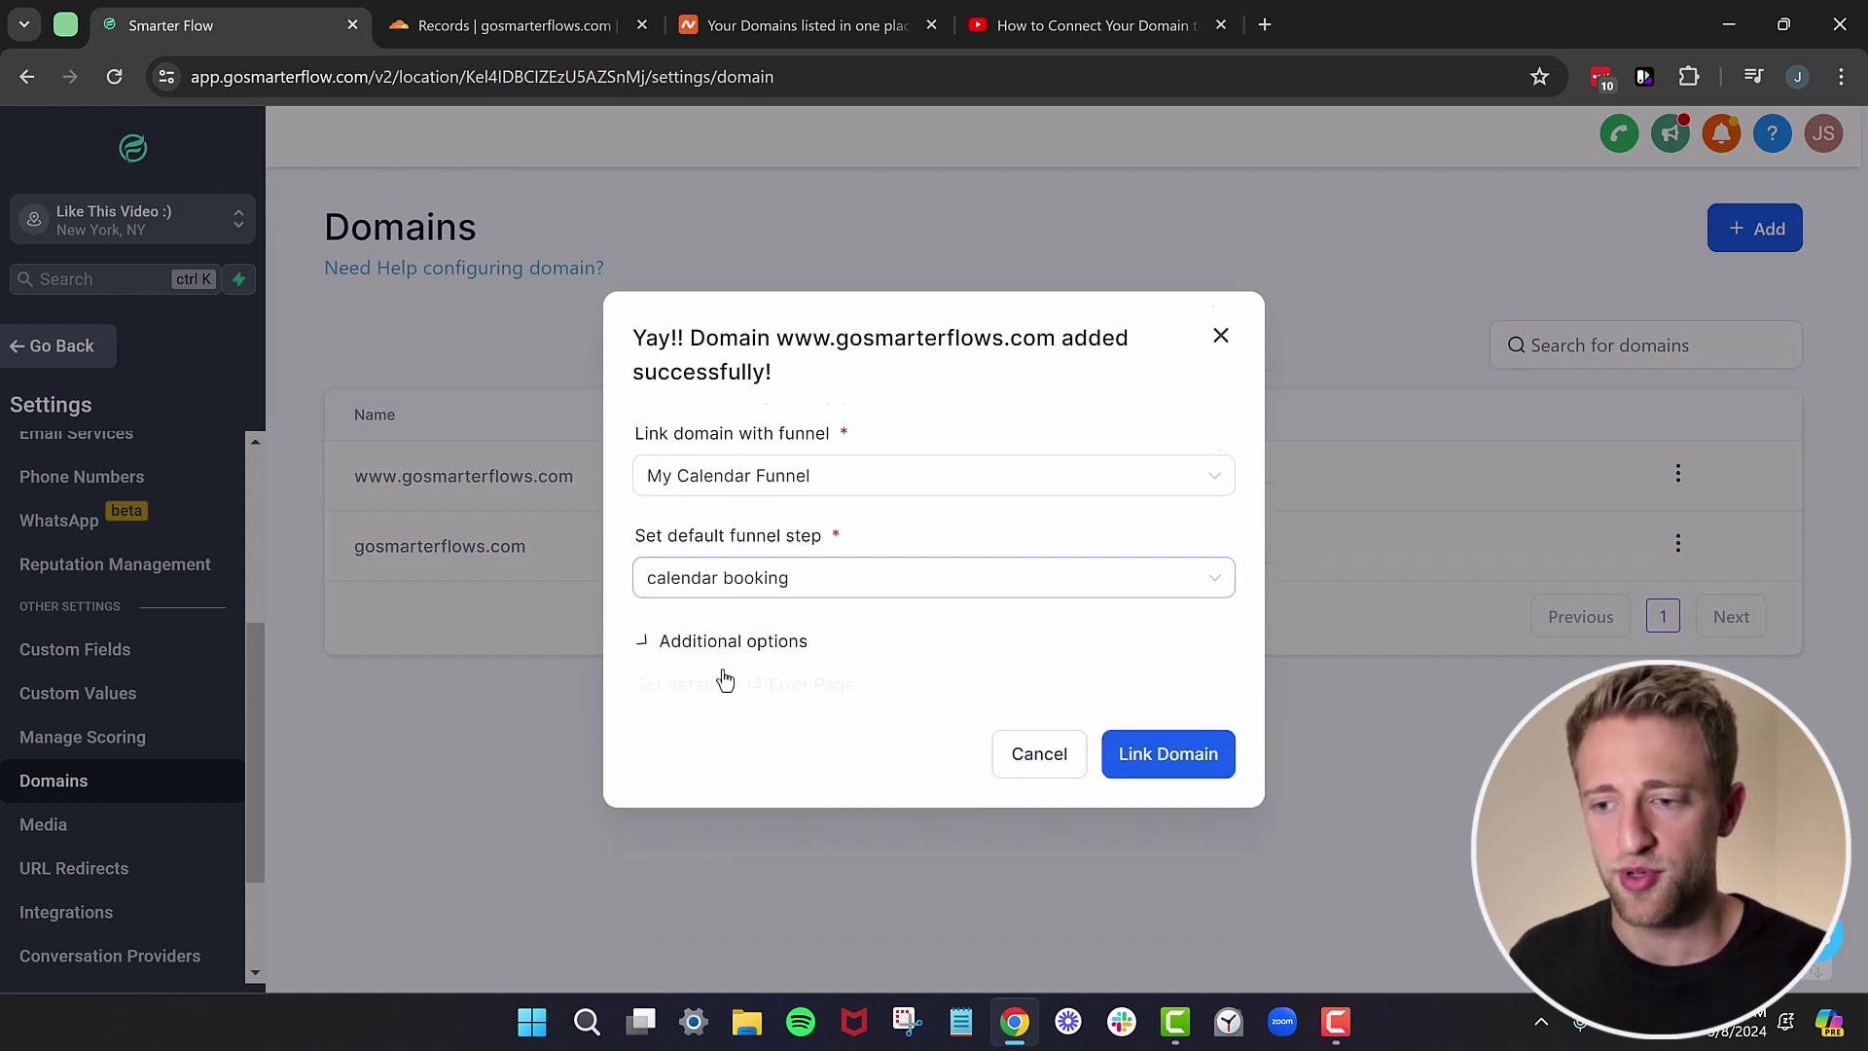
{"action": "left_click", "coordinate": [751, 697]}
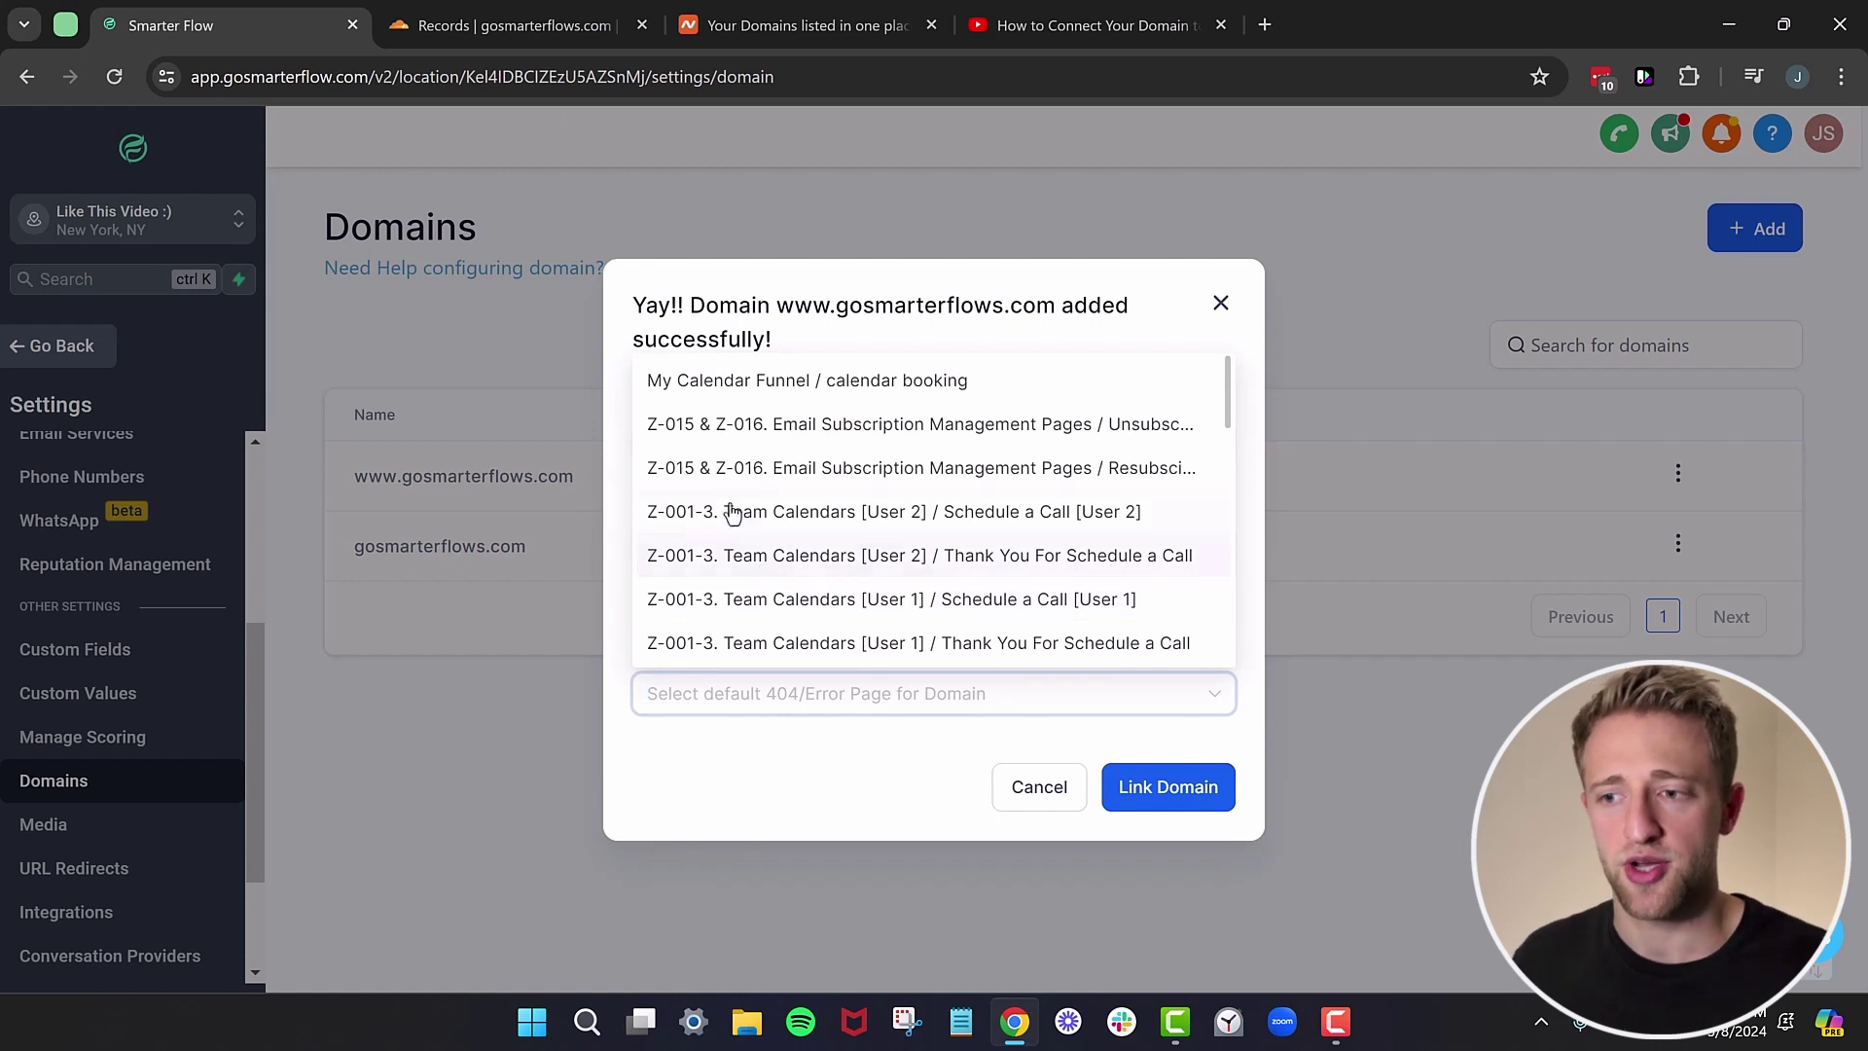
{"action": "left_click", "coordinate": [744, 385]}
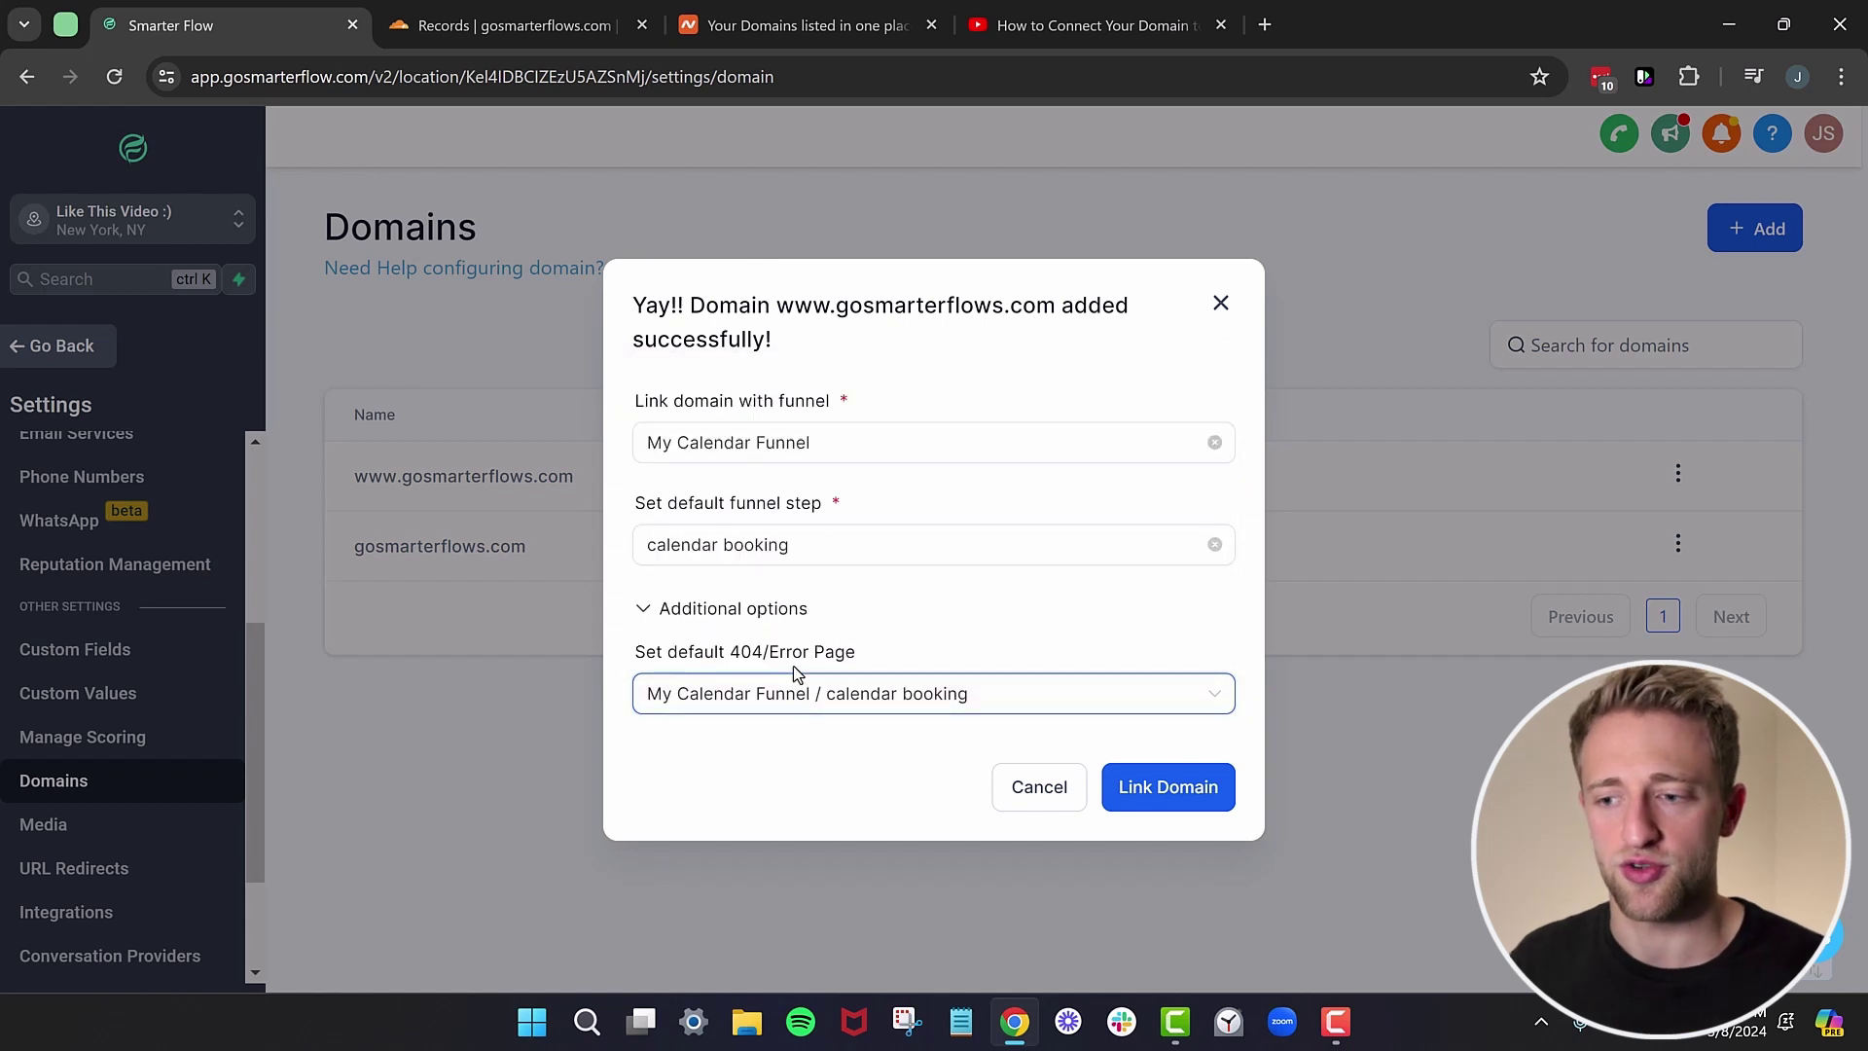
{"action": "left_click", "coordinate": [1160, 796]}
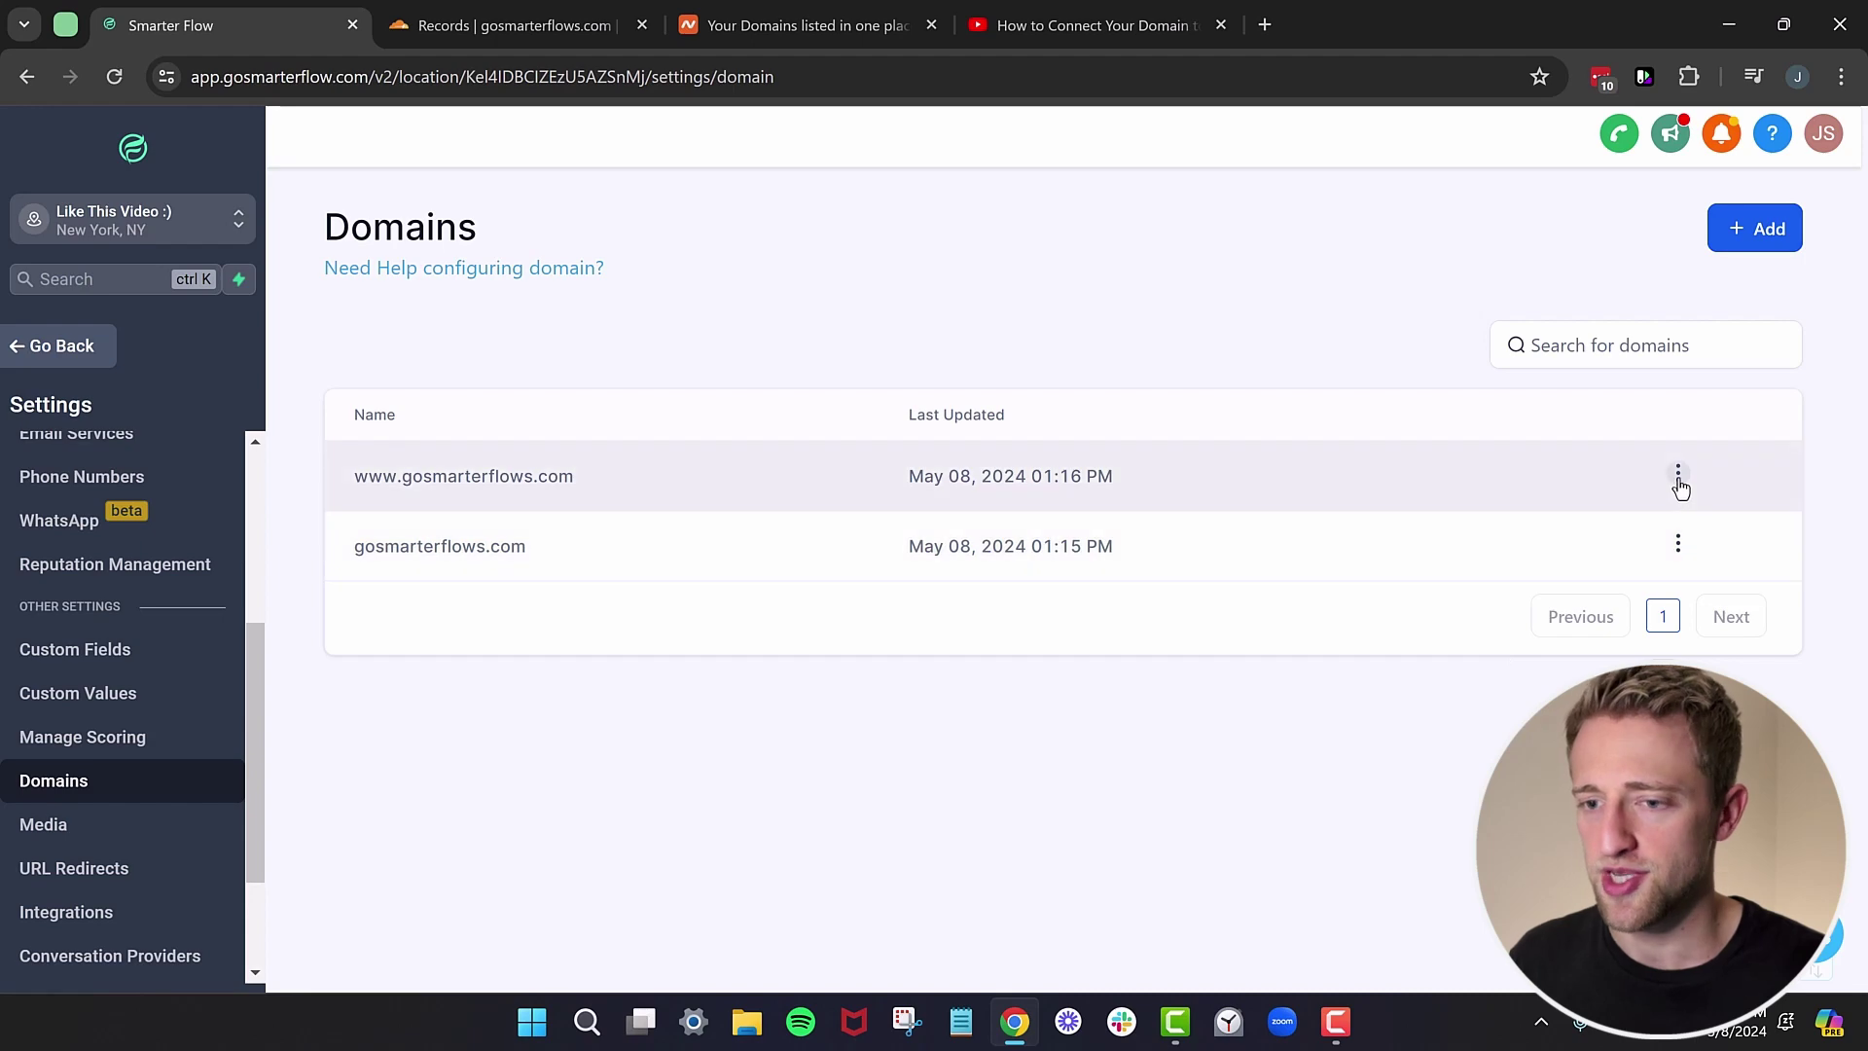
{"action": "left_click", "coordinate": [1679, 476]}
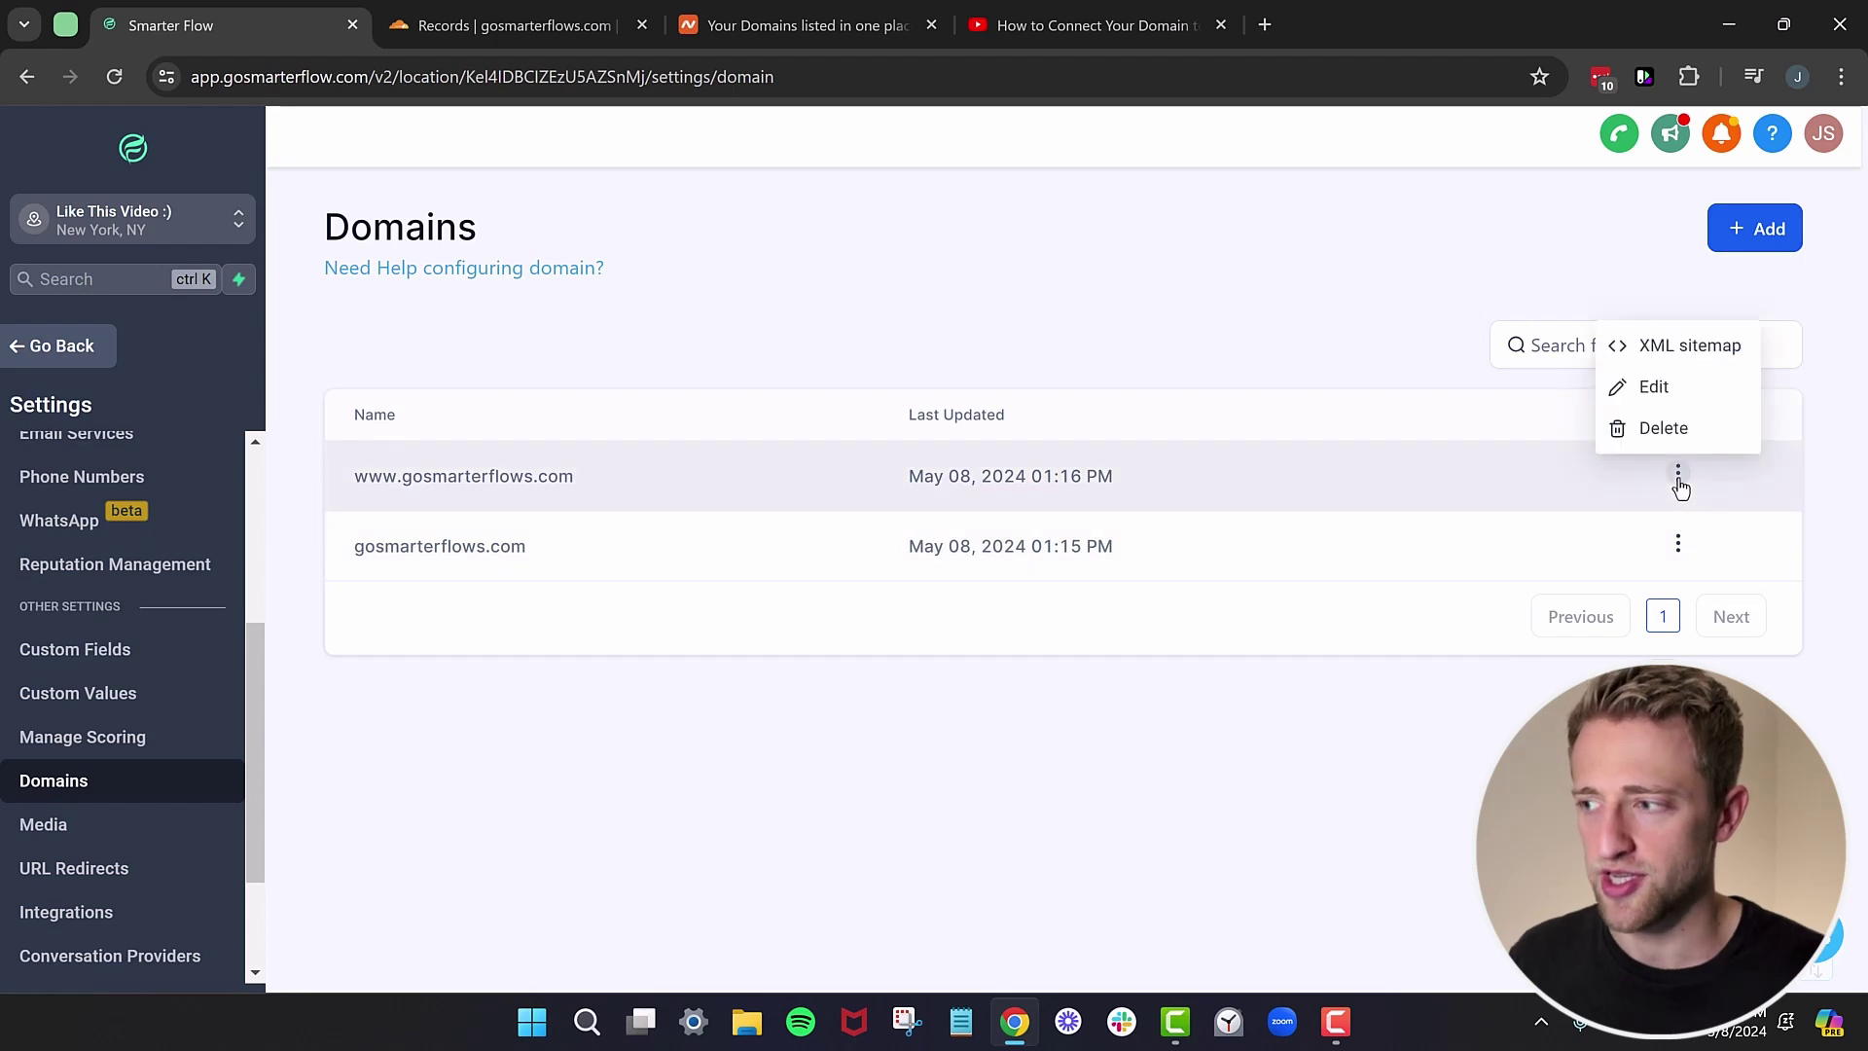
{"action": "left_click", "coordinate": [1654, 394]}
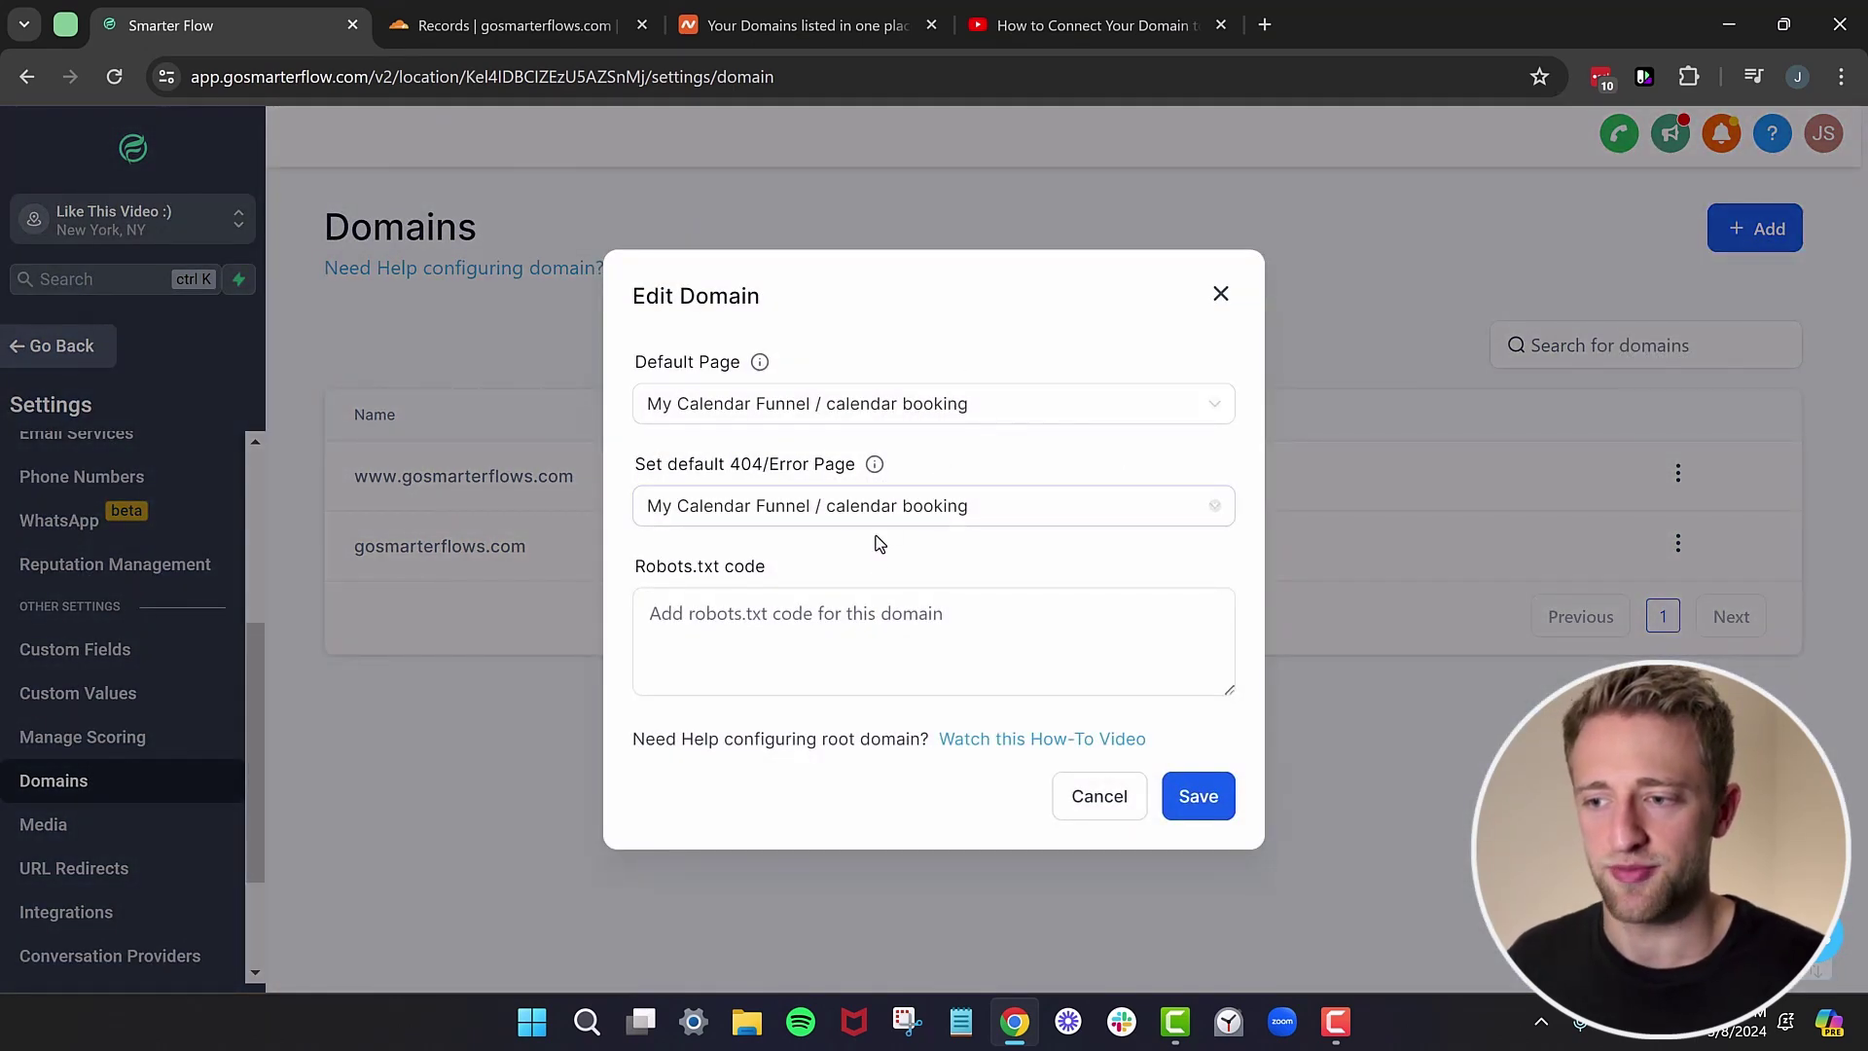
{"action": "left_click", "coordinate": [1097, 801]}
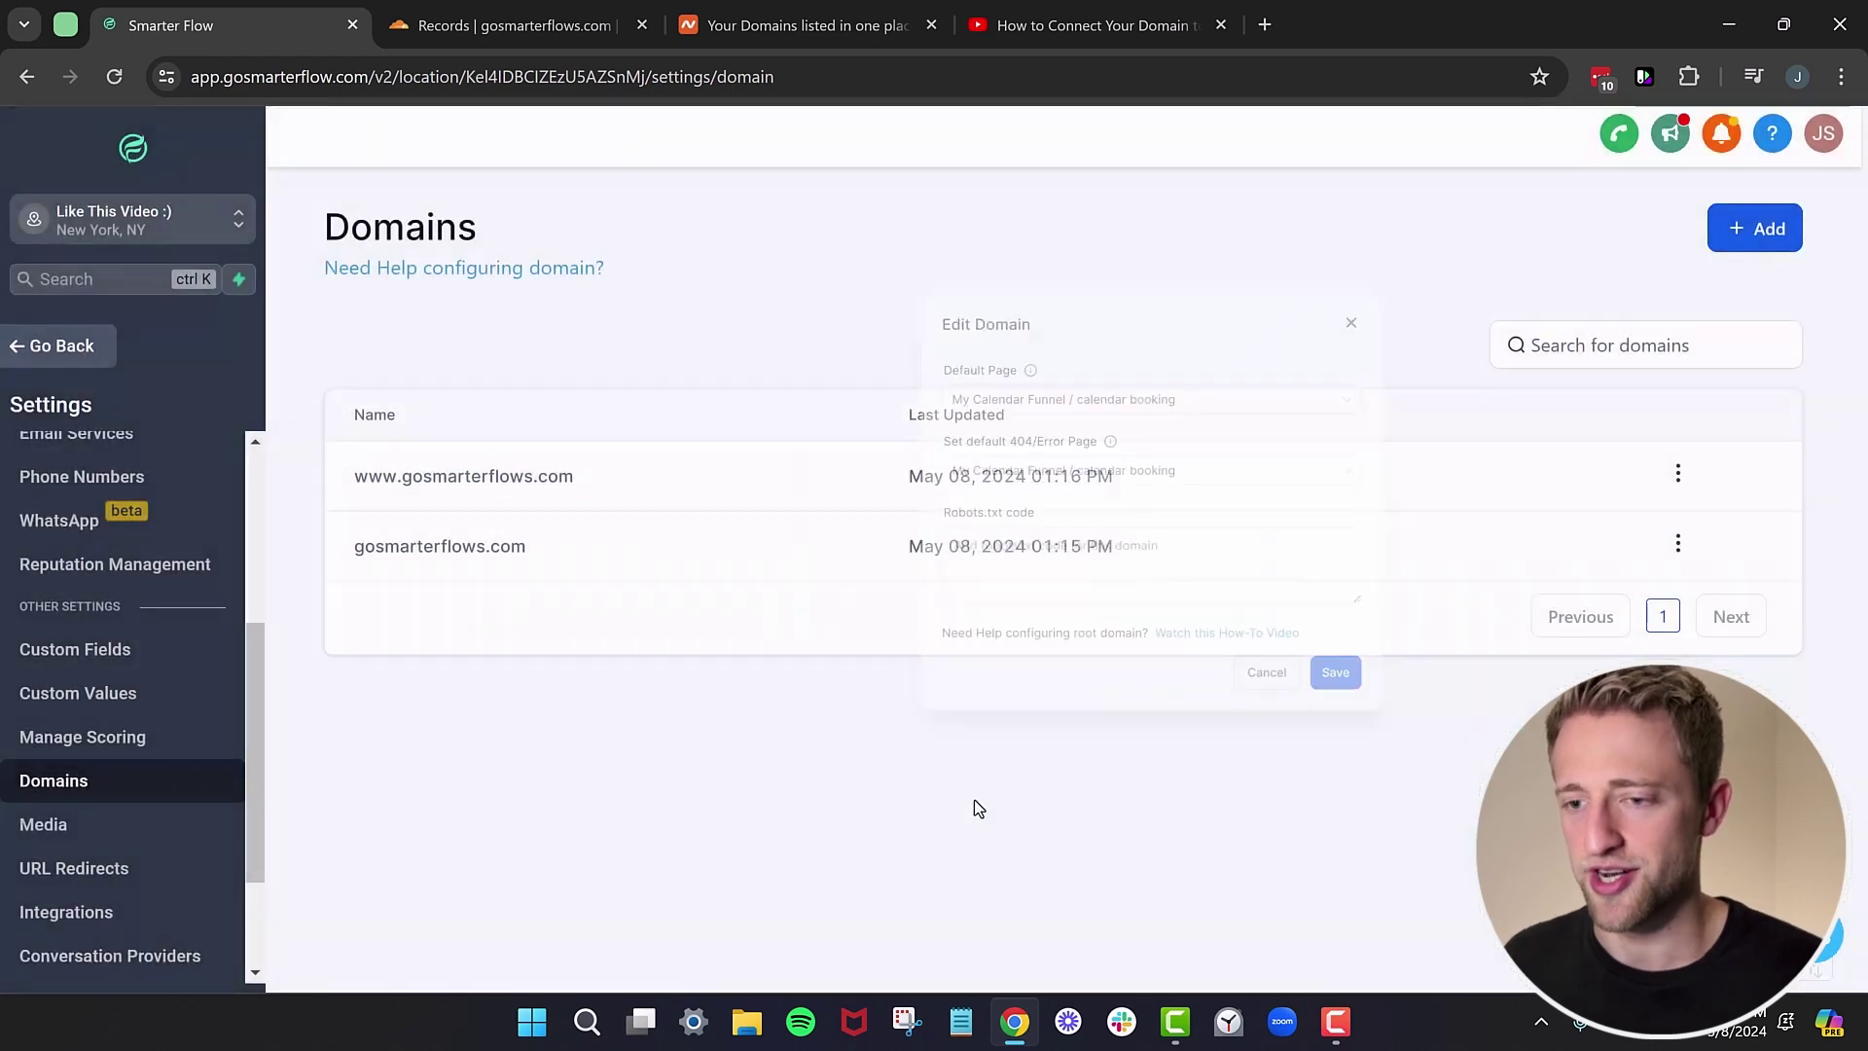
Leave the domain settings and open My Calendar Funnel from the list of funnels under Sites.
{"action": "left_click", "coordinate": [53, 349]}
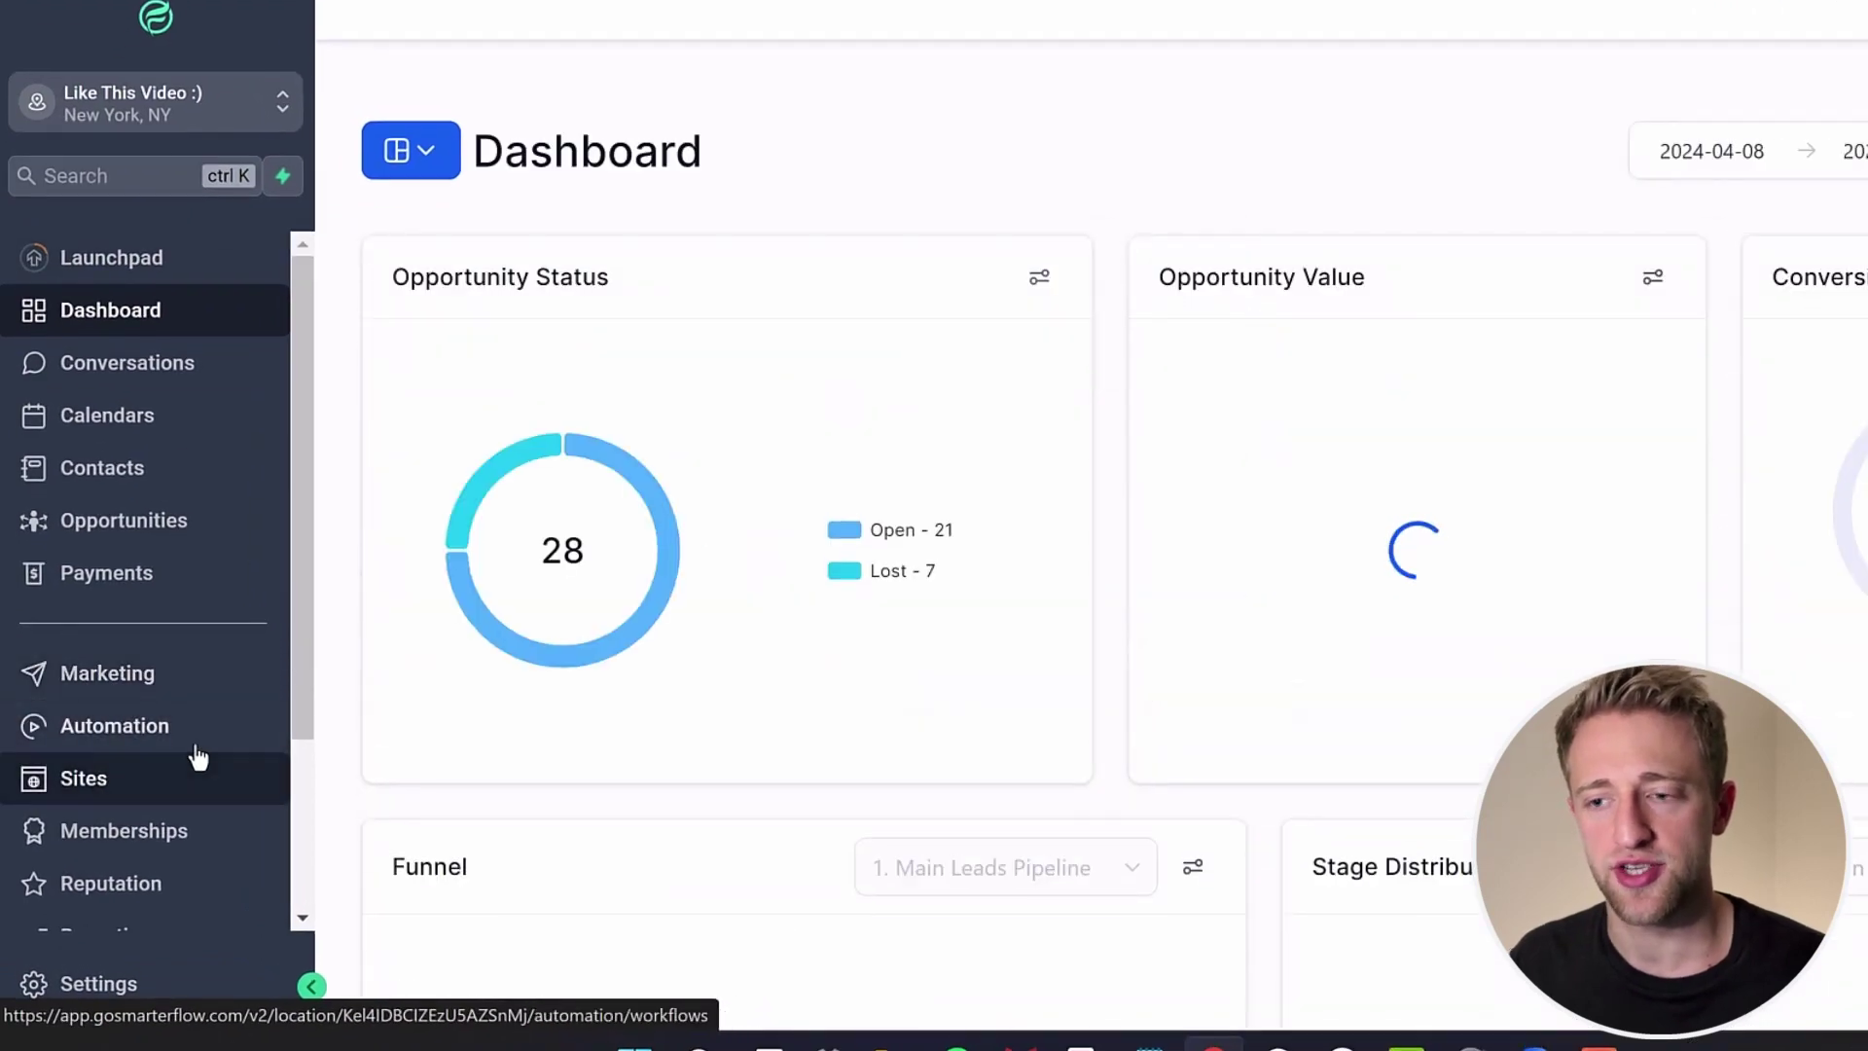
{"action": "left_click", "coordinate": [84, 778]}
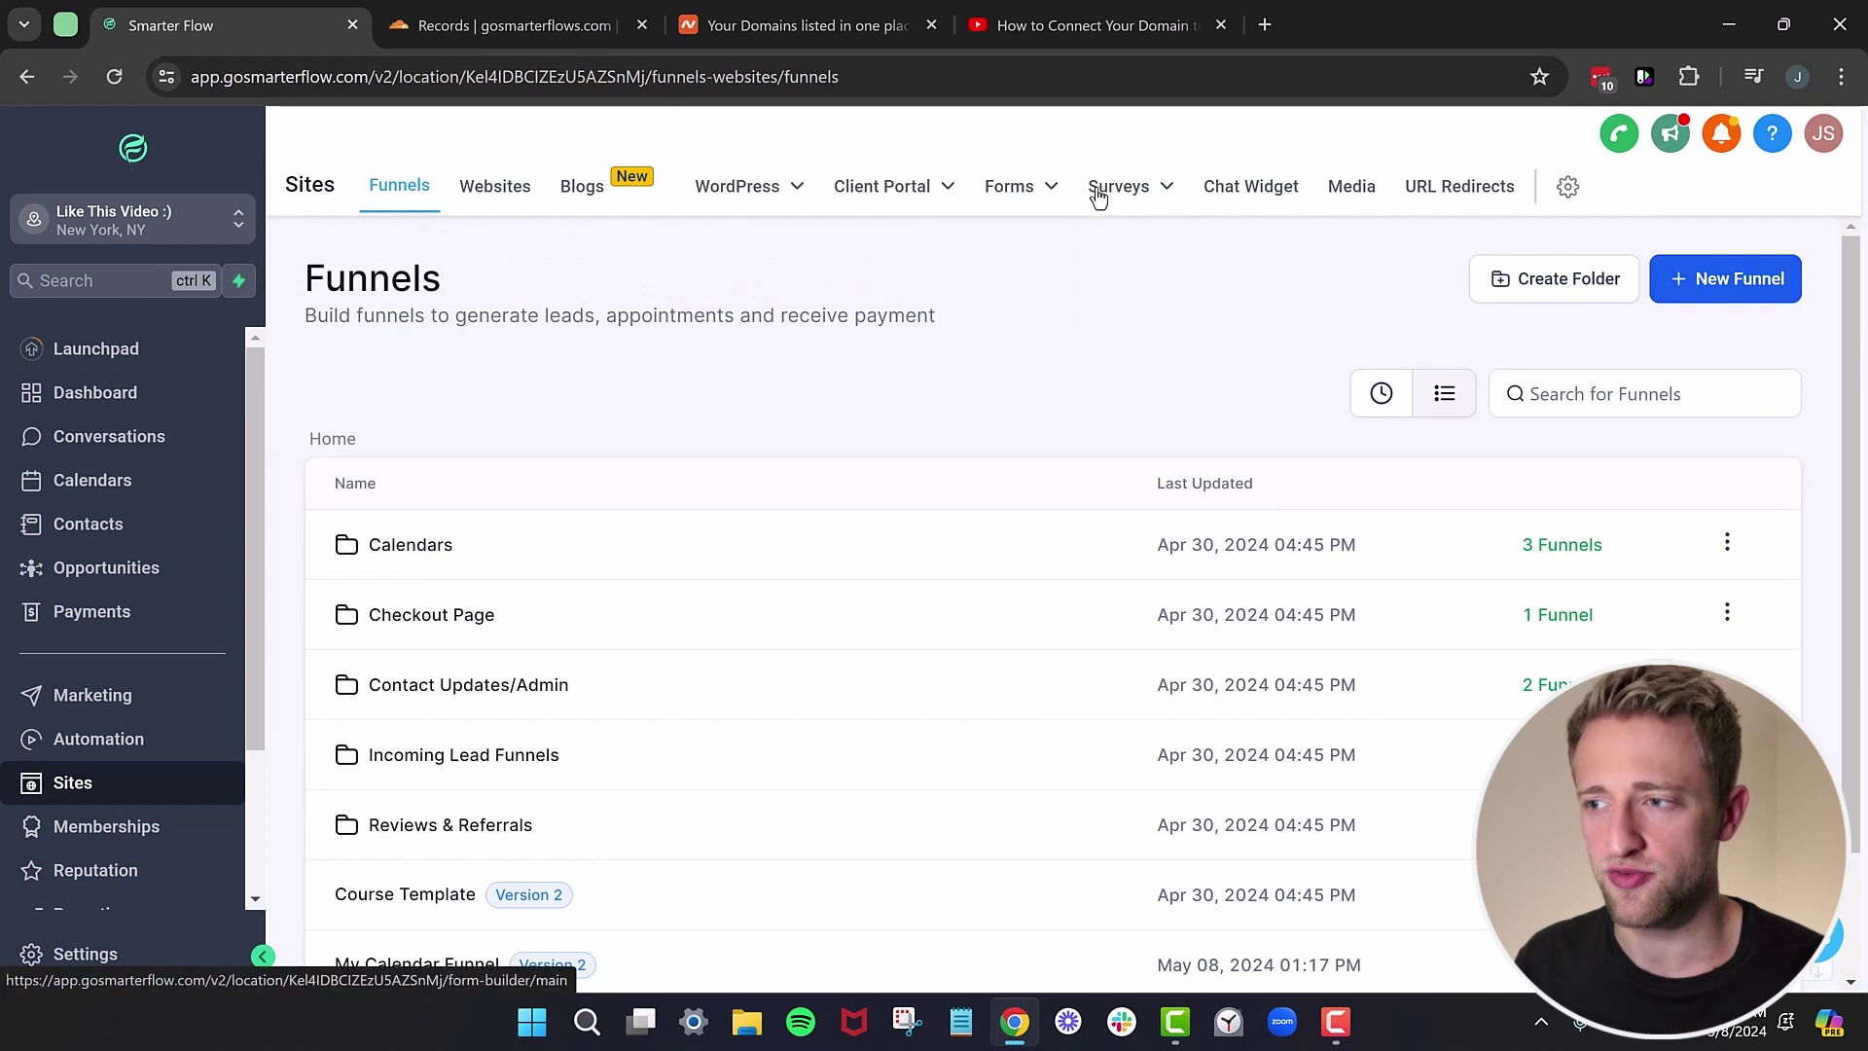
{"action": "mouse_move", "coordinate": [1134, 194]}
{"action": "mouse_move", "coordinate": [1005, 205]}
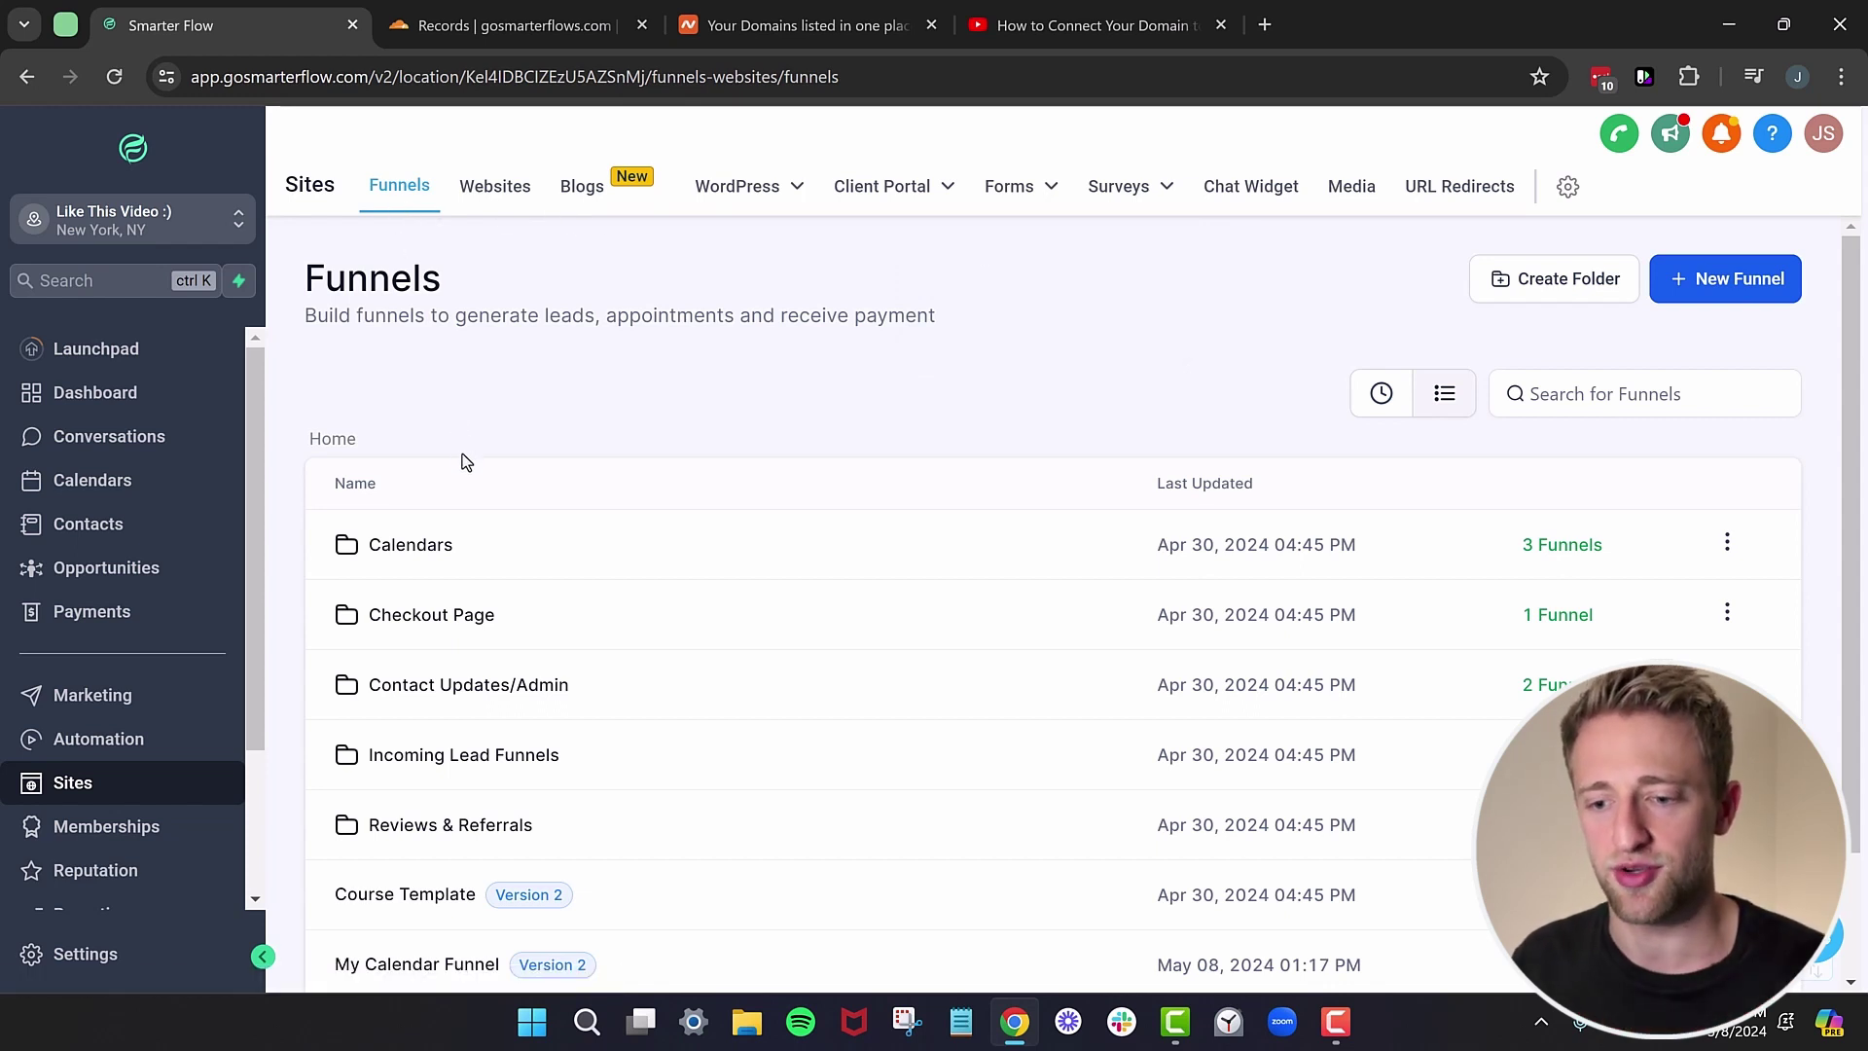
{"action": "scroll", "coordinate": [463, 457], "scroll_direction": "down", "scroll_amount": 2}
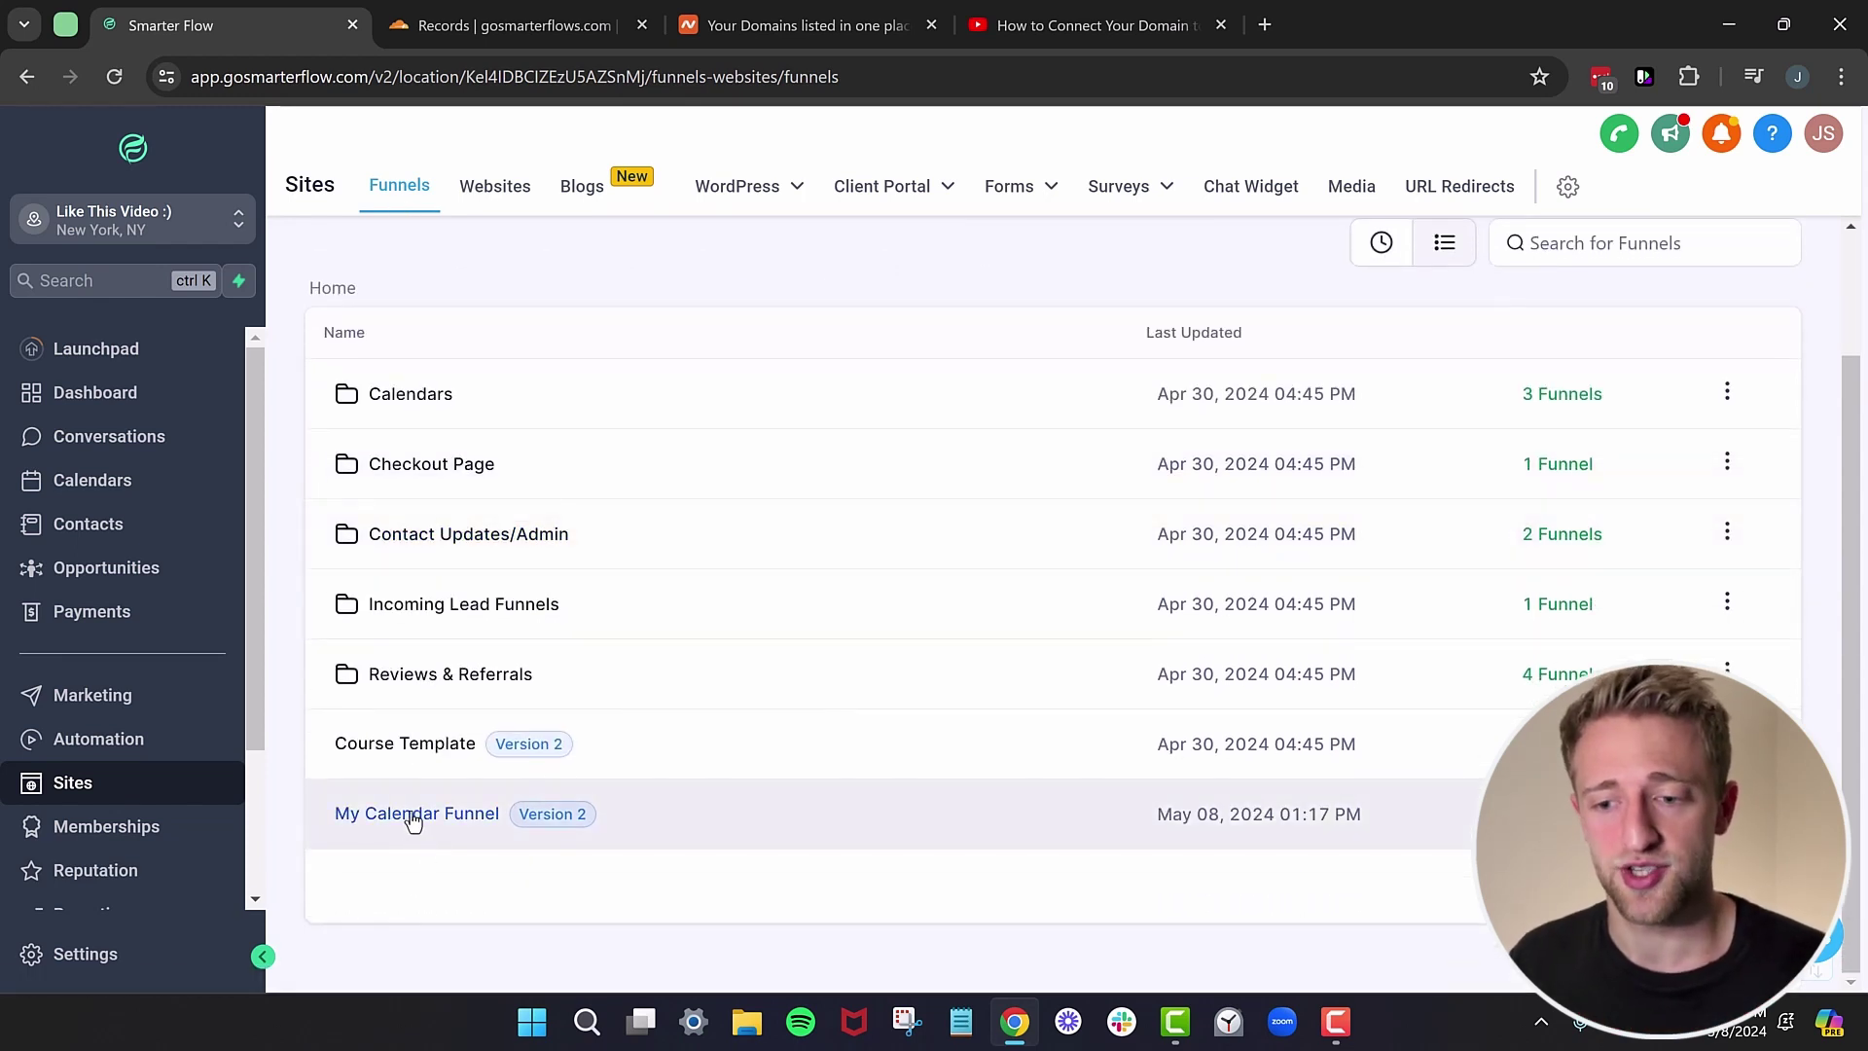
{"action": "left_click", "coordinate": [412, 815]}
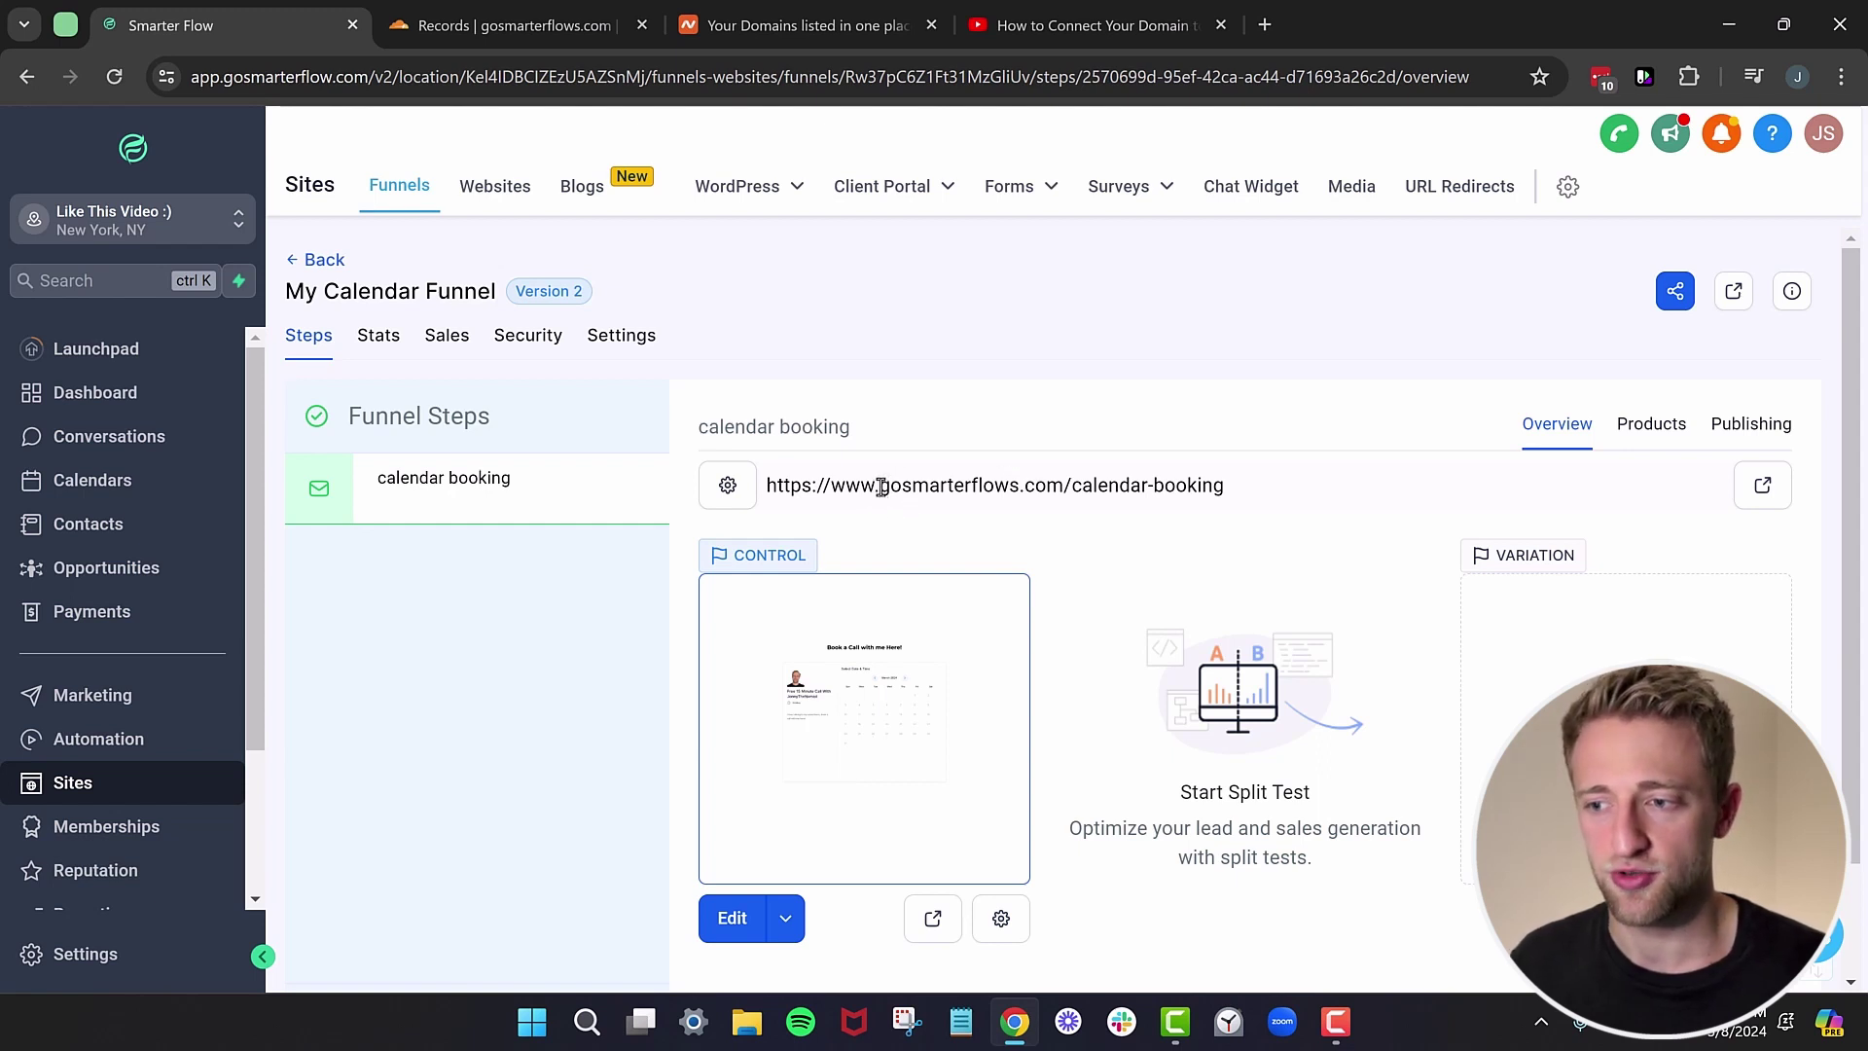
View the live calendar booking page at its gosmarterflows.com address and dismiss the lookalike-address warning.
{"action": "left_click_drag", "start_coordinate": [881, 486], "coordinate": [1064, 486]}
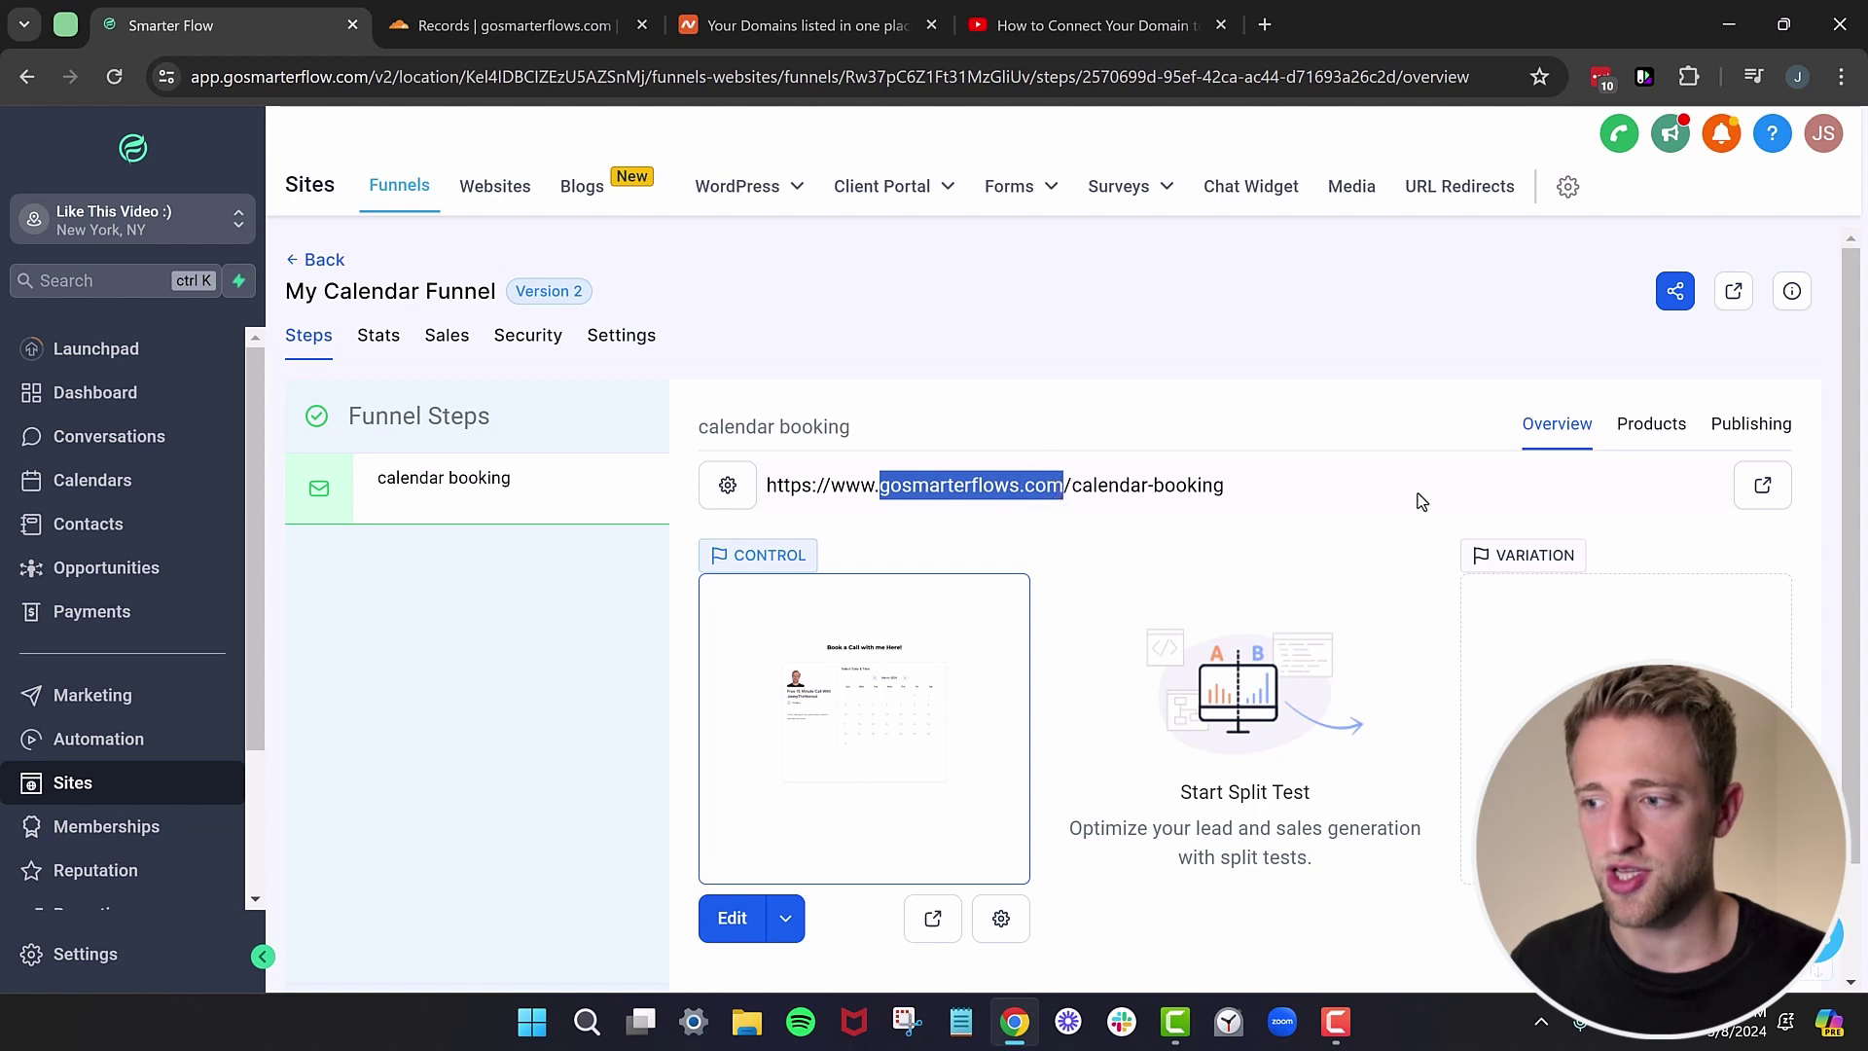
{"action": "left_click", "coordinate": [1363, 422]}
{"action": "left_click", "coordinate": [1761, 484]}
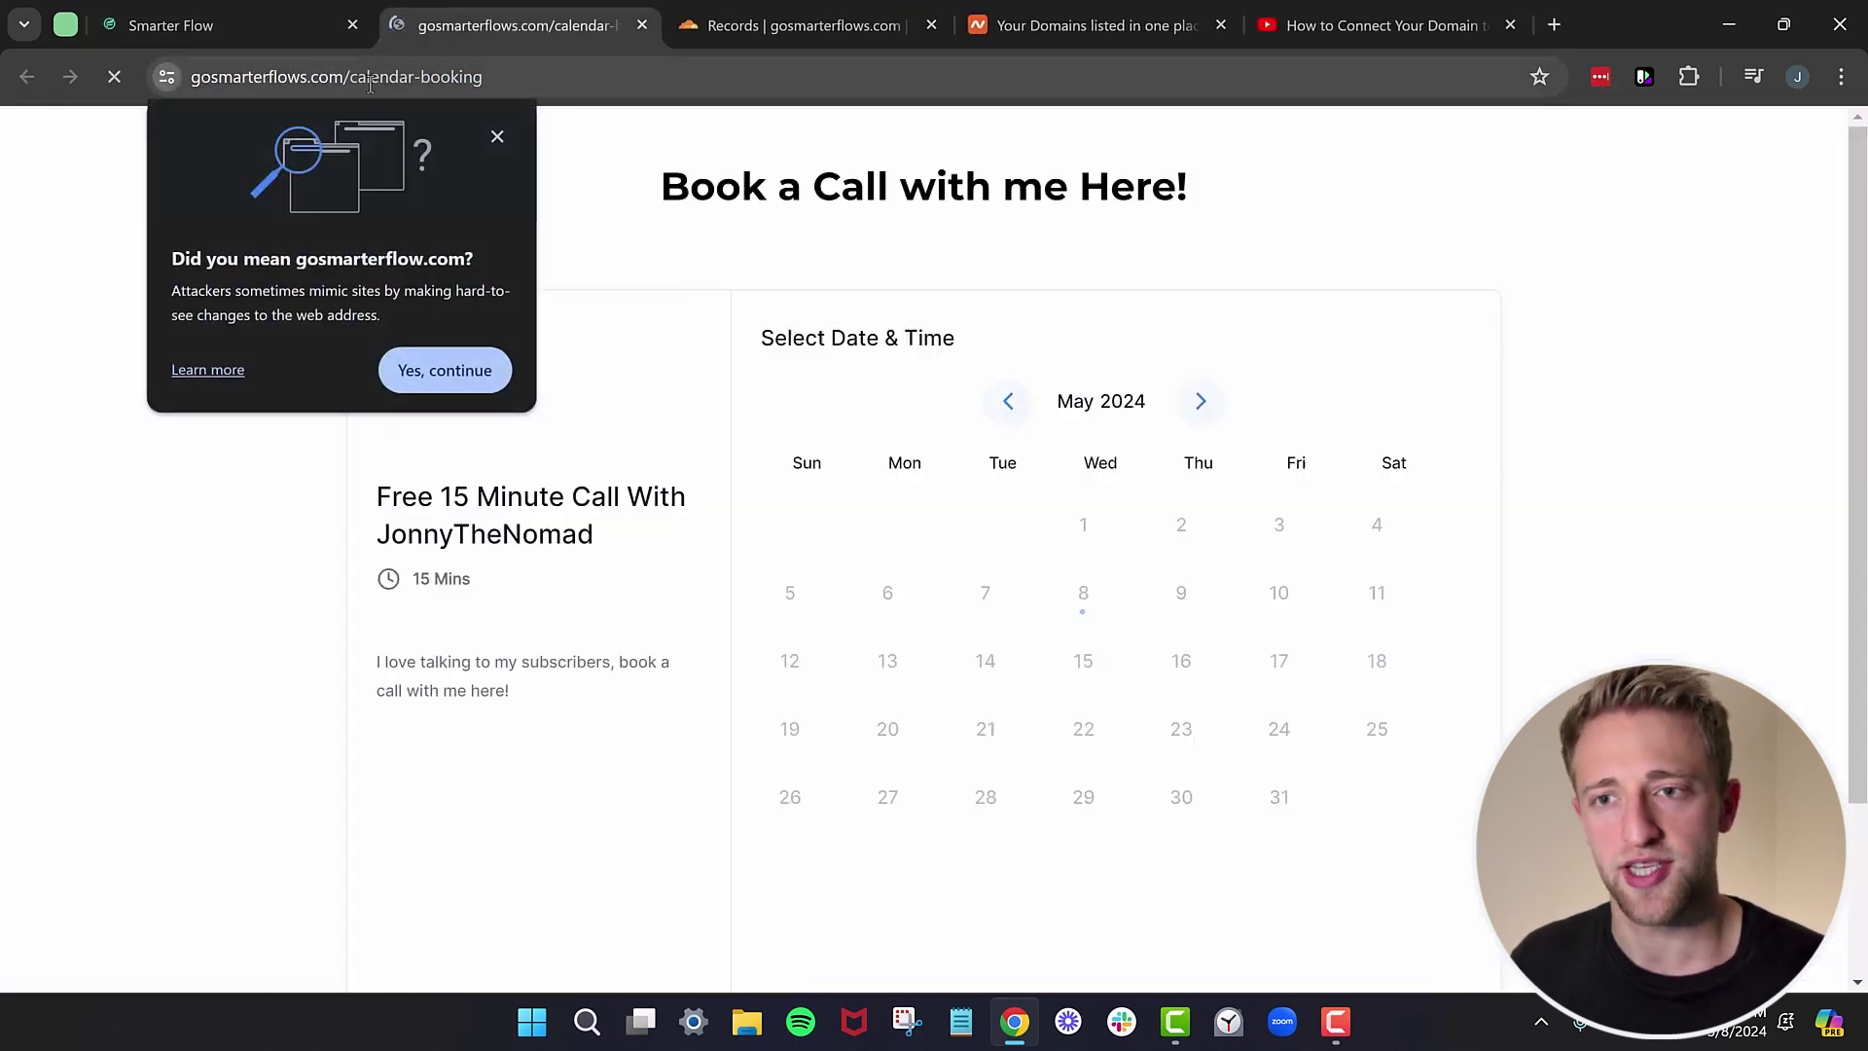
{"action": "left_click", "coordinate": [497, 139]}
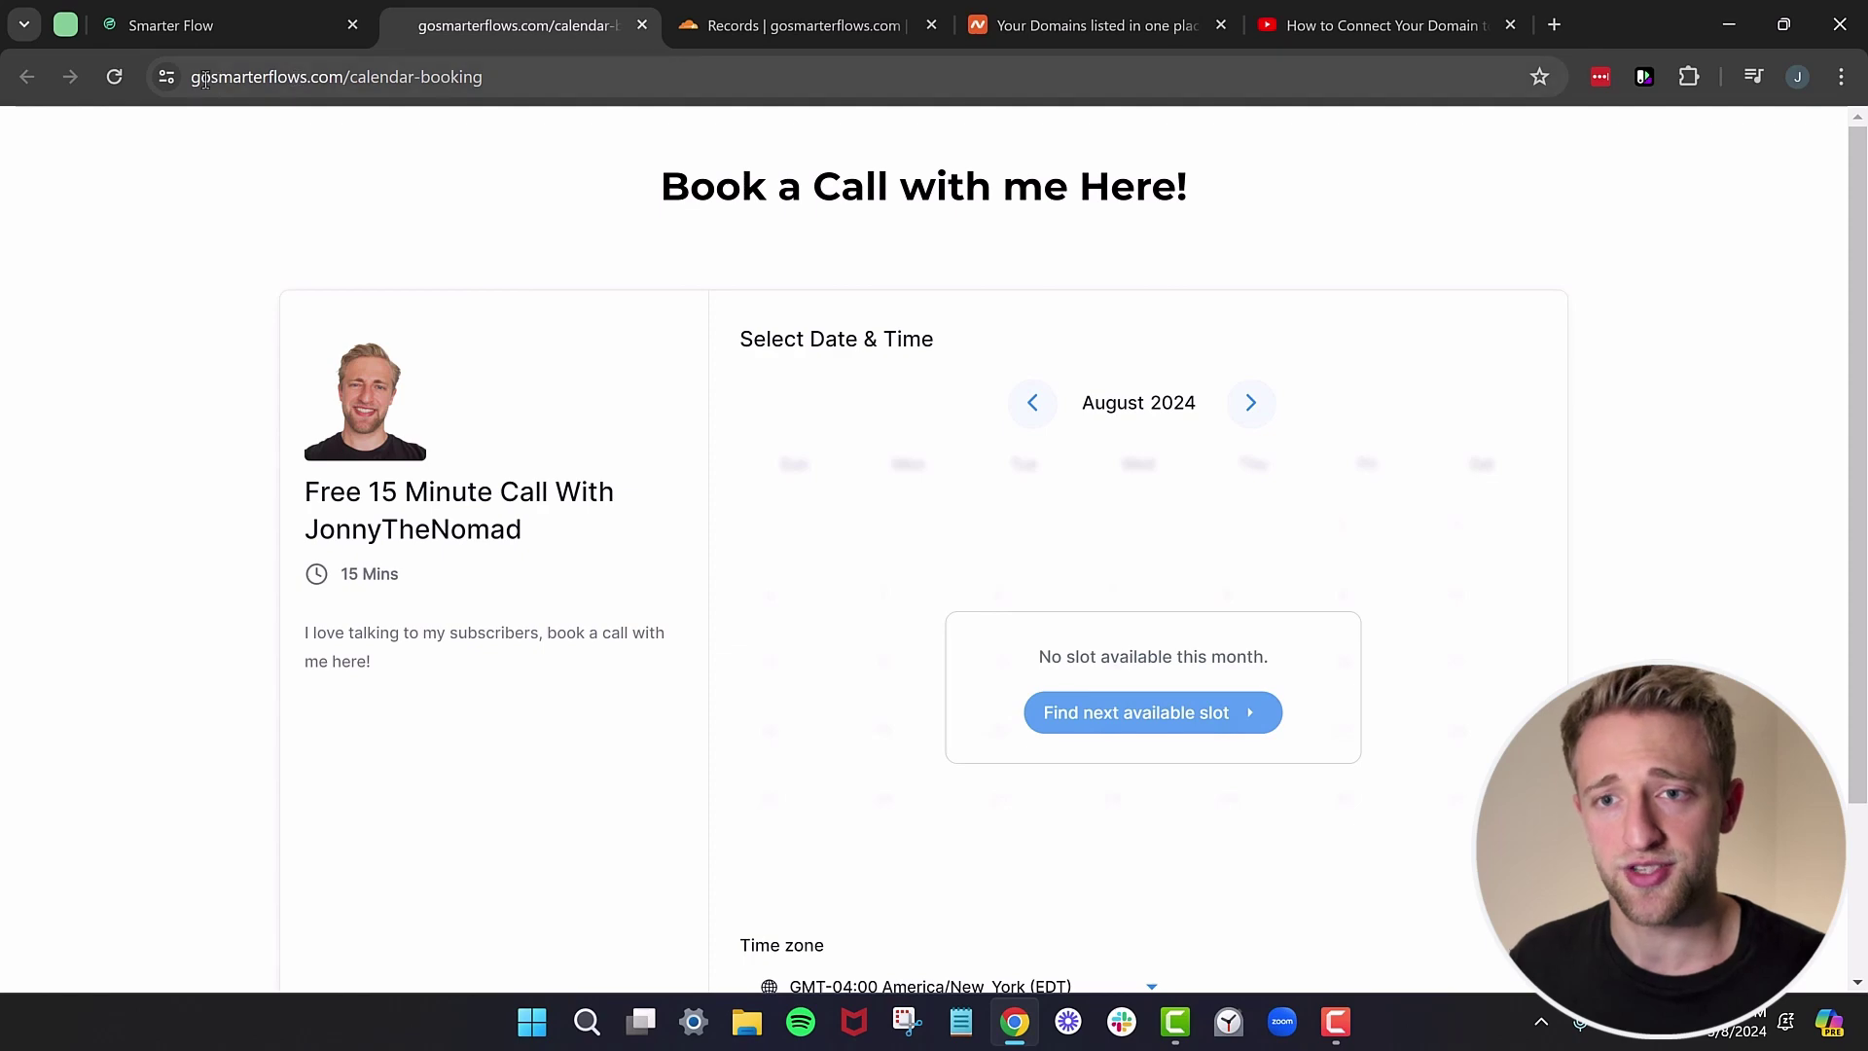
Return to Smarter Flow and check the domain choices in the settings of My Calendar Funnel.
{"action": "left_click", "coordinate": [278, 24]}
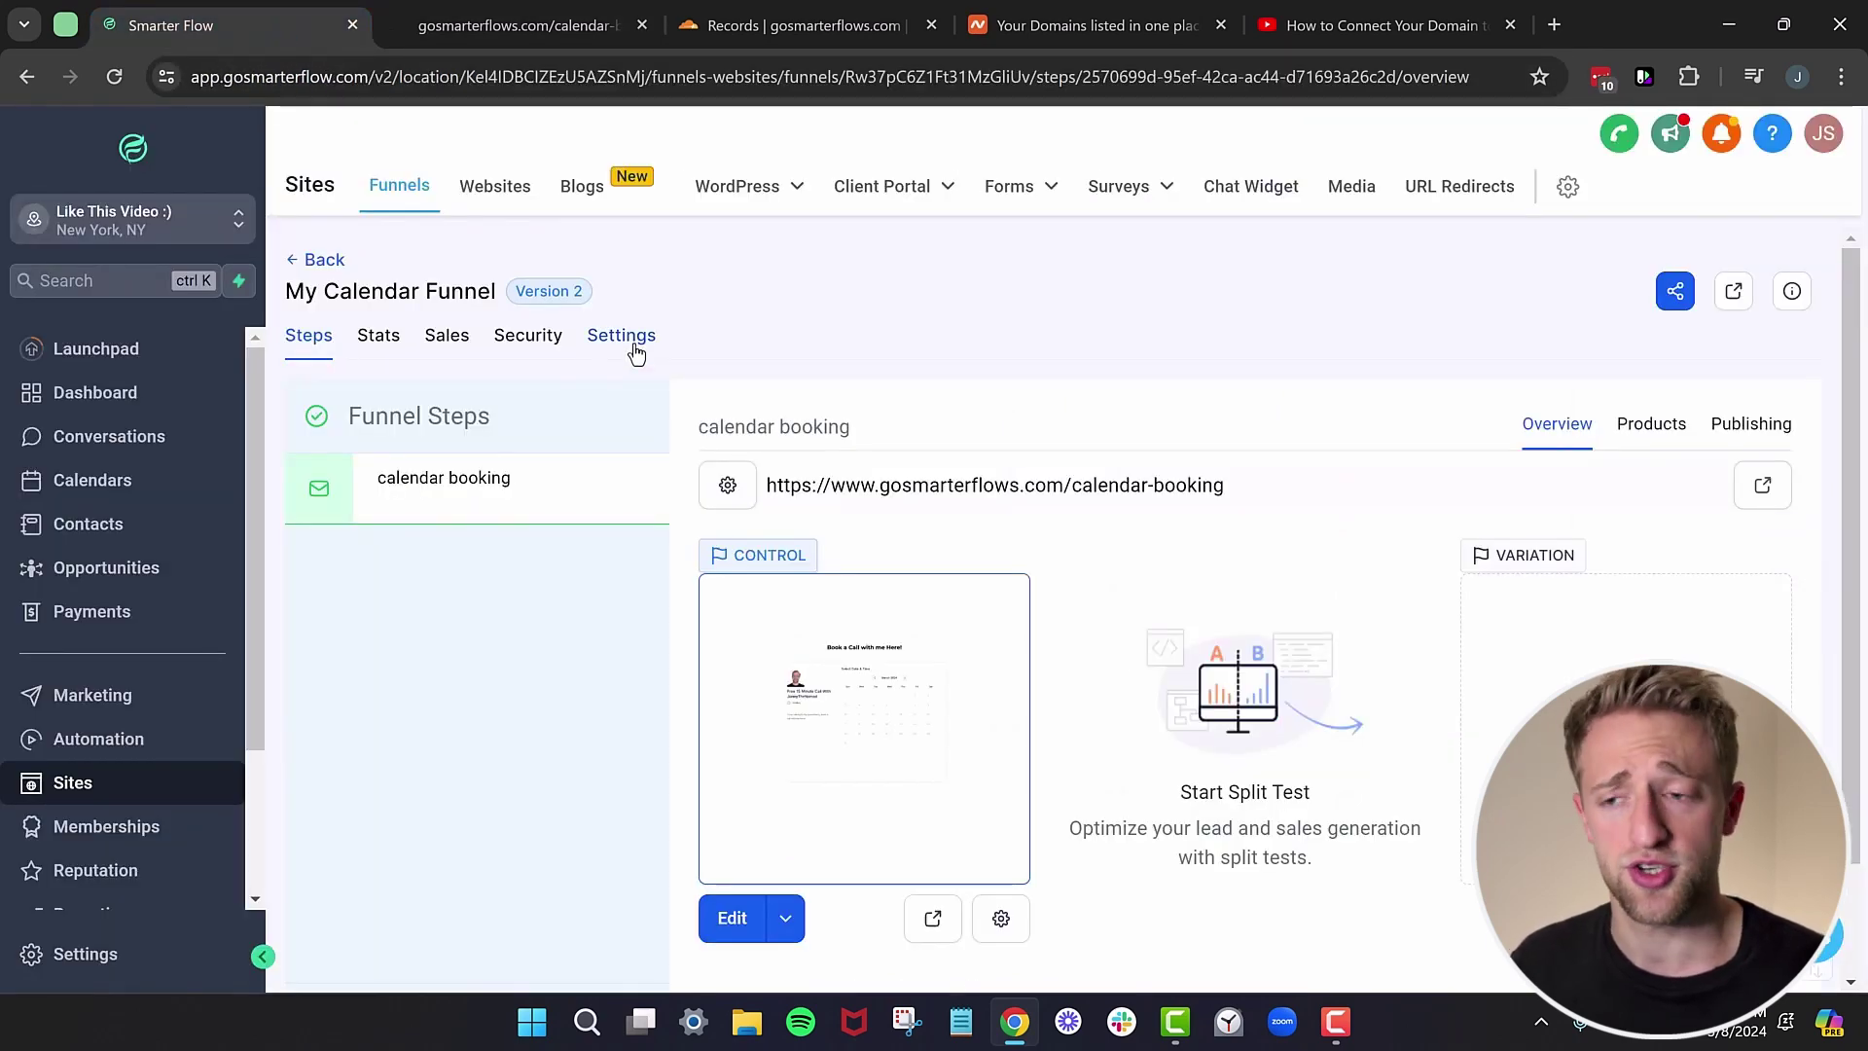
{"action": "left_click", "coordinate": [623, 336]}
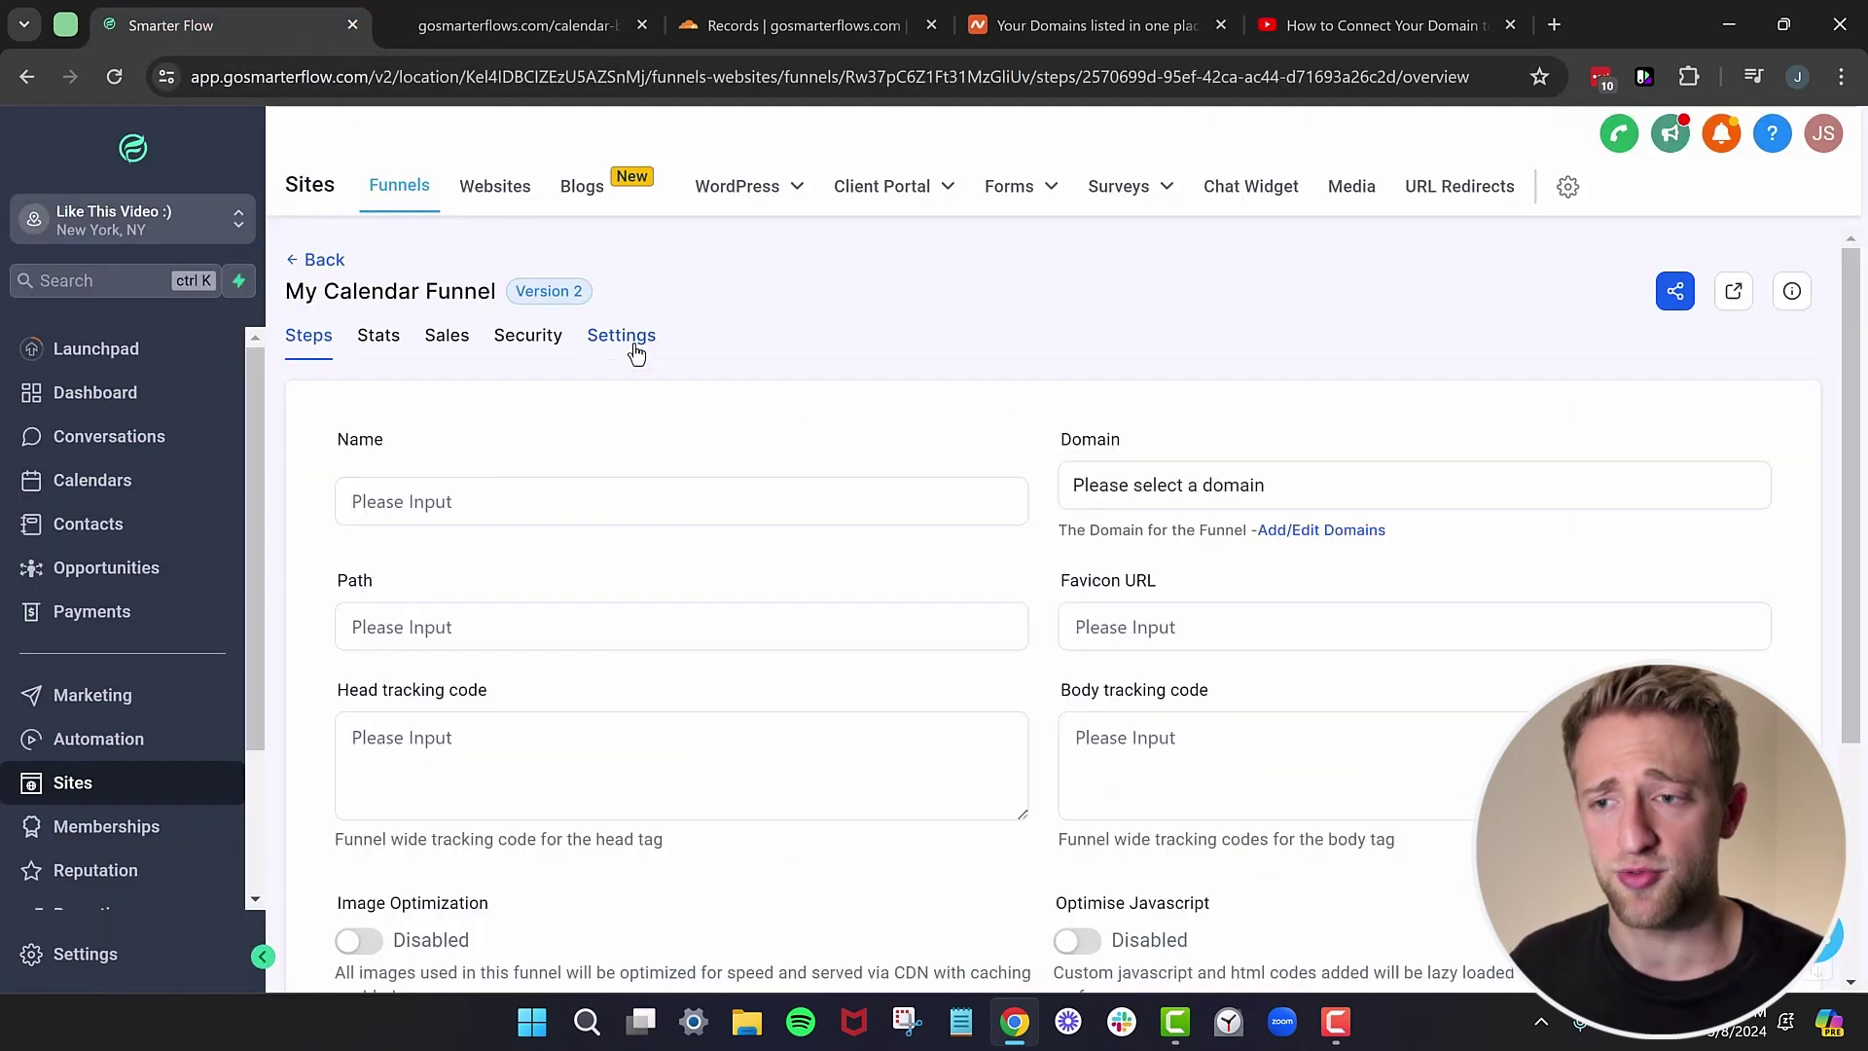
{"action": "left_click", "coordinate": [1331, 498]}
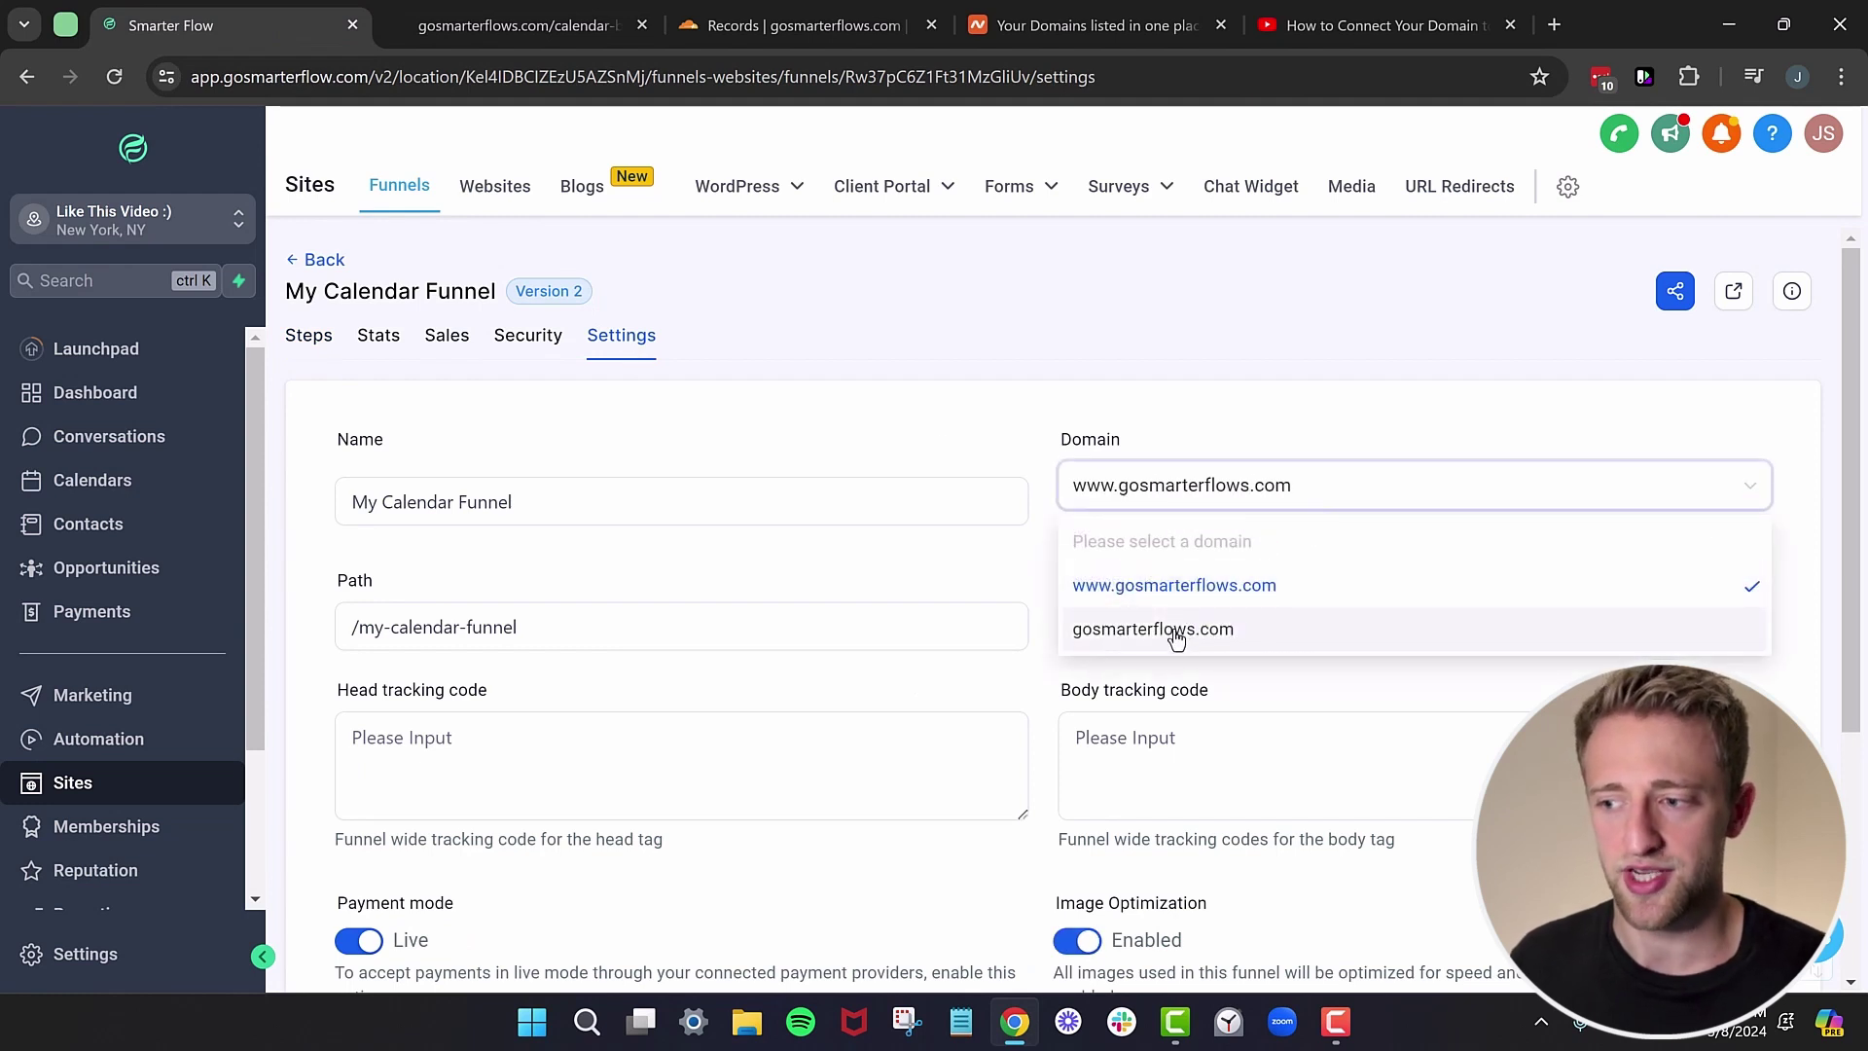
{"action": "left_click", "coordinate": [1088, 401]}
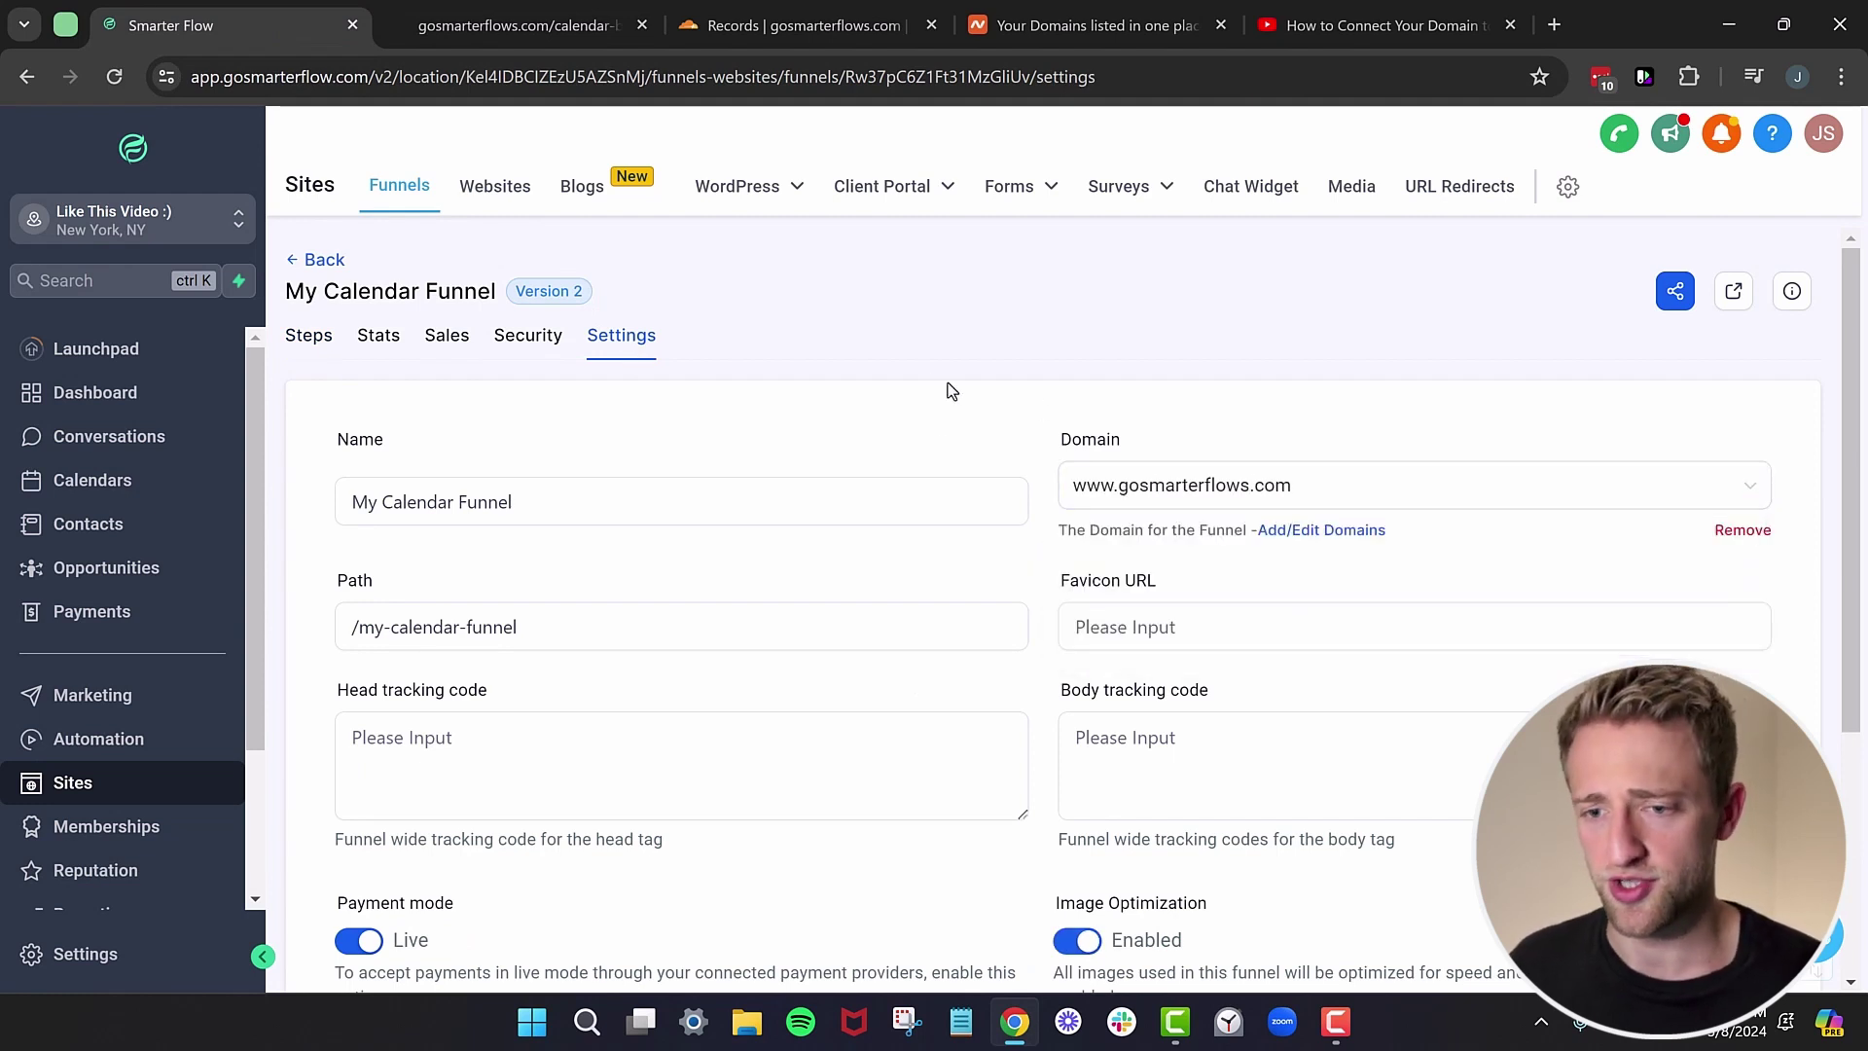
Go to the account's domain settings and start connecting another domain or subdomain.
{"action": "left_click", "coordinate": [103, 953]}
{"action": "scroll", "coordinate": [117, 749], "scroll_direction": "down", "scroll_amount": 4}
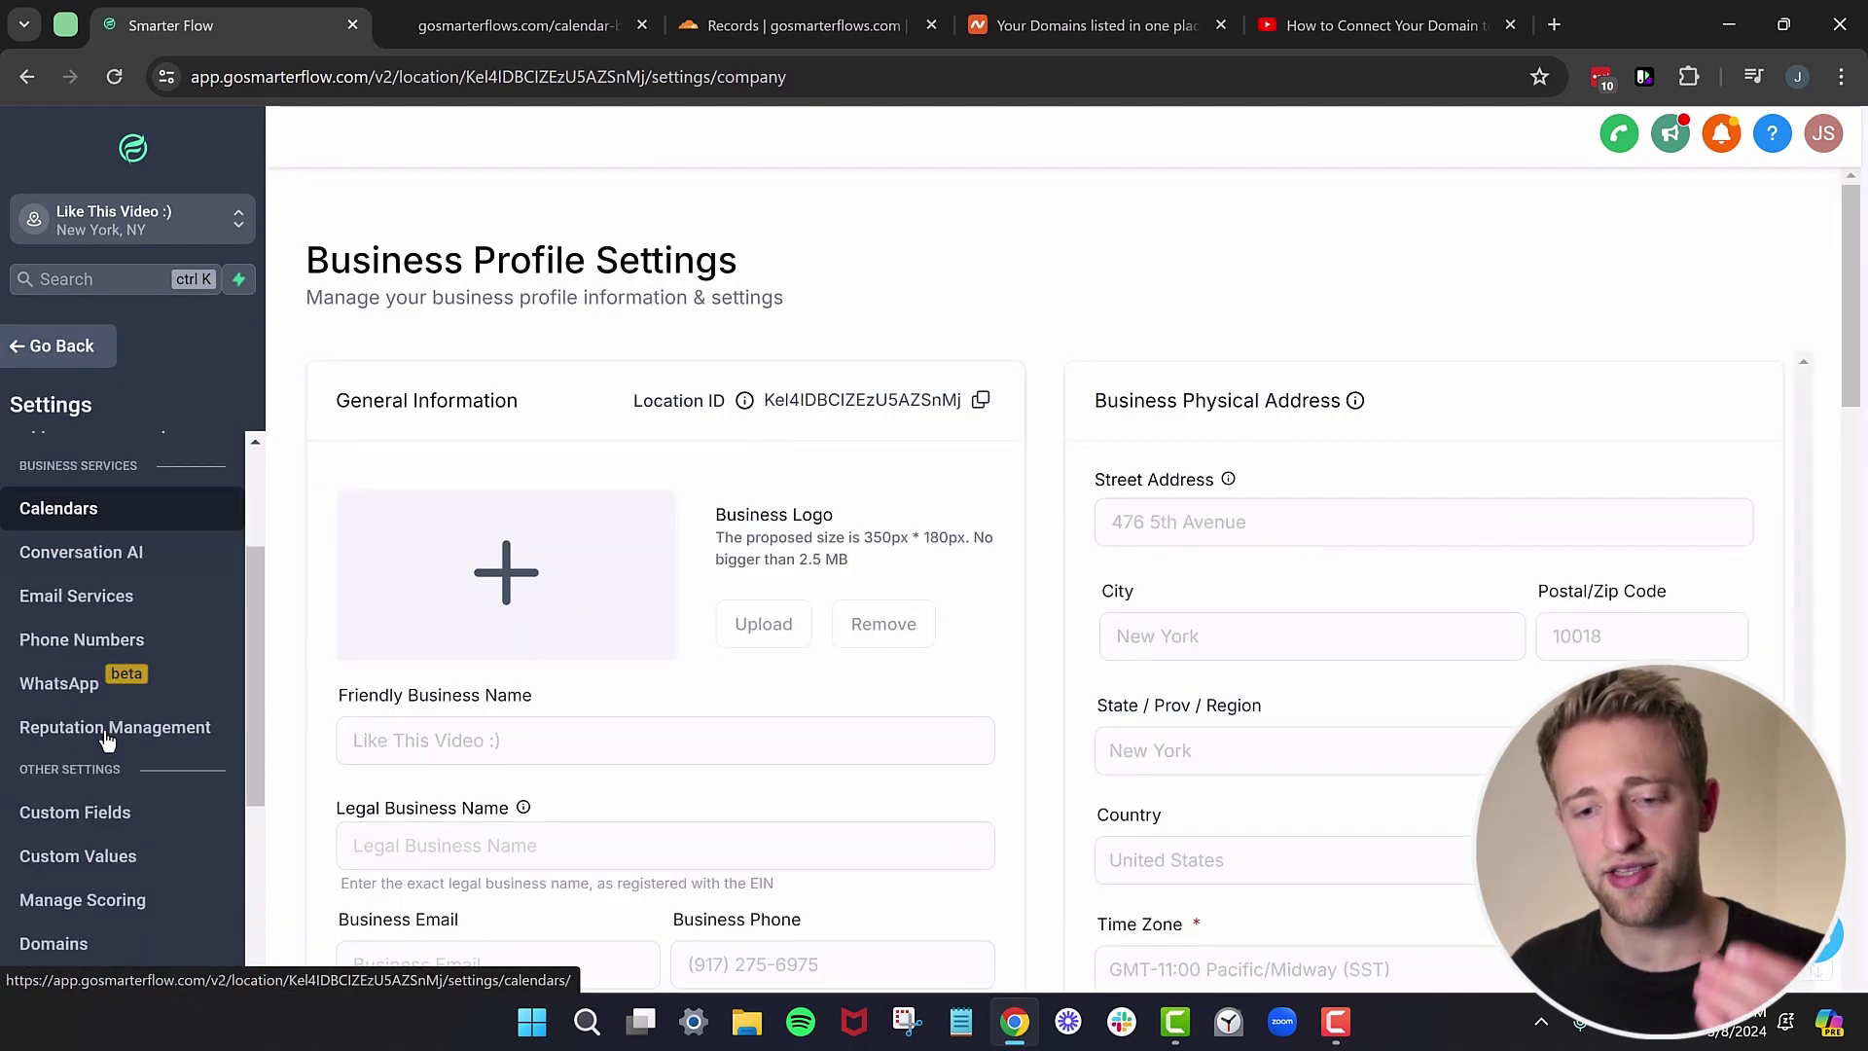
{"action": "left_click", "coordinate": [93, 785]}
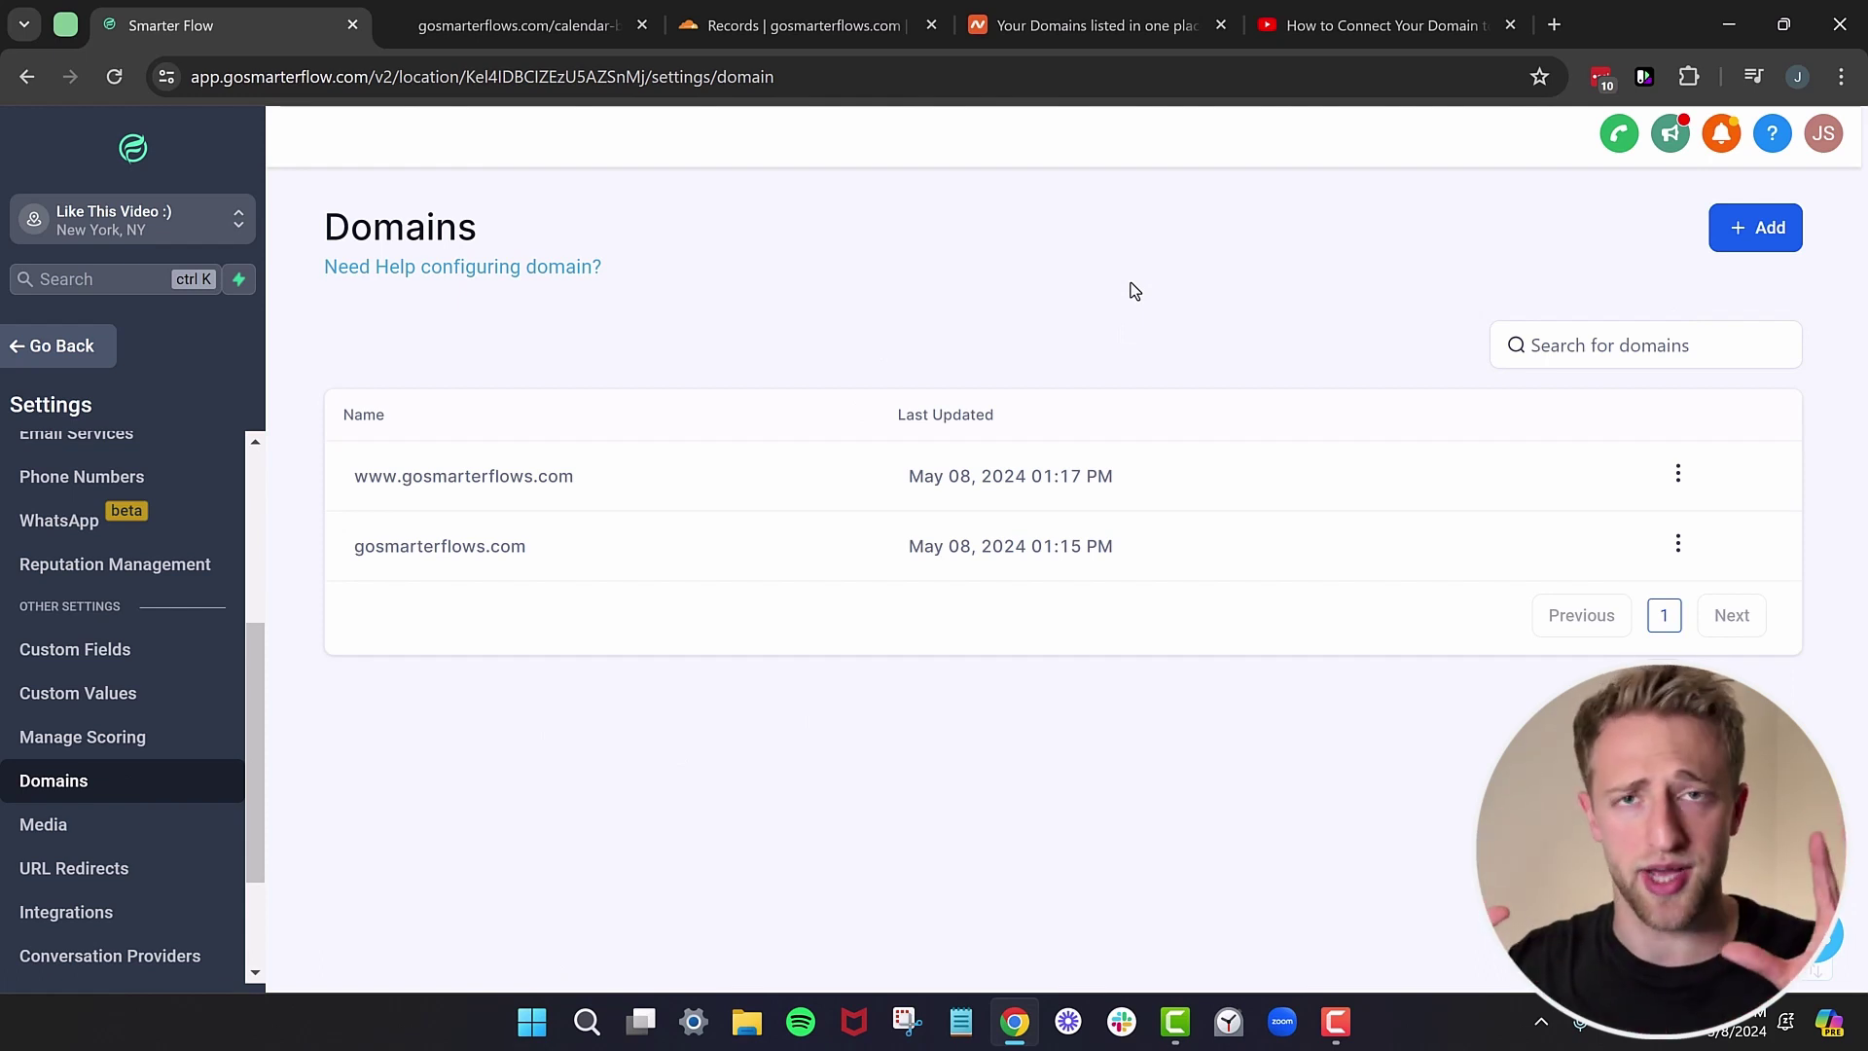
{"action": "left_click", "coordinate": [1720, 249]}
{"action": "left_click", "coordinate": [782, 589]}
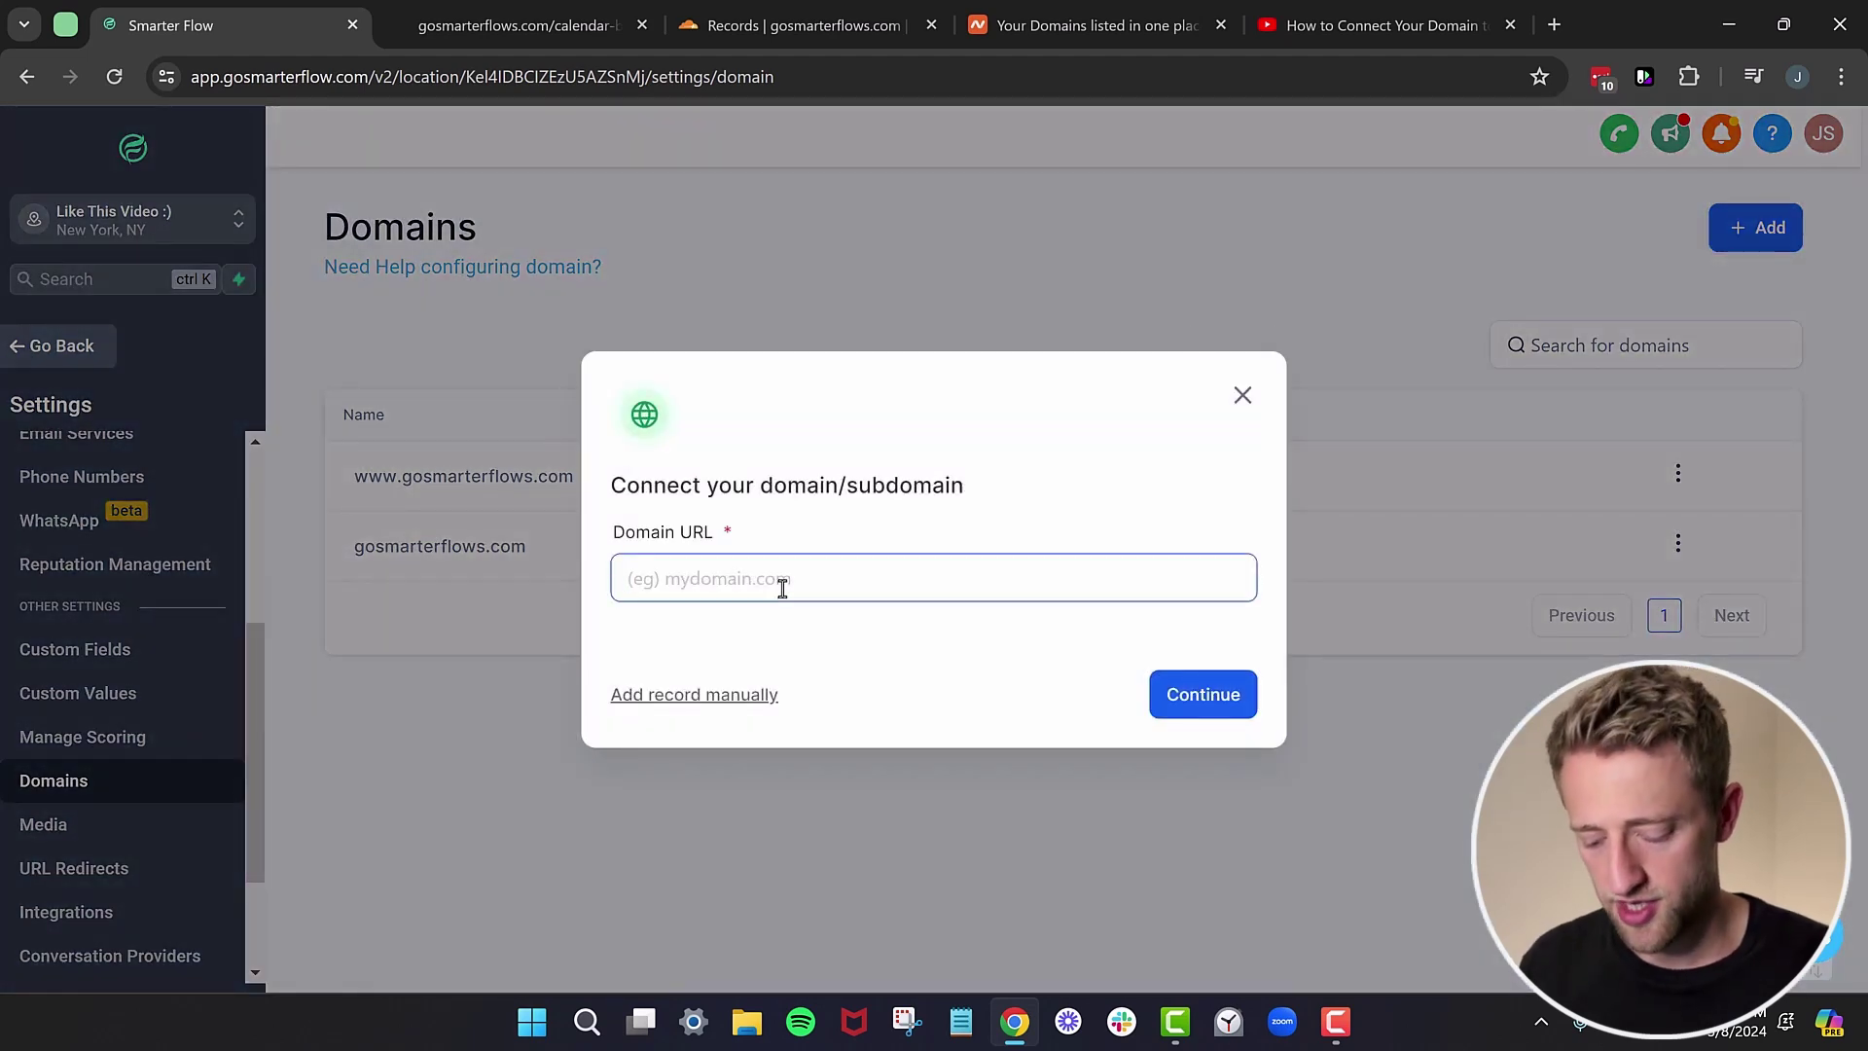
Enter go.gosmarterflows.com as the domain URL, copying the root domain name from the Cloudflare DNS records page.
{"action": "type", "text": "go."}
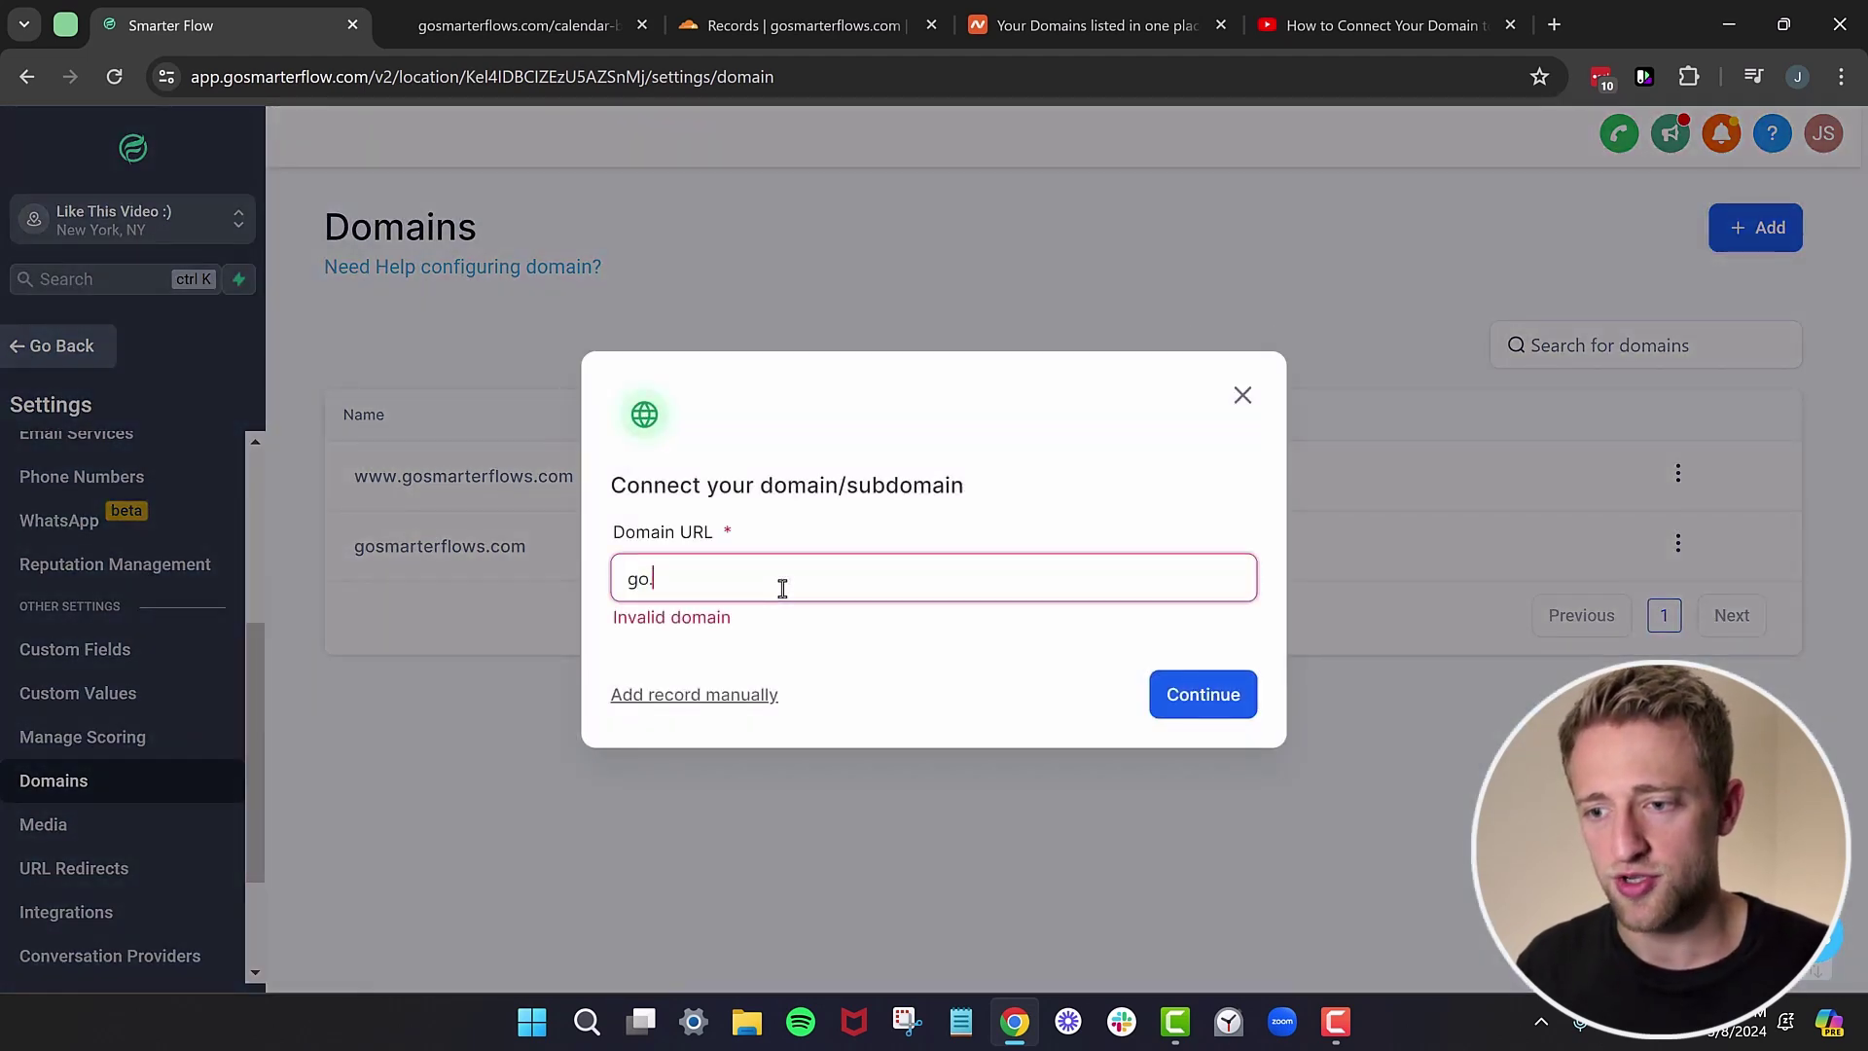
{"action": "key", "text": "ctrl+Tab"}
{"action": "key", "text": "ctrl+Tab"}
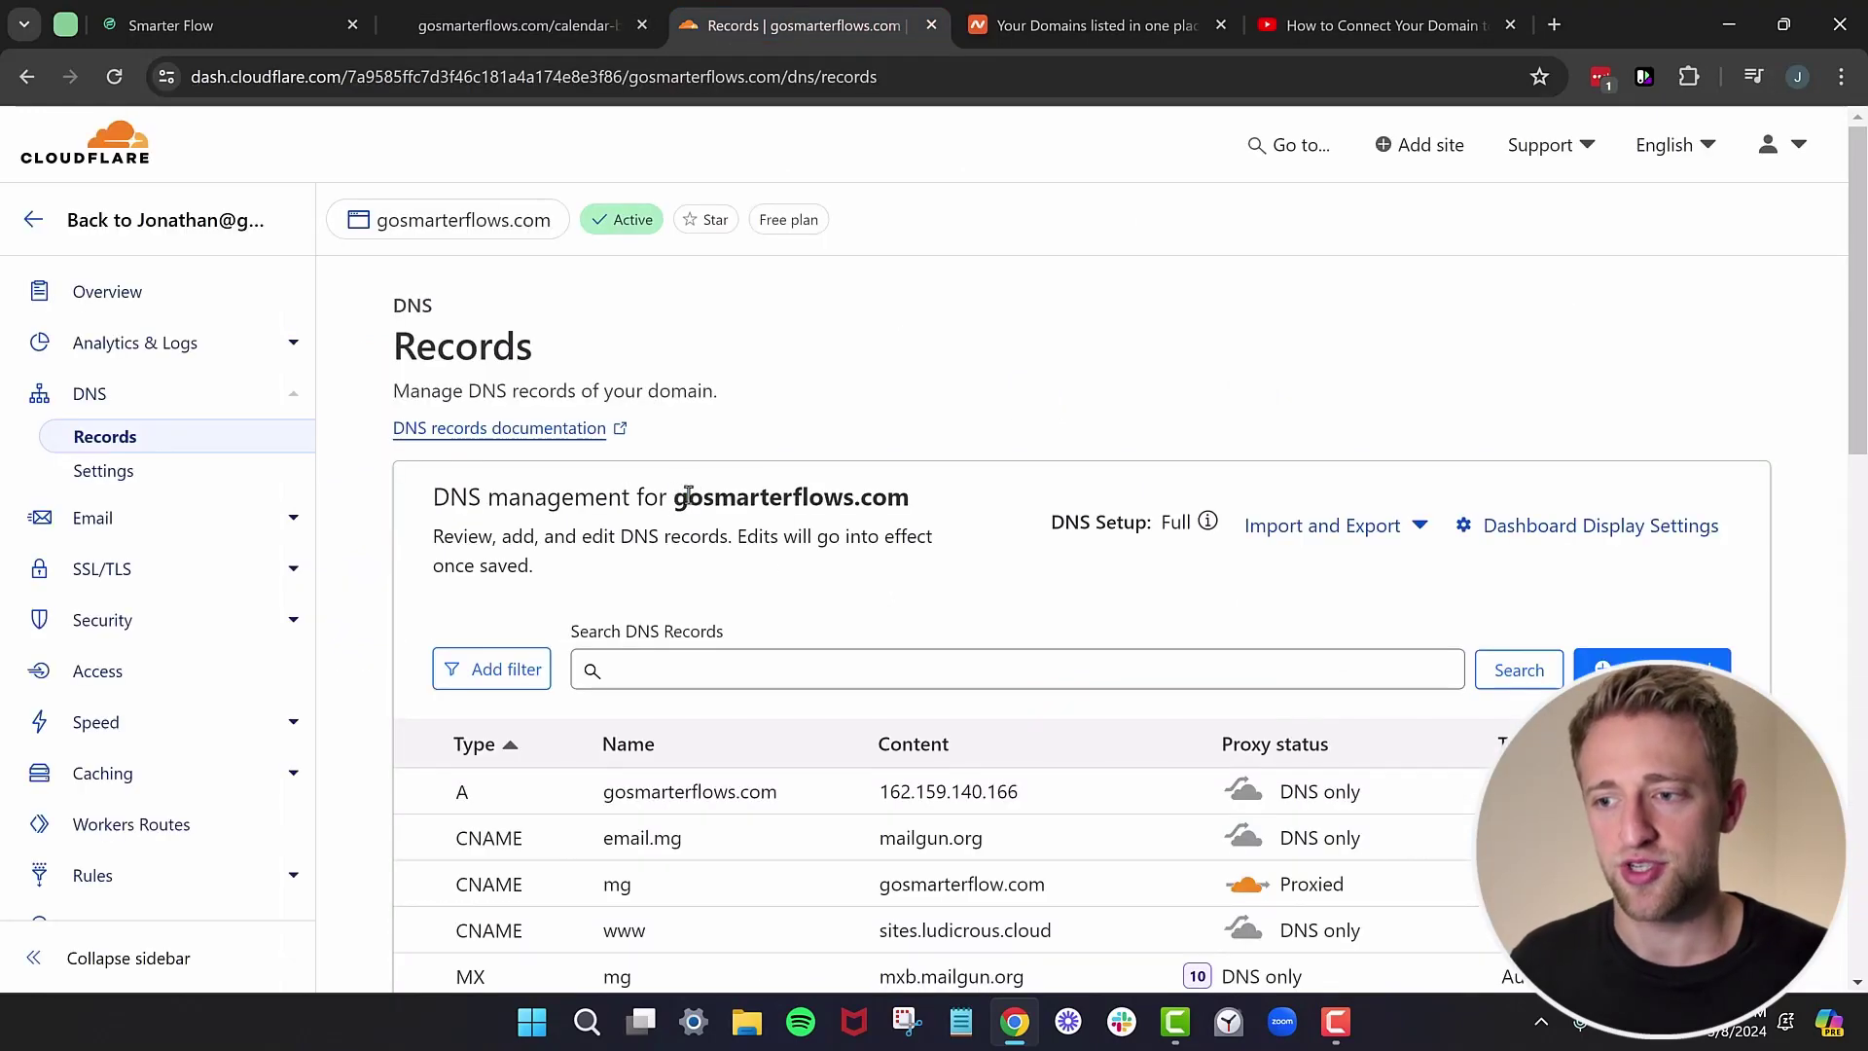
{"action": "left_click_drag", "start_coordinate": [688, 494], "coordinate": [933, 498]}
{"action": "key", "text": "ctrl+c"}
{"action": "key", "text": "ctrl+shift+Tab"}
{"action": "key", "text": "ctrl+shift+Tab"}
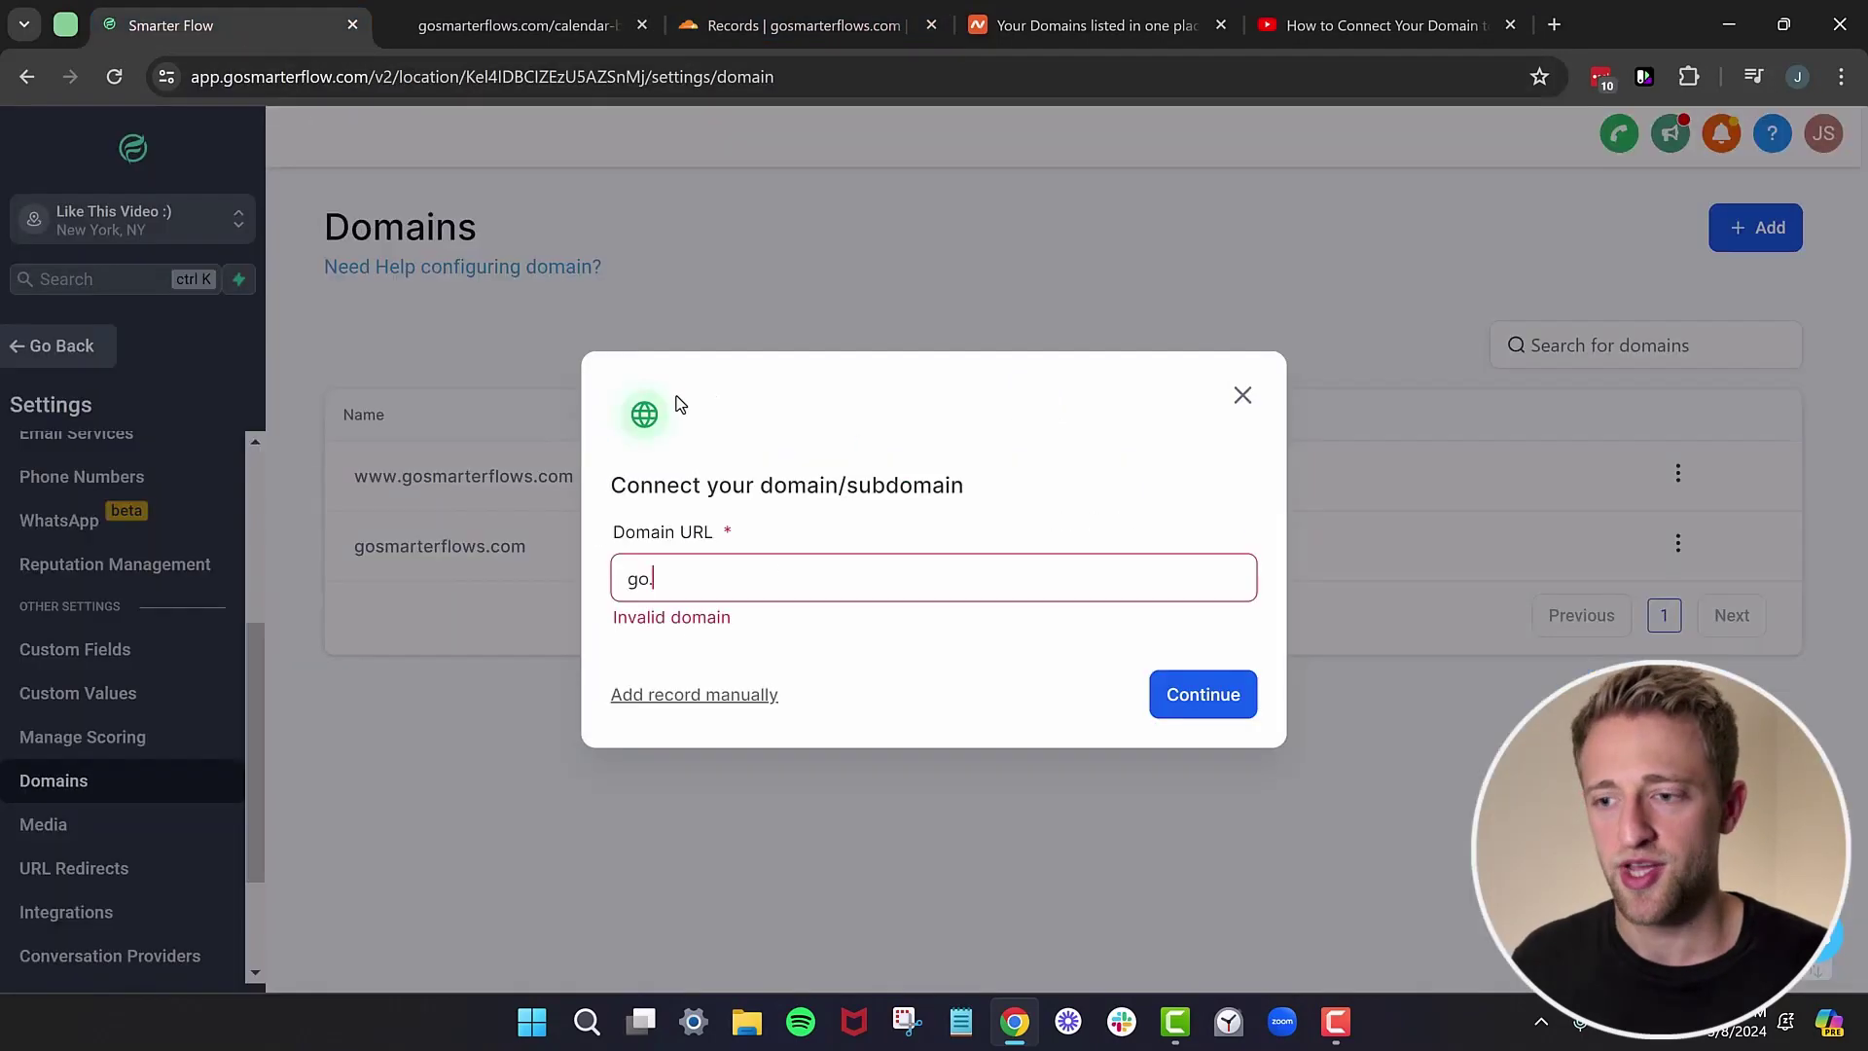
{"action": "key", "text": "ctrl+v"}
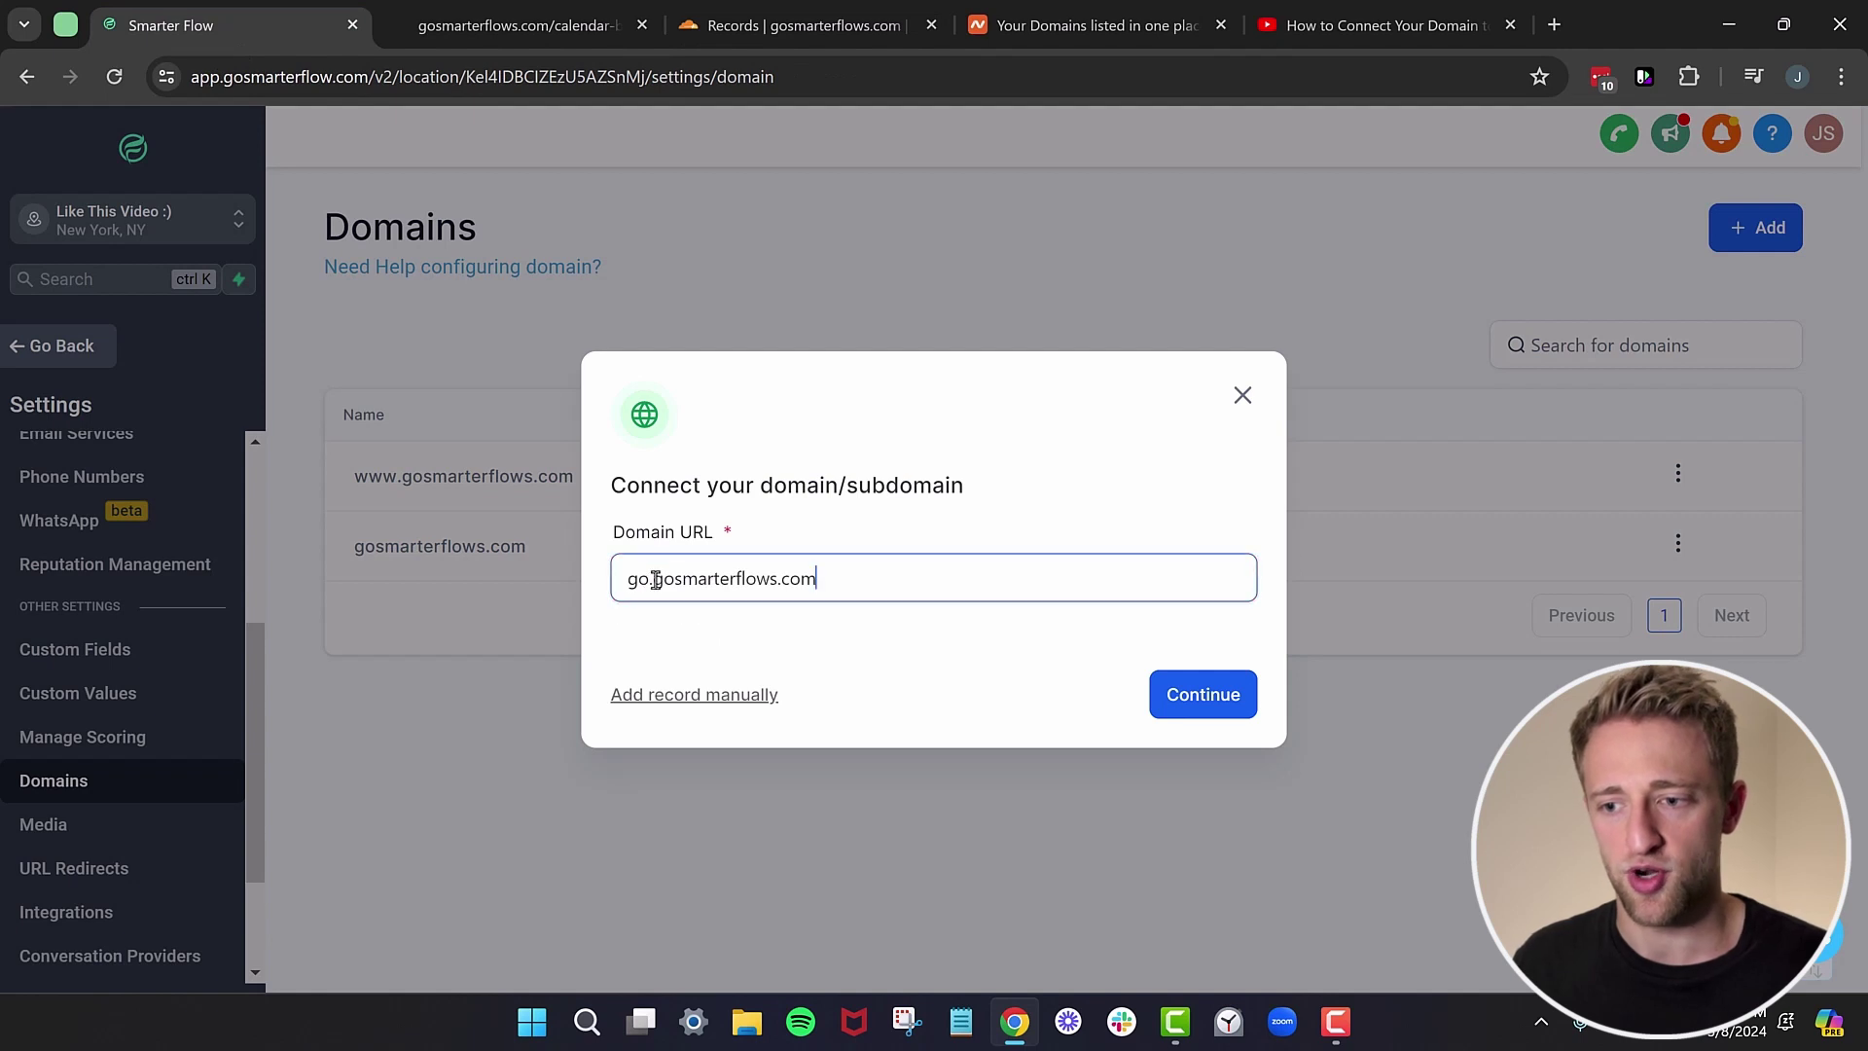
Remove the go prefix from the domain URL, keeping .gosmarterflows.com.
{"action": "left_click_drag", "start_coordinate": [656, 580], "coordinate": [843, 575]}
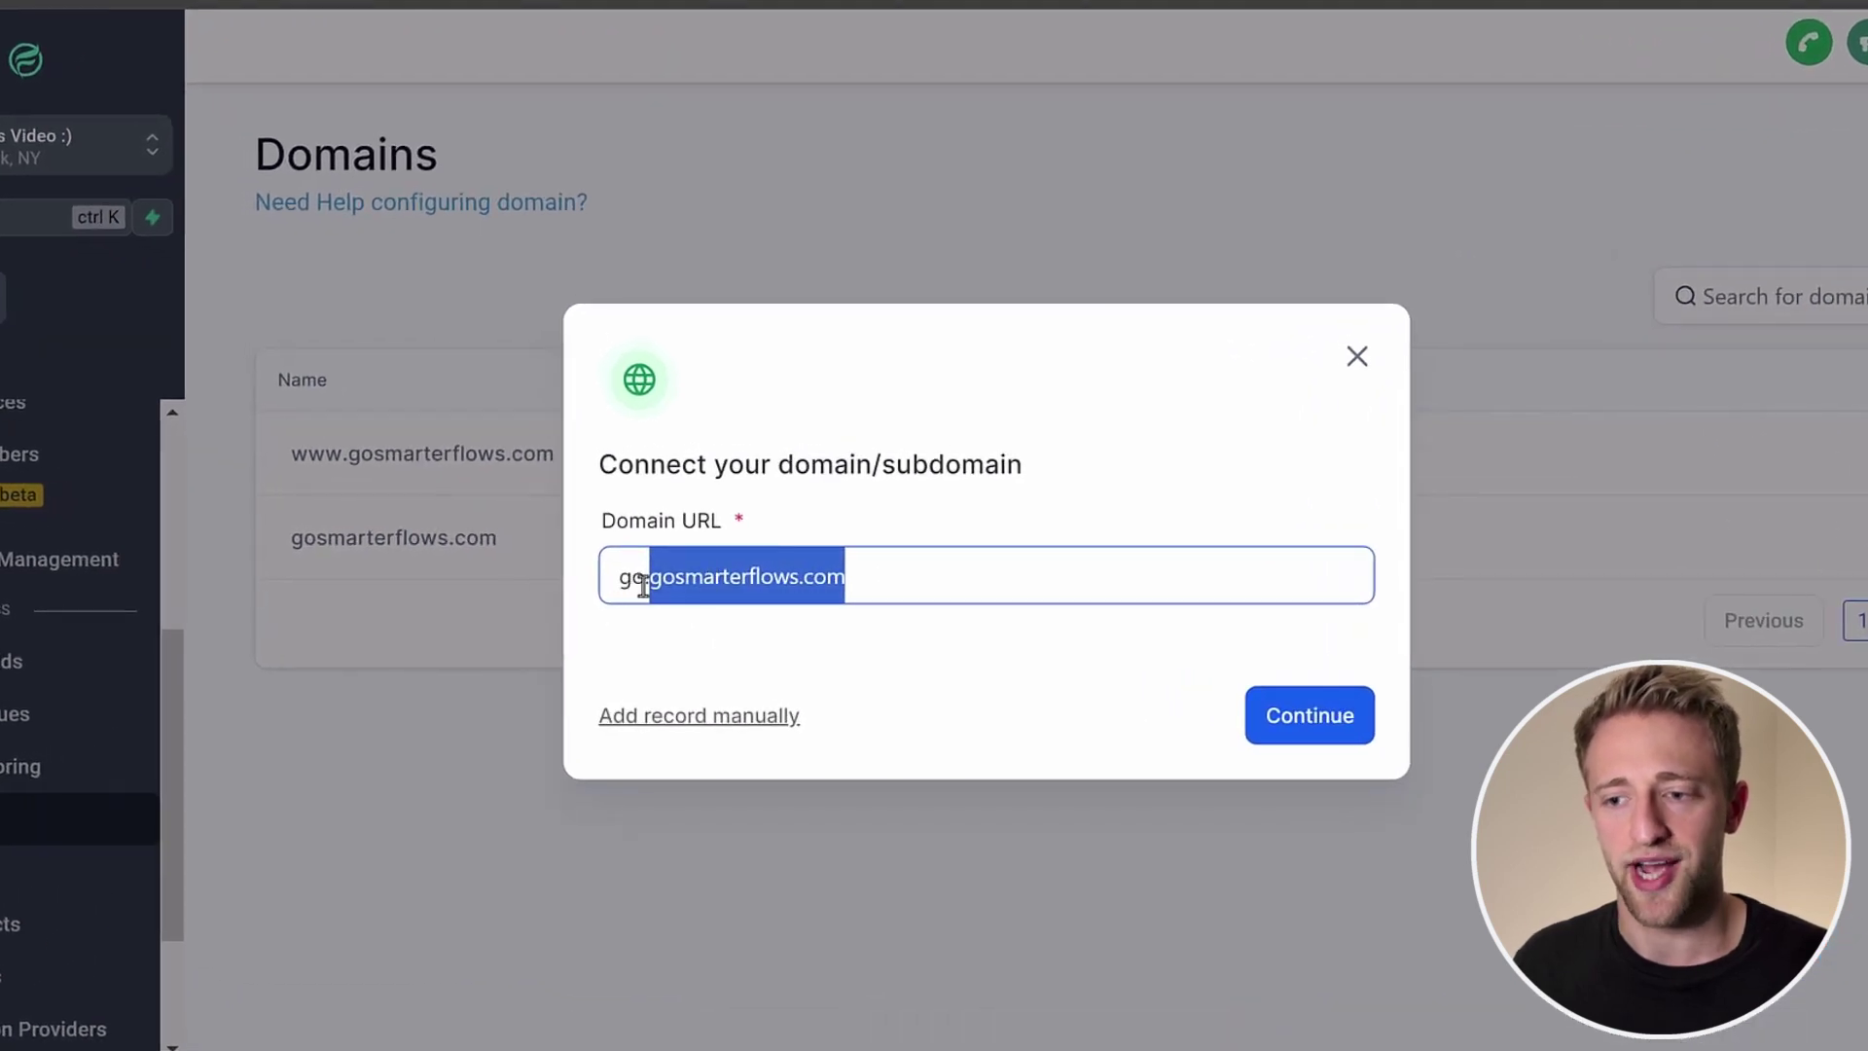
{"action": "left_click", "coordinate": [643, 585]}
{"action": "key", "text": "BackSpace"}
{"action": "key", "text": "BackSpace"}
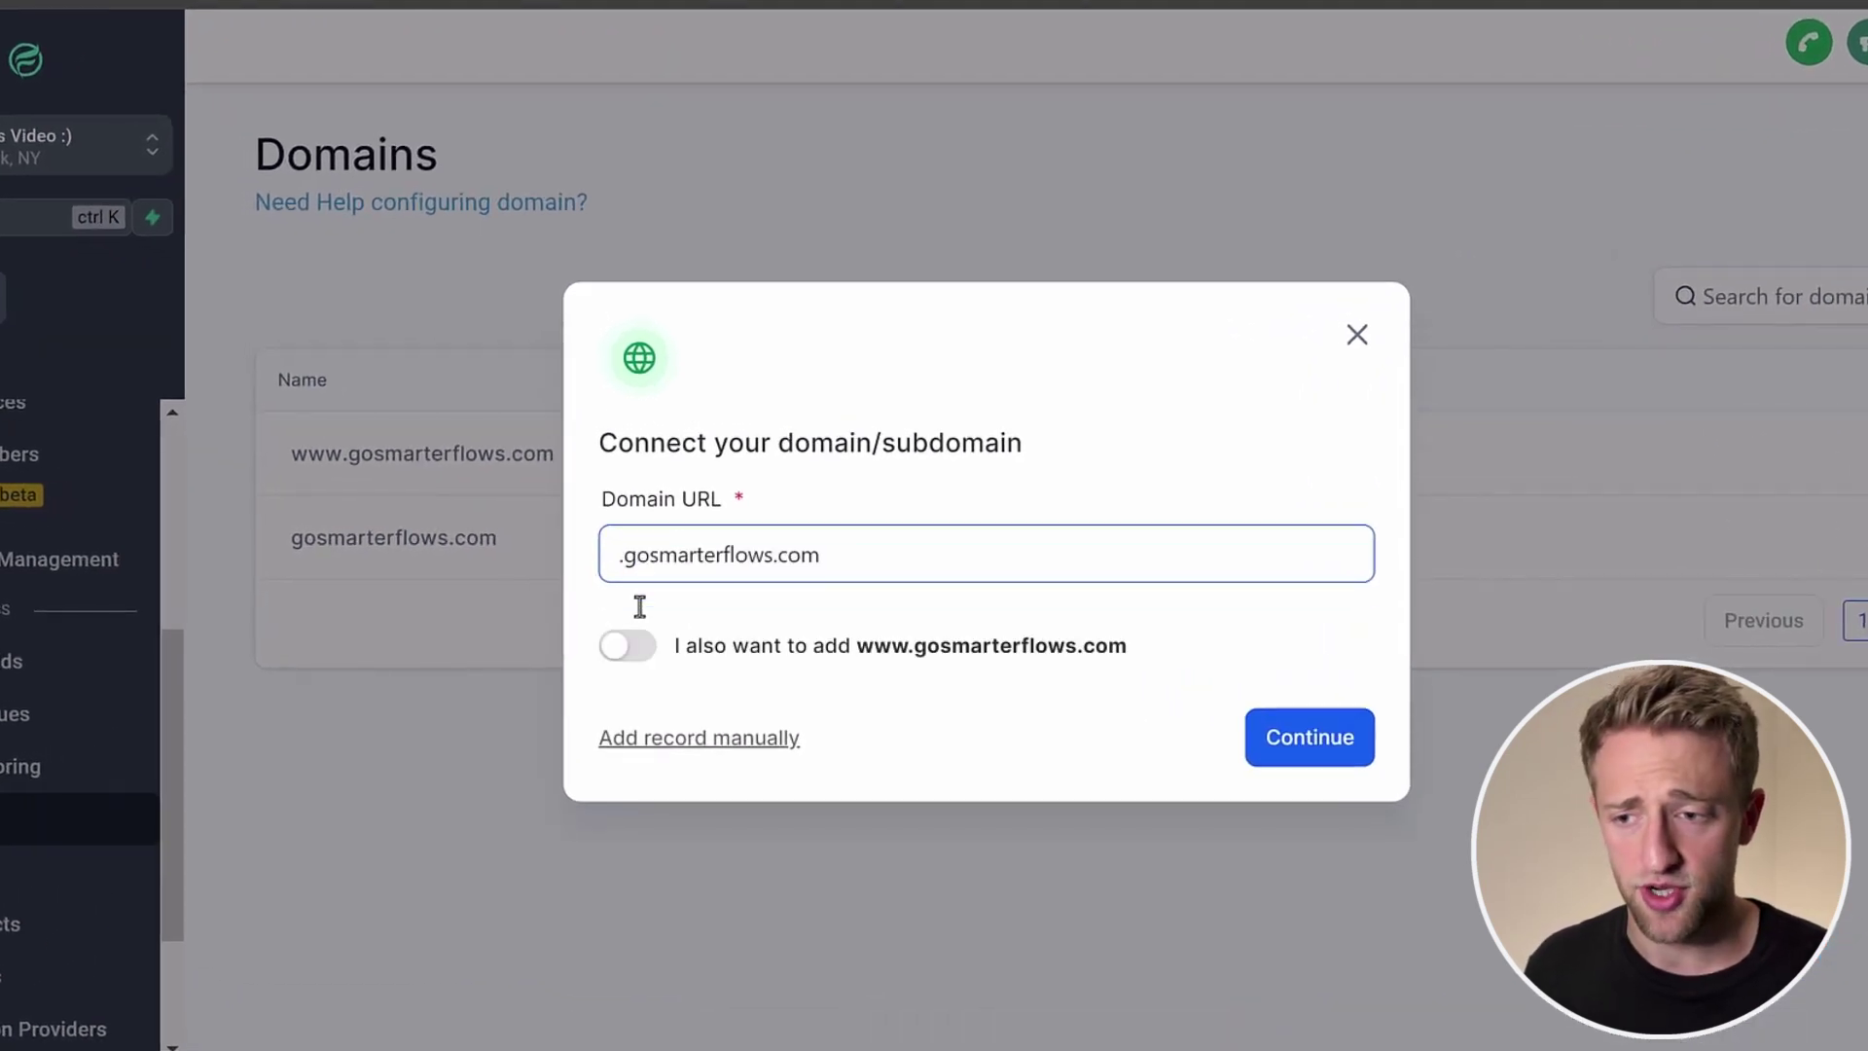
Try site and calendar as subdomain prefixes in the domain URL, clearing each one.
{"action": "type", "text": "site"}
{"action": "key", "text": "BackSpace"}
{"action": "key", "text": "BackSpace"}
{"action": "key", "text": "BackSpace"}
{"action": "key", "text": "BackSpace"}
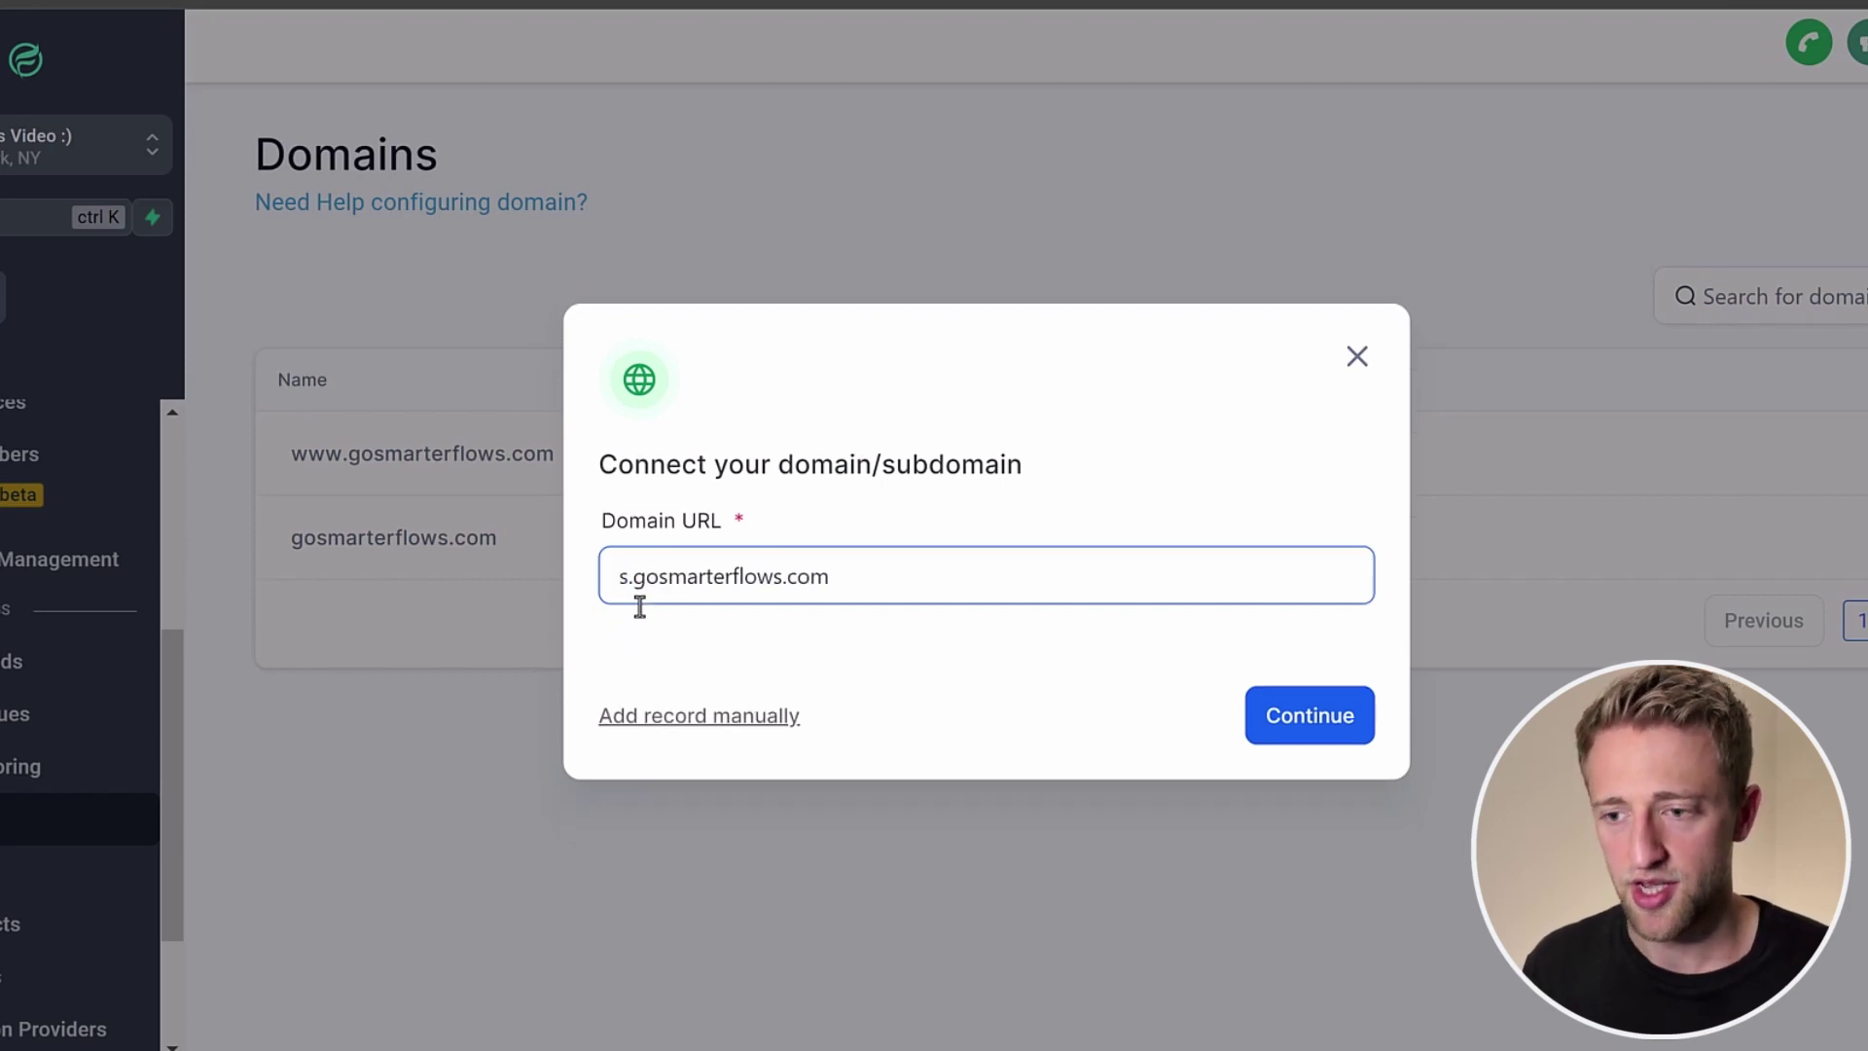
{"action": "type", "text": "calendr"}
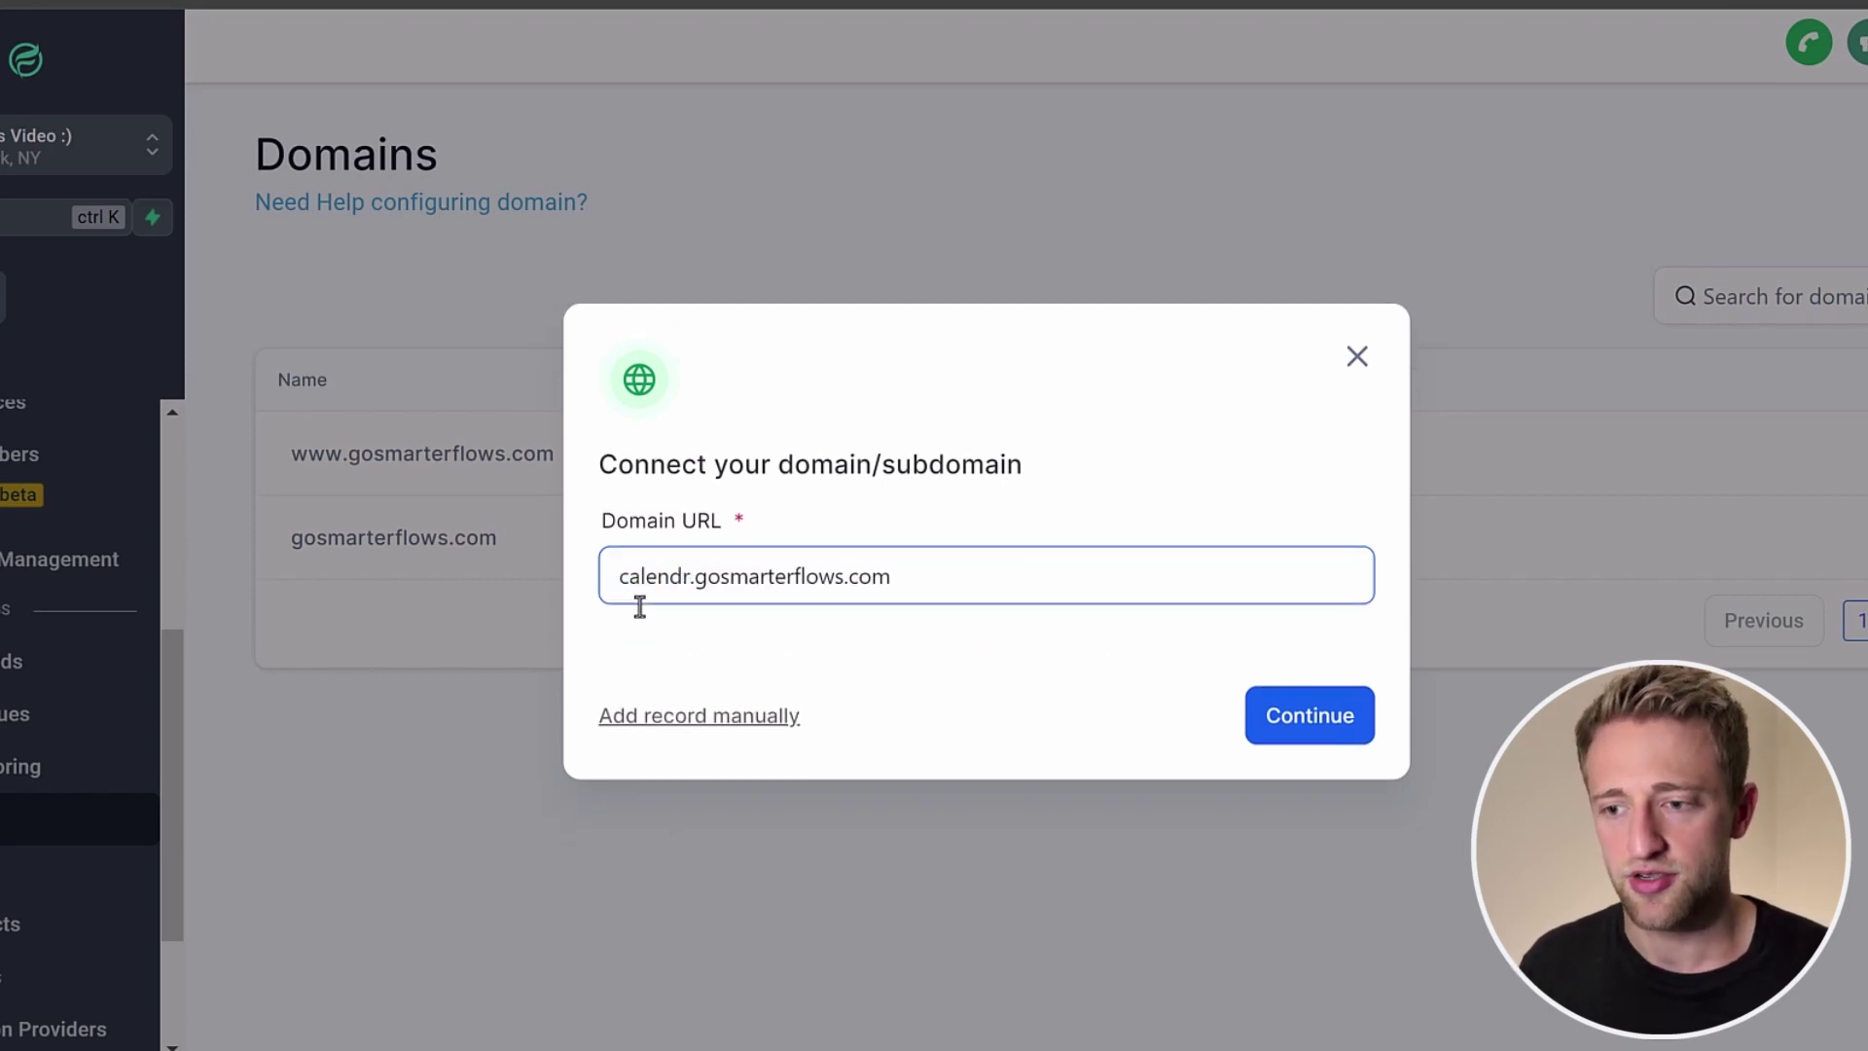
{"action": "key", "text": "BackSpace"}
{"action": "type", "text": "ar"}
{"action": "key", "text": "BackSpace"}
{"action": "key", "text": "BackSpace"}
{"action": "key", "text": "BackSpace"}
{"action": "key", "text": "BackSpace"}
{"action": "key", "text": "BackSpace"}
{"action": "key", "text": "BackSpace"}
{"action": "key", "text": "BackSpace"}
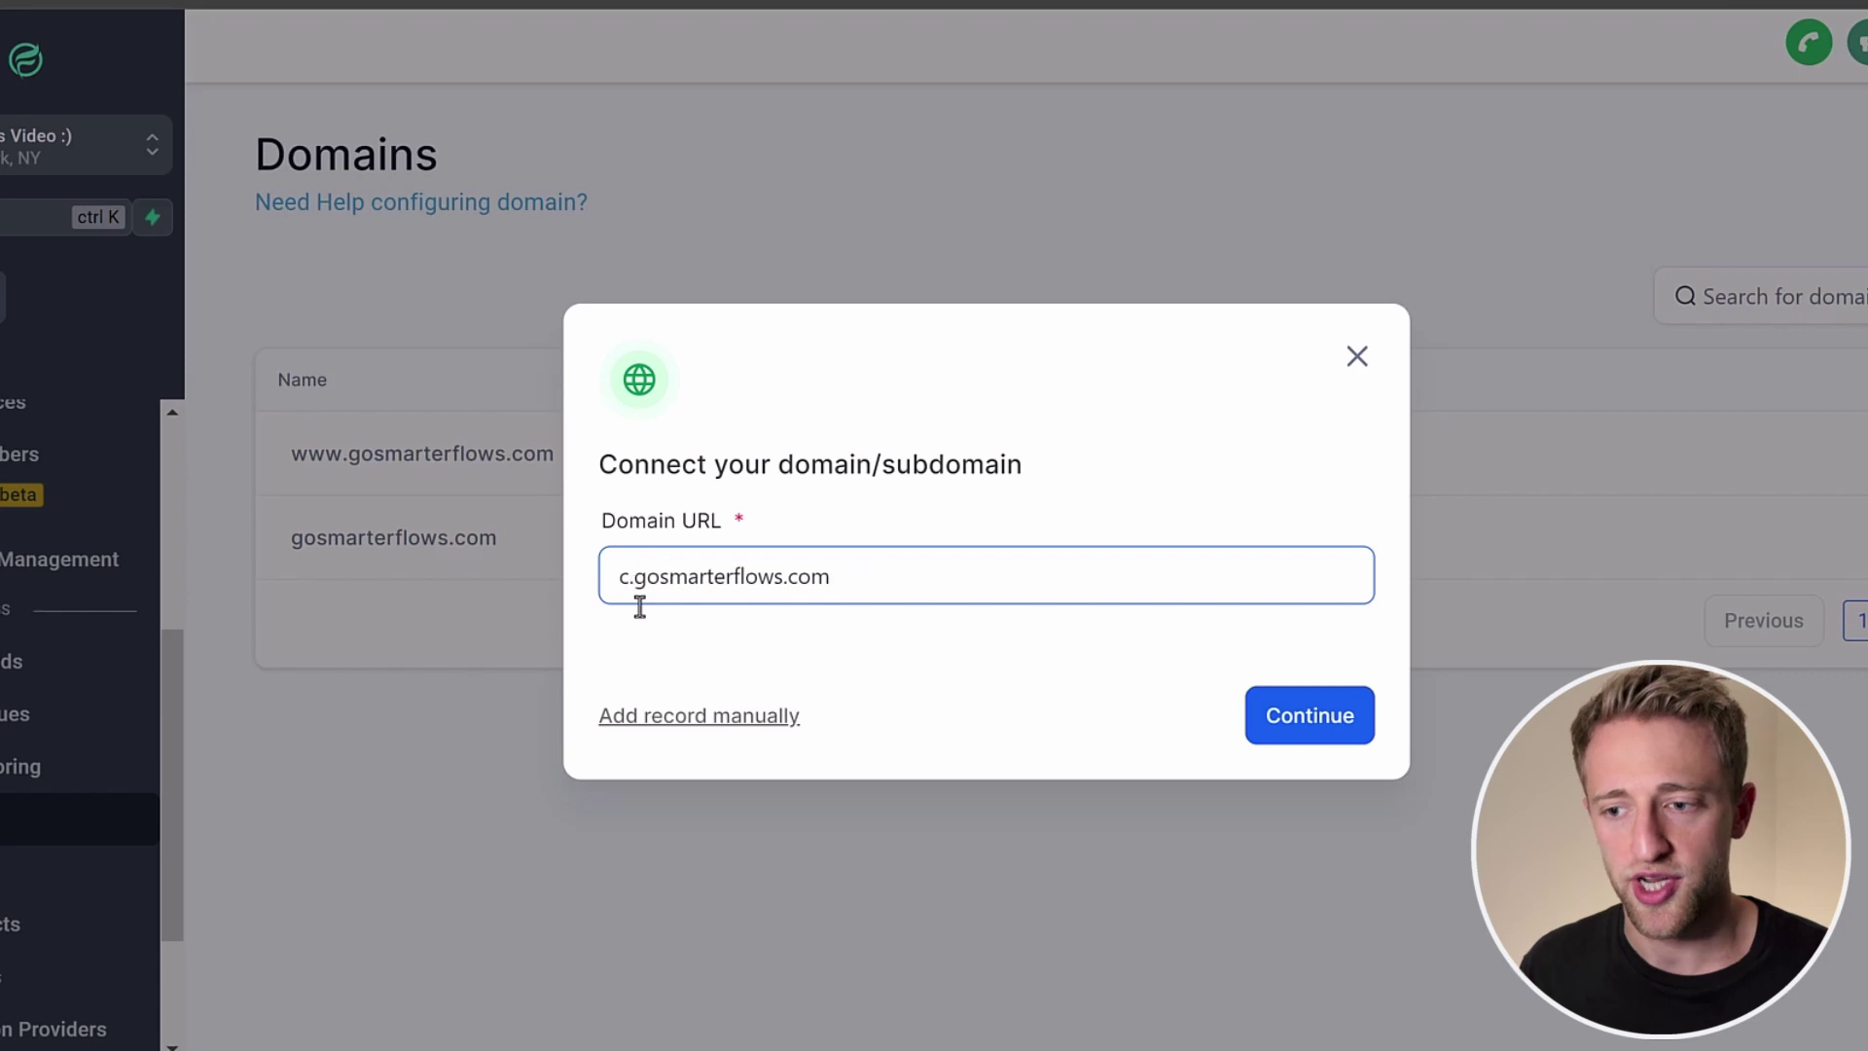
{"action": "key", "text": "BackSpace"}
Set the domain URL to booking.gosmarterflows.com and choose to add its DNS record manually.
{"action": "type", "text": "booking"}
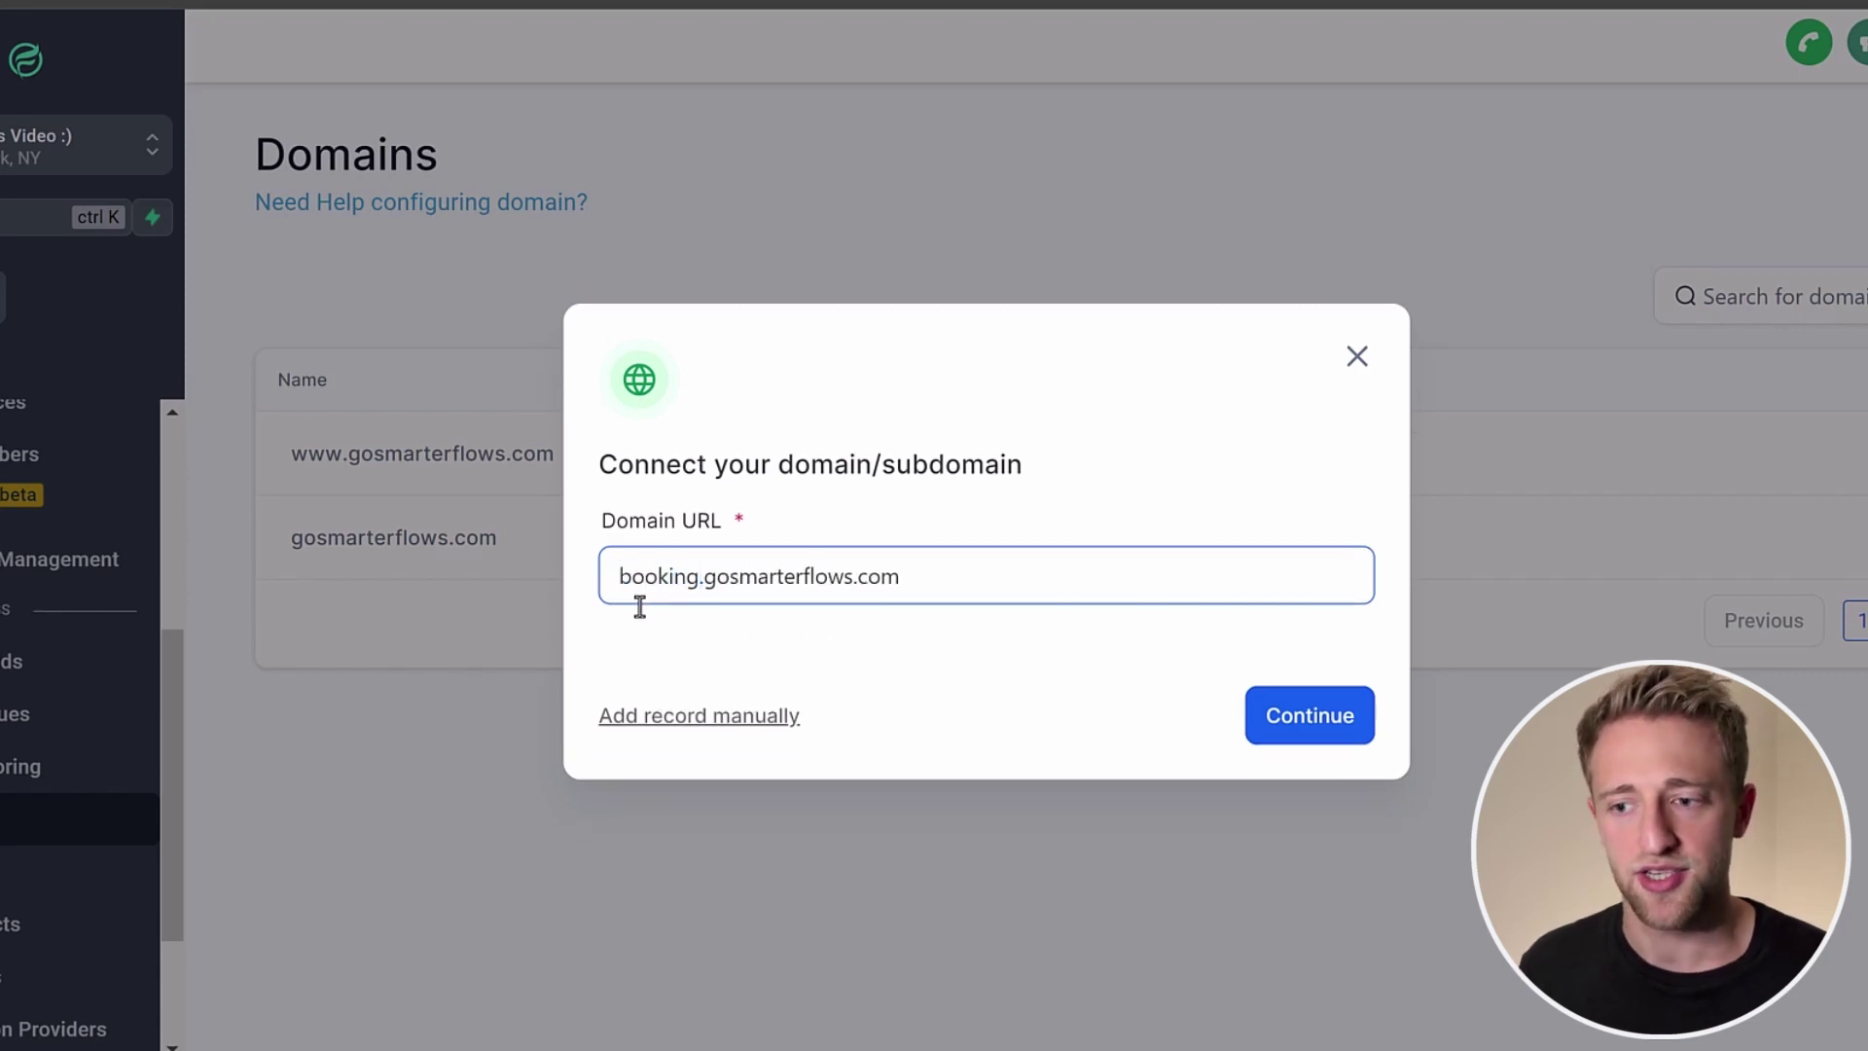
{"action": "left_click", "coordinate": [695, 648]}
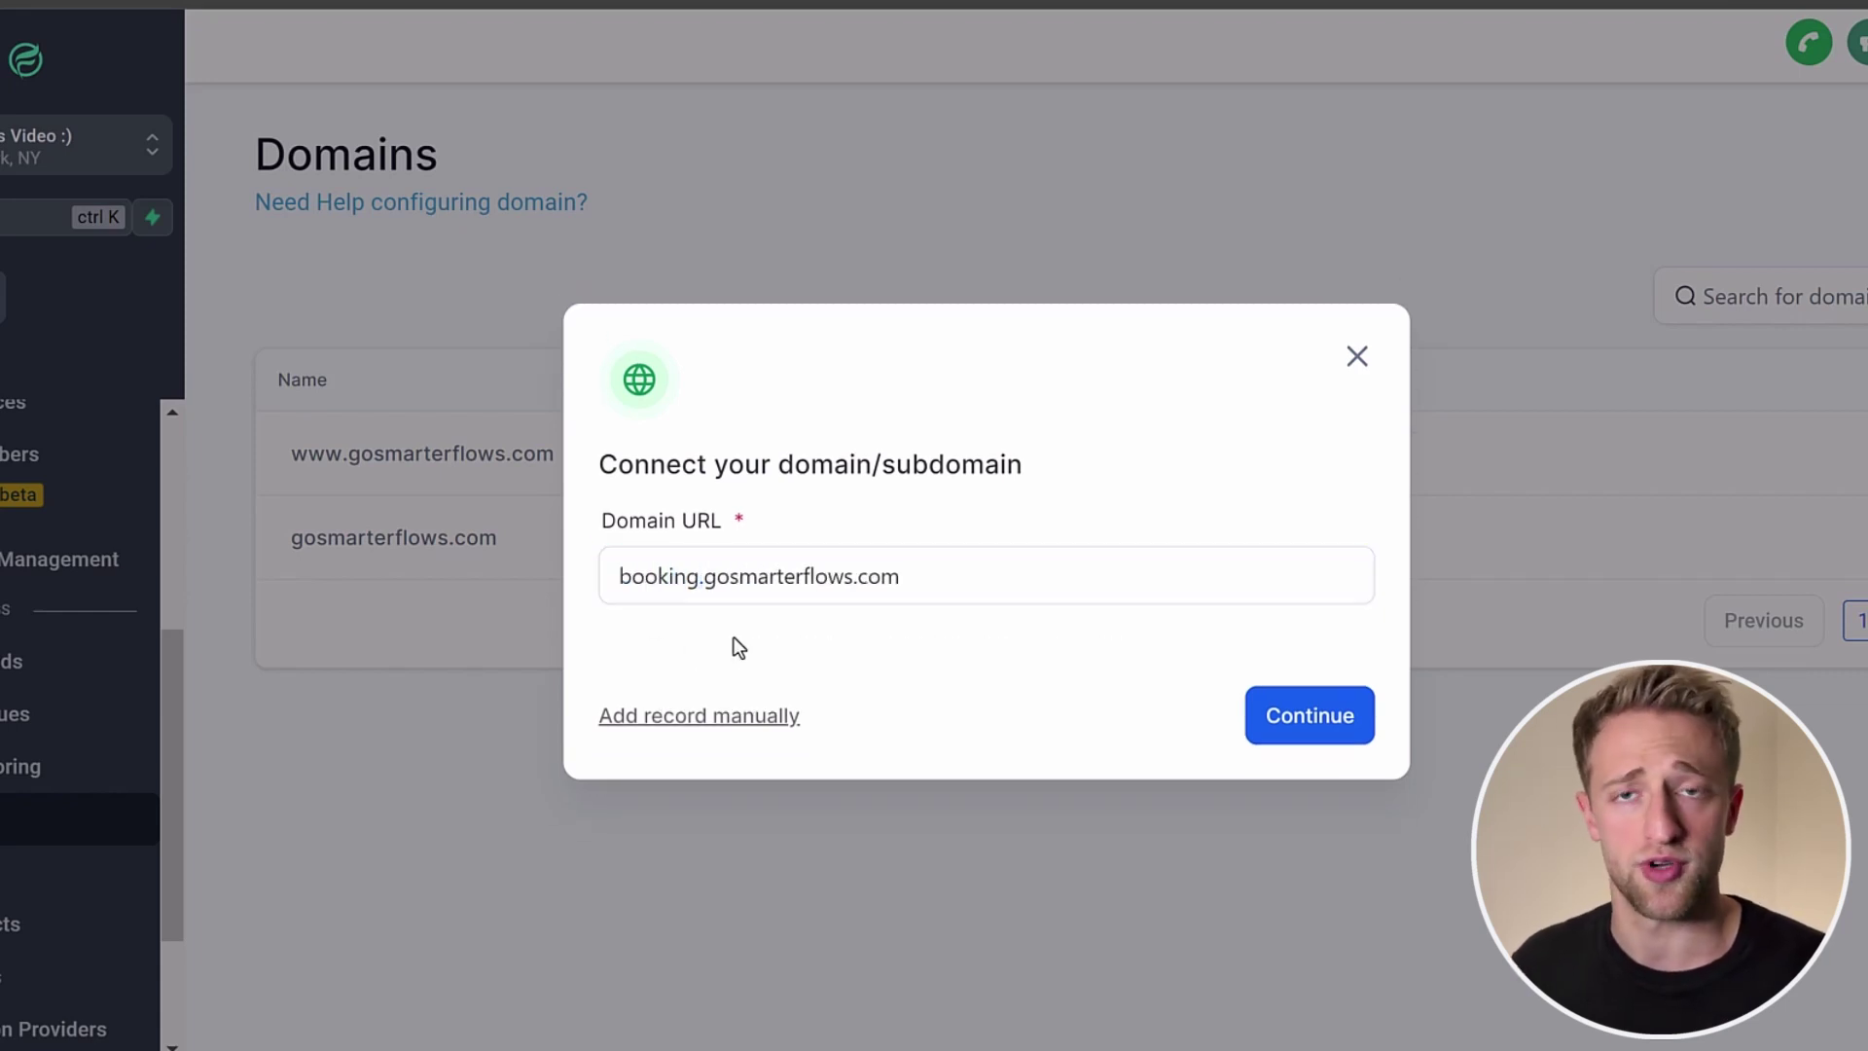
{"action": "left_click", "coordinate": [643, 581]}
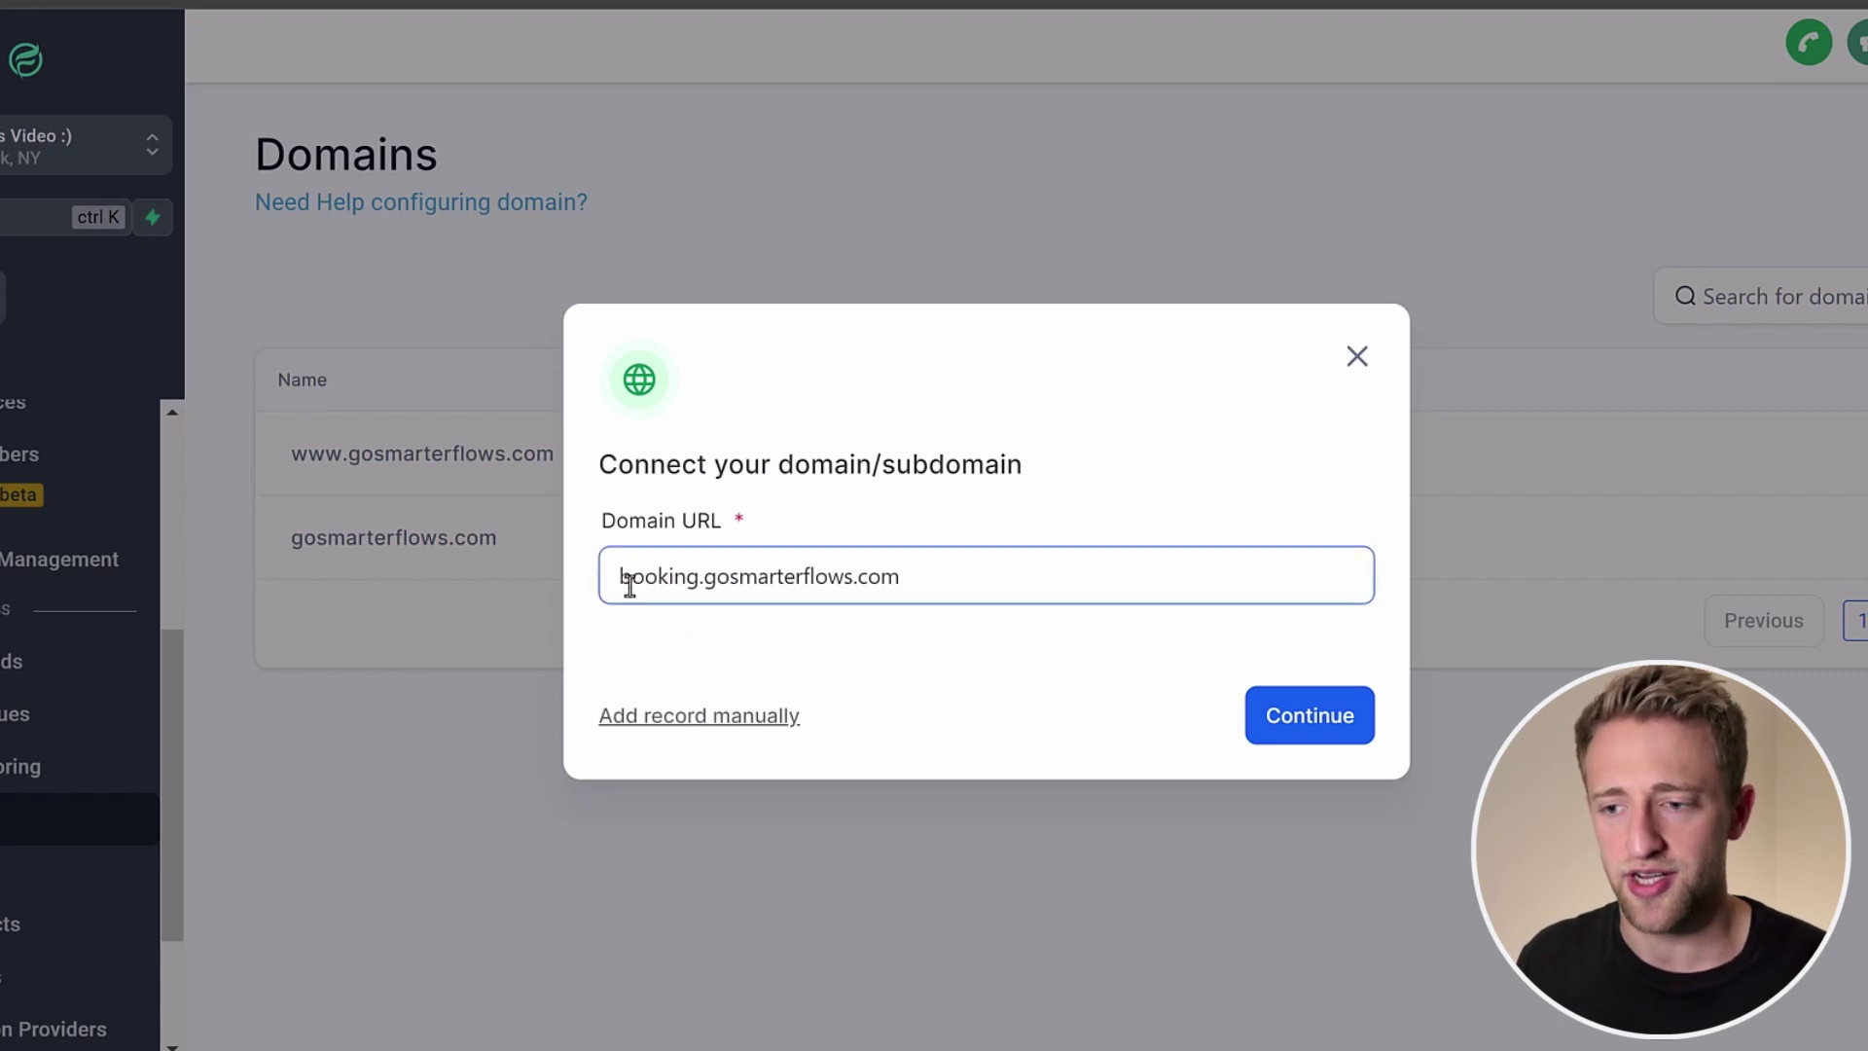
{"action": "left_click", "coordinate": [1265, 720]}
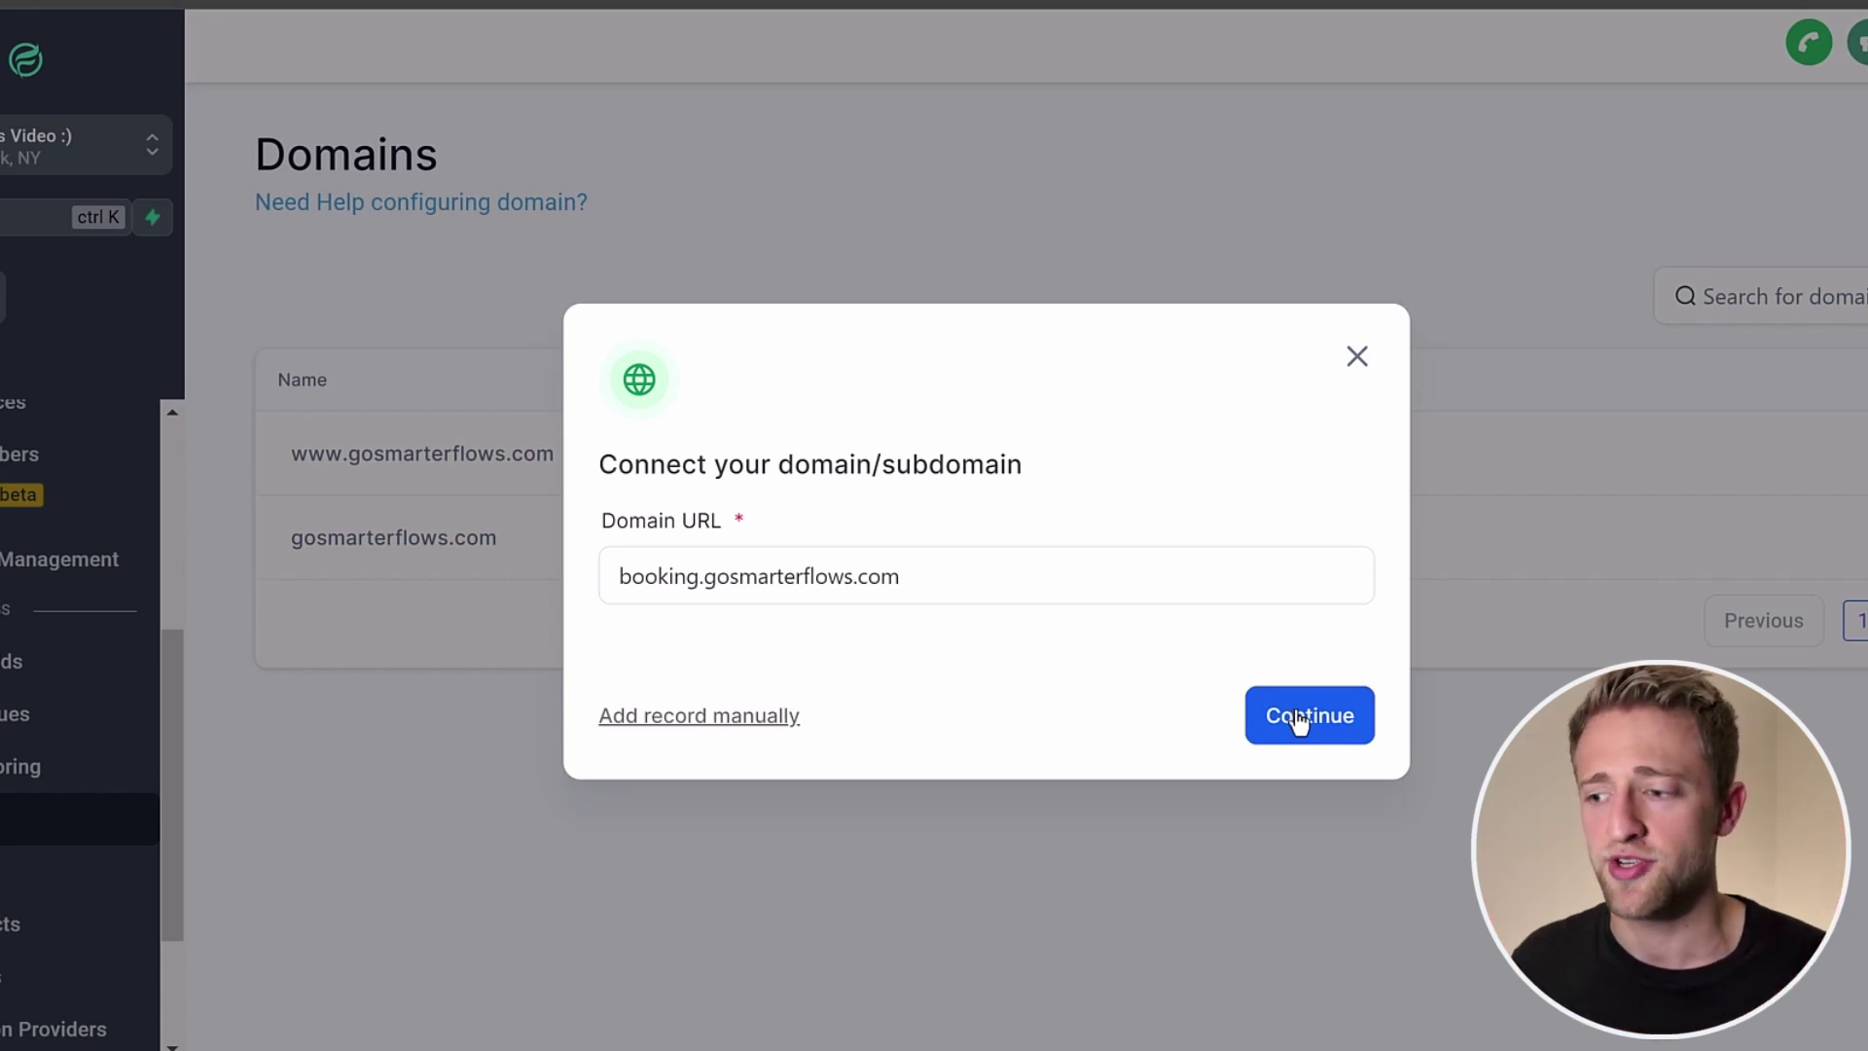
{"action": "left_click", "coordinate": [716, 720]}
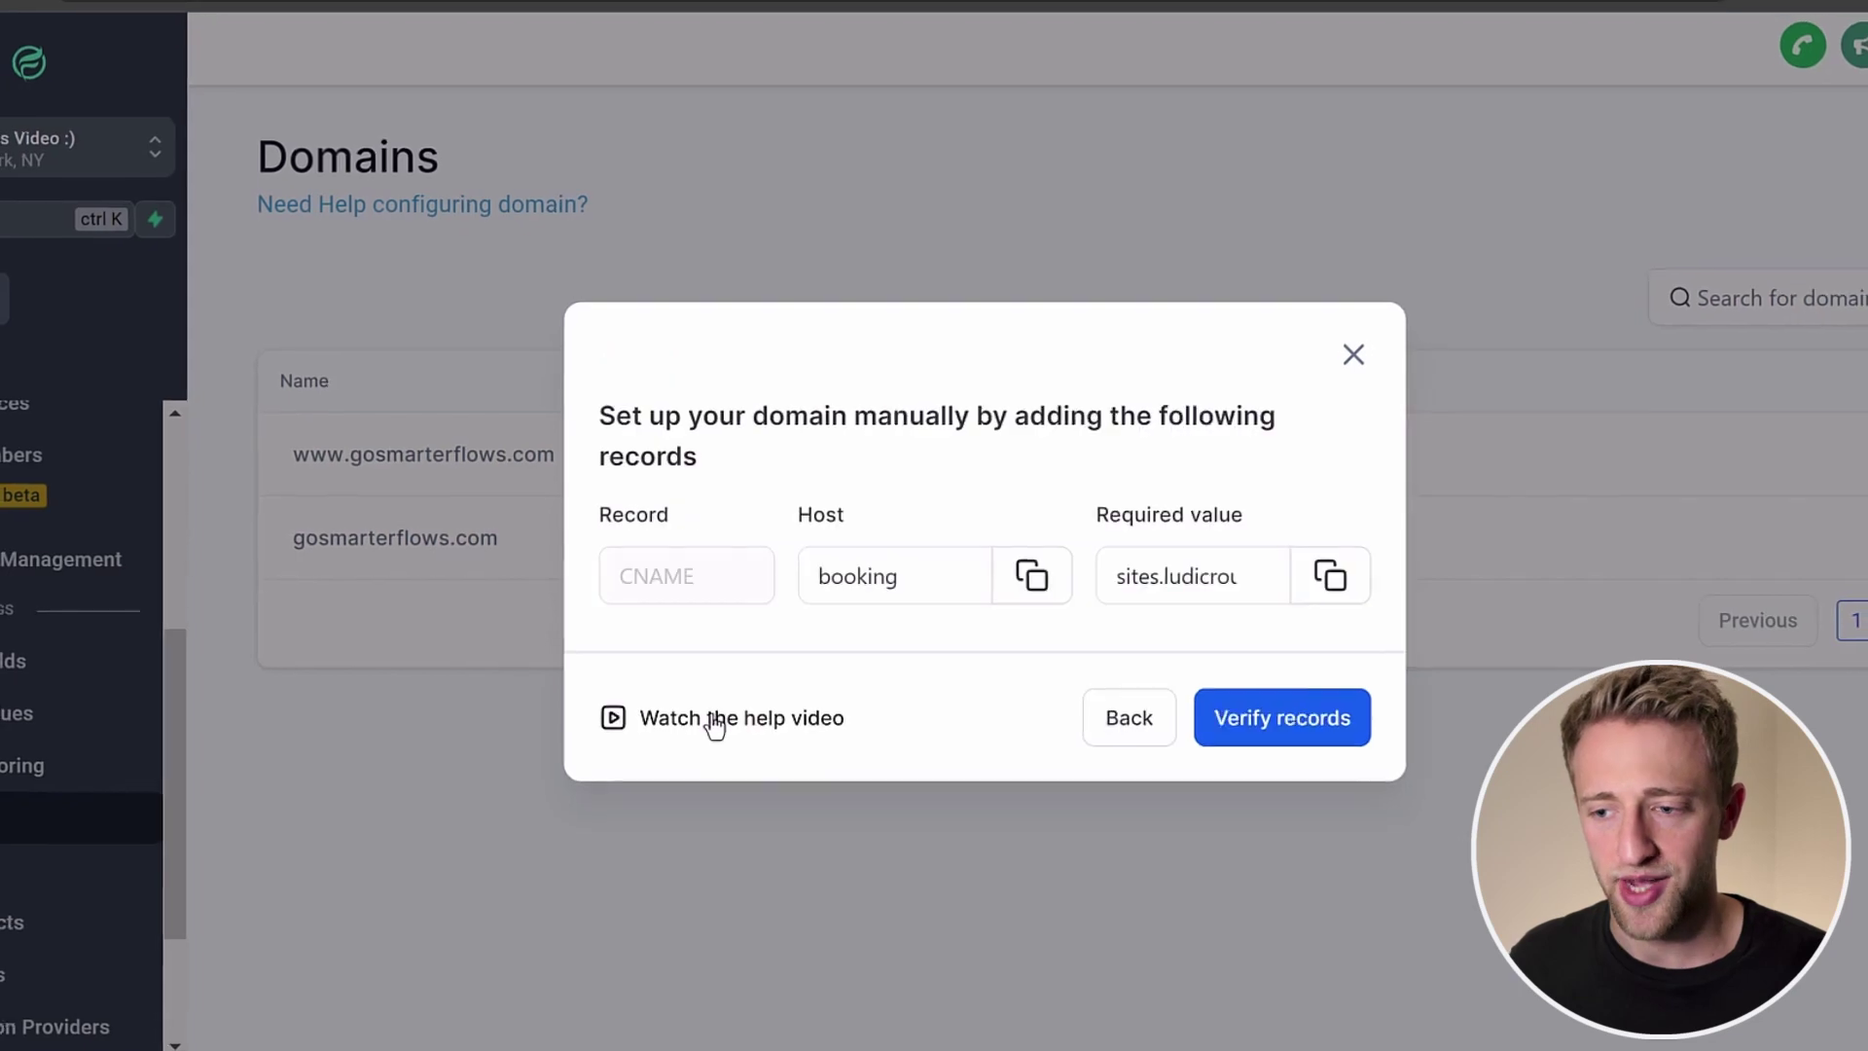
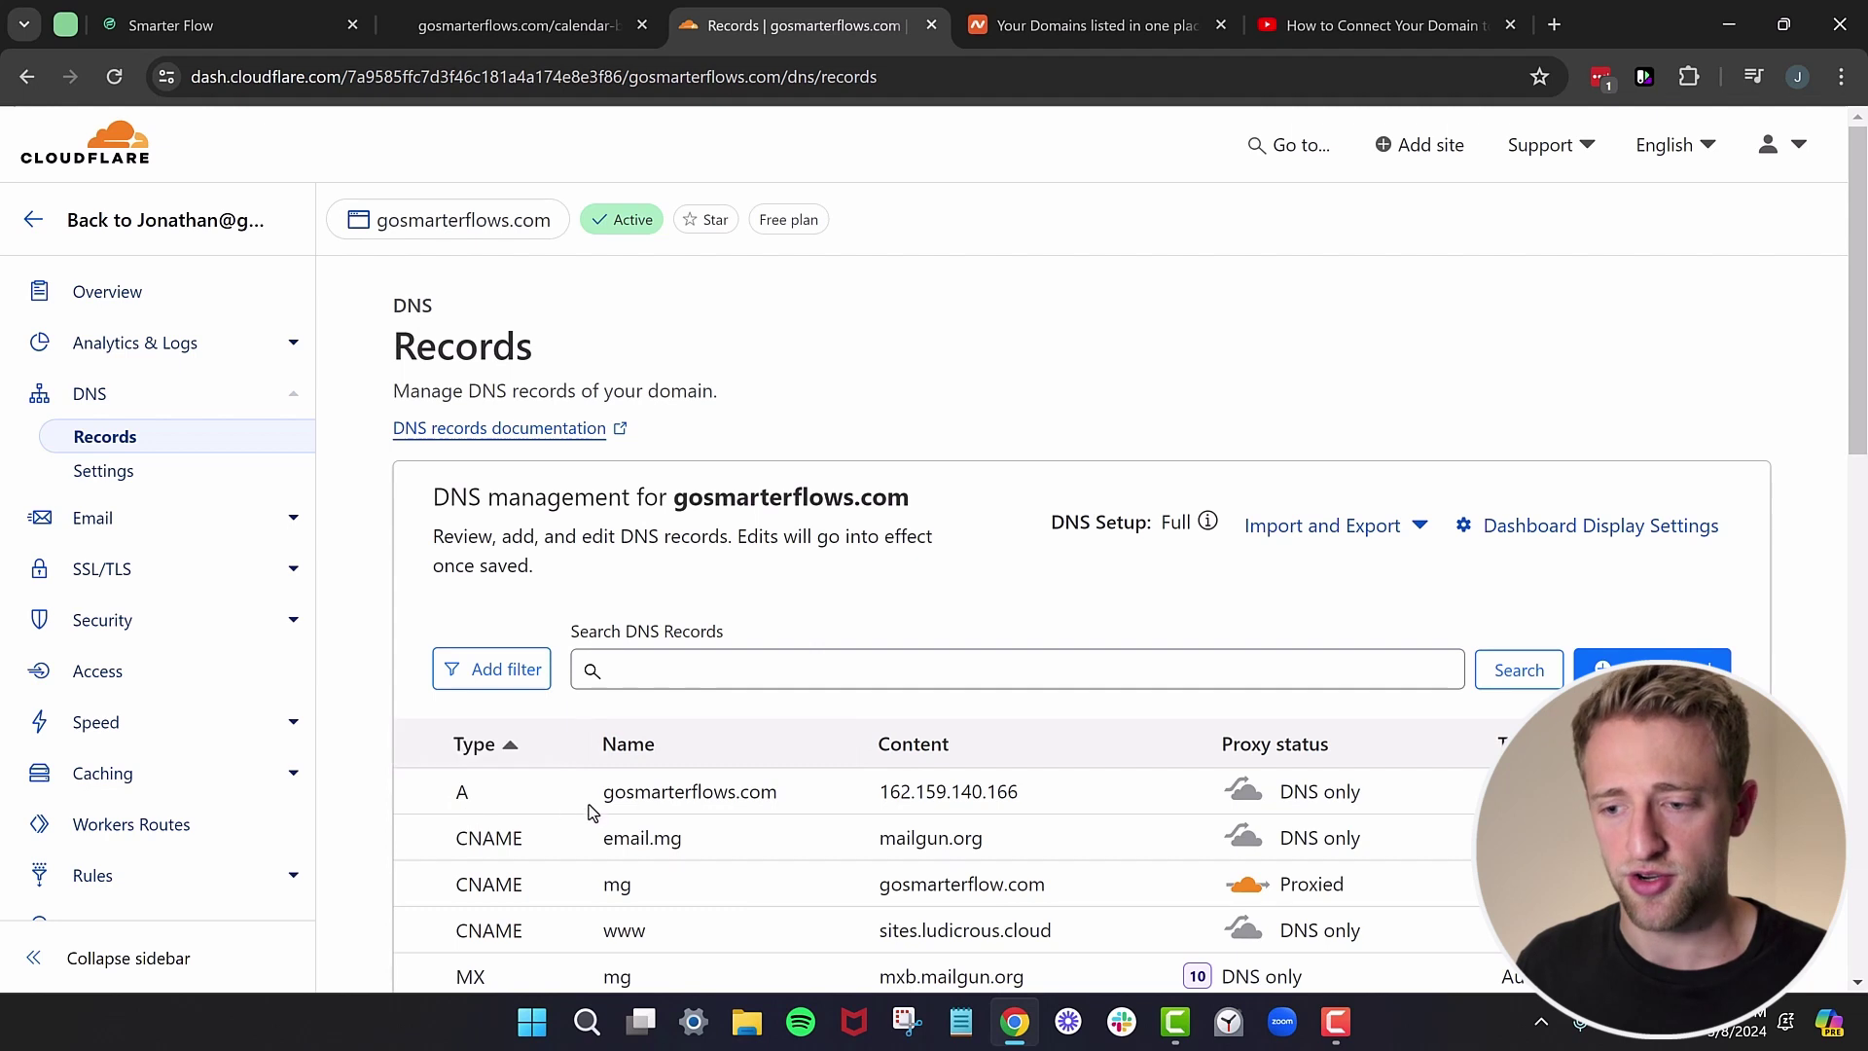
In Cloudflare, examine the root domain's A record and the www CNAME record of gosmarterflows.com.
{"action": "left_click_drag", "start_coordinate": [874, 792], "coordinate": [1034, 777]}
{"action": "left_click", "coordinate": [932, 782]}
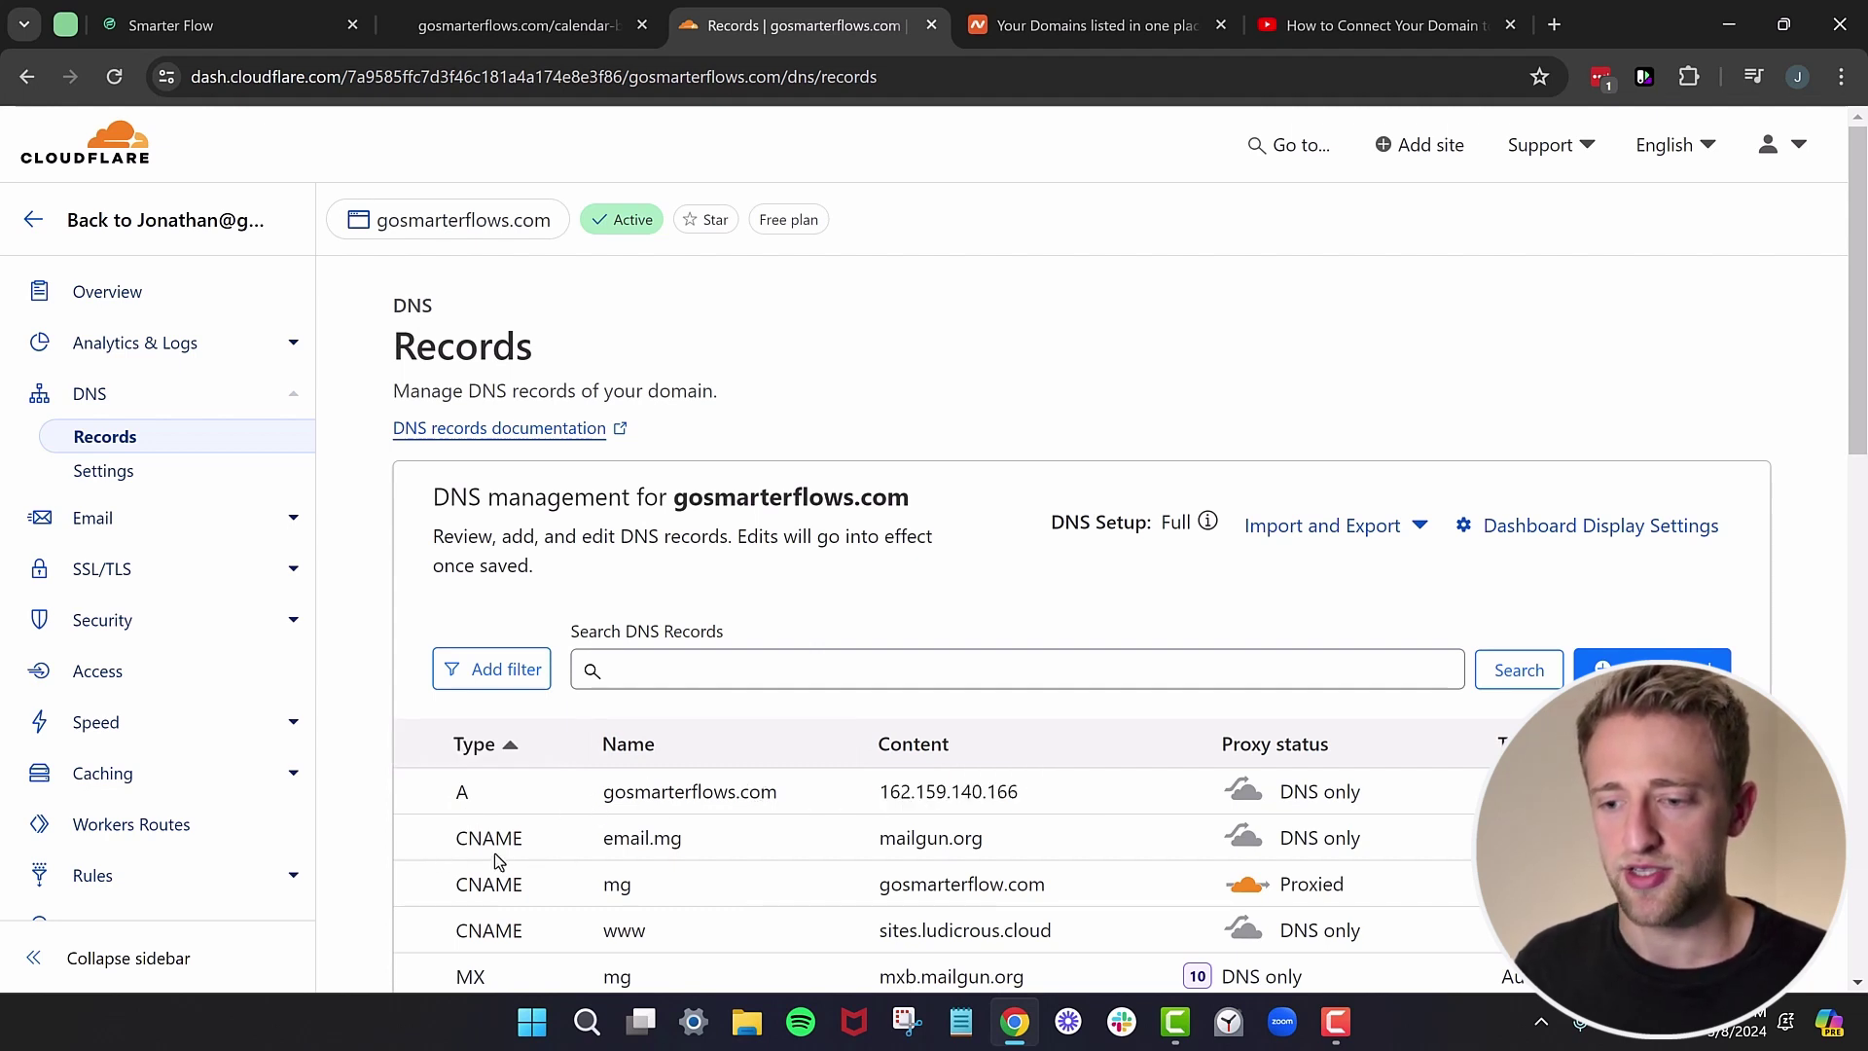
{"action": "scroll", "coordinate": [505, 865], "scroll_direction": "down", "scroll_amount": 1}
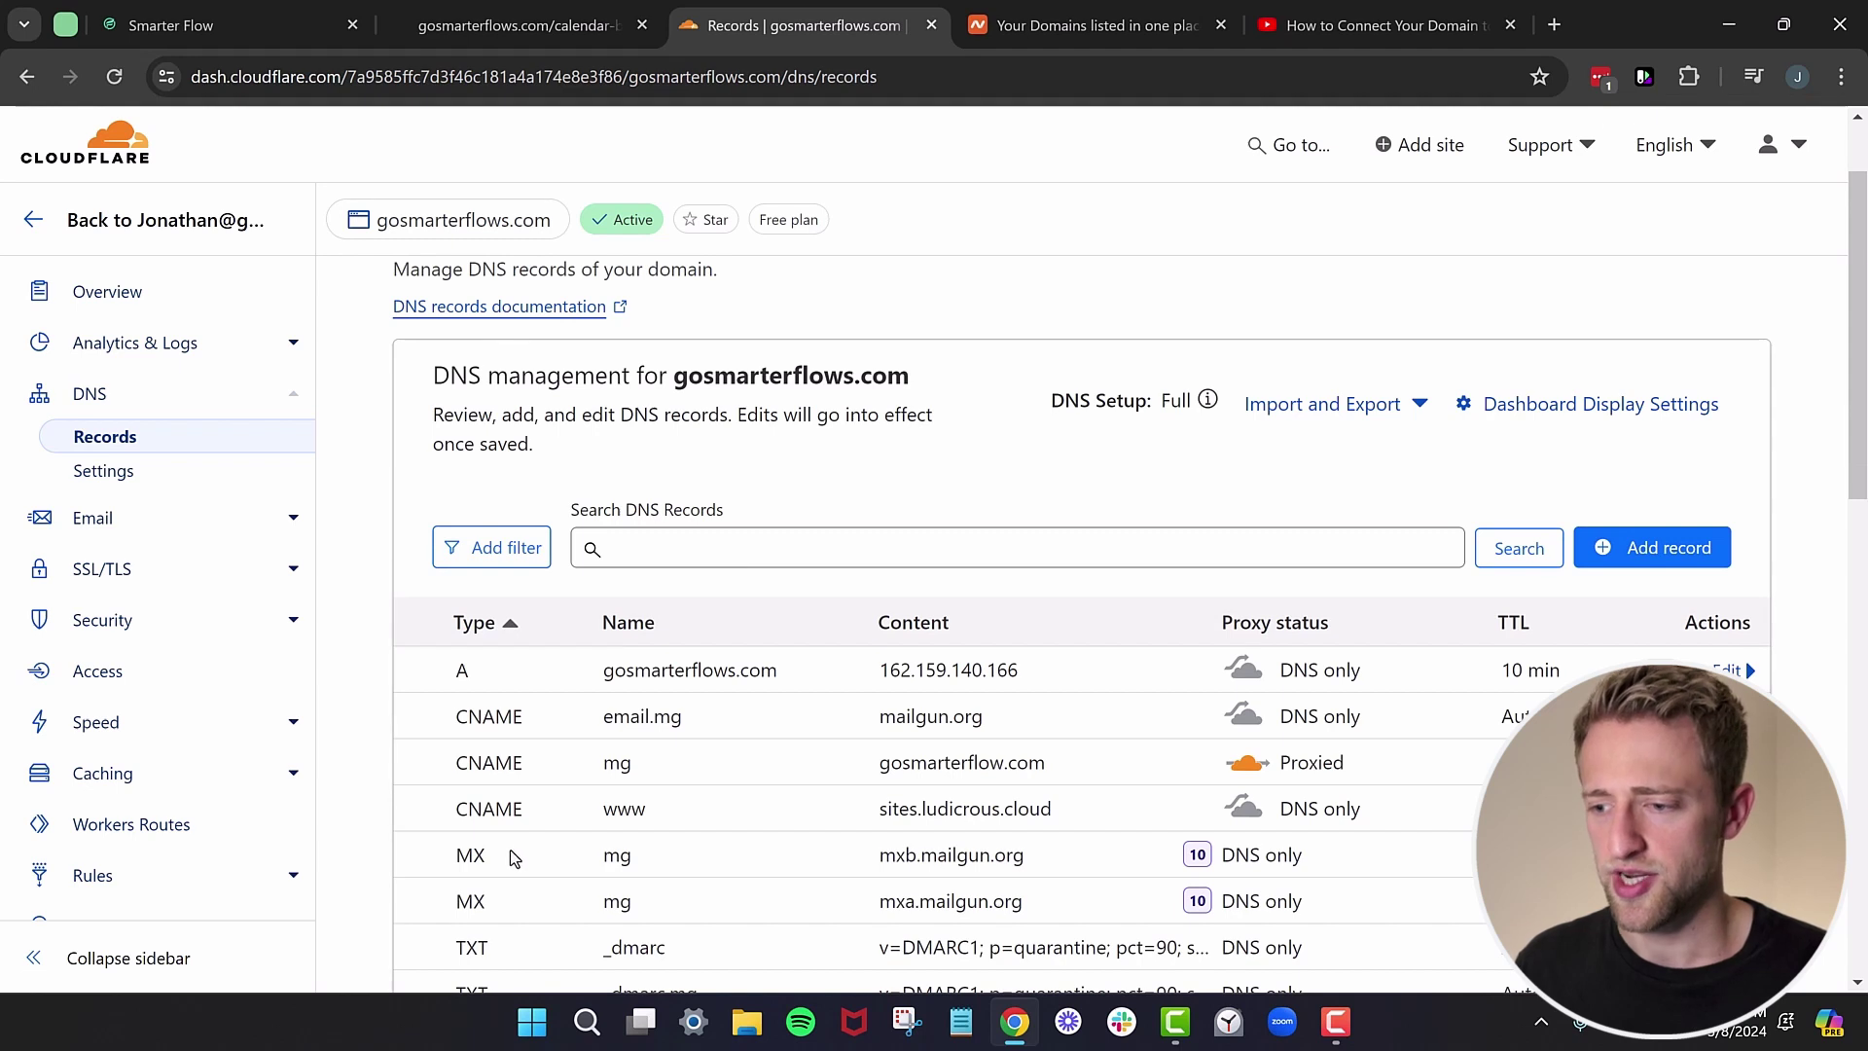
{"action": "left_click_drag", "start_coordinate": [454, 822], "coordinate": [649, 813]}
{"action": "left_click_drag", "start_coordinate": [874, 813], "coordinate": [1026, 815]}
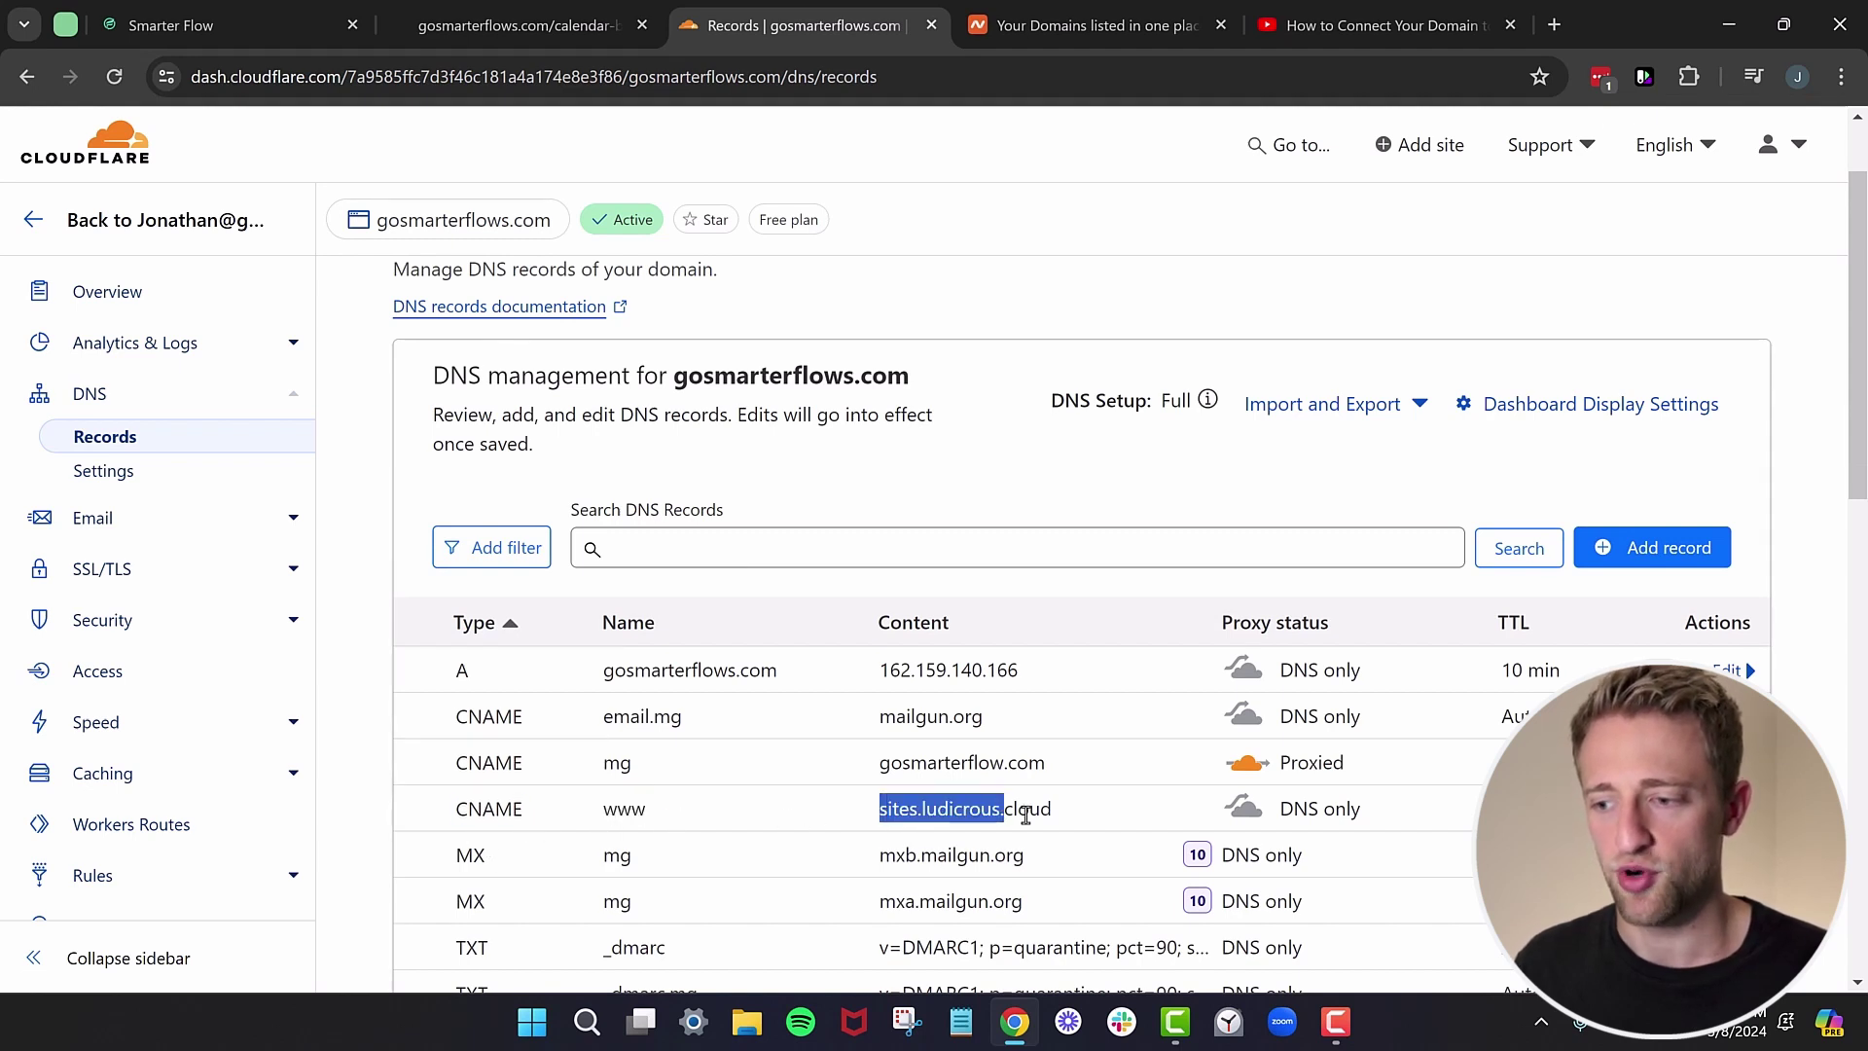
{"action": "left_click", "coordinate": [889, 555]}
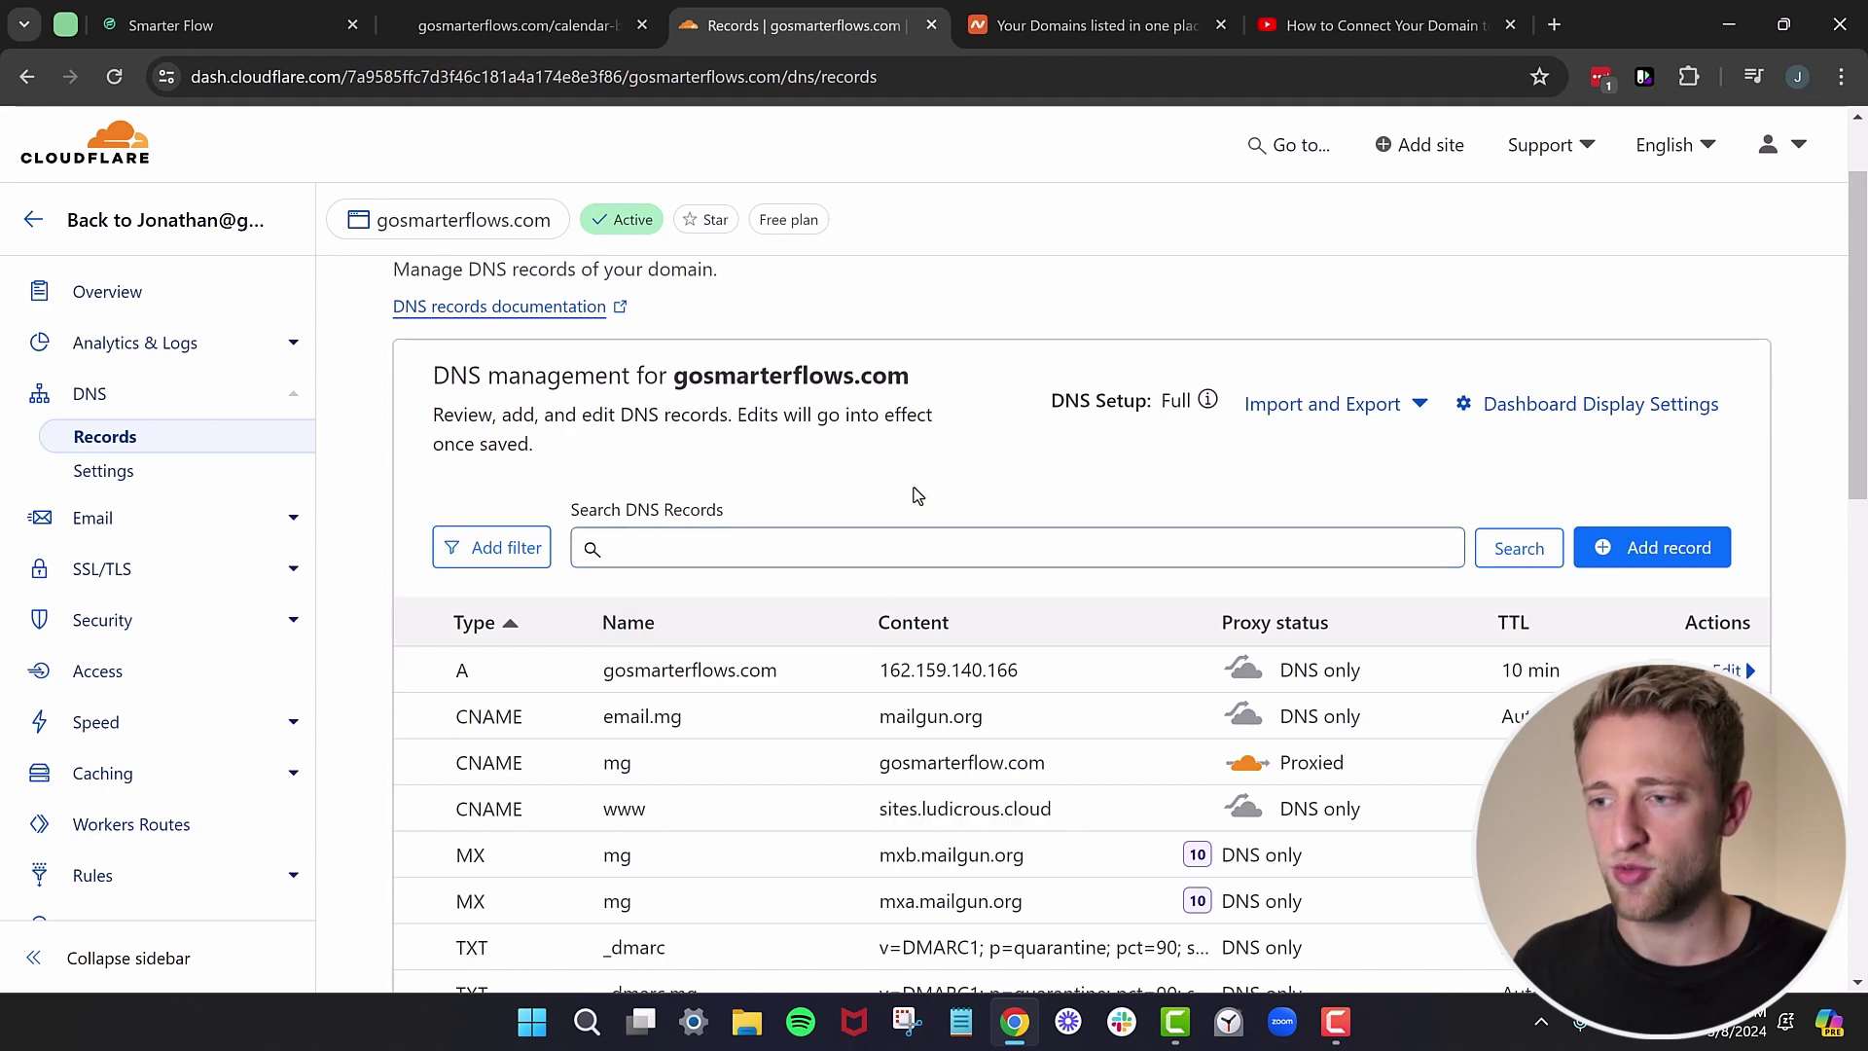
Start a new DNS record for gosmarterflows.com in Cloudflare, set its type to CNAME, and close the calendar page's browser tab.
{"action": "left_click", "coordinate": [1615, 547]}
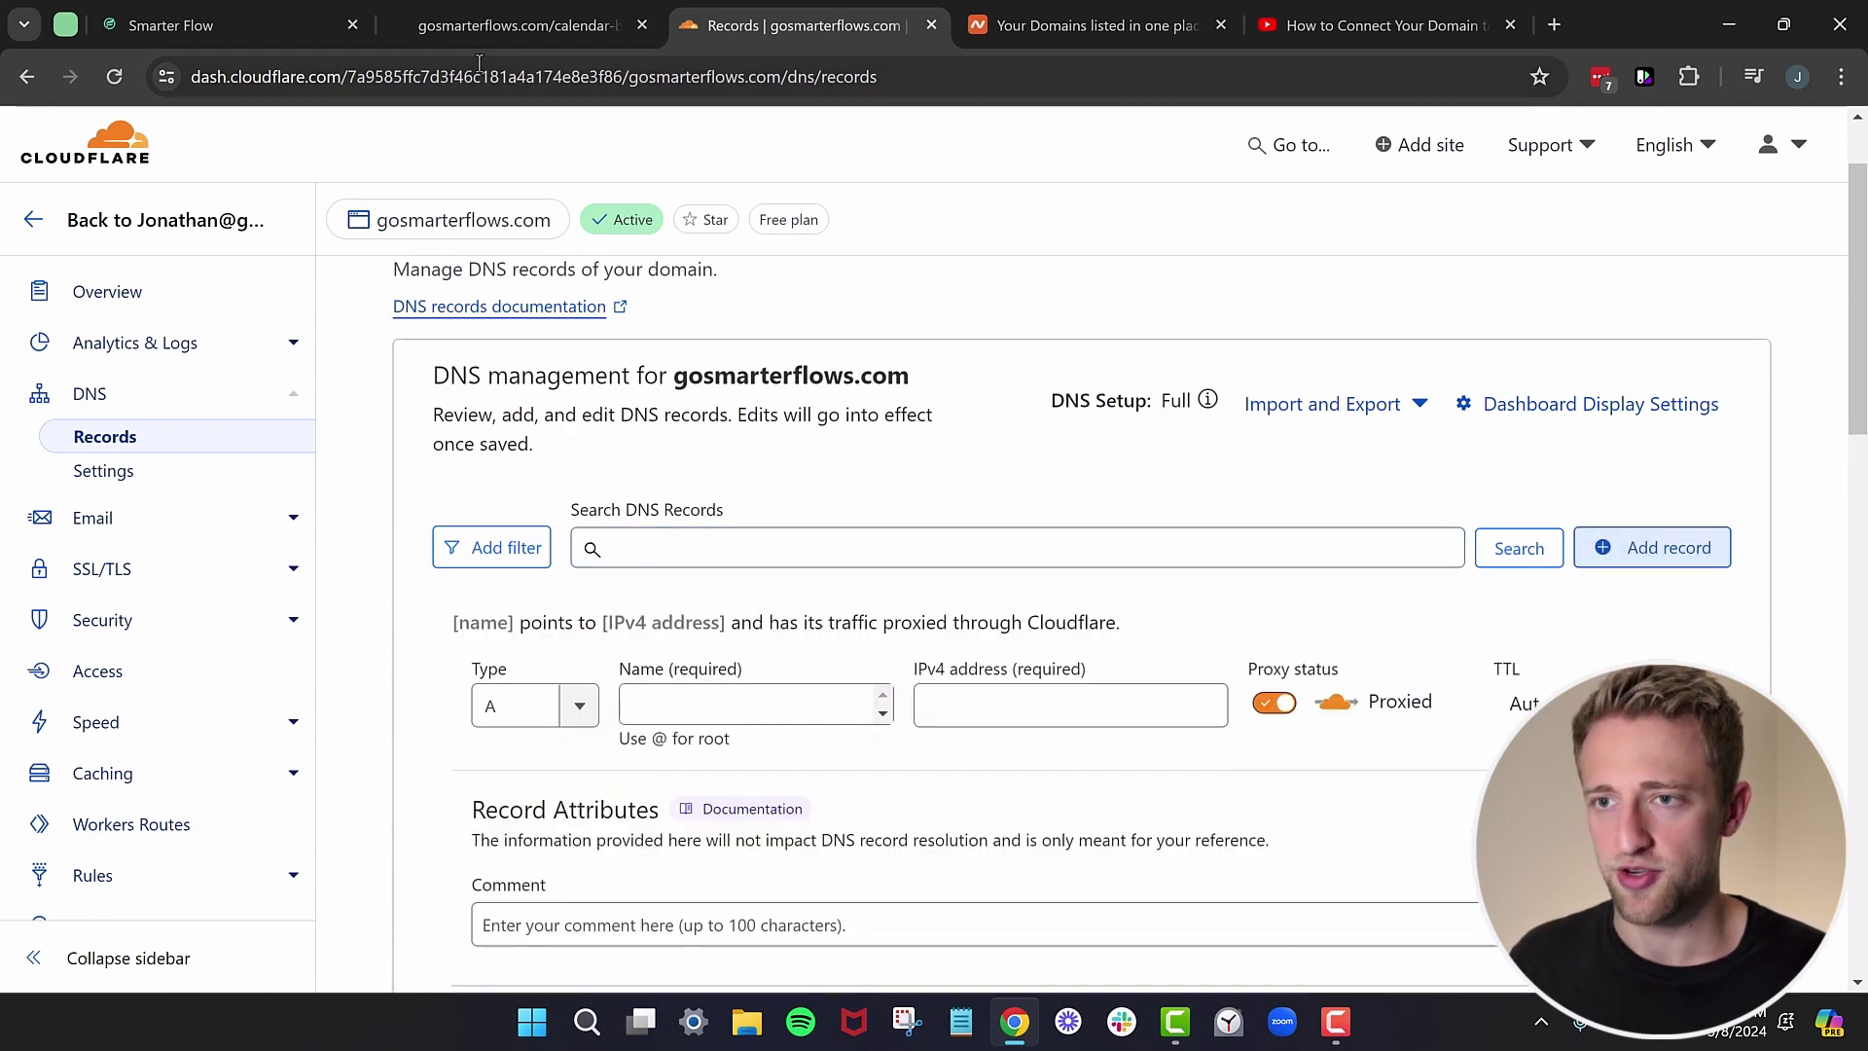
{"action": "left_click", "coordinate": [193, 28]}
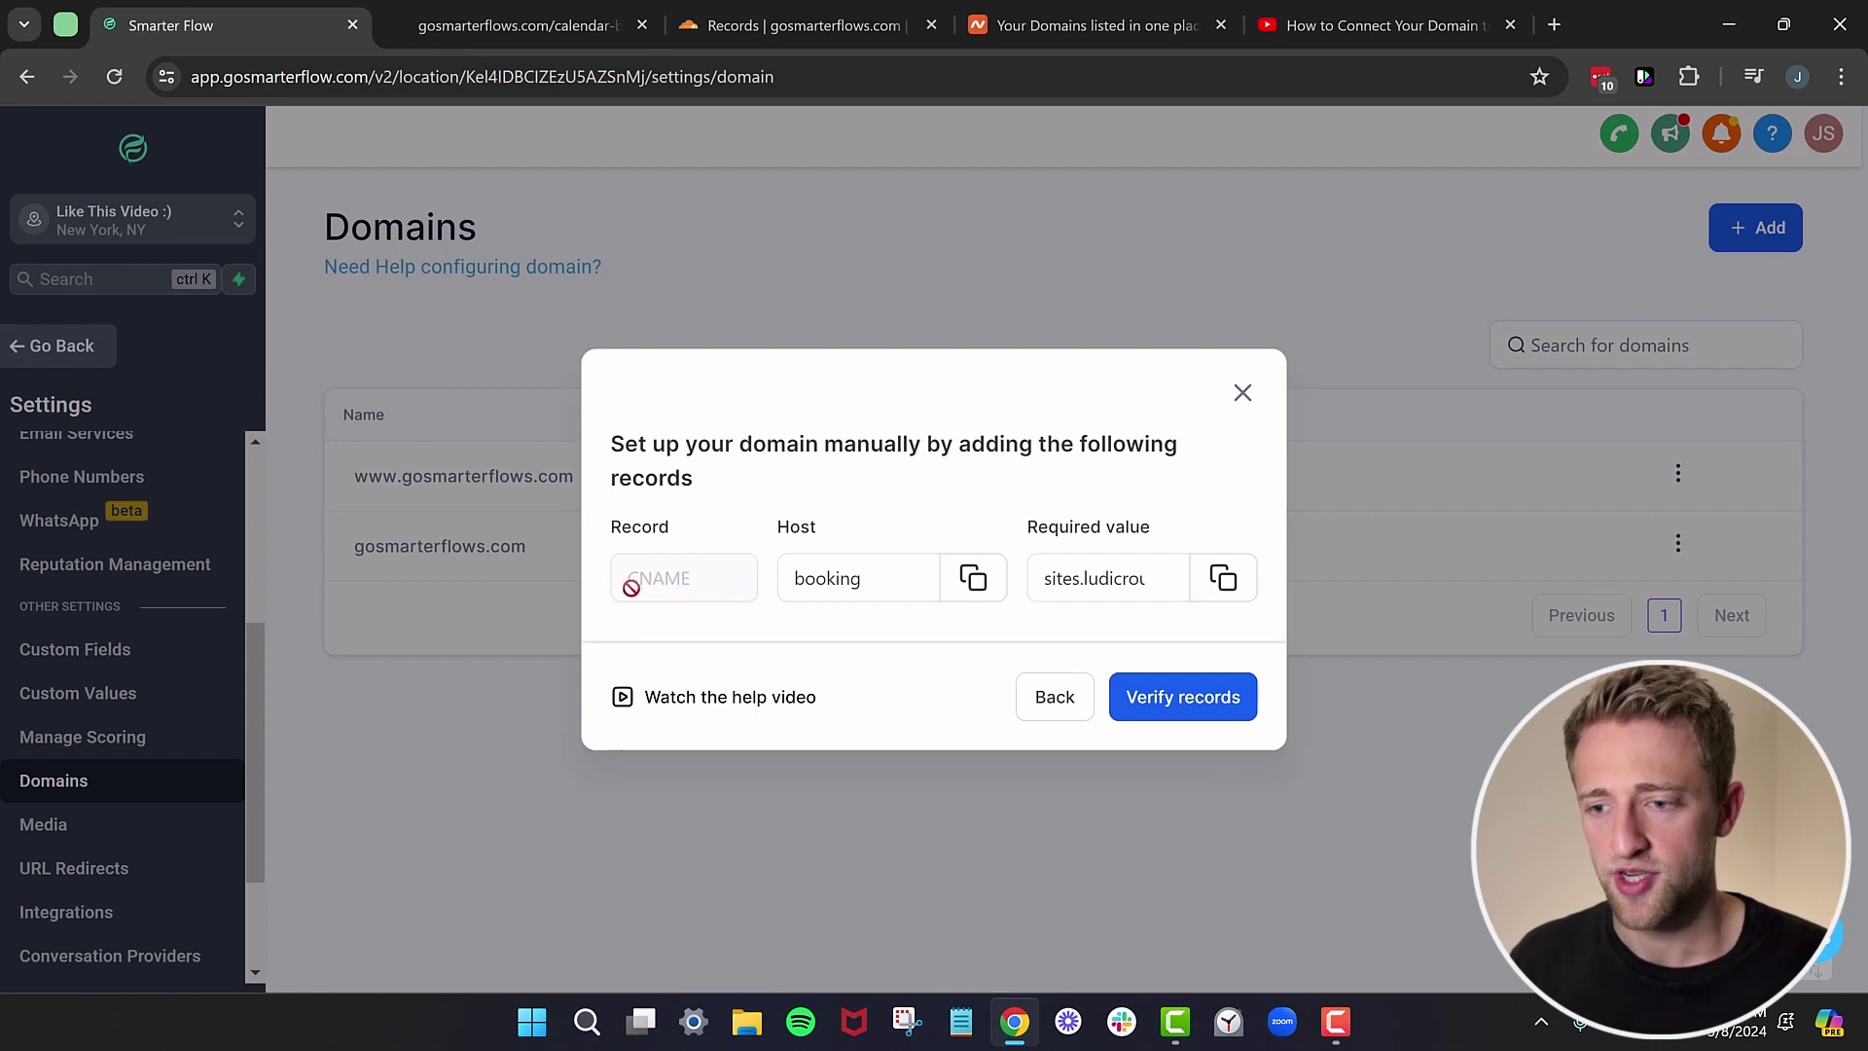
{"action": "left_click", "coordinate": [816, 27]}
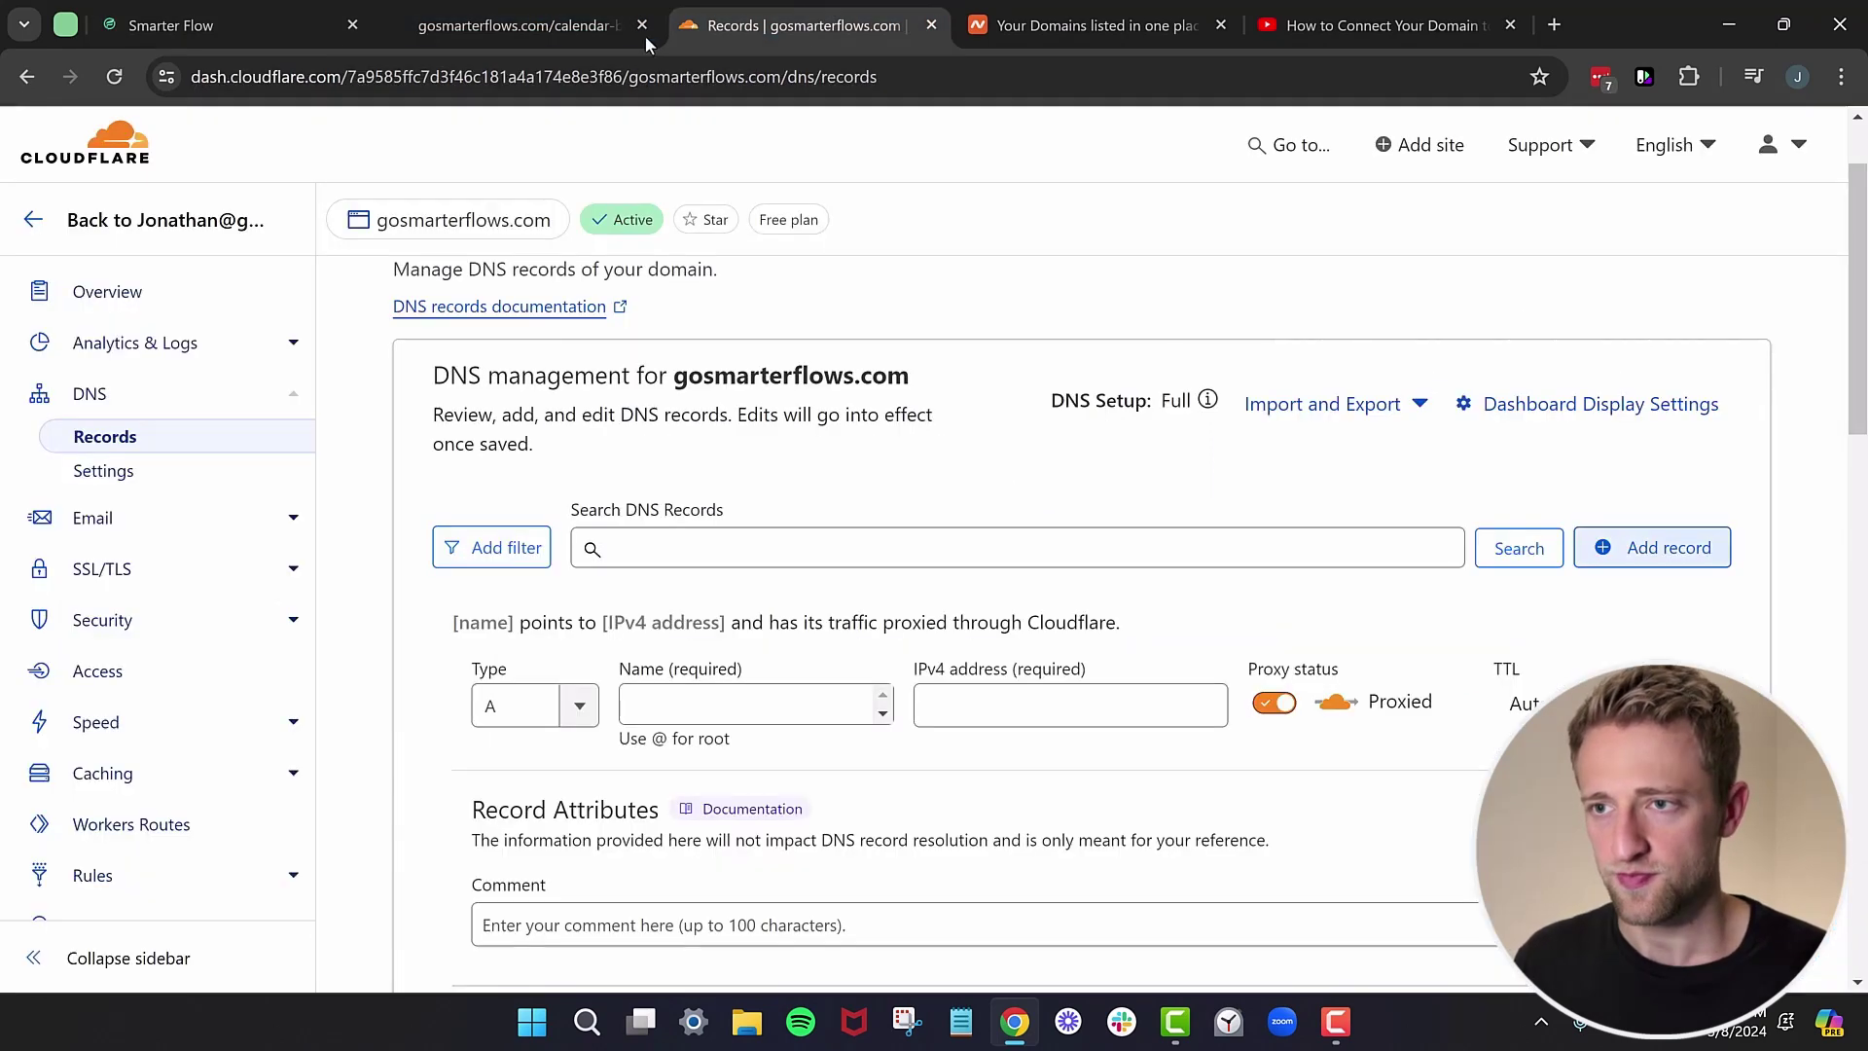
{"action": "left_click", "coordinate": [642, 25]}
{"action": "left_click", "coordinate": [575, 704]}
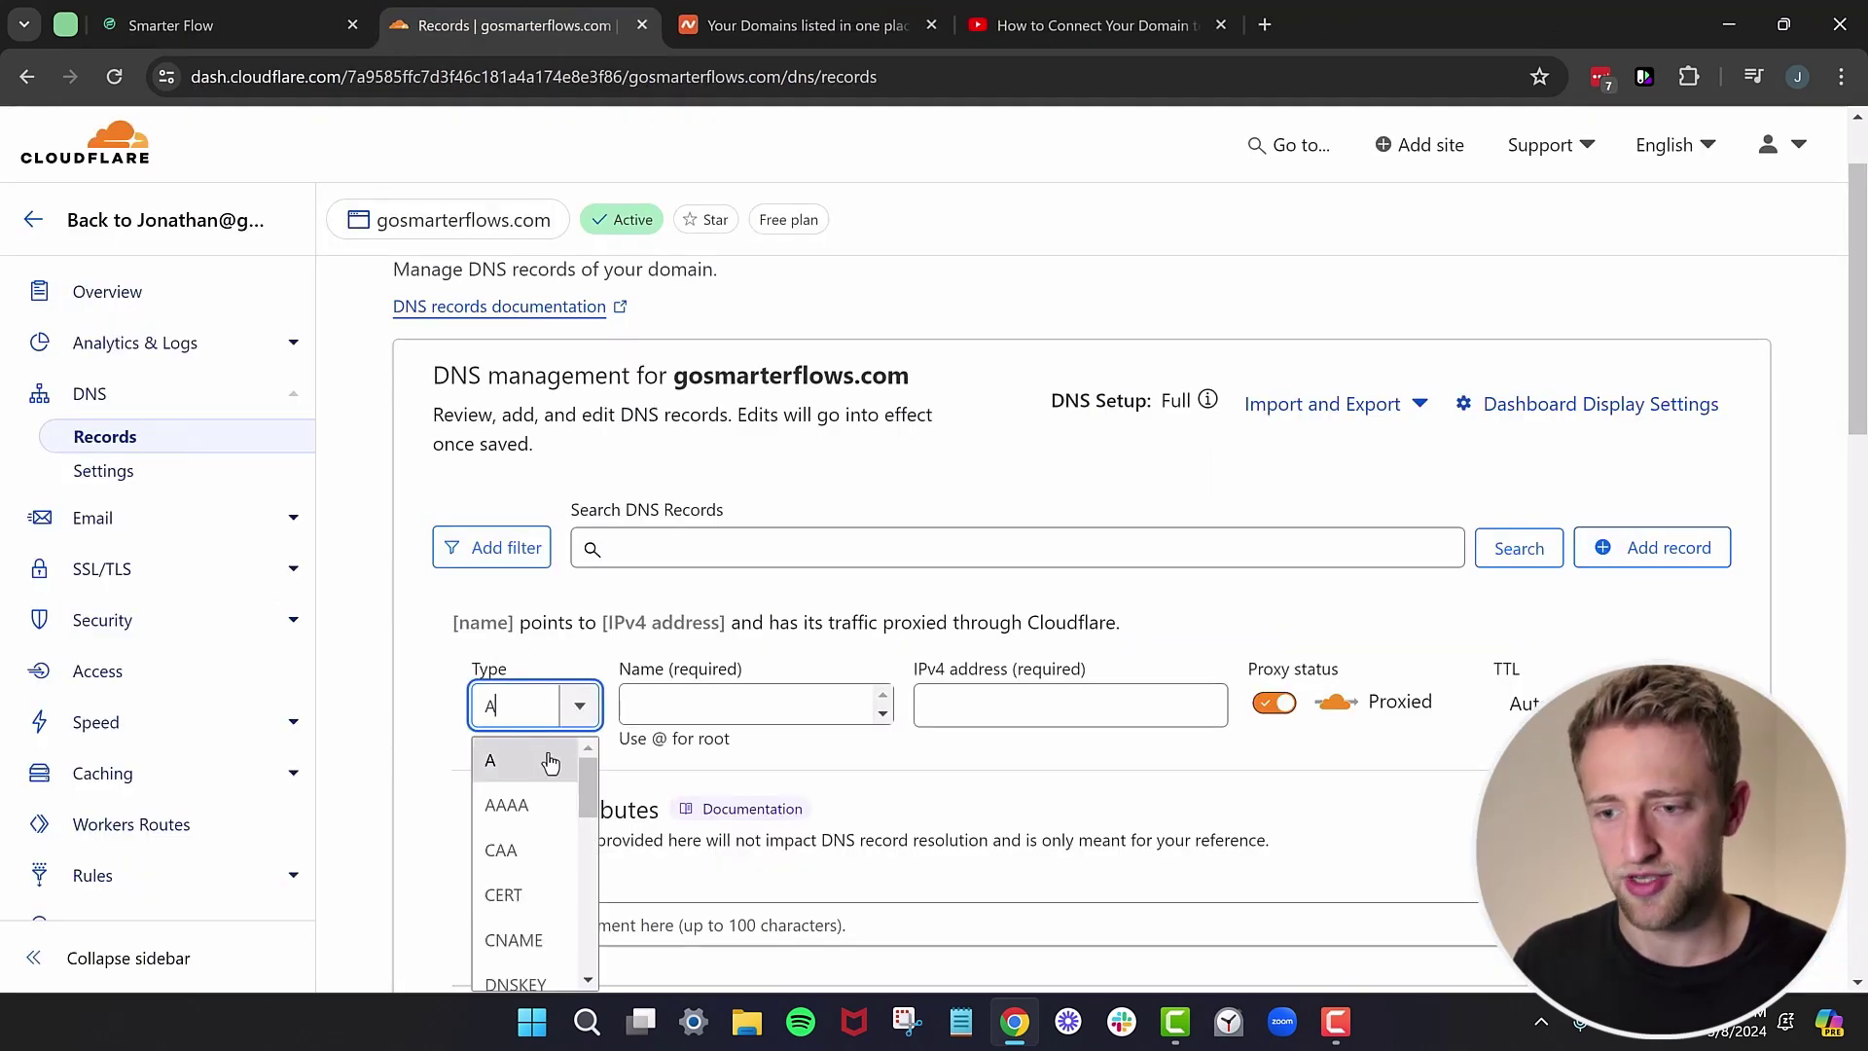
{"action": "left_click", "coordinate": [518, 940]}
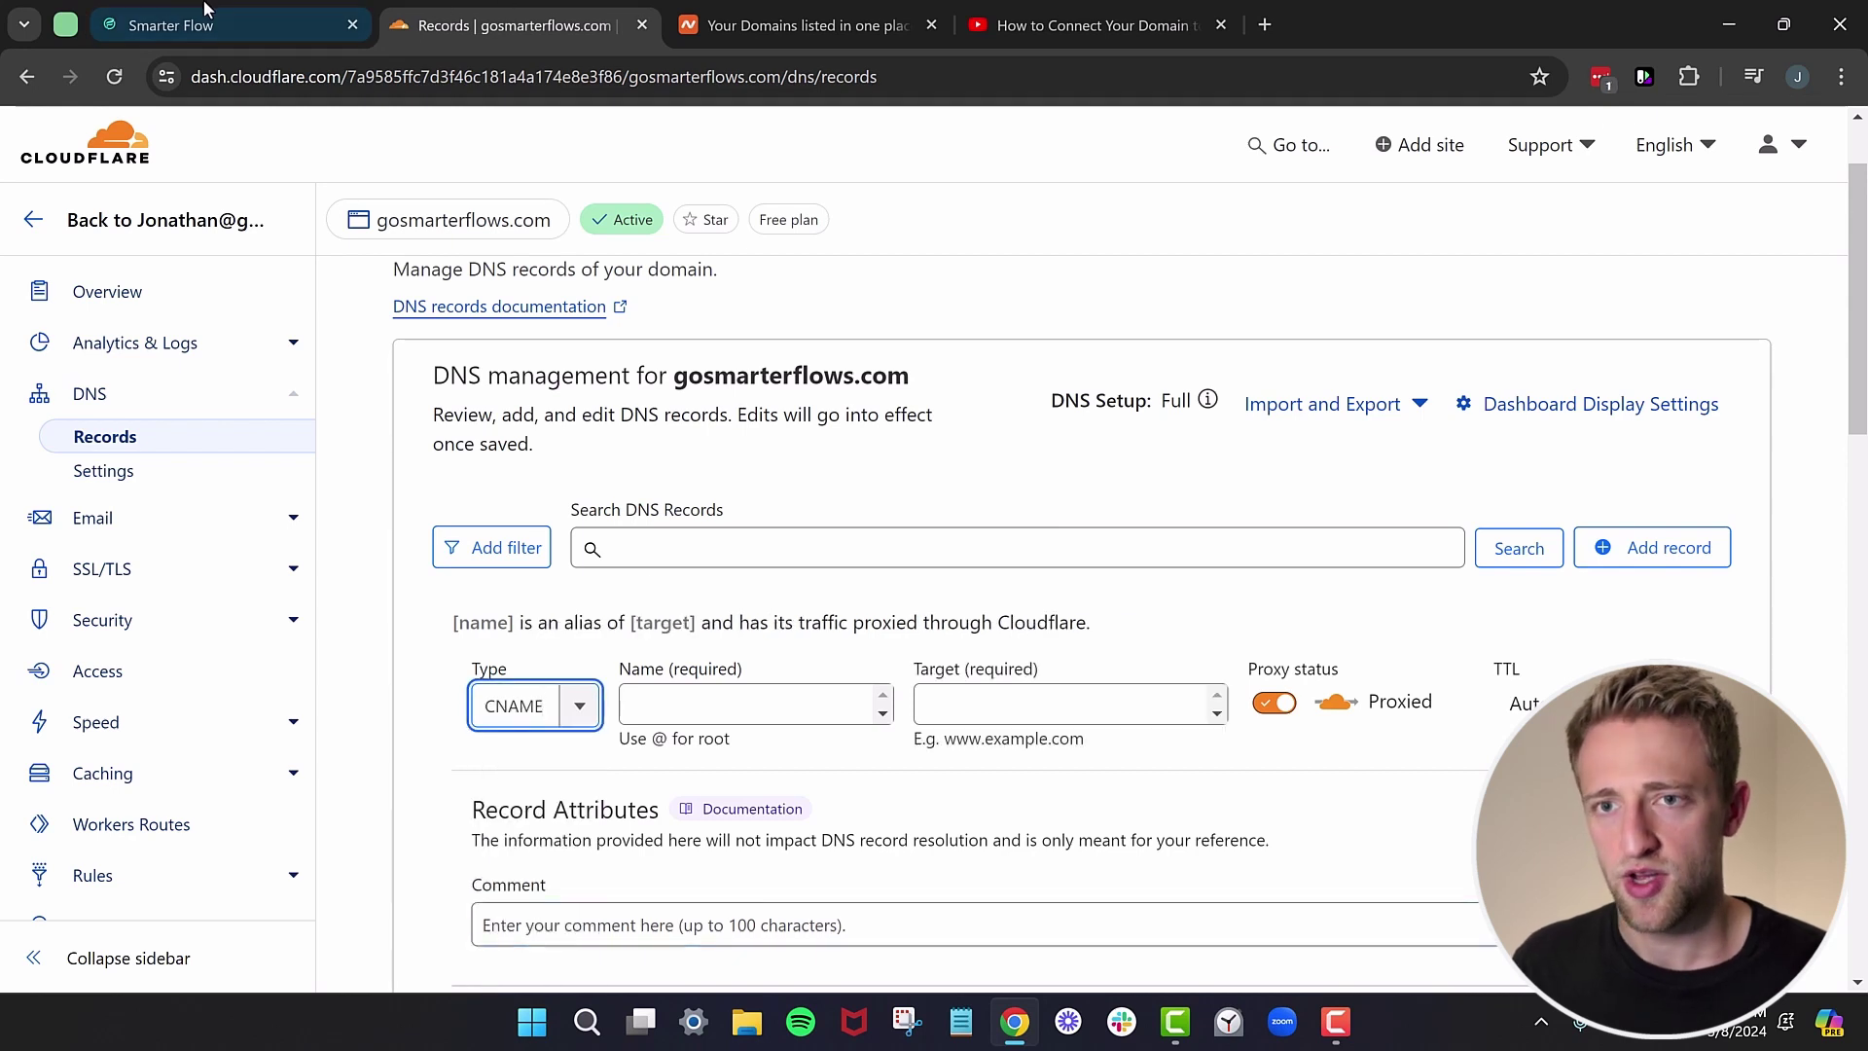
Copy the host value booking from Smarter Flow and enter it as the new CNAME record's name in Cloudflare.
{"action": "left_click", "coordinate": [233, 24]}
{"action": "left_click_drag", "start_coordinate": [775, 535], "coordinate": [882, 583]}
{"action": "double_click", "coordinate": [883, 583]}
{"action": "left_click", "coordinate": [847, 629]}
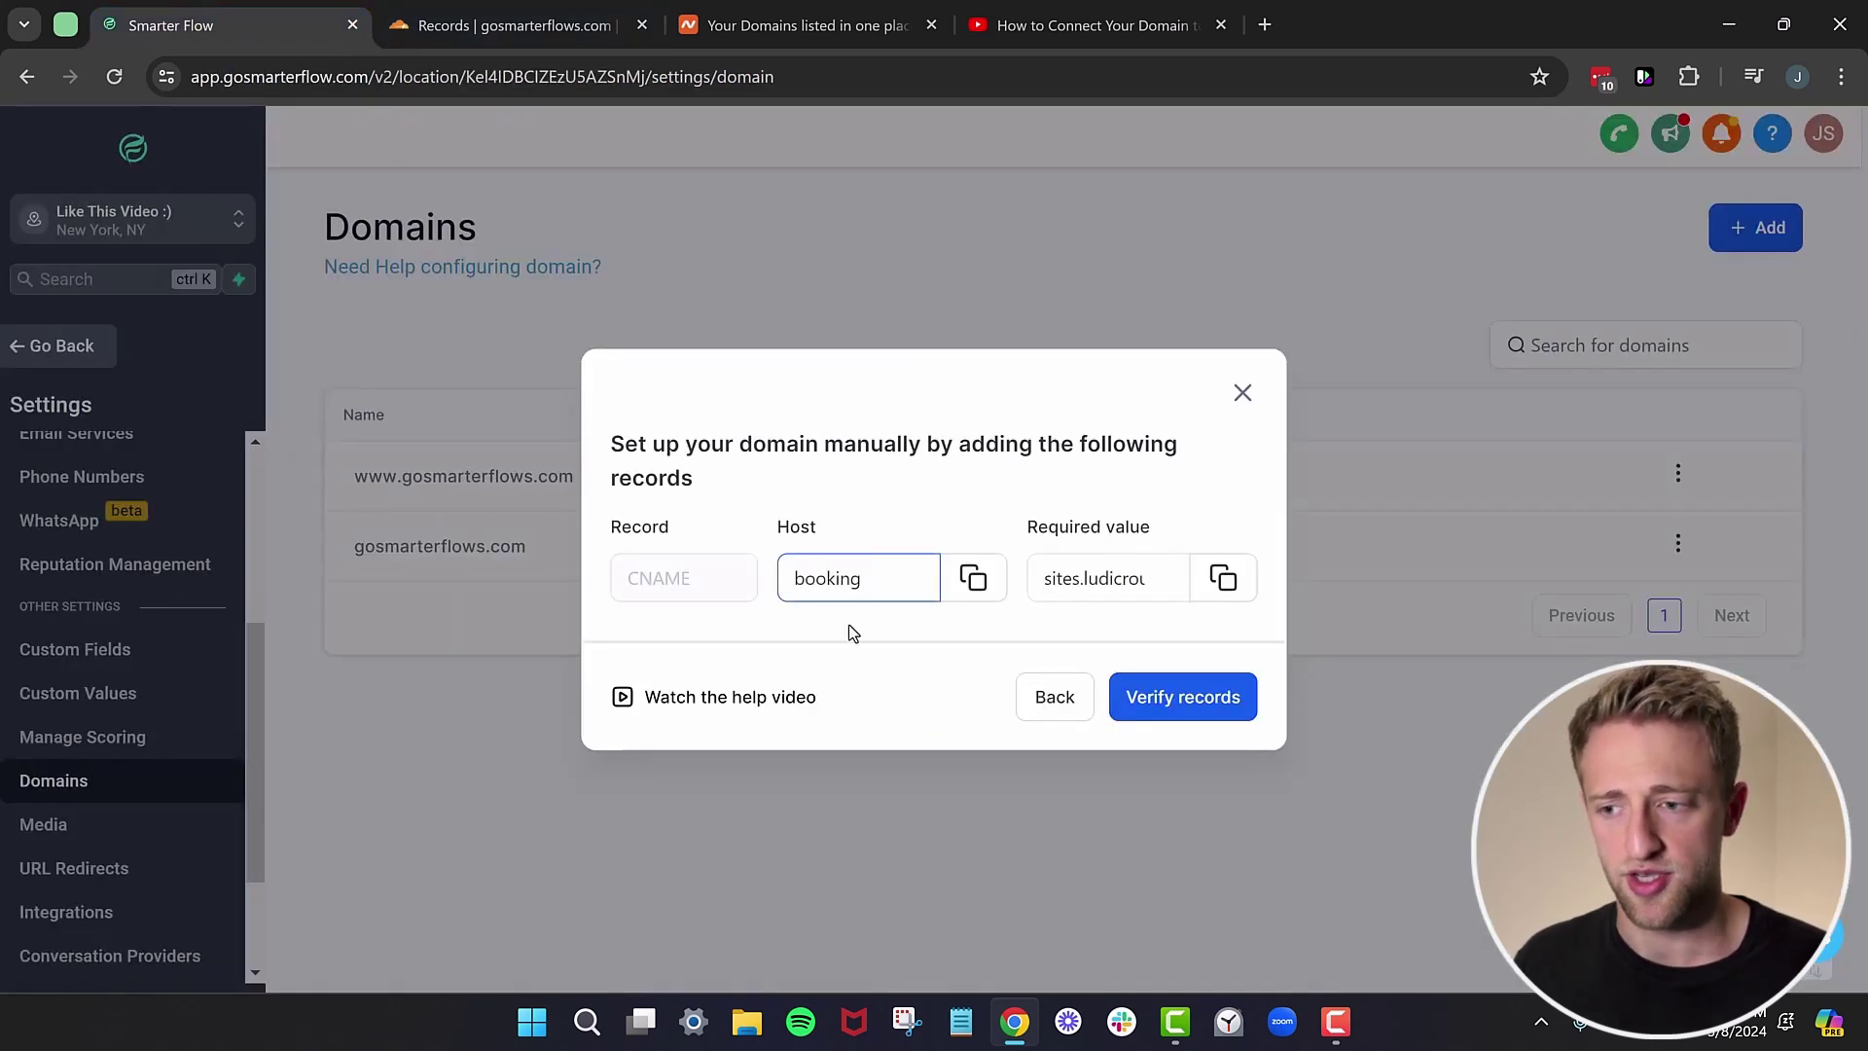
{"action": "left_click", "coordinate": [974, 583]}
{"action": "left_click", "coordinate": [524, 25]}
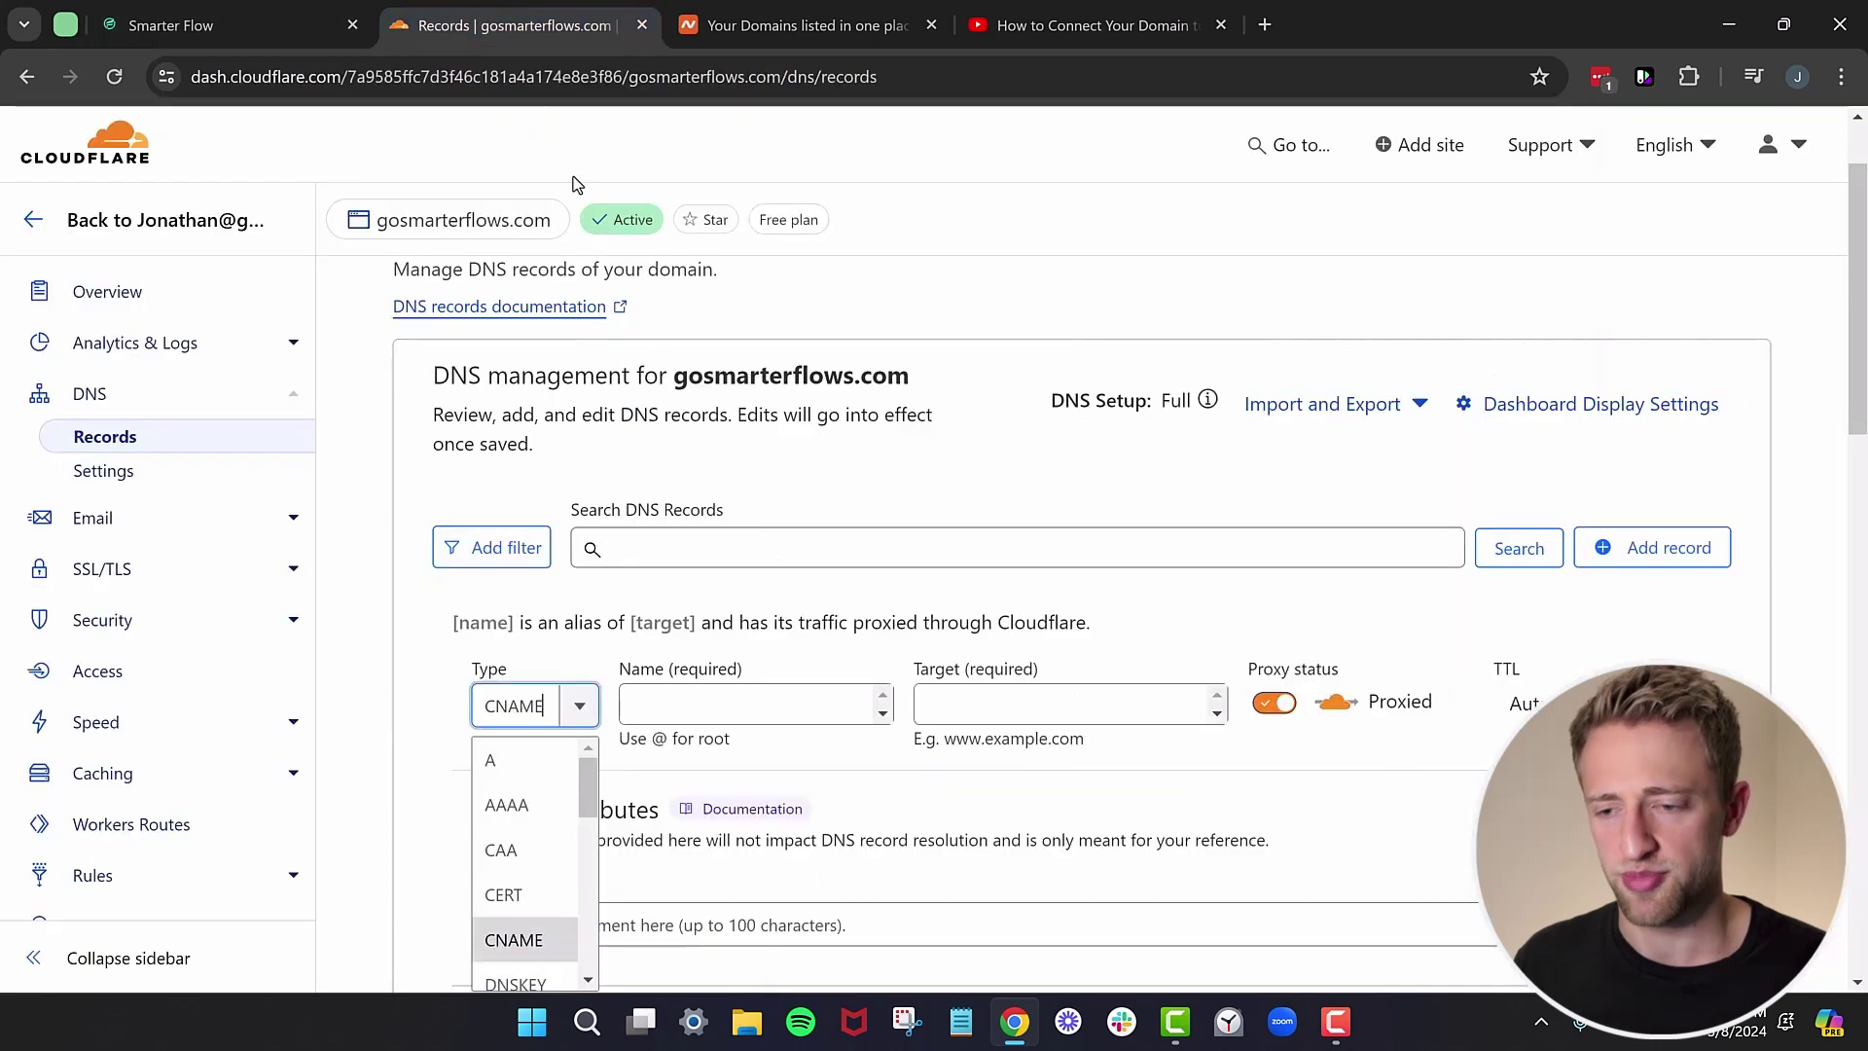
{"action": "left_click", "coordinate": [708, 695]}
{"action": "key", "text": "ctrl+v"}
Copy the required value sites.ludicrous.cloud from Smarter Flow and enter it as the CNAME record's target in Cloudflare.
{"action": "left_click", "coordinate": [276, 20]}
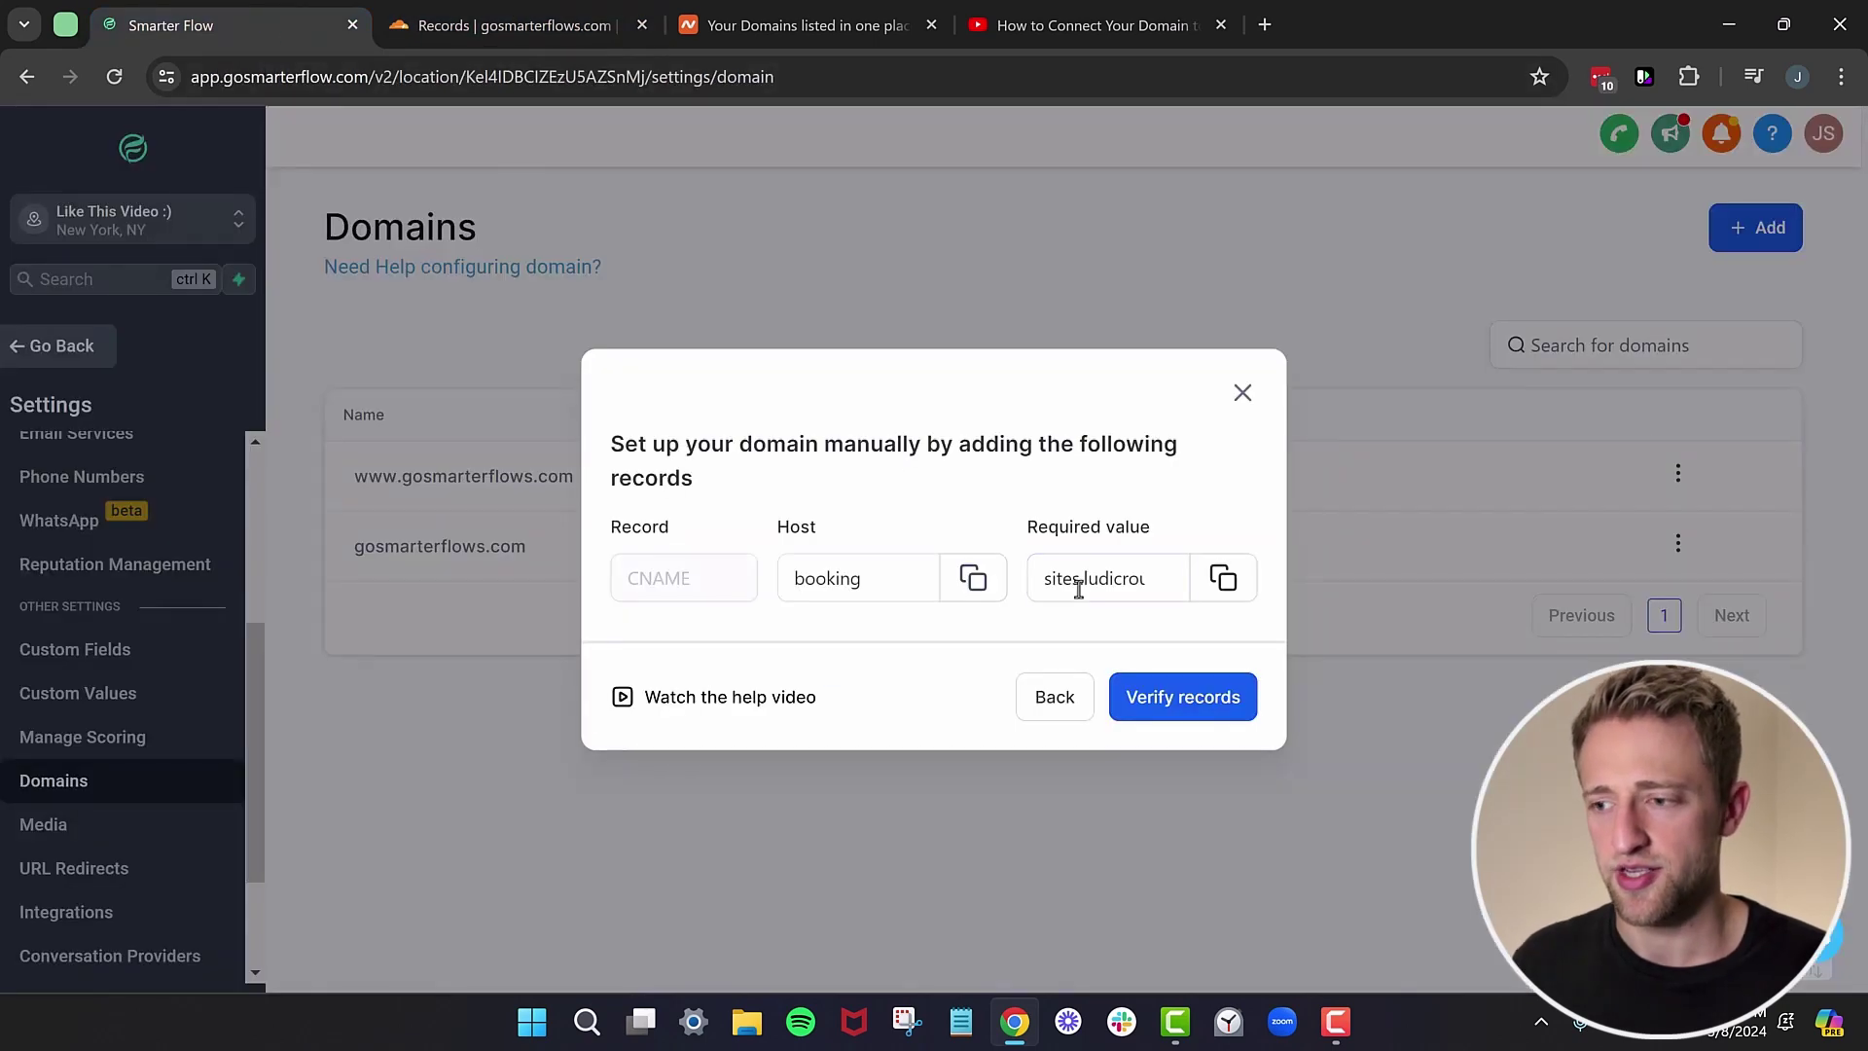
{"action": "left_click", "coordinate": [1062, 558]}
{"action": "left_click_drag", "start_coordinate": [1022, 534], "coordinate": [1180, 529]}
{"action": "left_click", "coordinate": [1188, 555]}
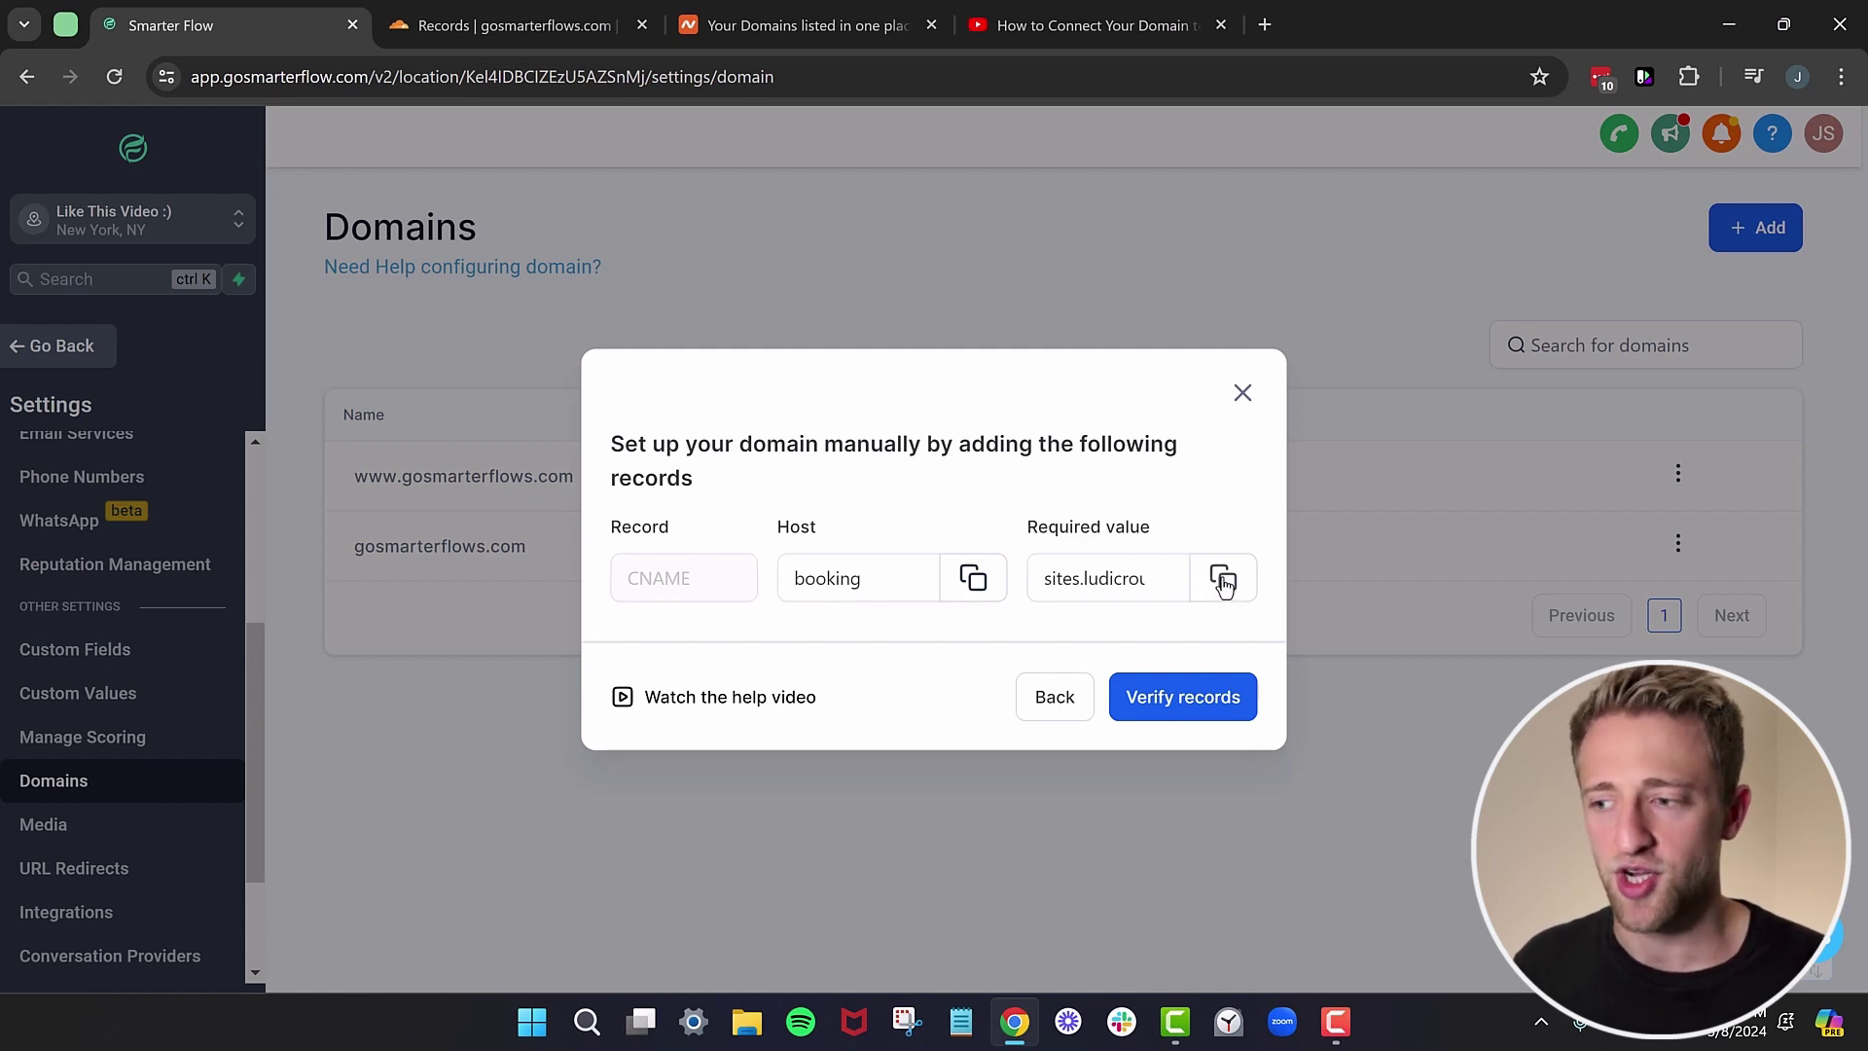
{"action": "left_click", "coordinate": [1224, 582]}
{"action": "left_click", "coordinate": [975, 588]}
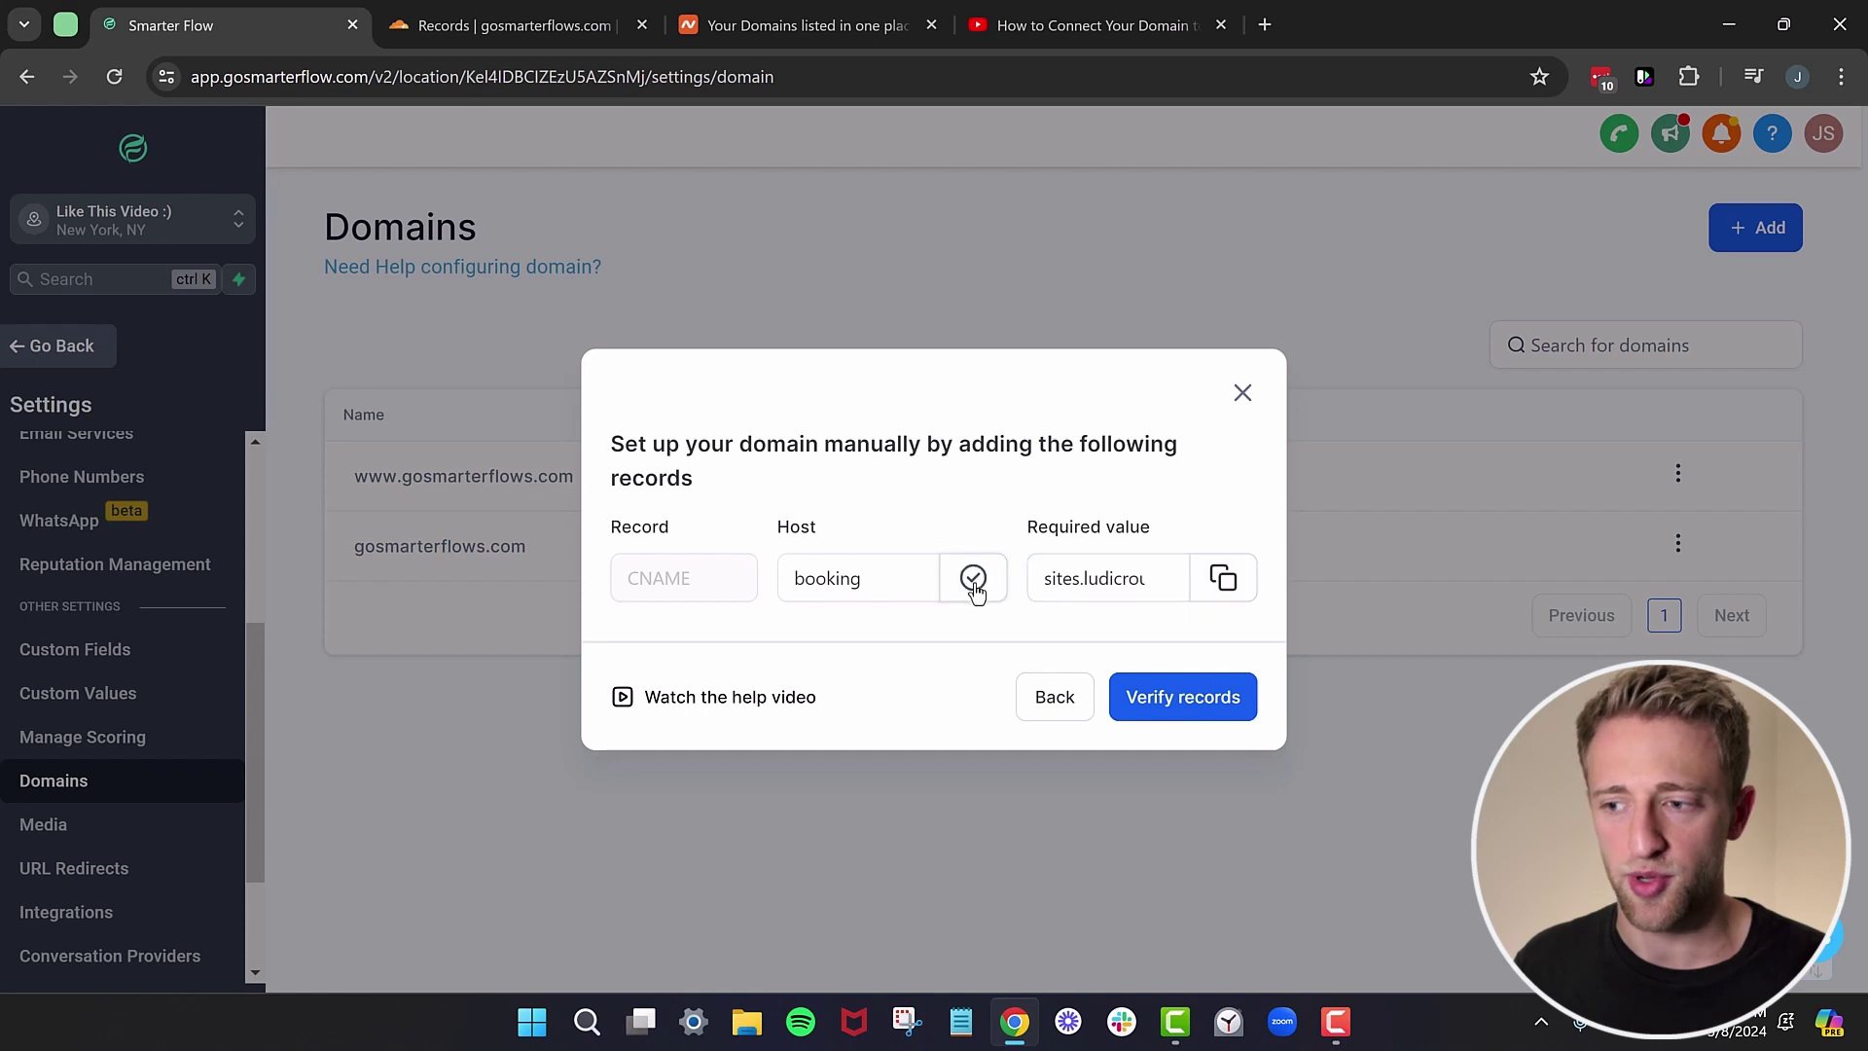
{"action": "left_click", "coordinate": [1222, 588]}
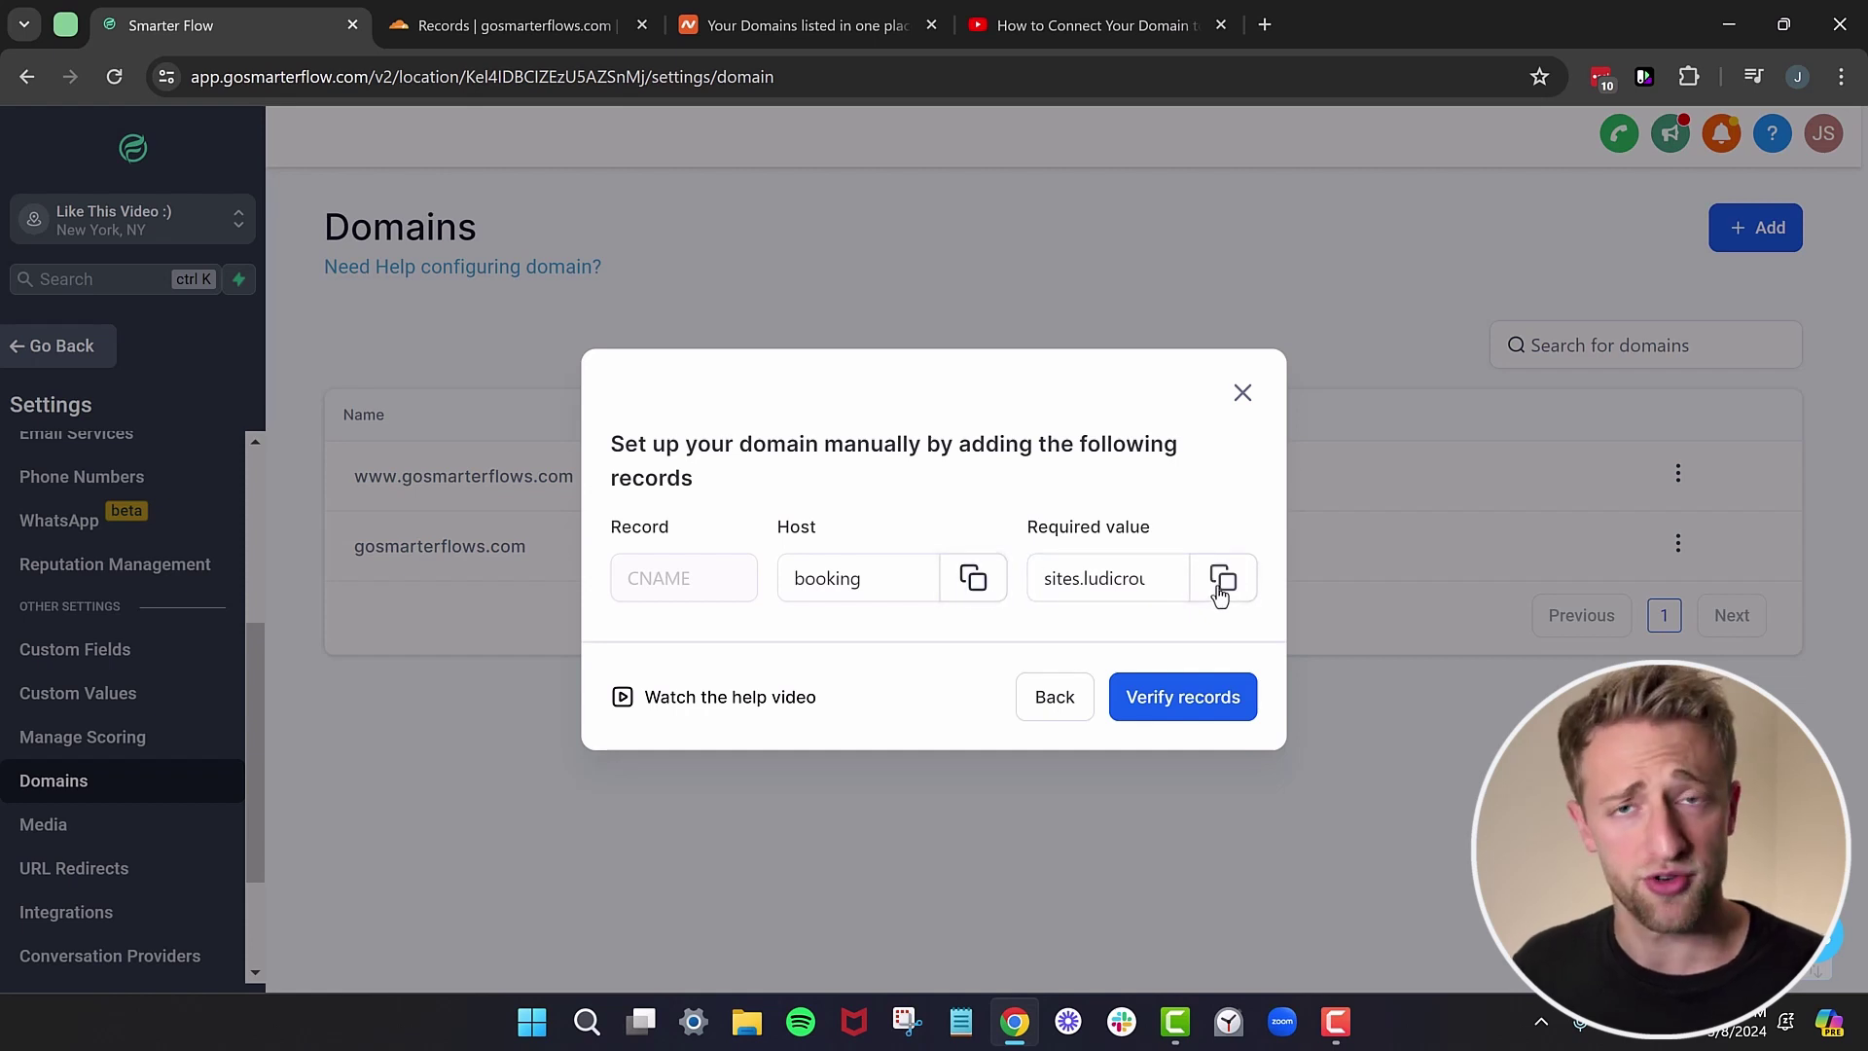
{"action": "left_click_drag", "start_coordinate": [1045, 580], "coordinate": [1109, 591]}
{"action": "left_click", "coordinate": [1080, 625]}
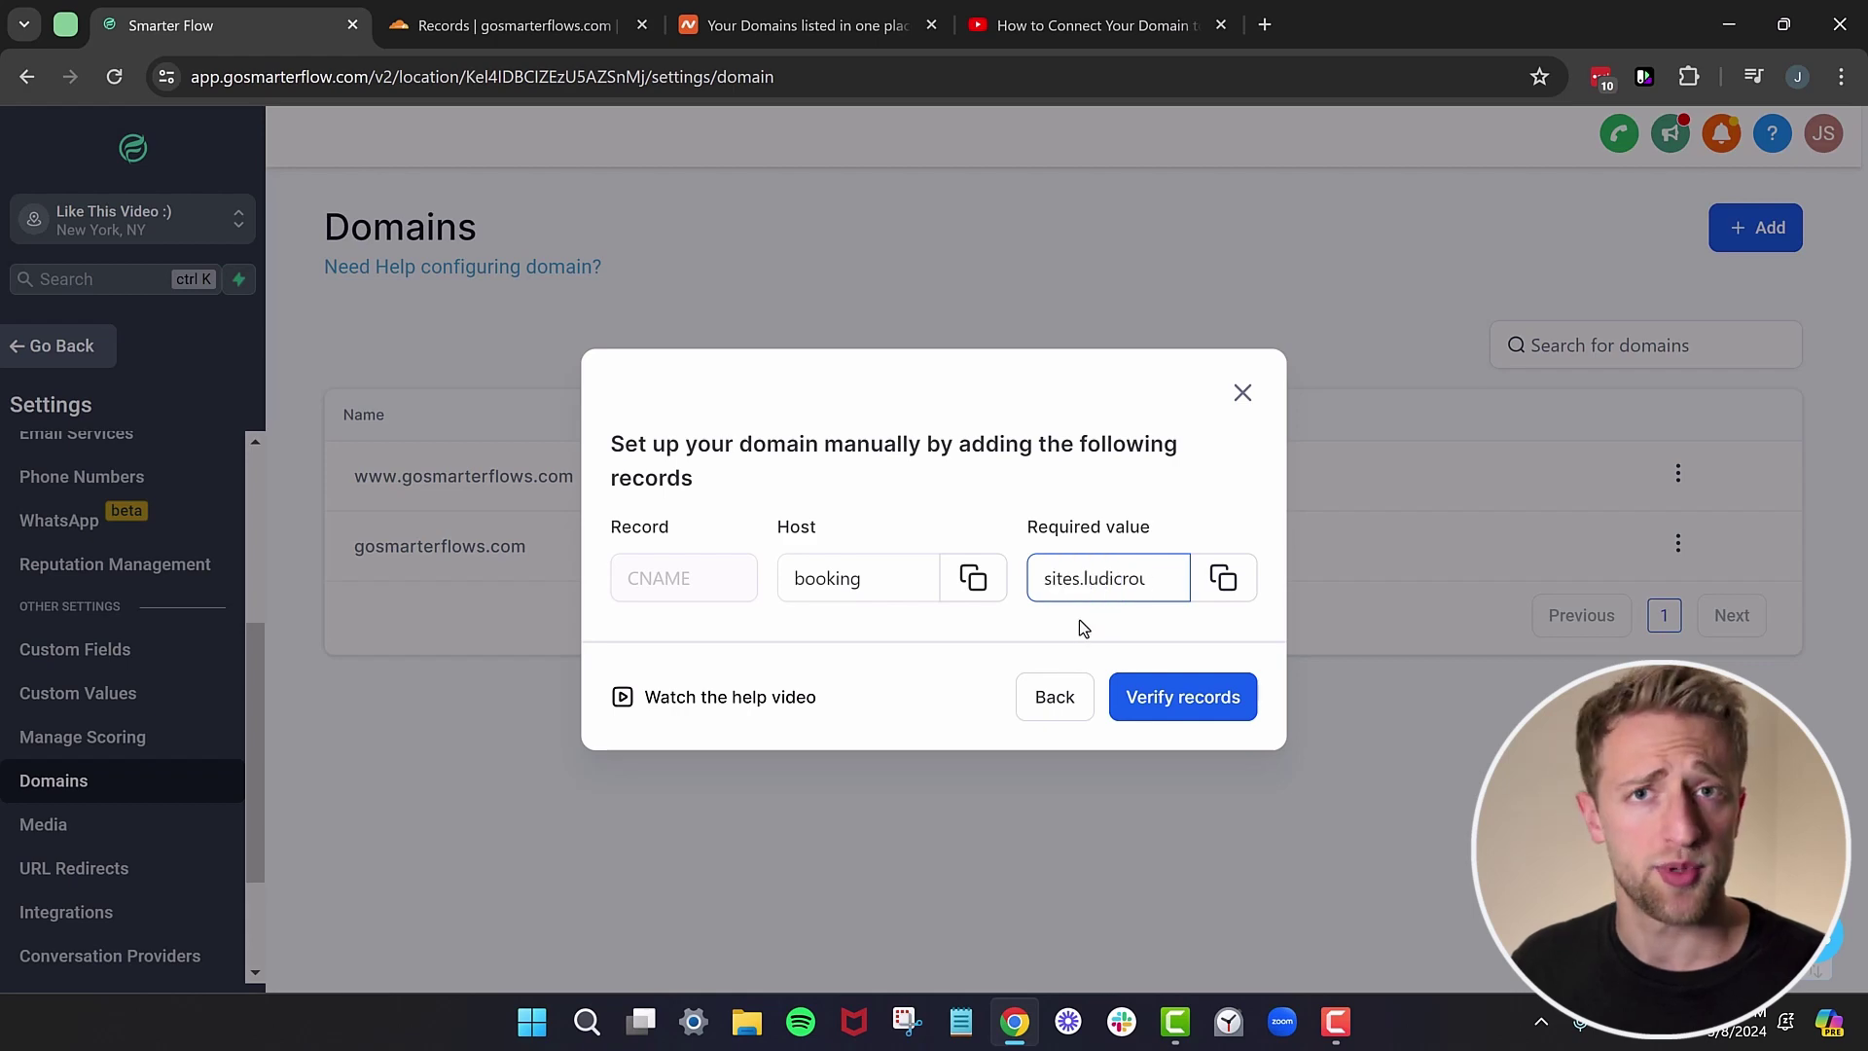
{"action": "left_click", "coordinate": [1224, 581]}
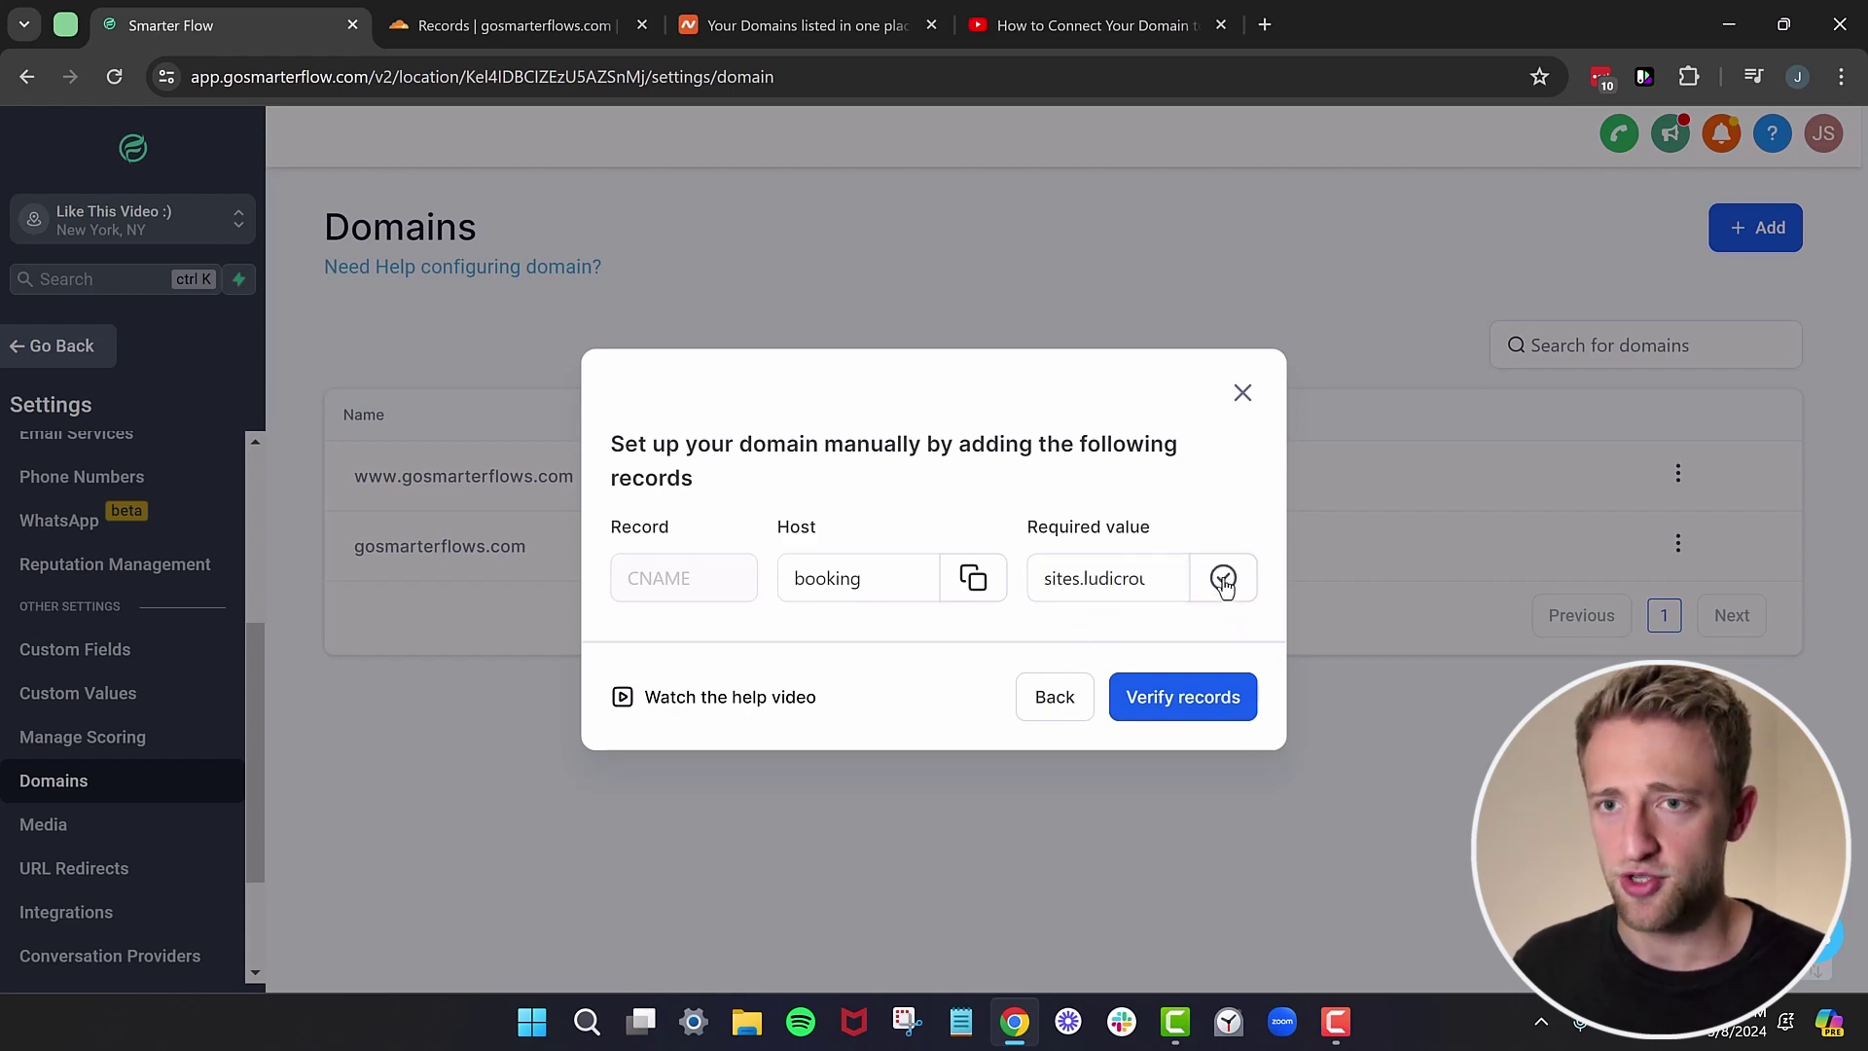
{"action": "left_click", "coordinate": [526, 26]}
{"action": "left_click", "coordinate": [1076, 704]}
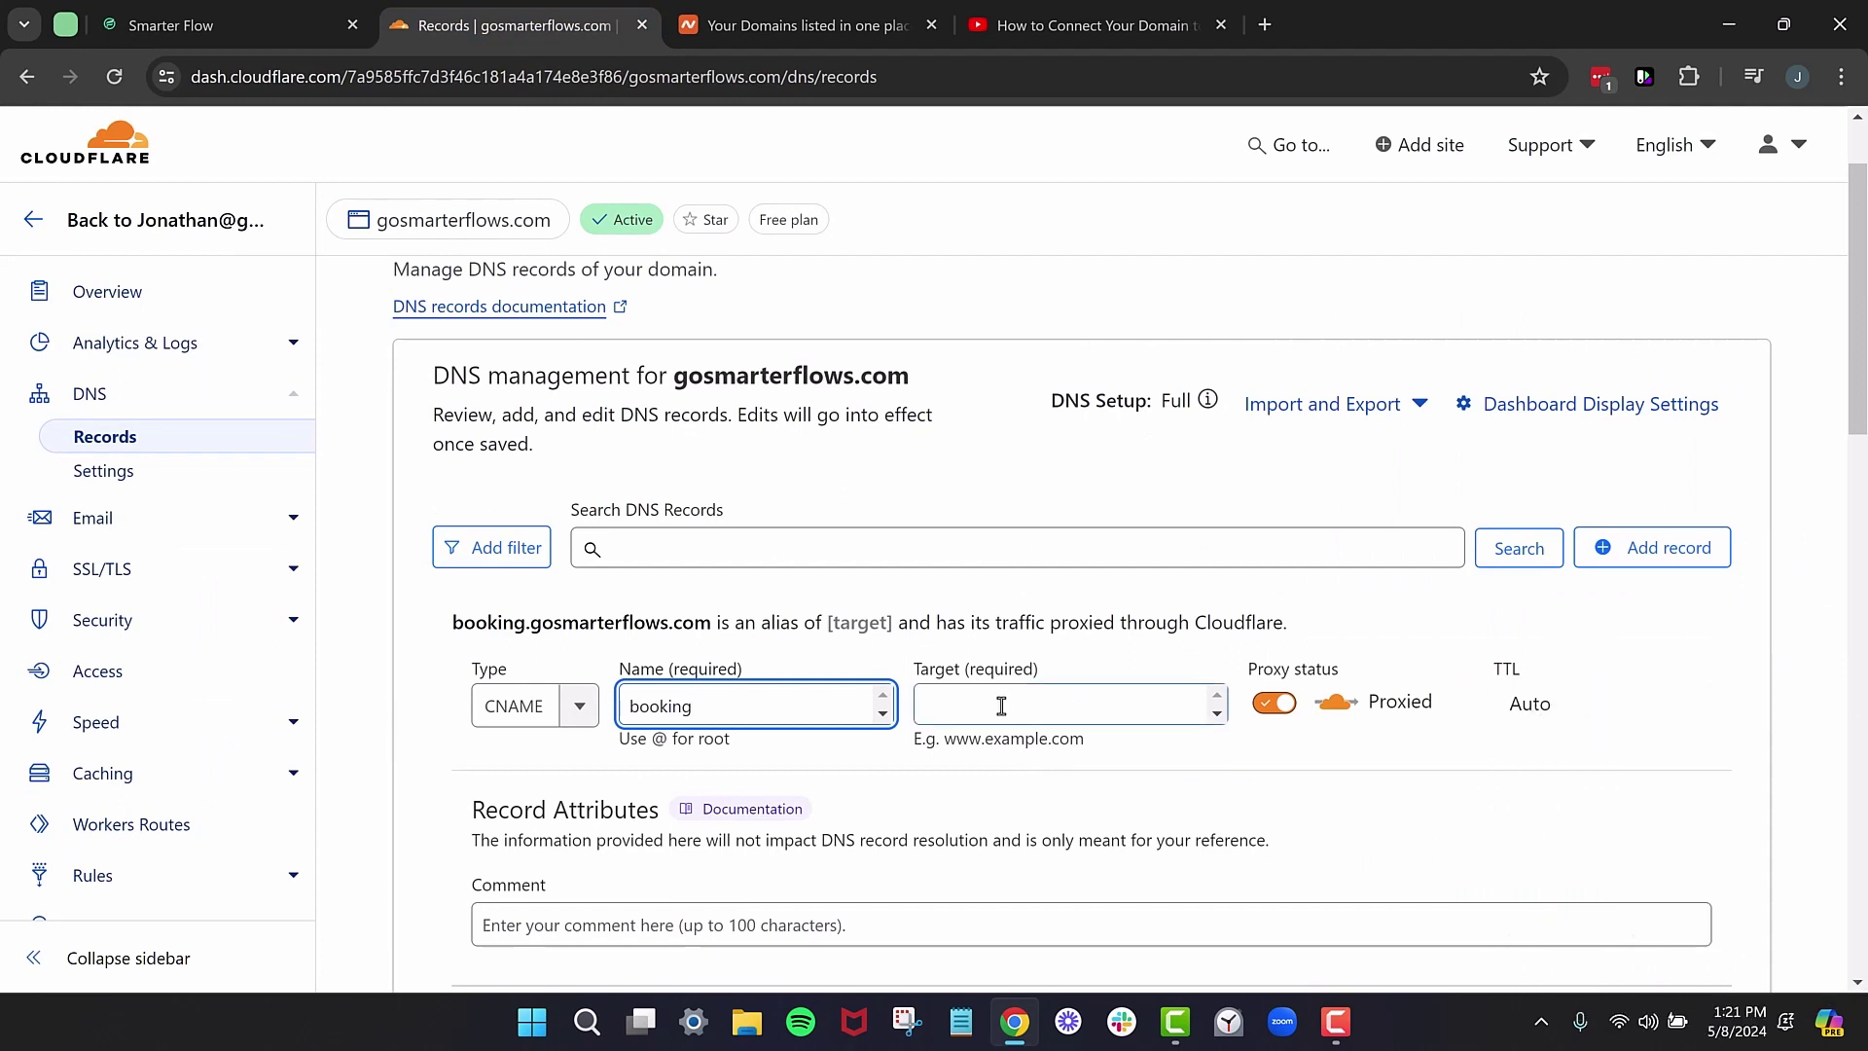
{"action": "key", "text": "ctrl+v"}
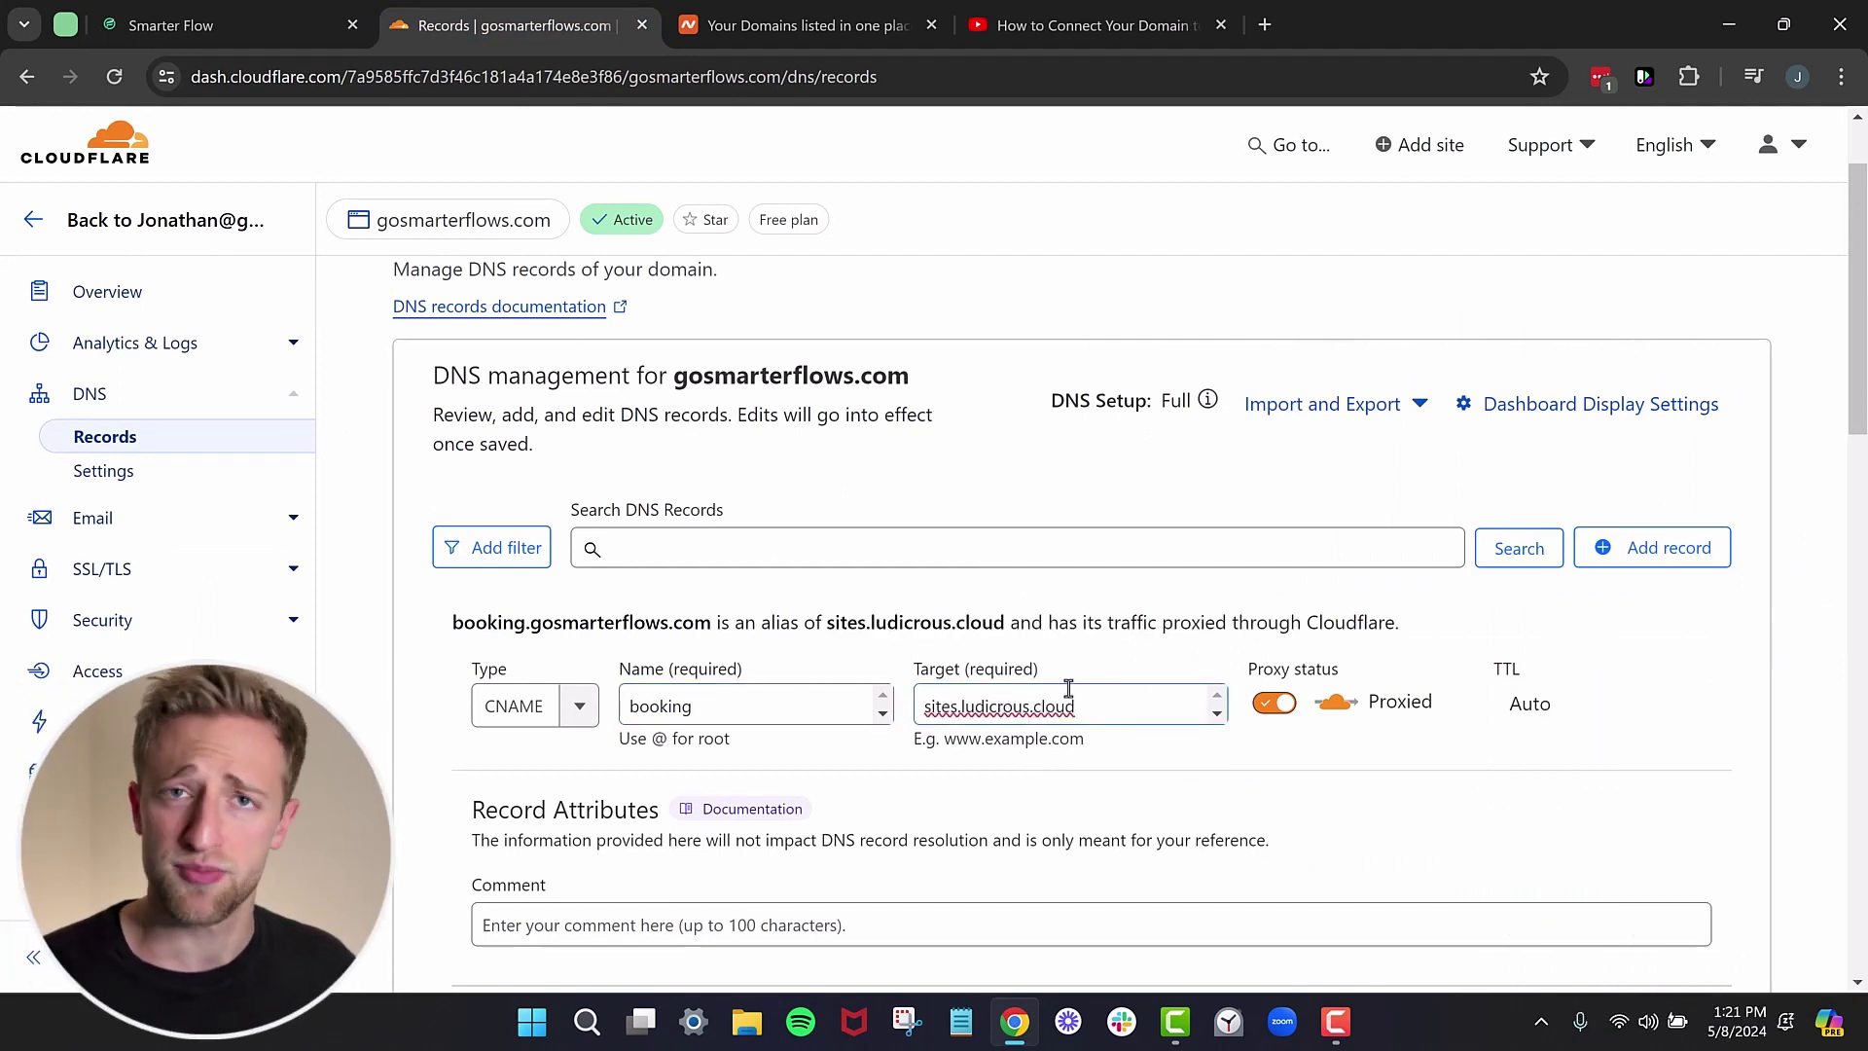
Switch the booking record's proxy status to DNS only and save the record.
{"action": "left_click", "coordinate": [1272, 709]}
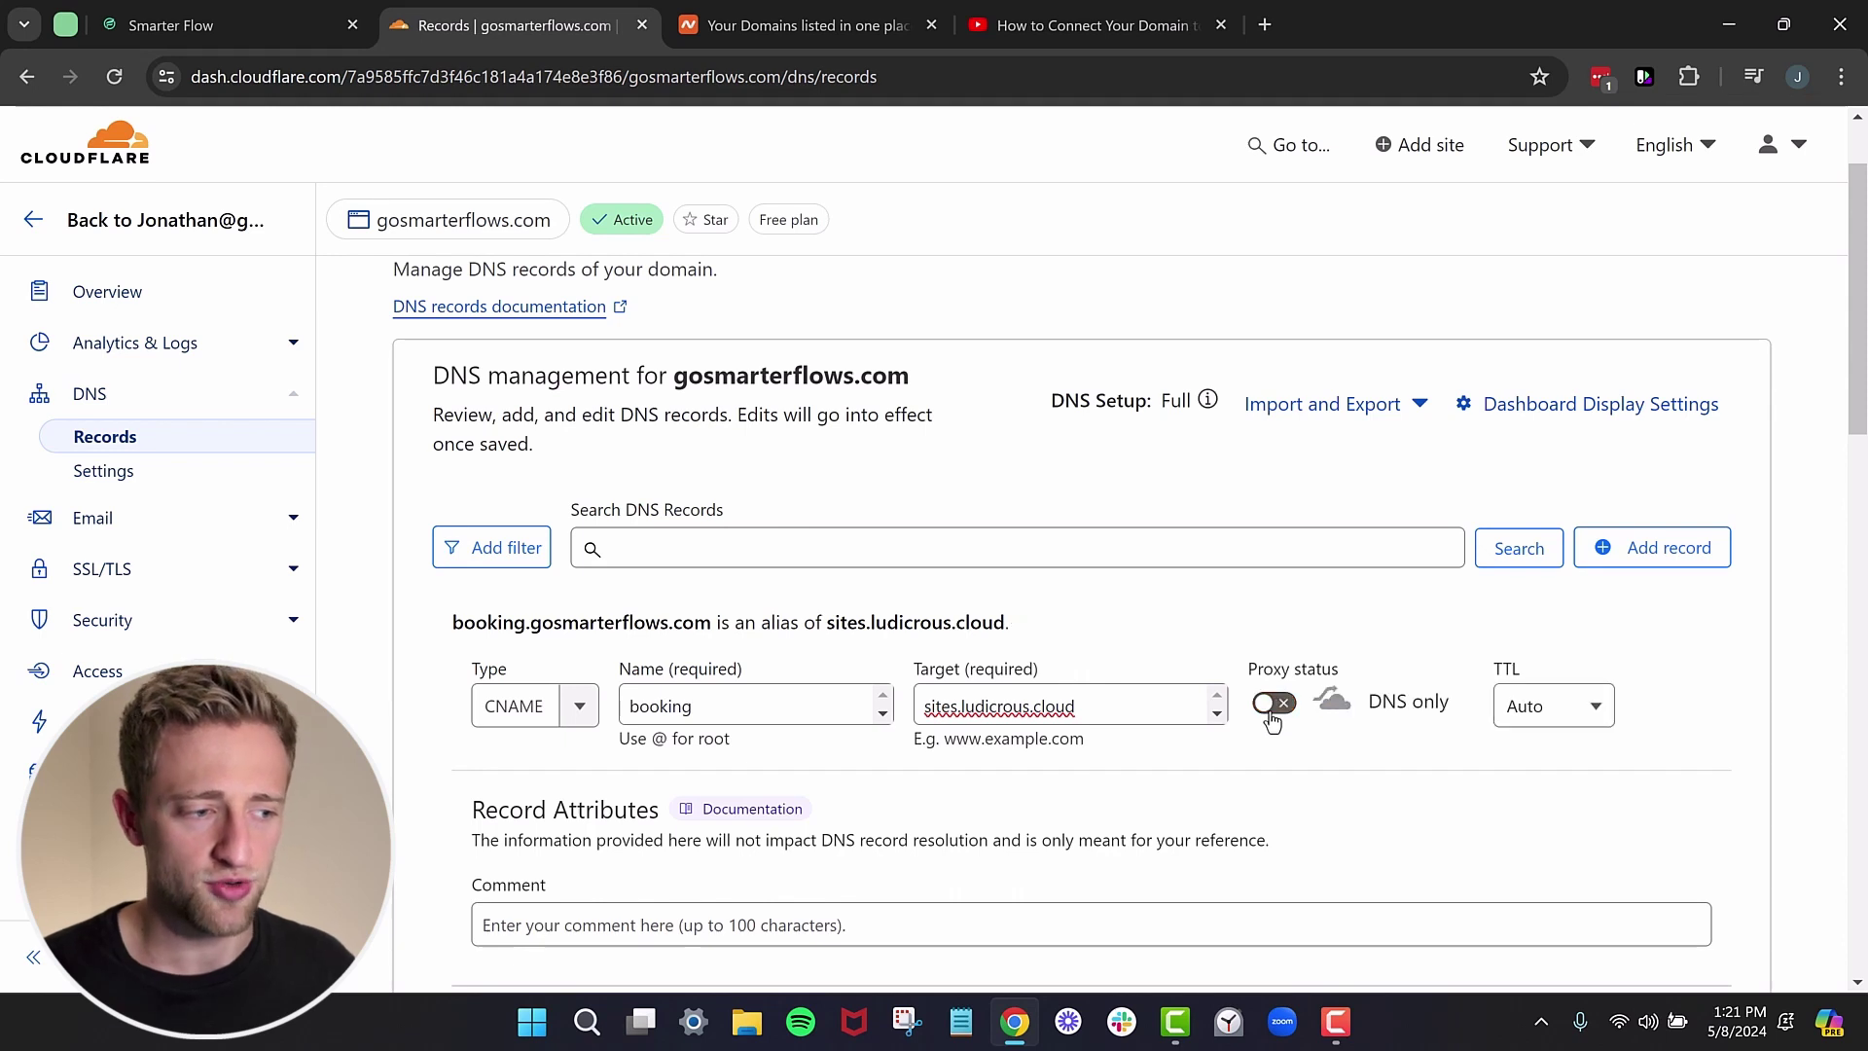
{"action": "scroll", "coordinate": [1127, 635], "scroll_direction": "down", "scroll_amount": 1}
{"action": "scroll", "coordinate": [1127, 642], "scroll_direction": "down", "scroll_amount": 1}
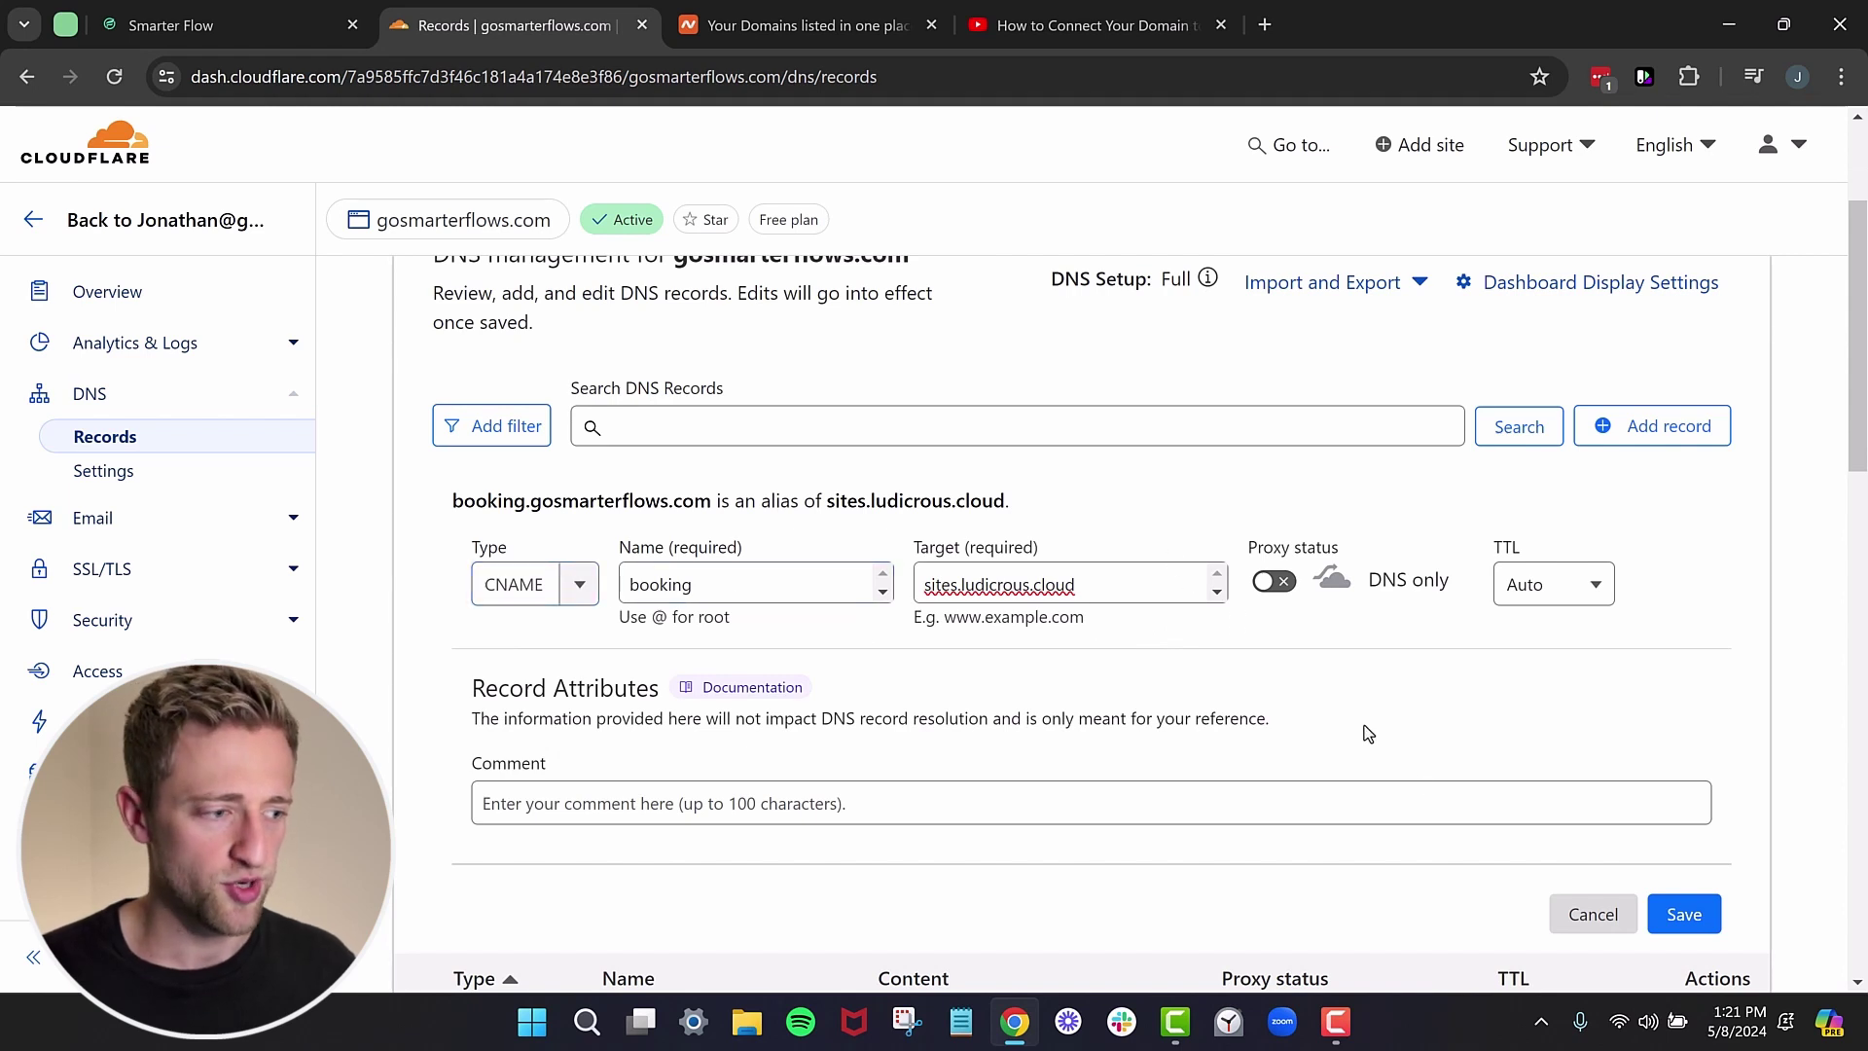
{"action": "left_click", "coordinate": [1683, 912]}
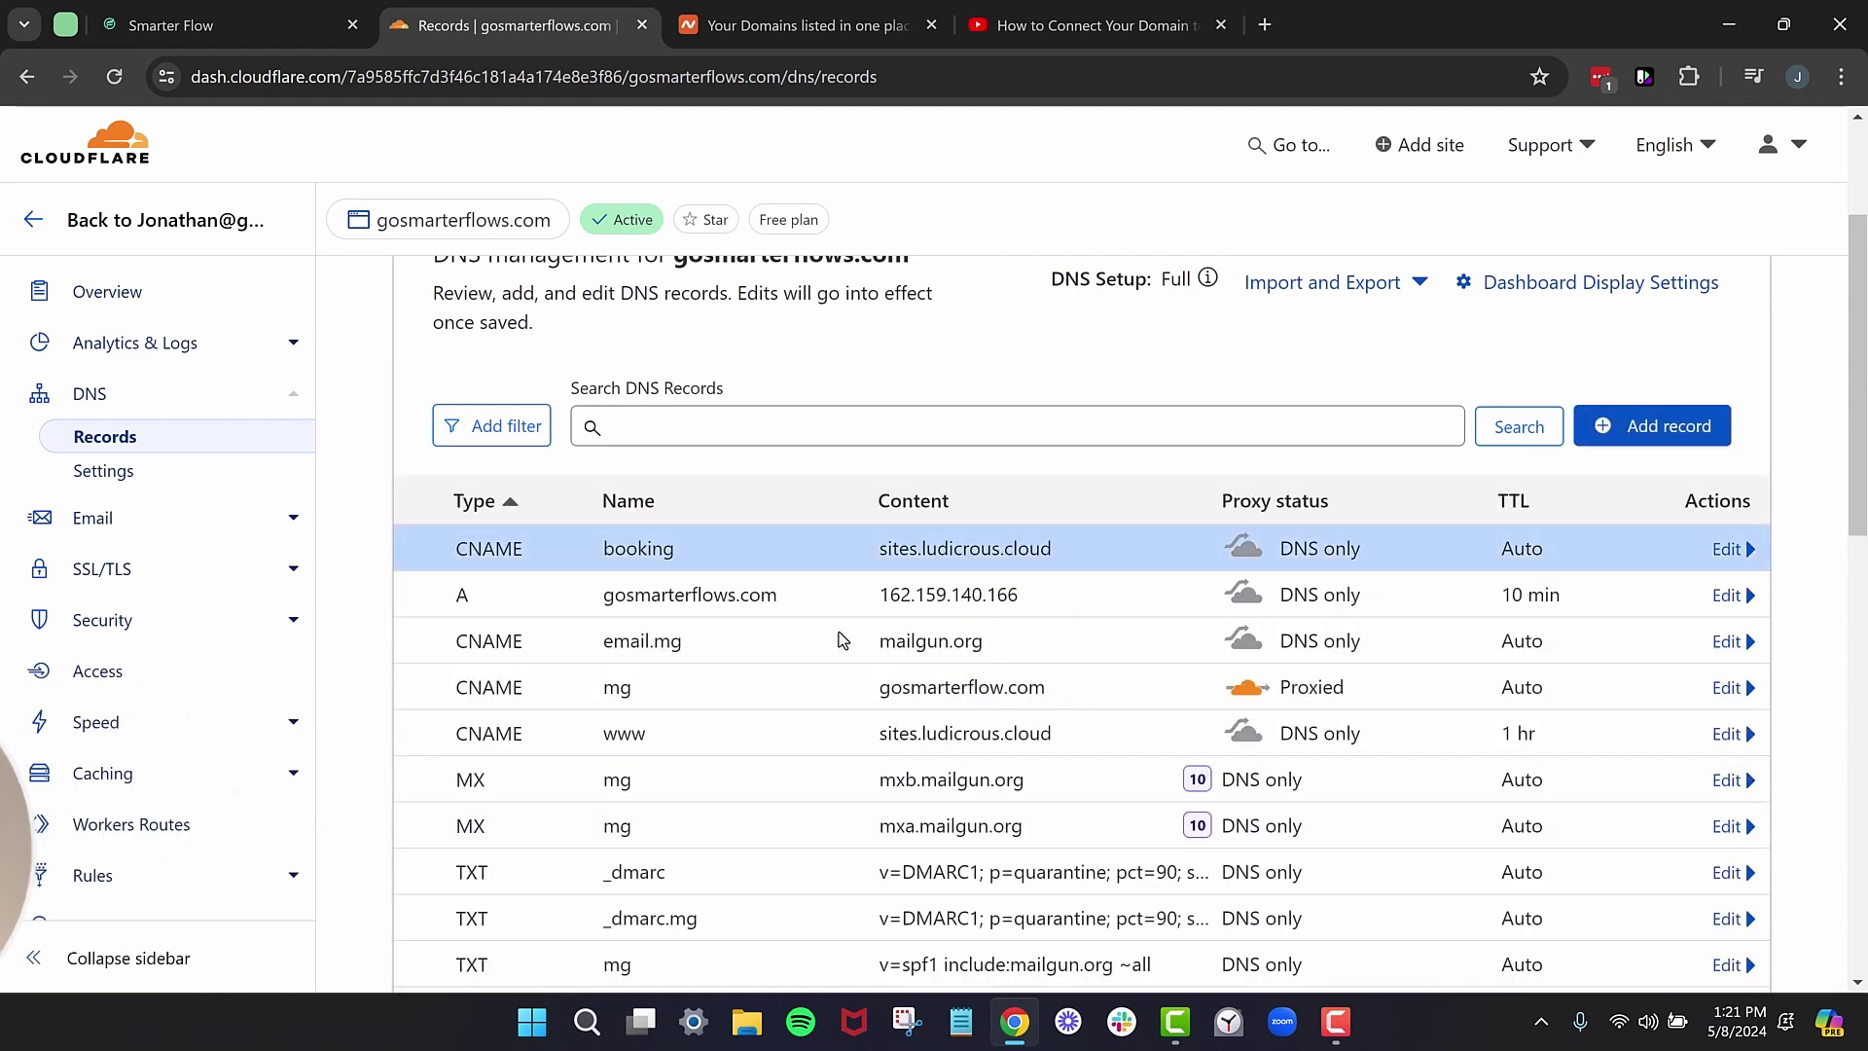
{"action": "left_click_drag", "start_coordinate": [546, 549], "coordinate": [1040, 546]}
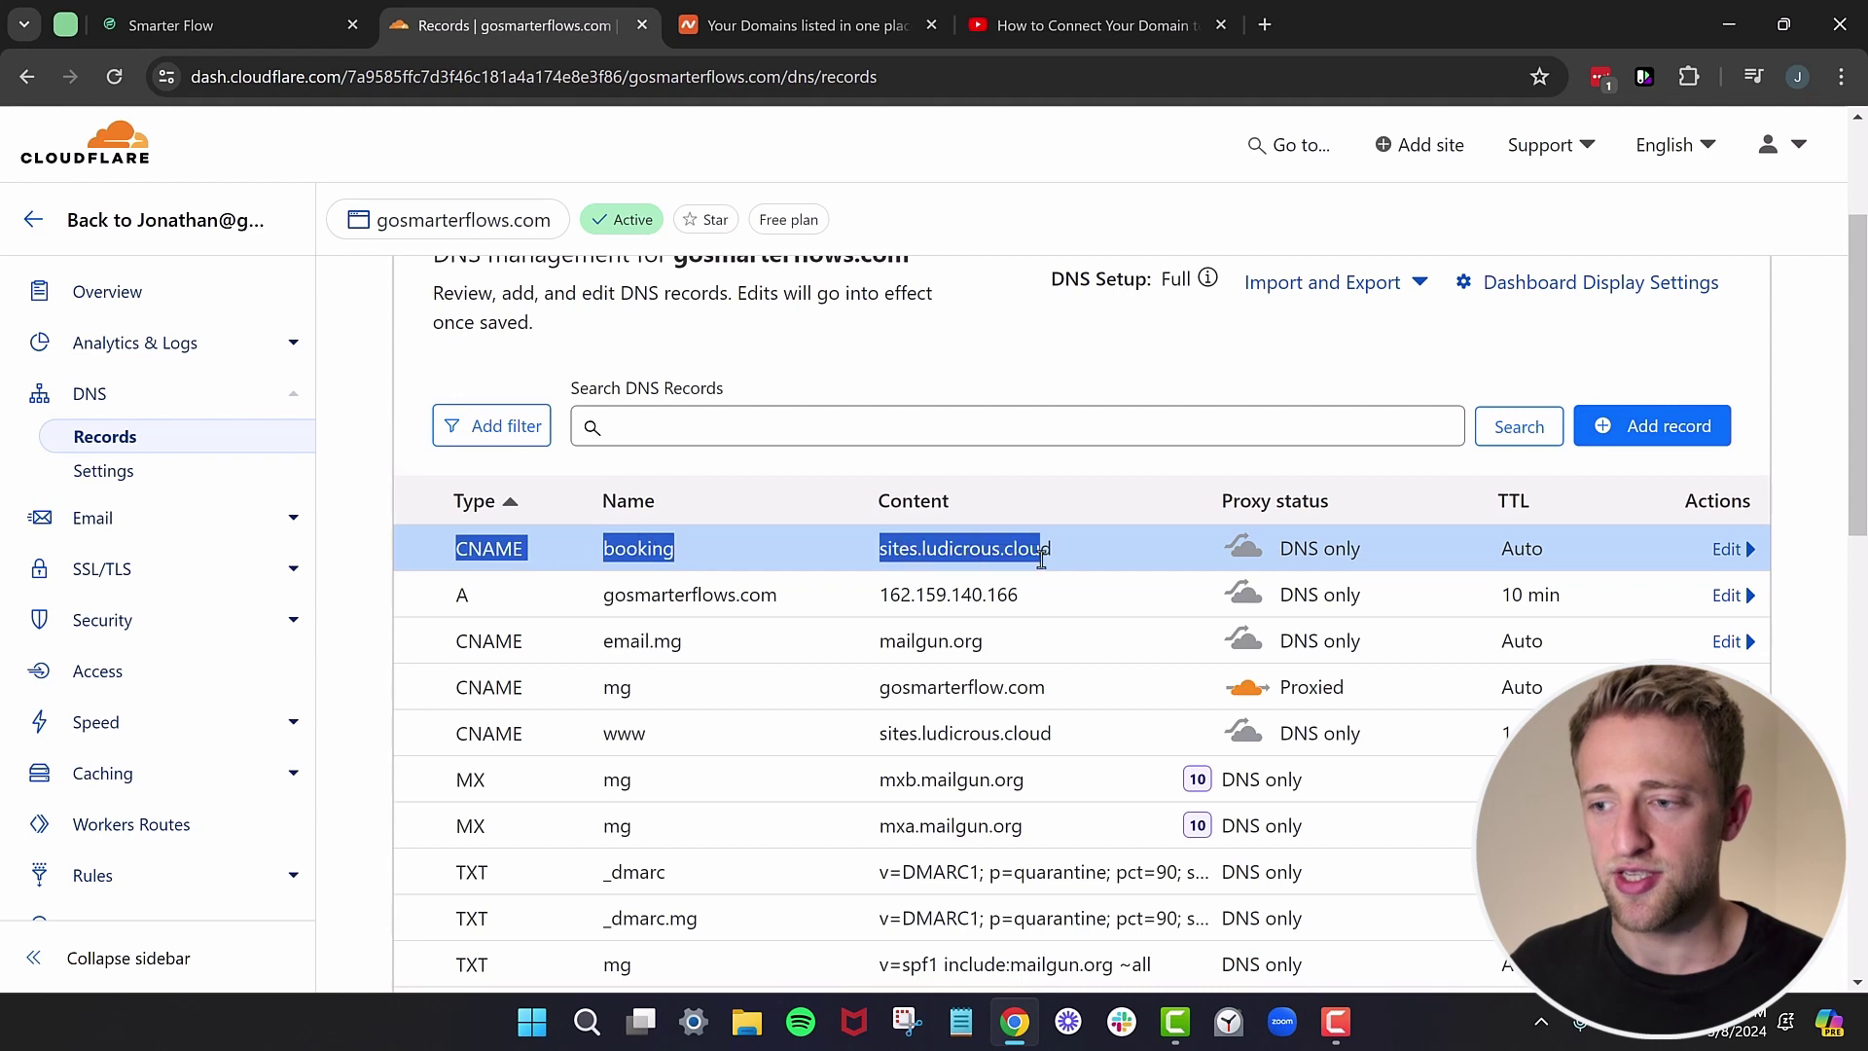
{"action": "left_click", "coordinate": [984, 458]}
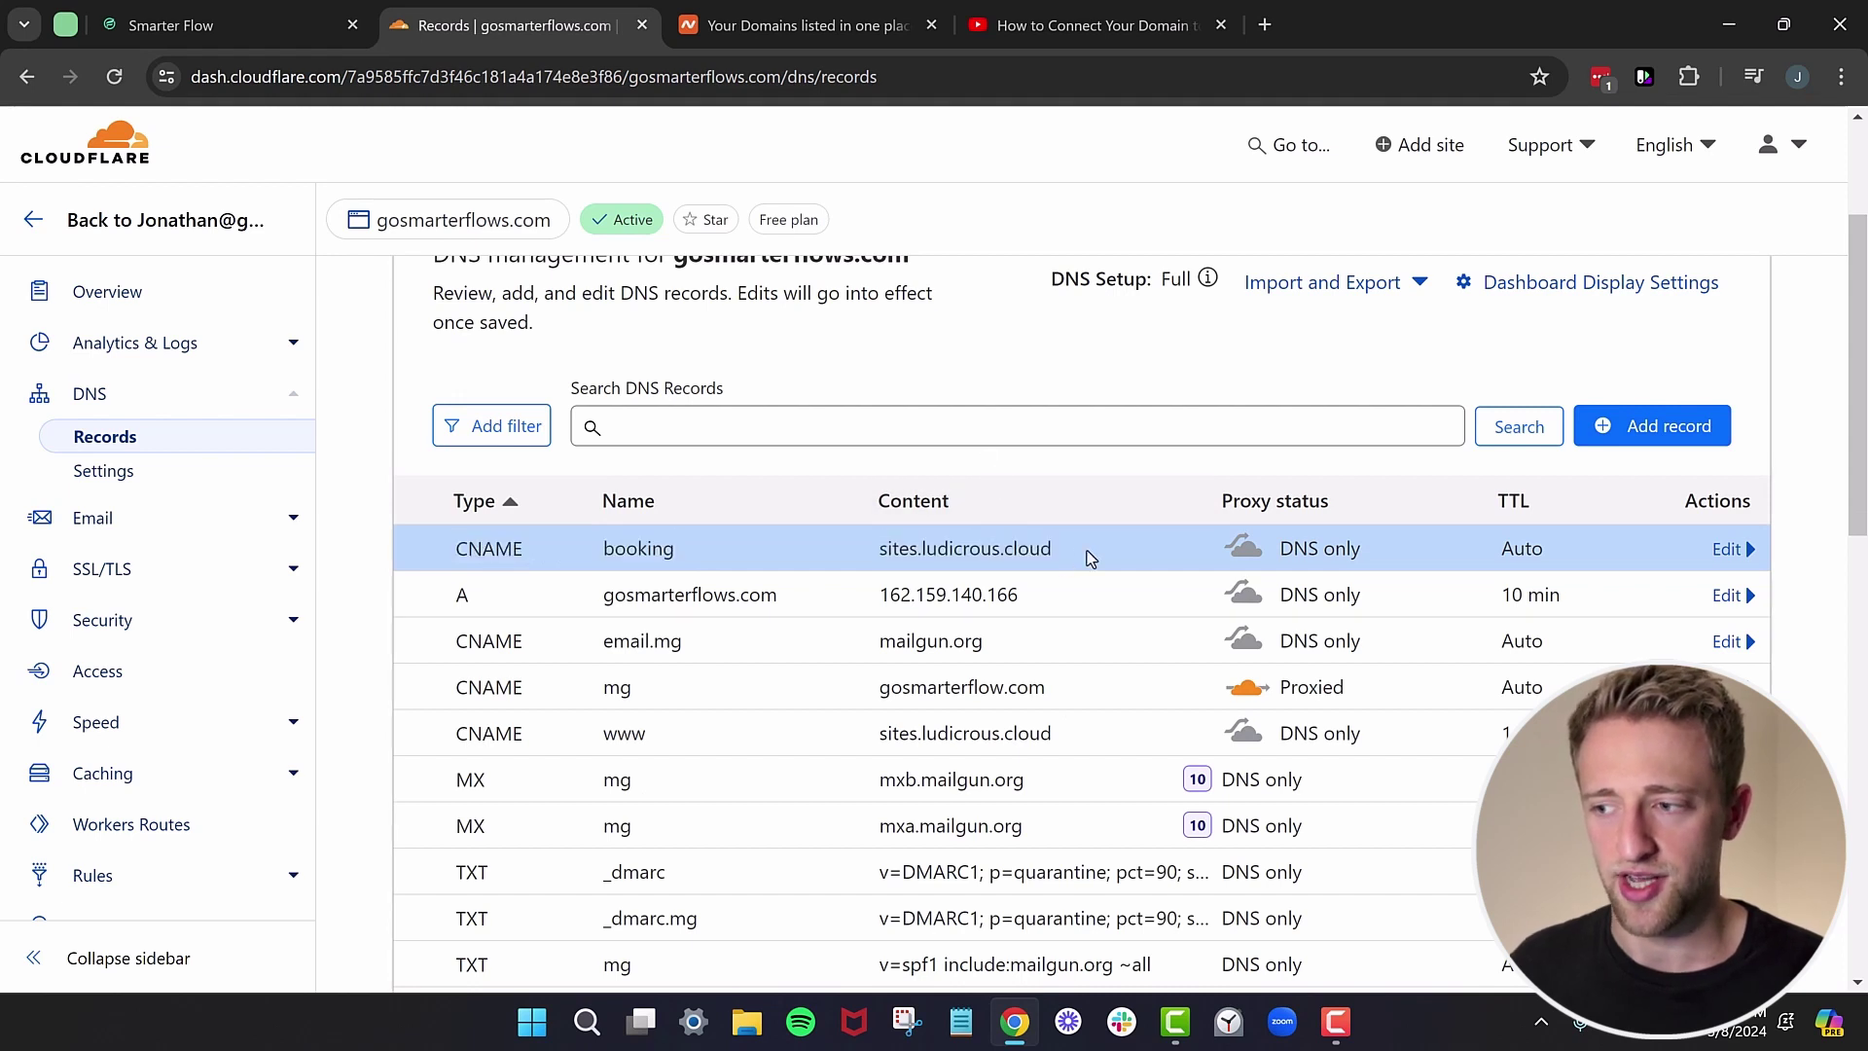
In Smarter Flow, verify the records and link booking.gosmarterflows.com to A-101-1. Status Update Form with default step A-101-1. Meeting Status Update (Sales/Initial Contact).
{"action": "left_click", "coordinate": [248, 27]}
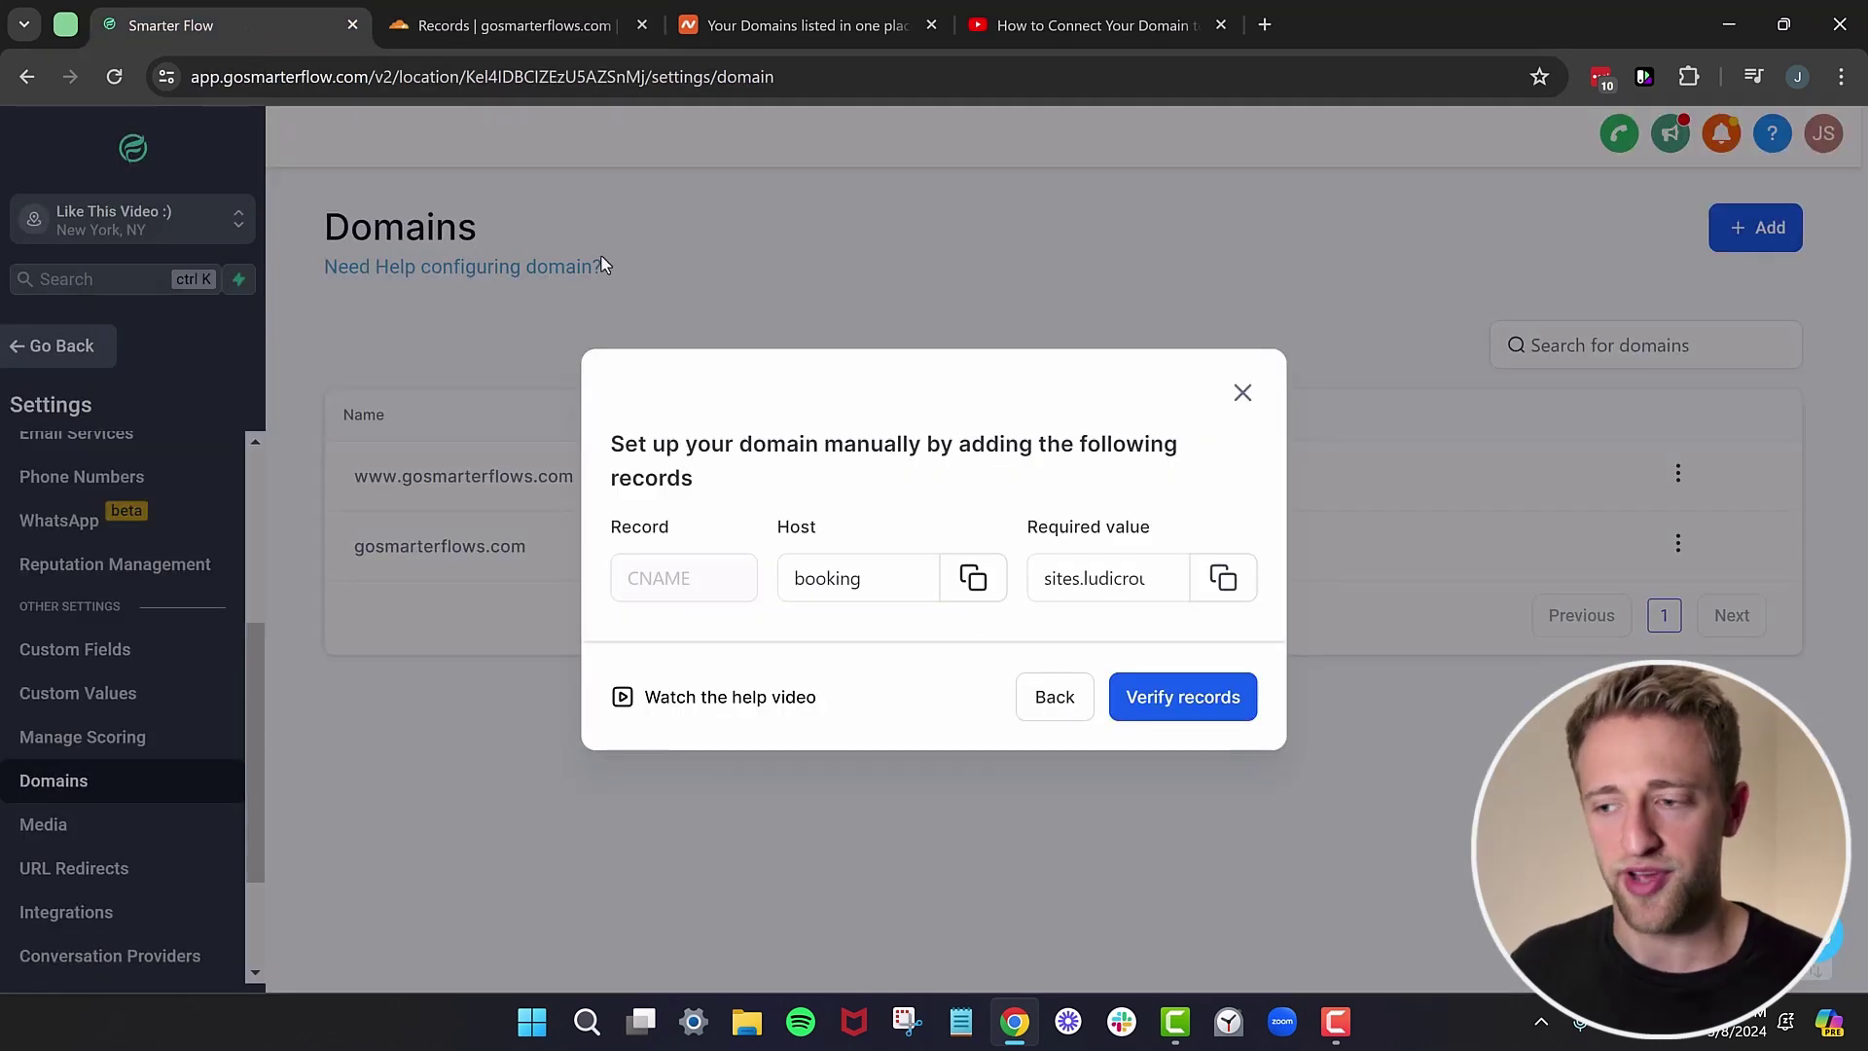
{"action": "left_click", "coordinate": [1180, 702]}
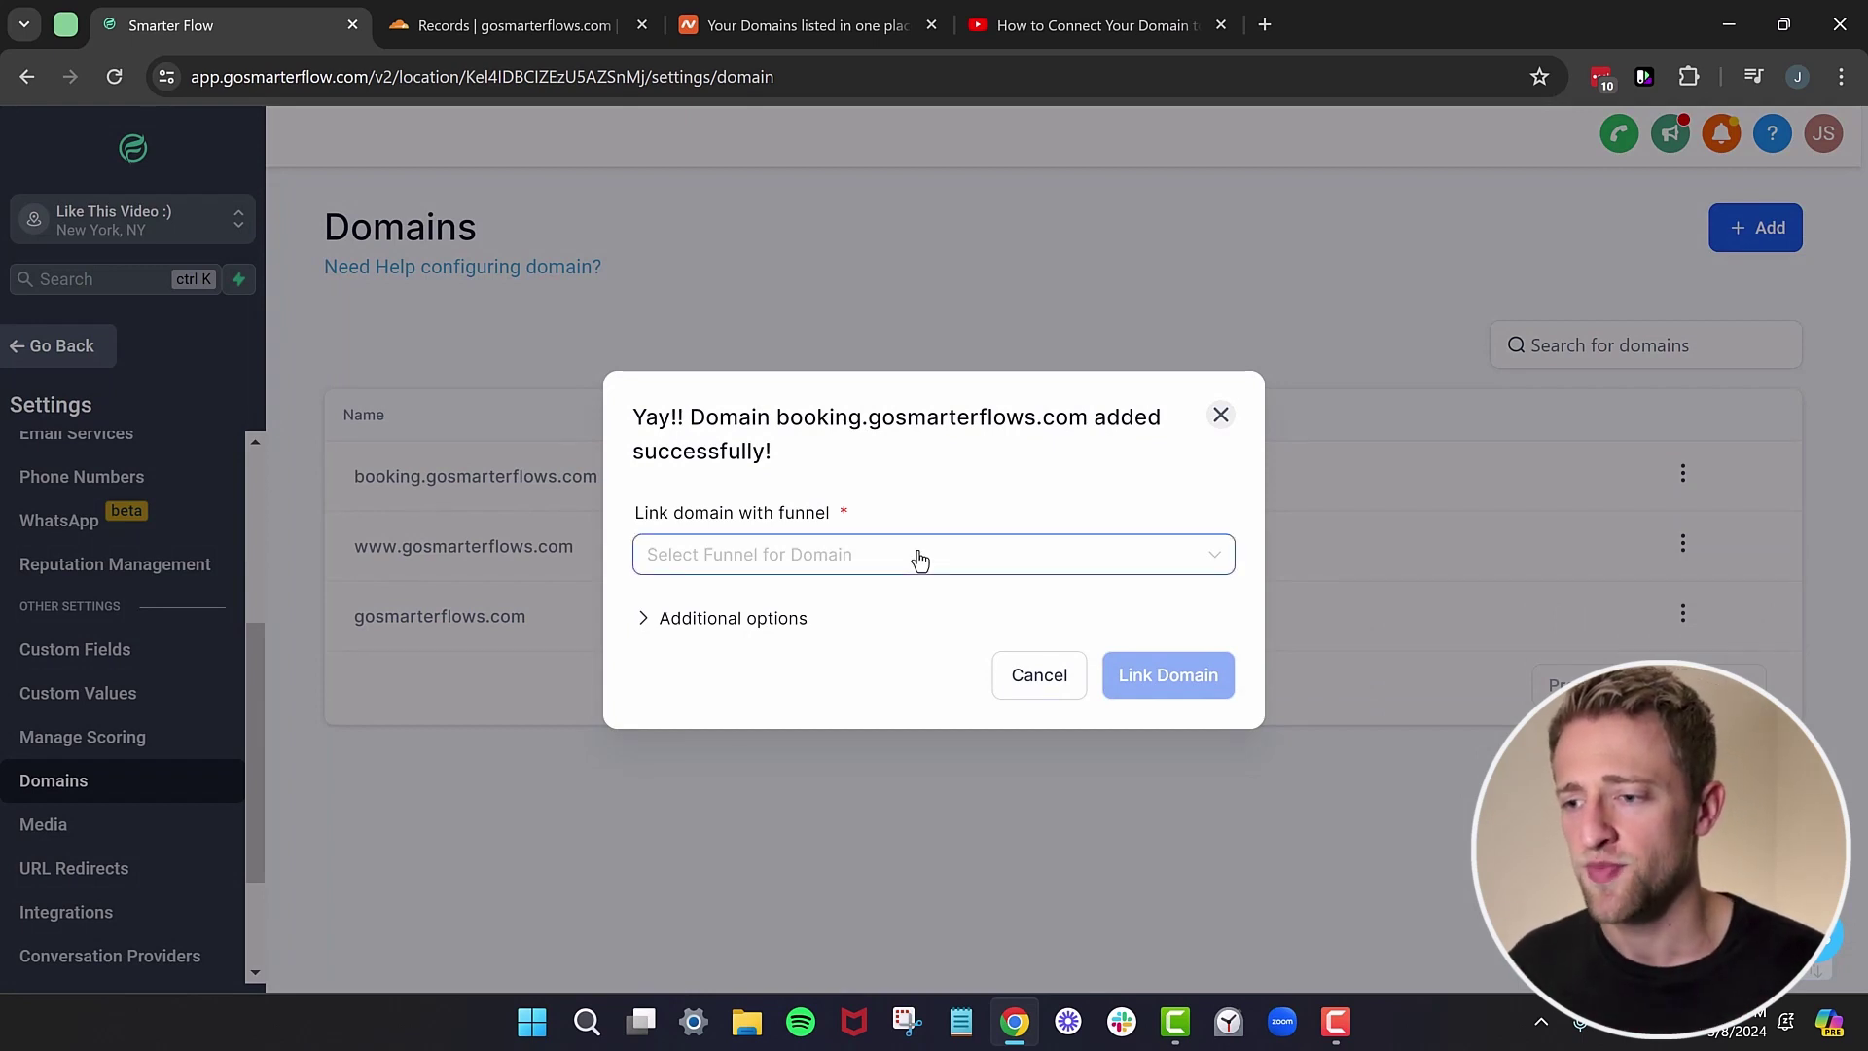
{"action": "left_click", "coordinate": [914, 554]}
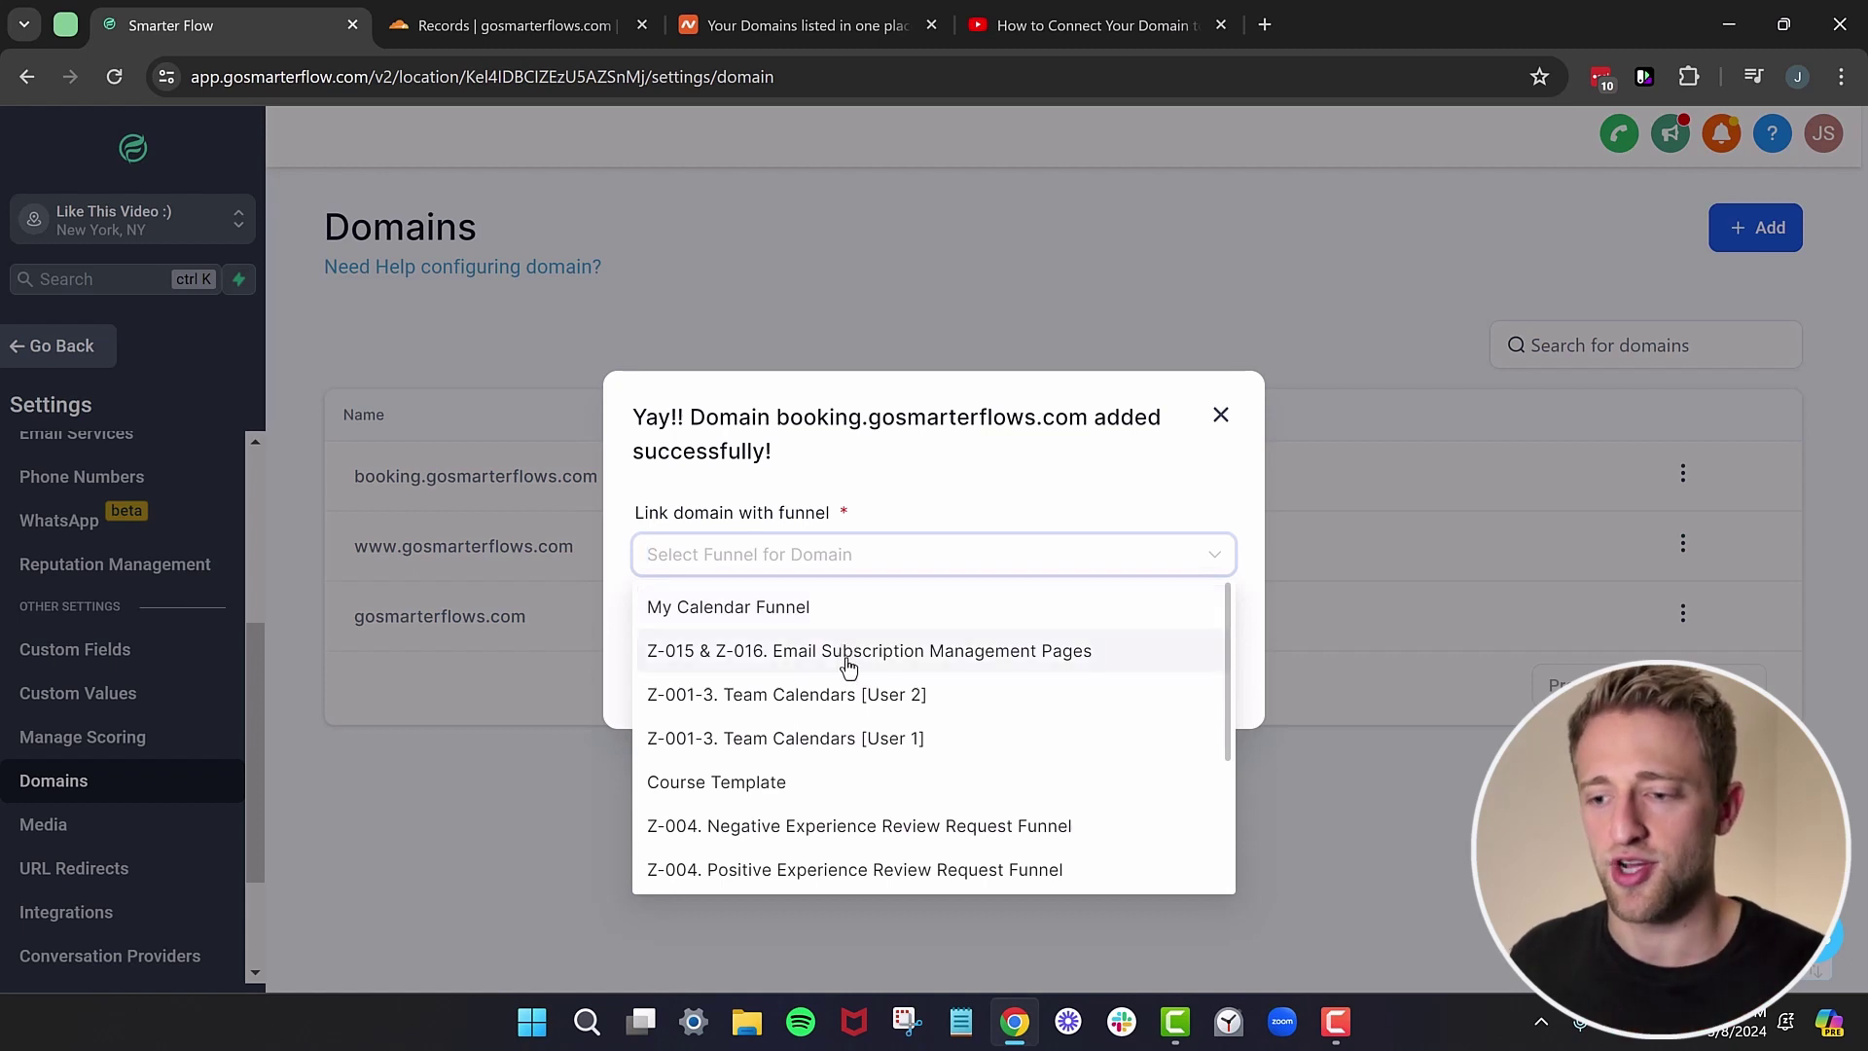
{"action": "scroll", "coordinate": [848, 667], "scroll_direction": "down", "scroll_amount": 3}
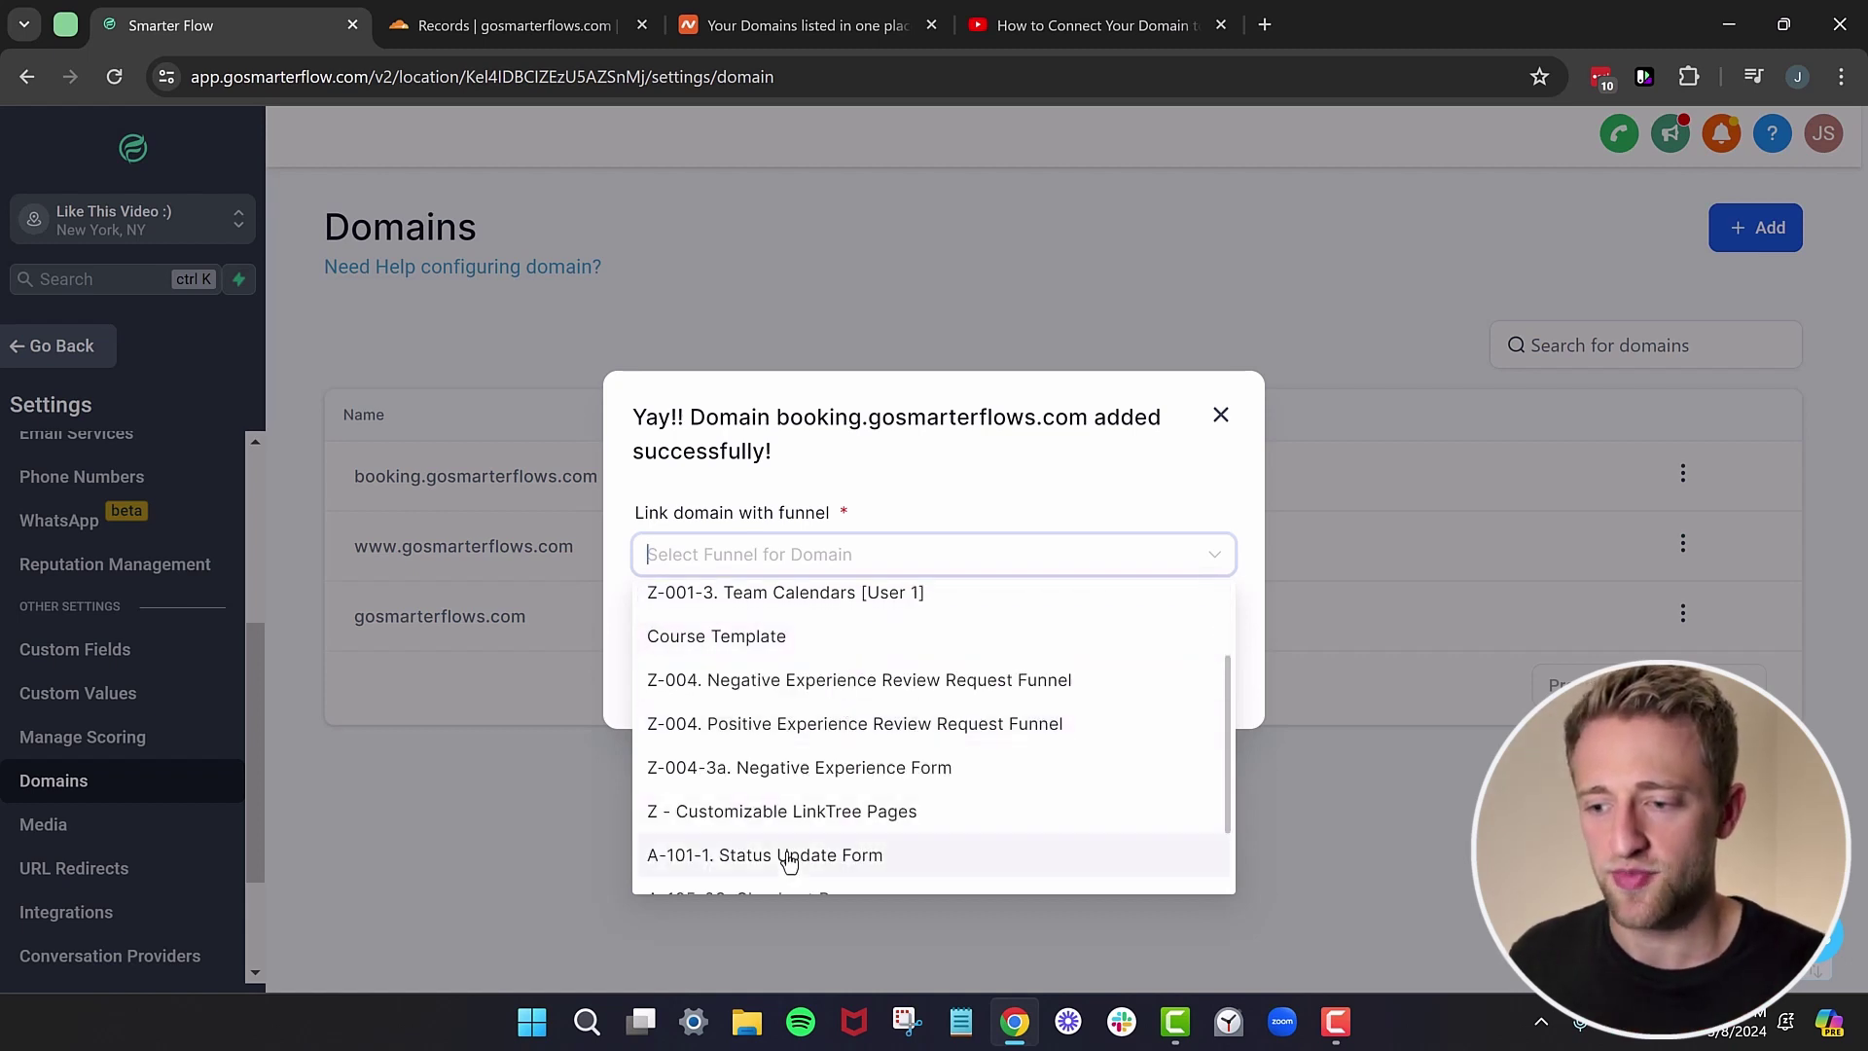
{"action": "left_click", "coordinate": [788, 861]}
{"action": "left_click", "coordinate": [868, 613]}
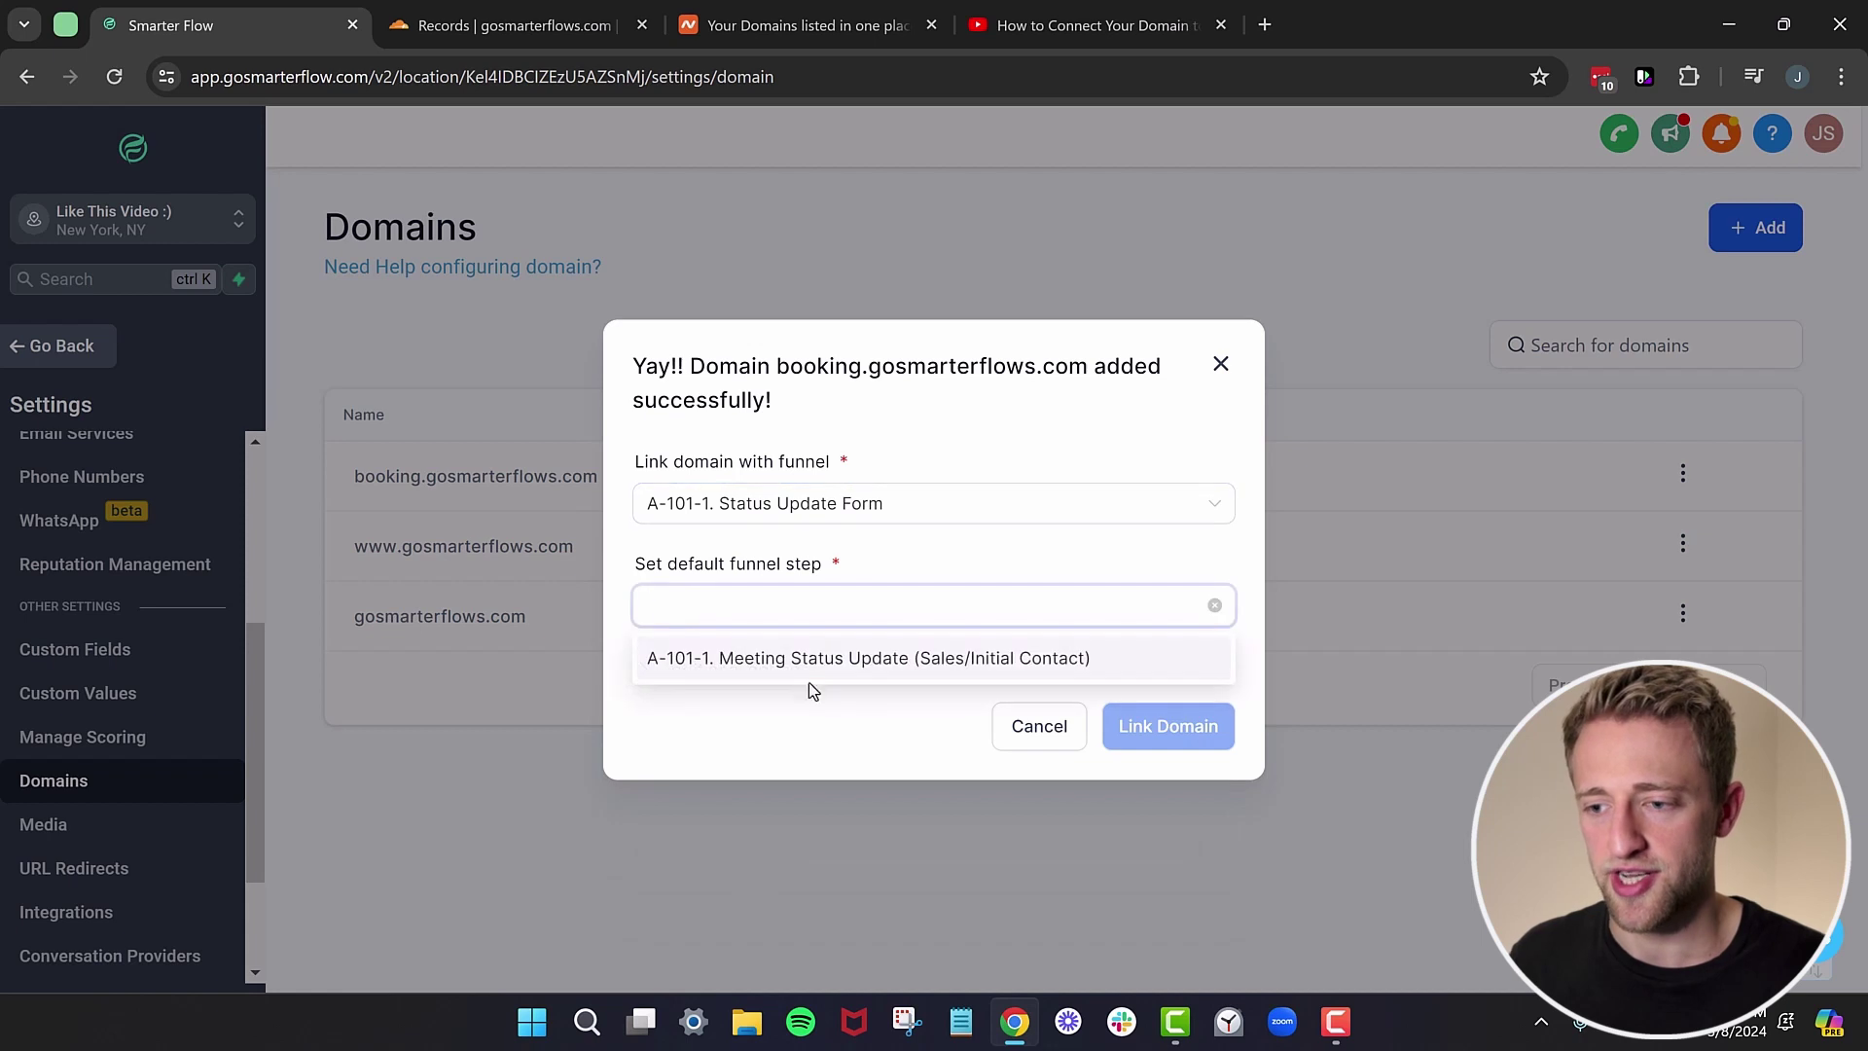
{"action": "left_click", "coordinate": [807, 675]}
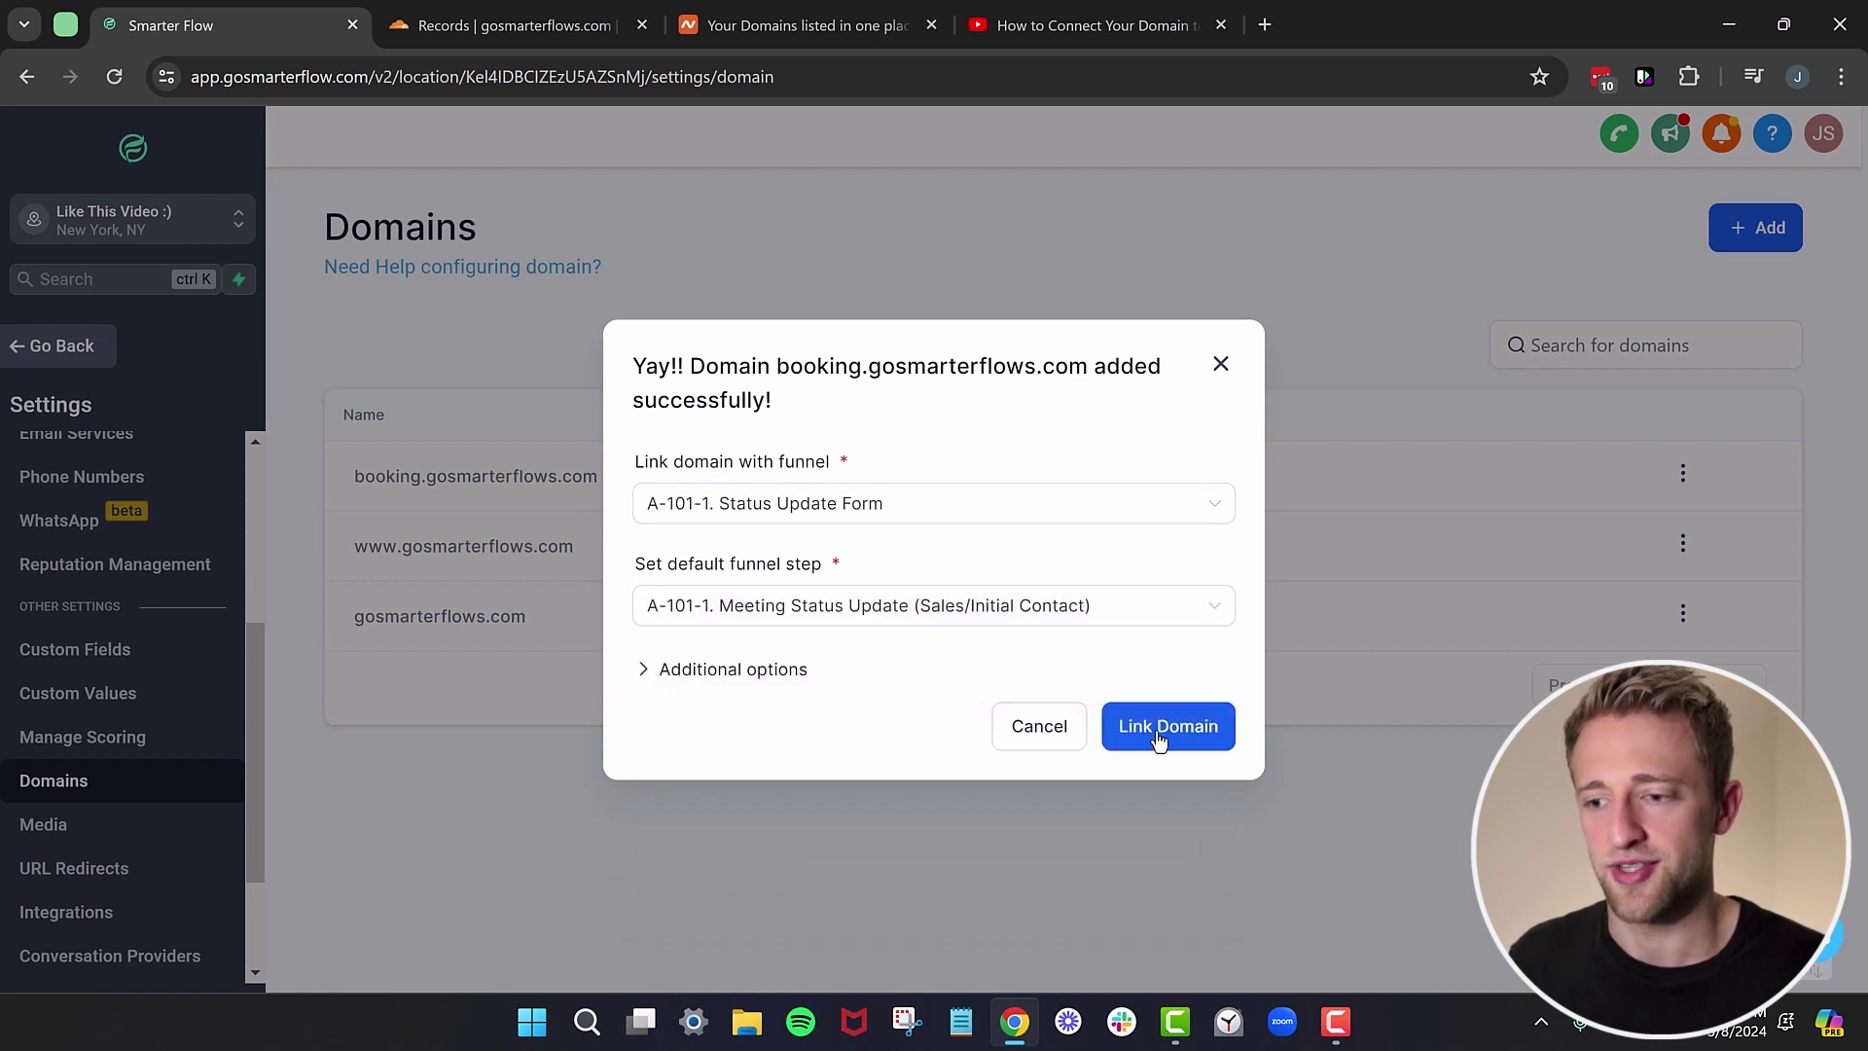
{"action": "left_click", "coordinate": [1159, 741]}
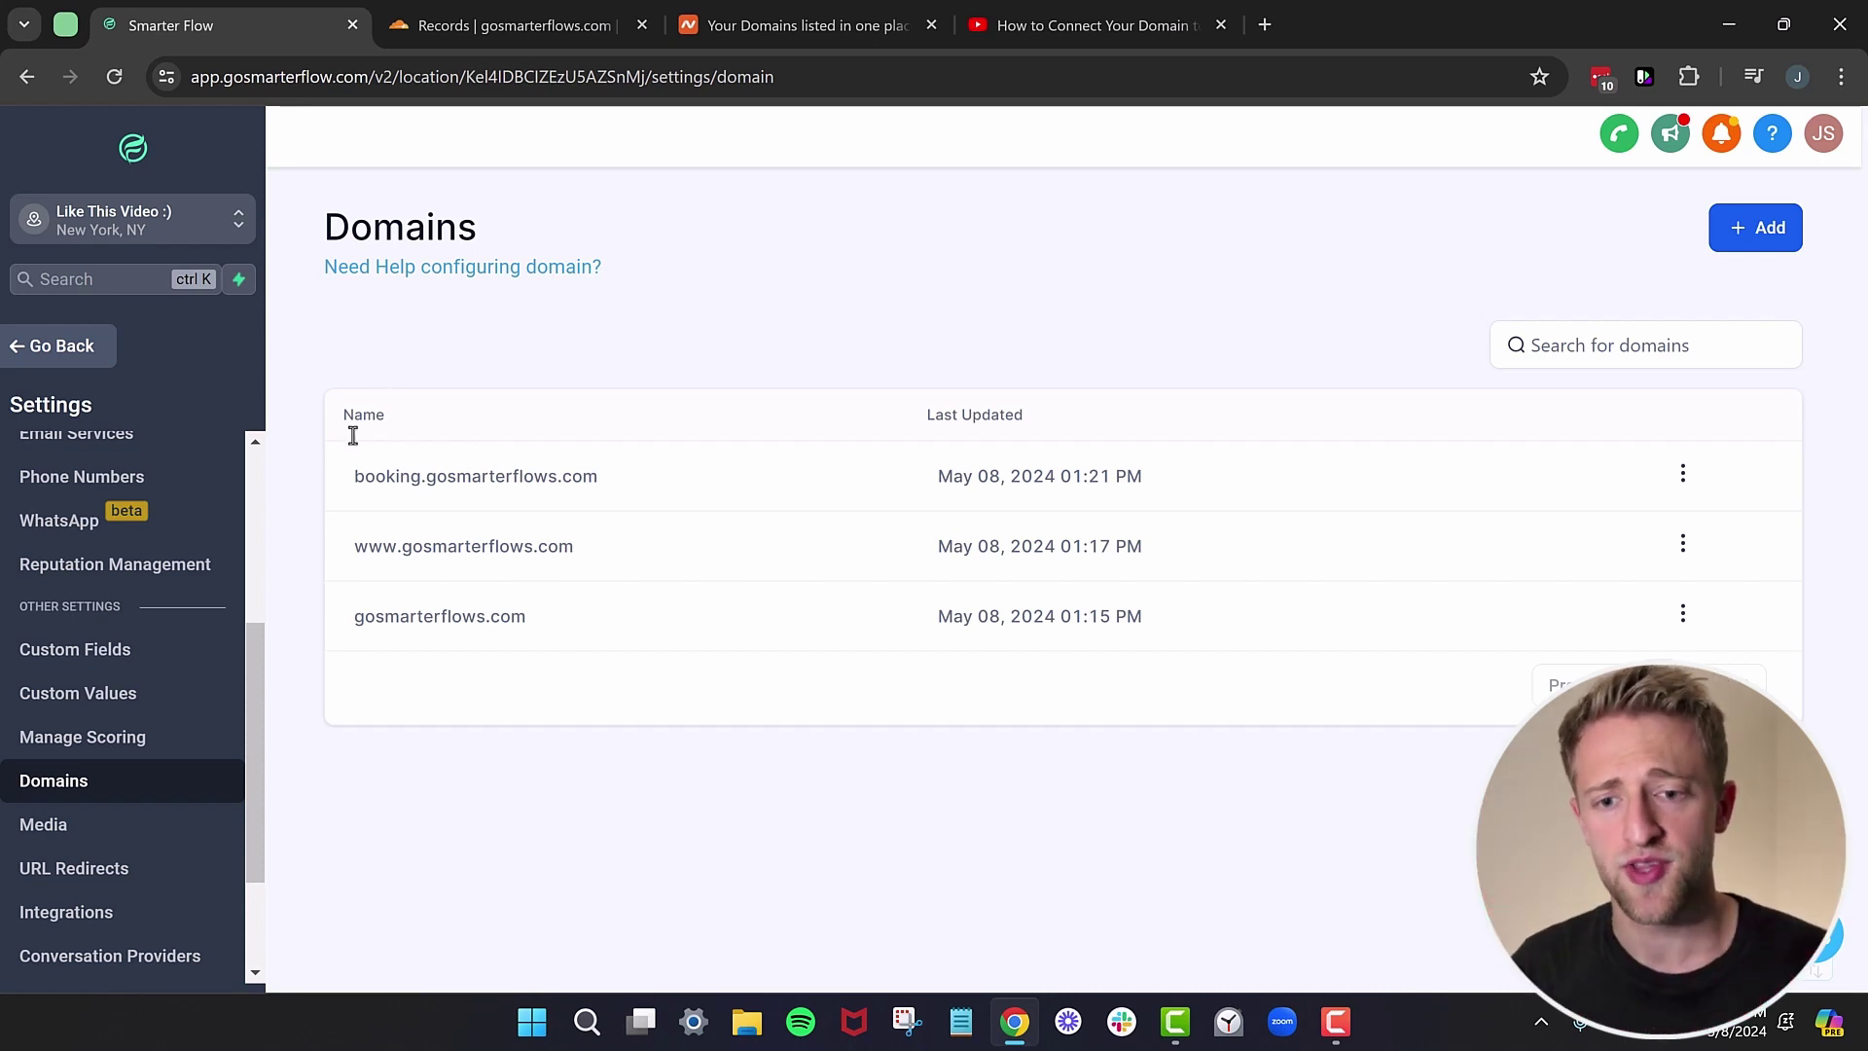
In the calendar settings, open the sharing options of User 1's Schedule A Call calendar and copy its scheduling link.
{"action": "scroll", "coordinate": [125, 662], "scroll_direction": "up", "scroll_amount": 3}
{"action": "left_click", "coordinate": [87, 610]}
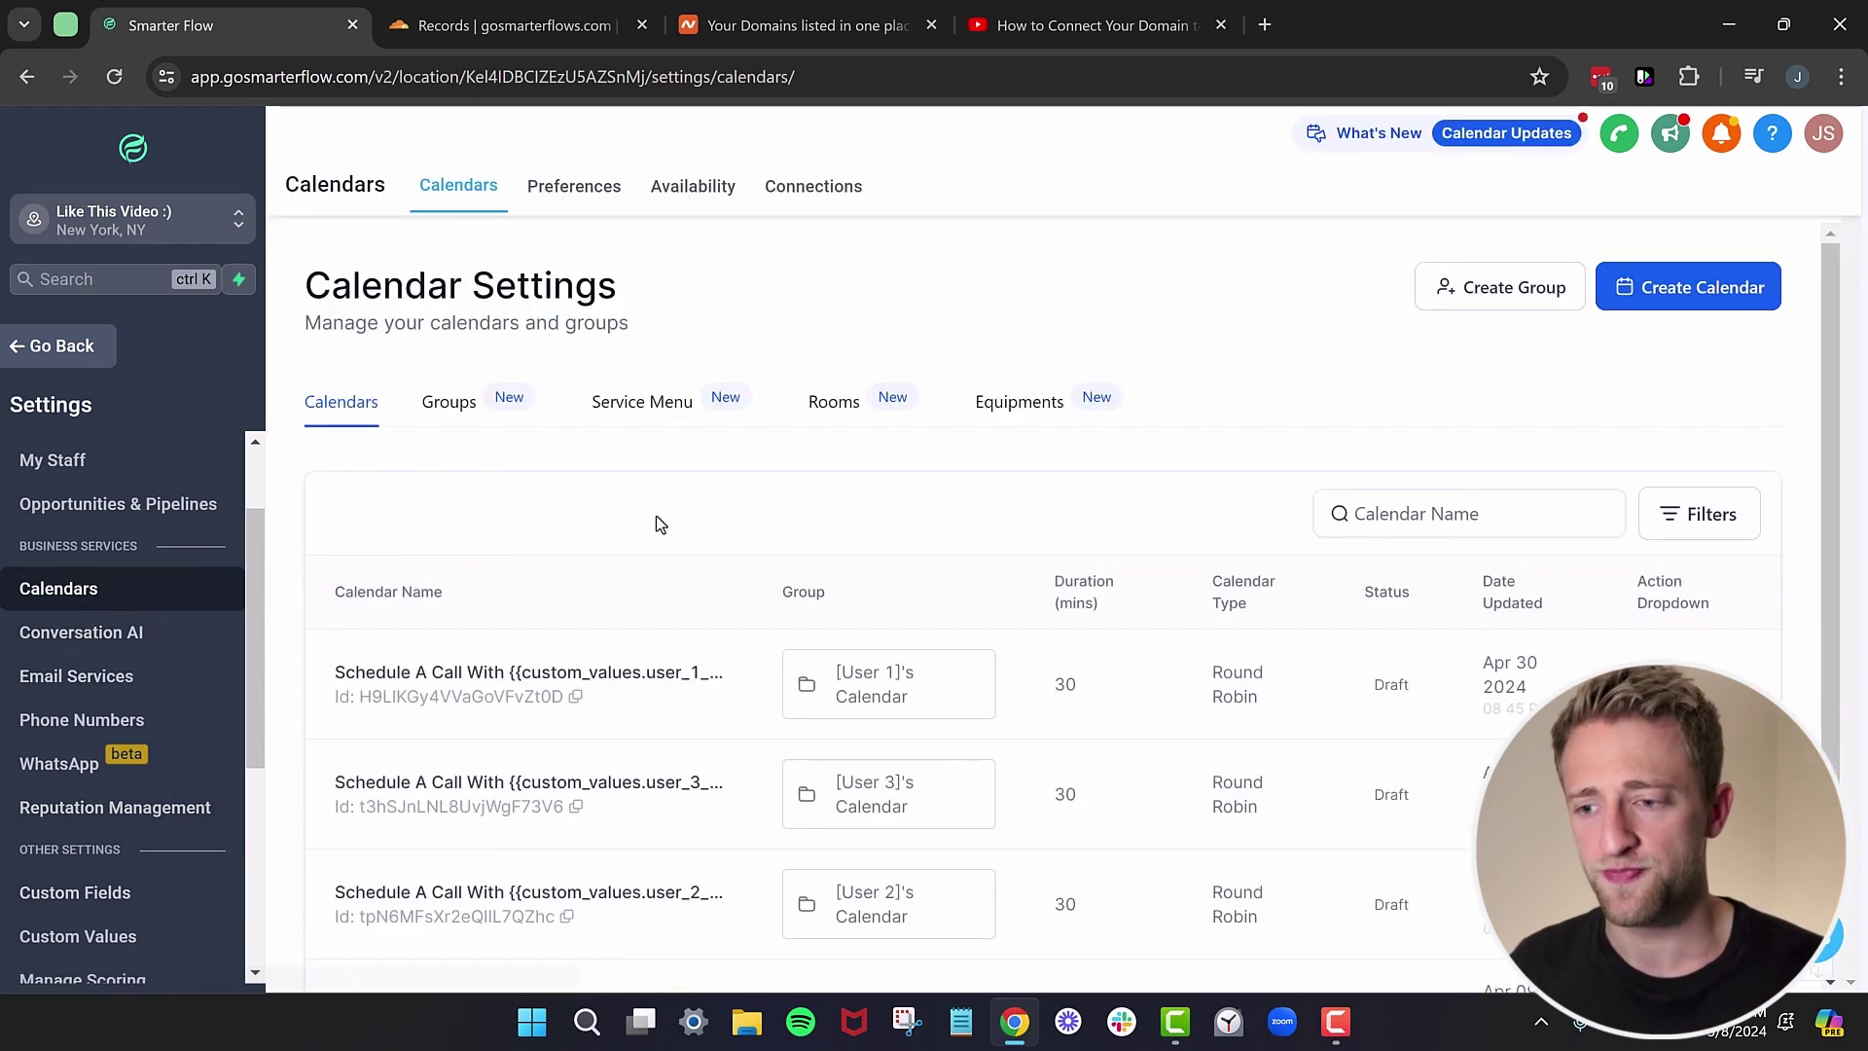
{"action": "scroll", "coordinate": [768, 526], "scroll_direction": "down", "scroll_amount": 1}
{"action": "left_click", "coordinate": [1658, 569]}
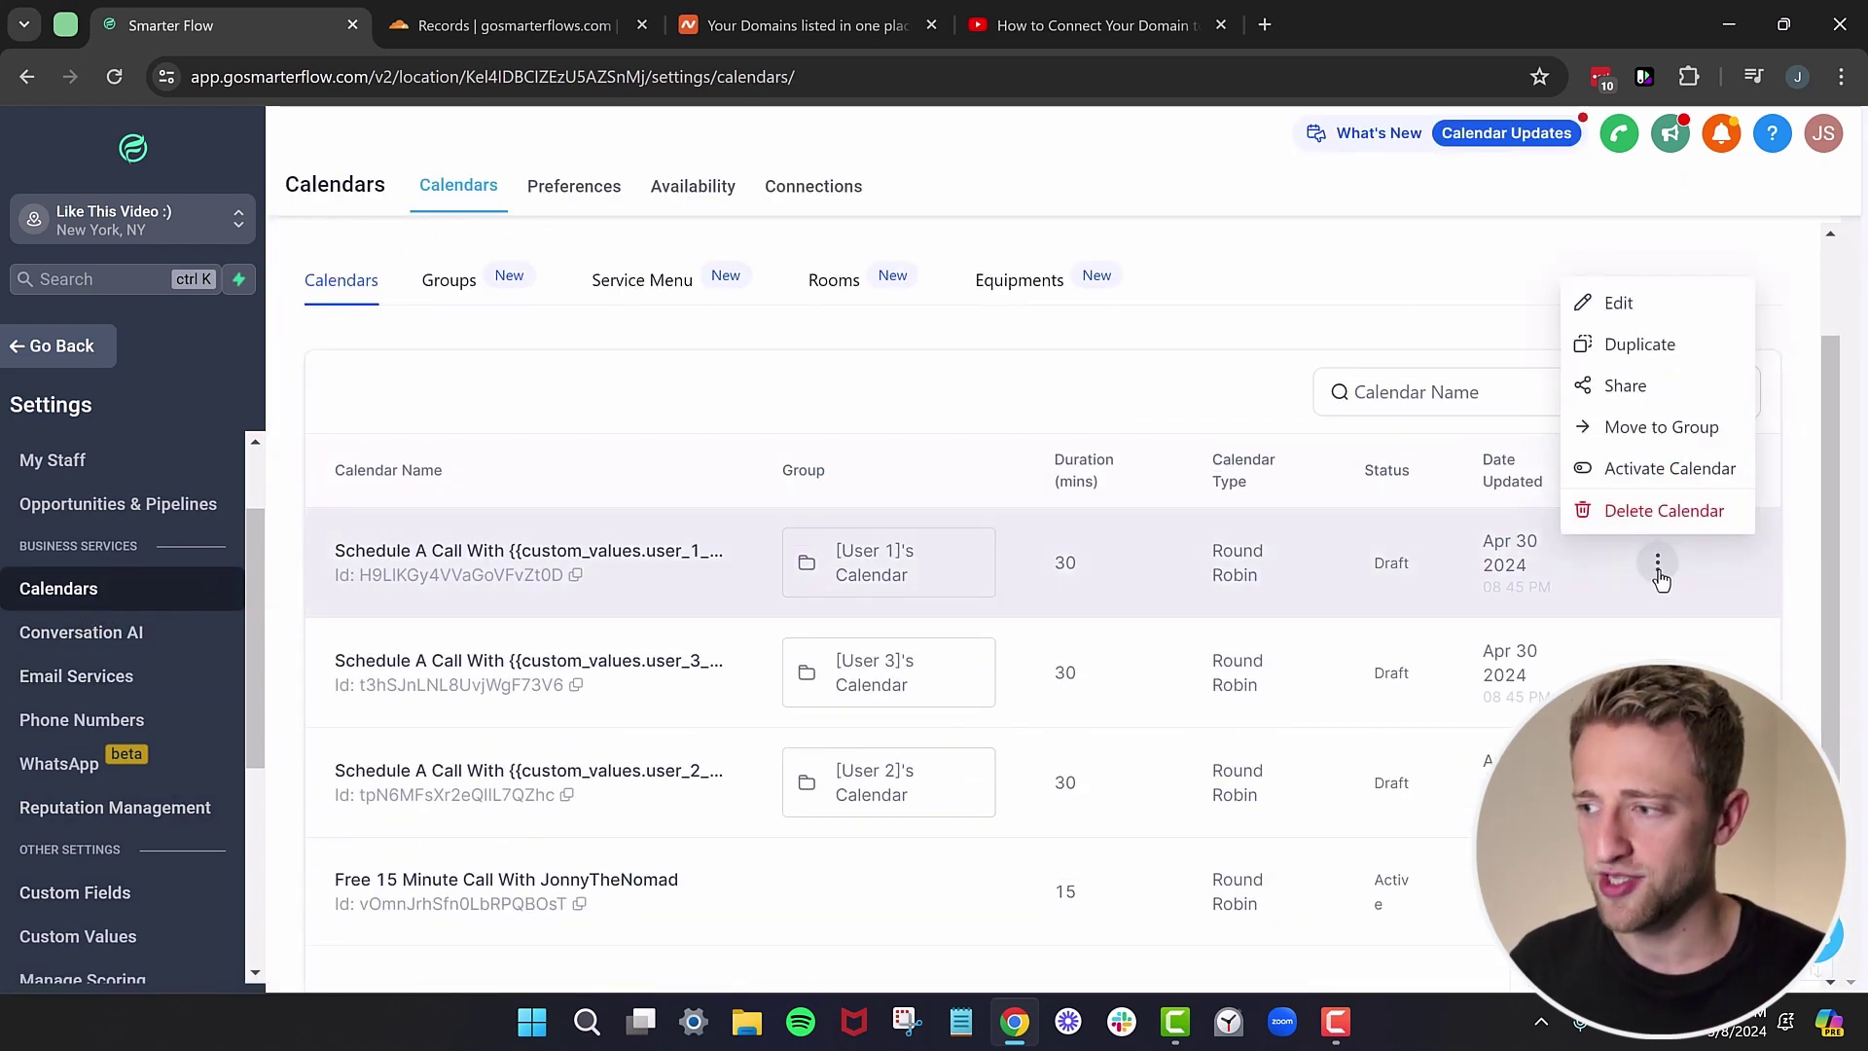
{"action": "left_click", "coordinate": [1615, 387]}
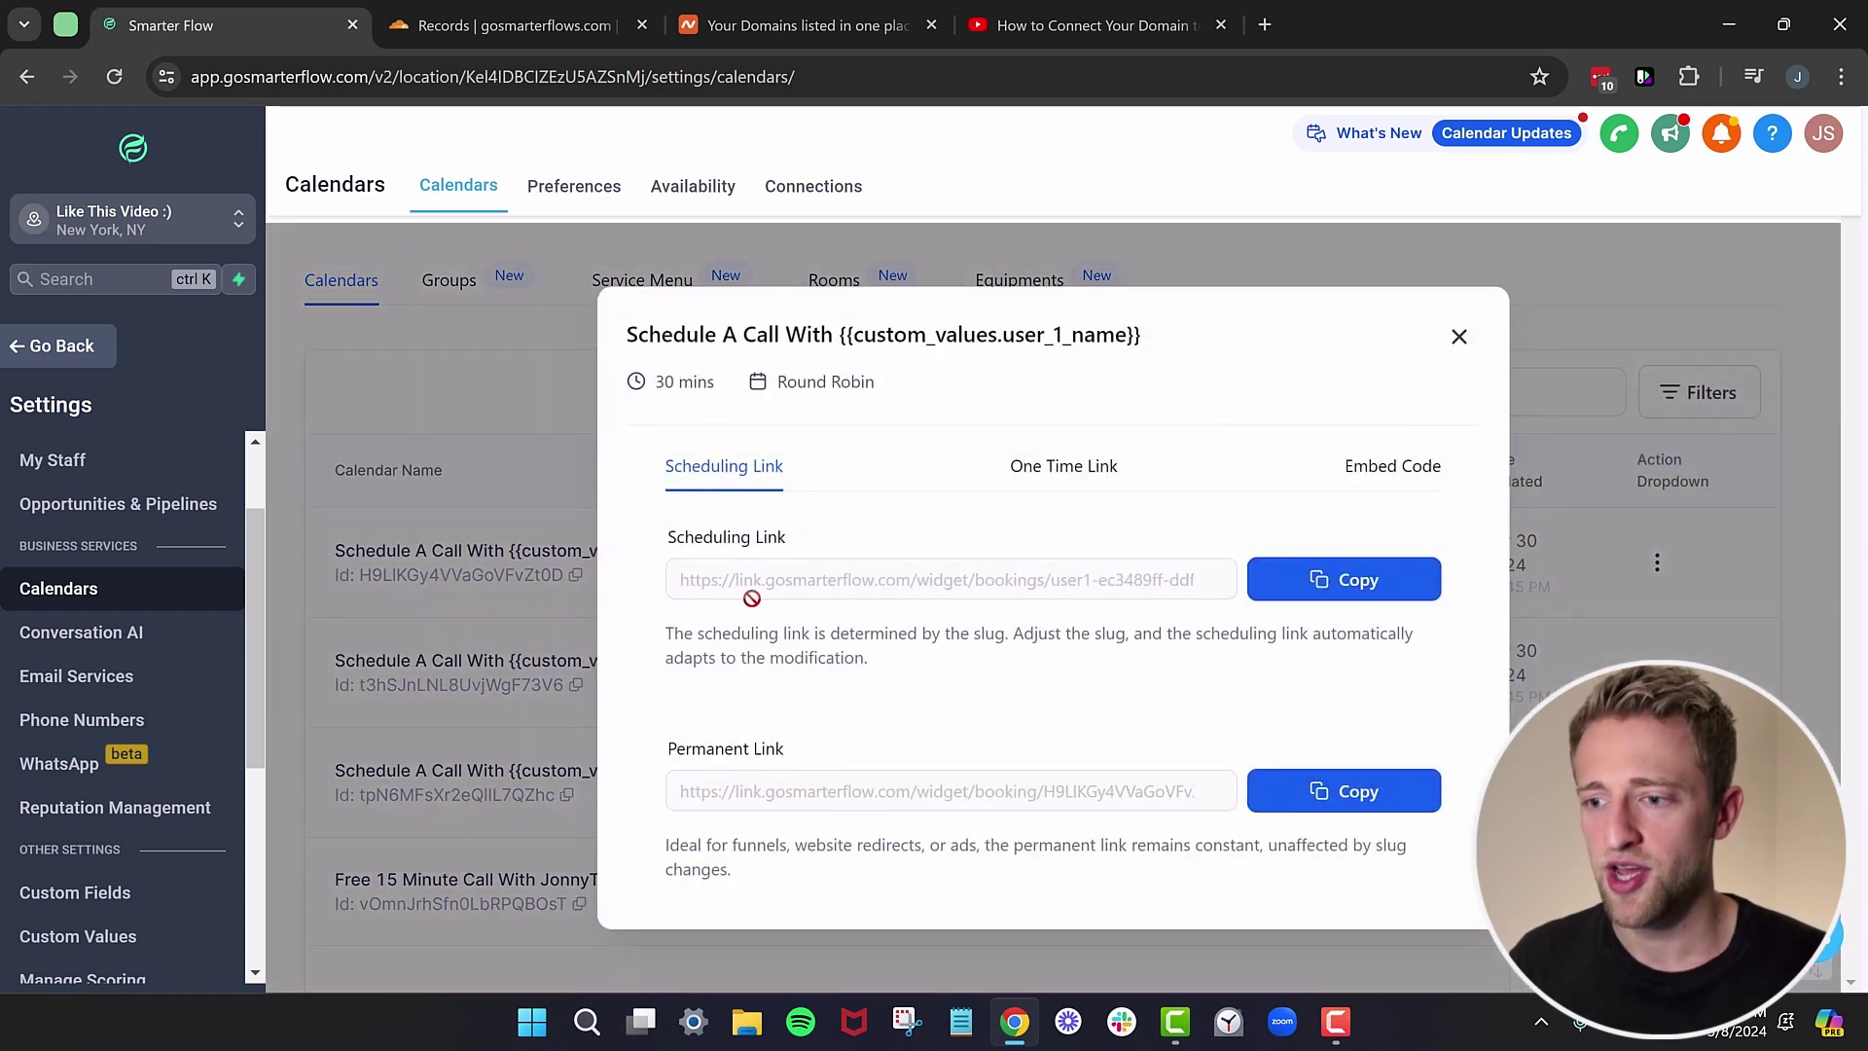
{"action": "left_click", "coordinate": [1300, 601]}
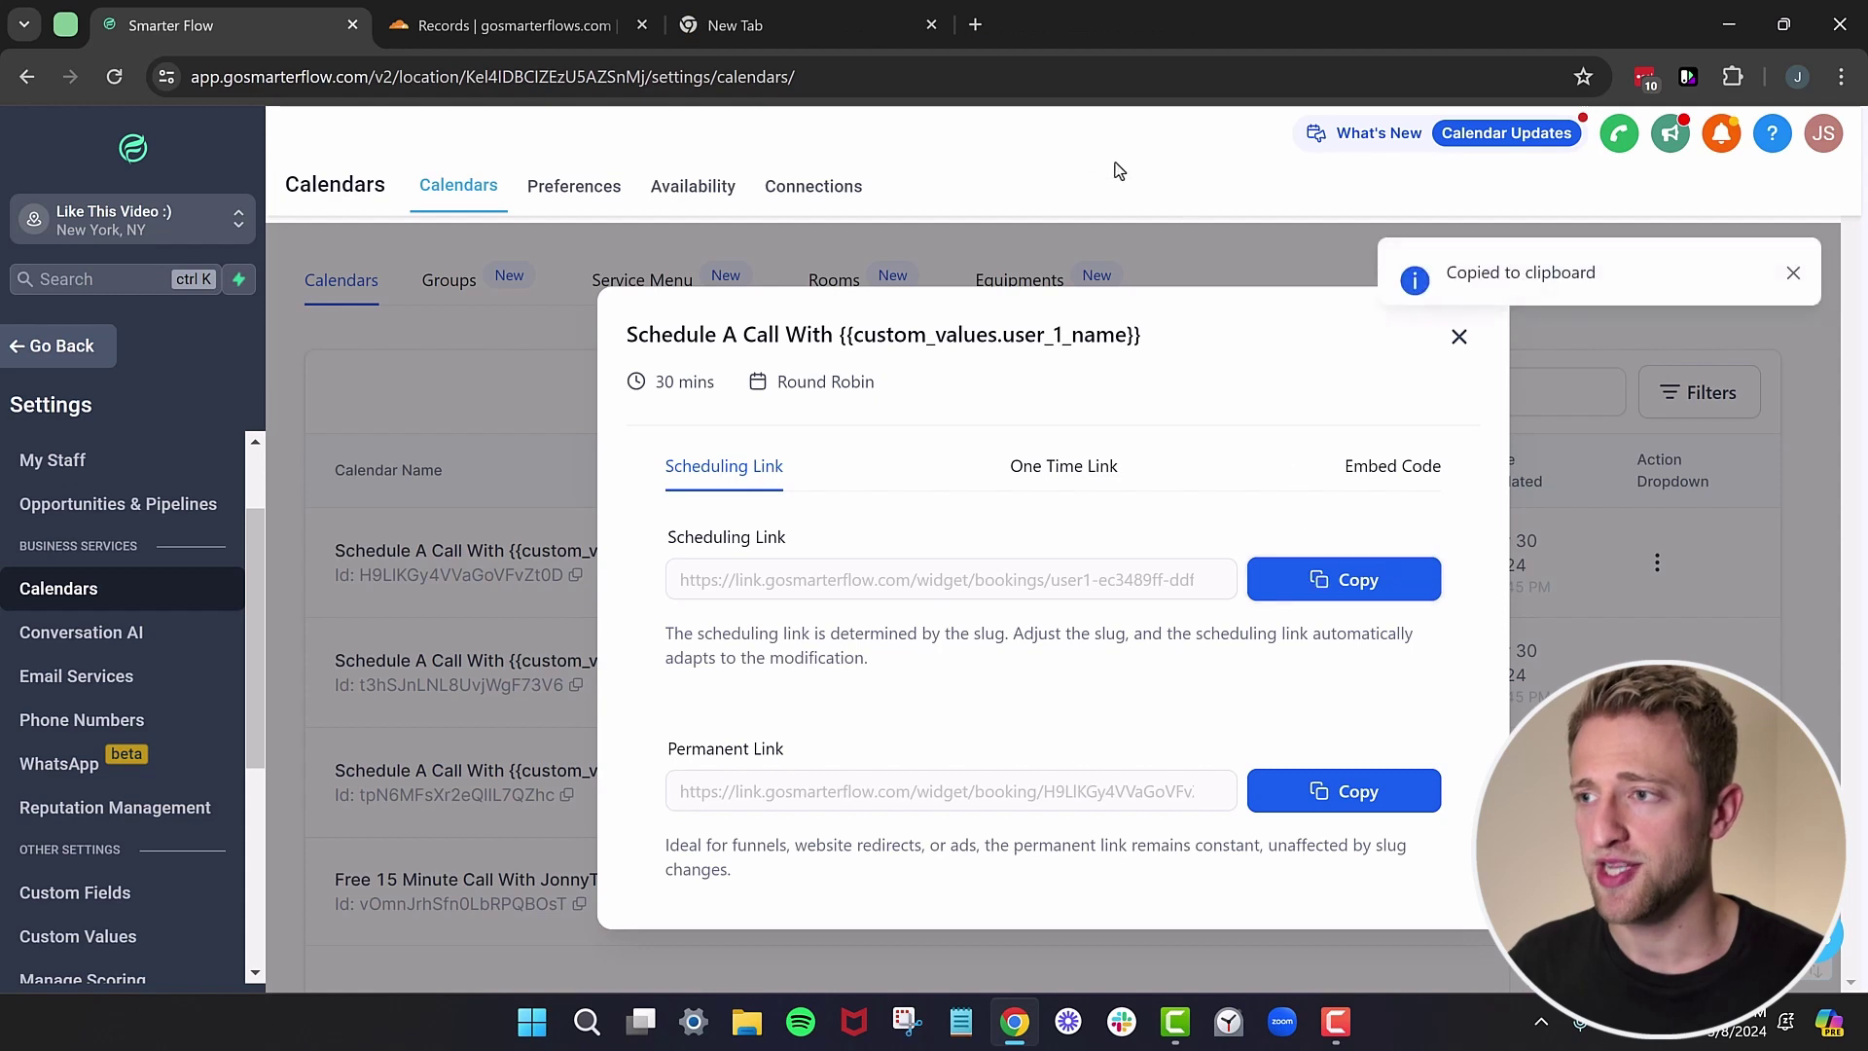
Paste the scheduling link into the new browser tab's address, examine its domain portion, and return to Smarter Flow.
{"action": "left_click", "coordinate": [796, 24]}
{"action": "left_click", "coordinate": [808, 76]}
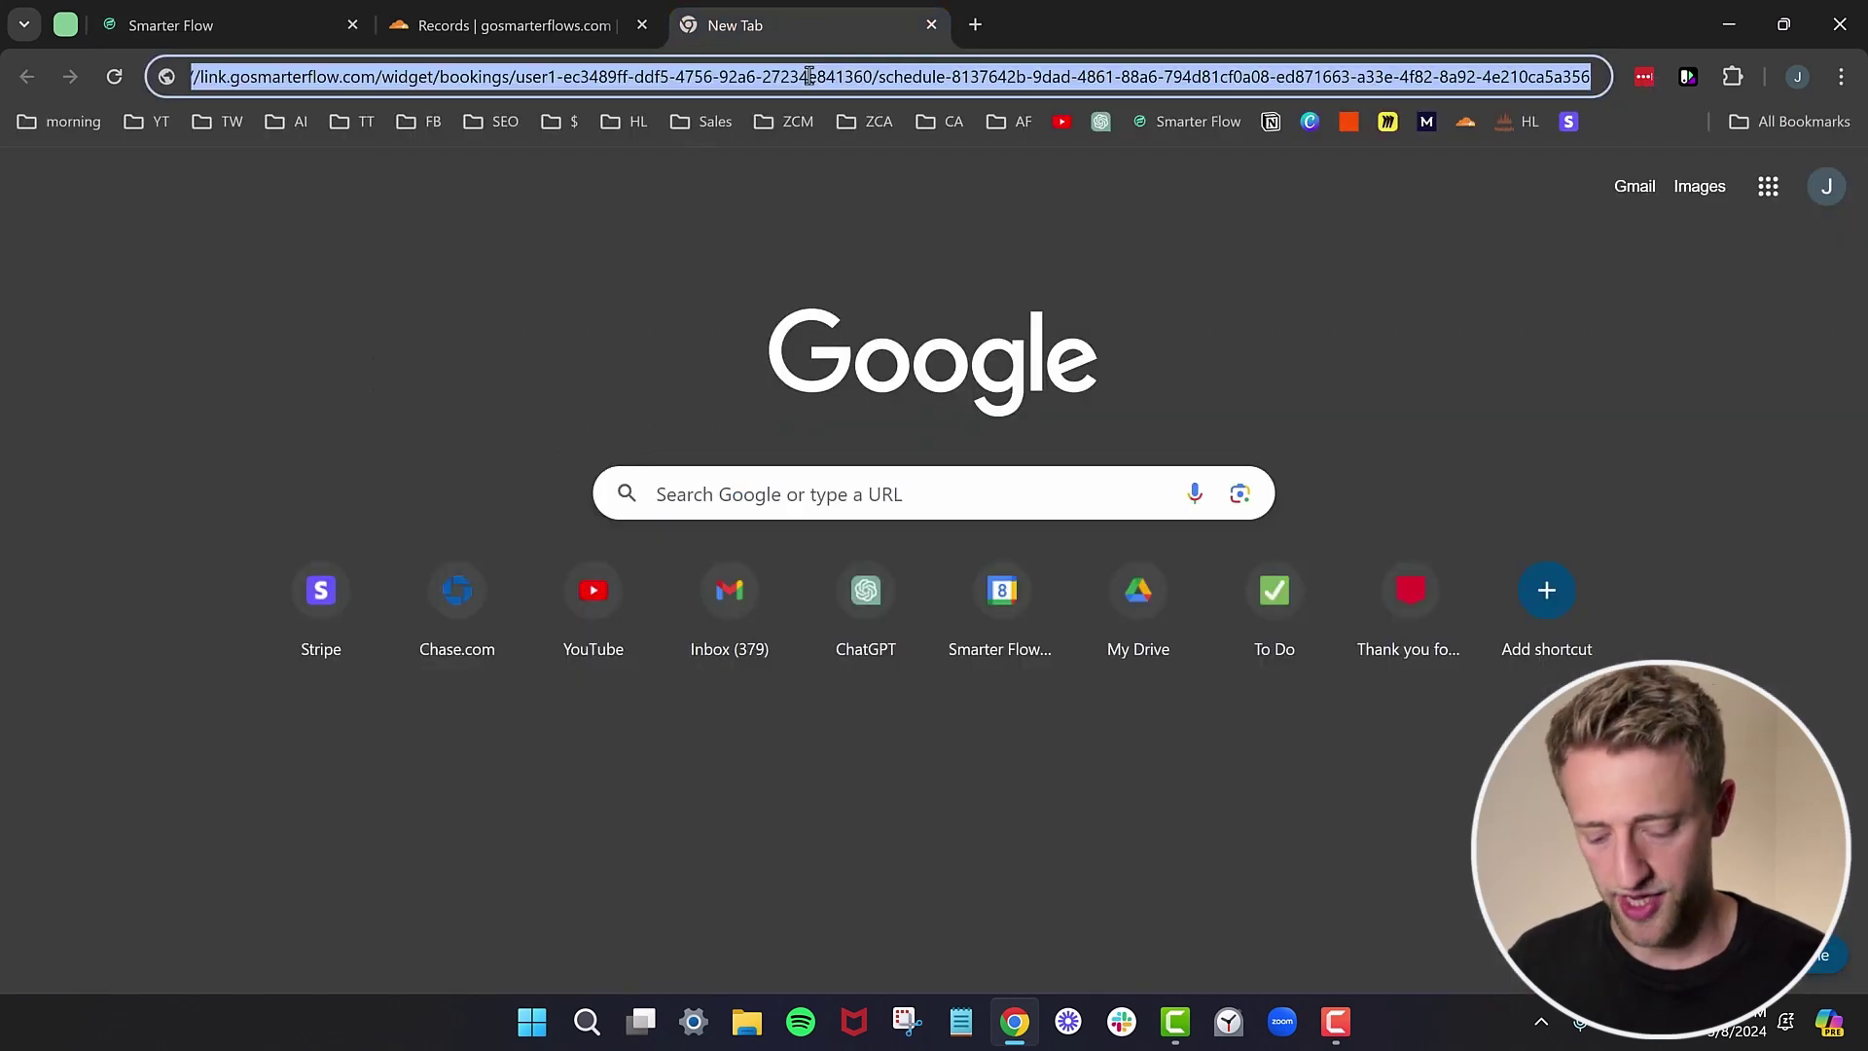
{"action": "key", "text": "ctrl+v"}
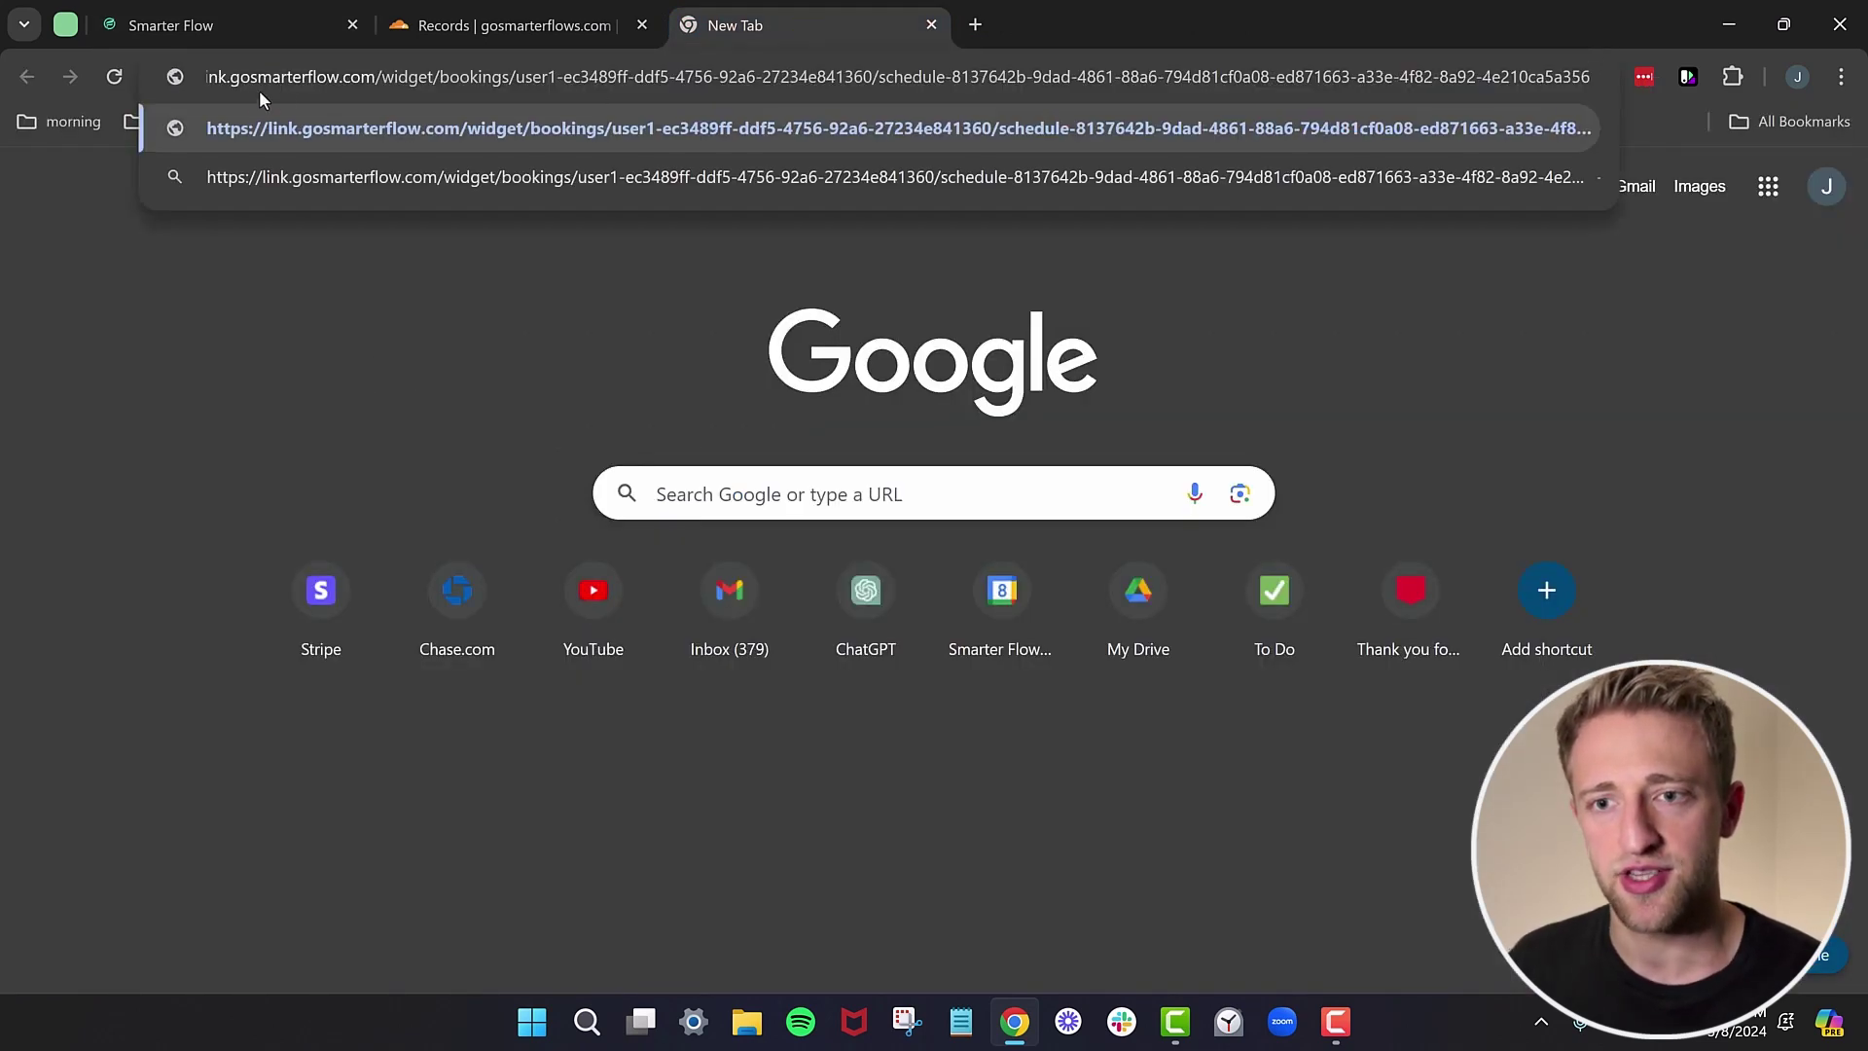
{"action": "left_click_drag", "start_coordinate": [229, 76], "coordinate": [375, 76]}
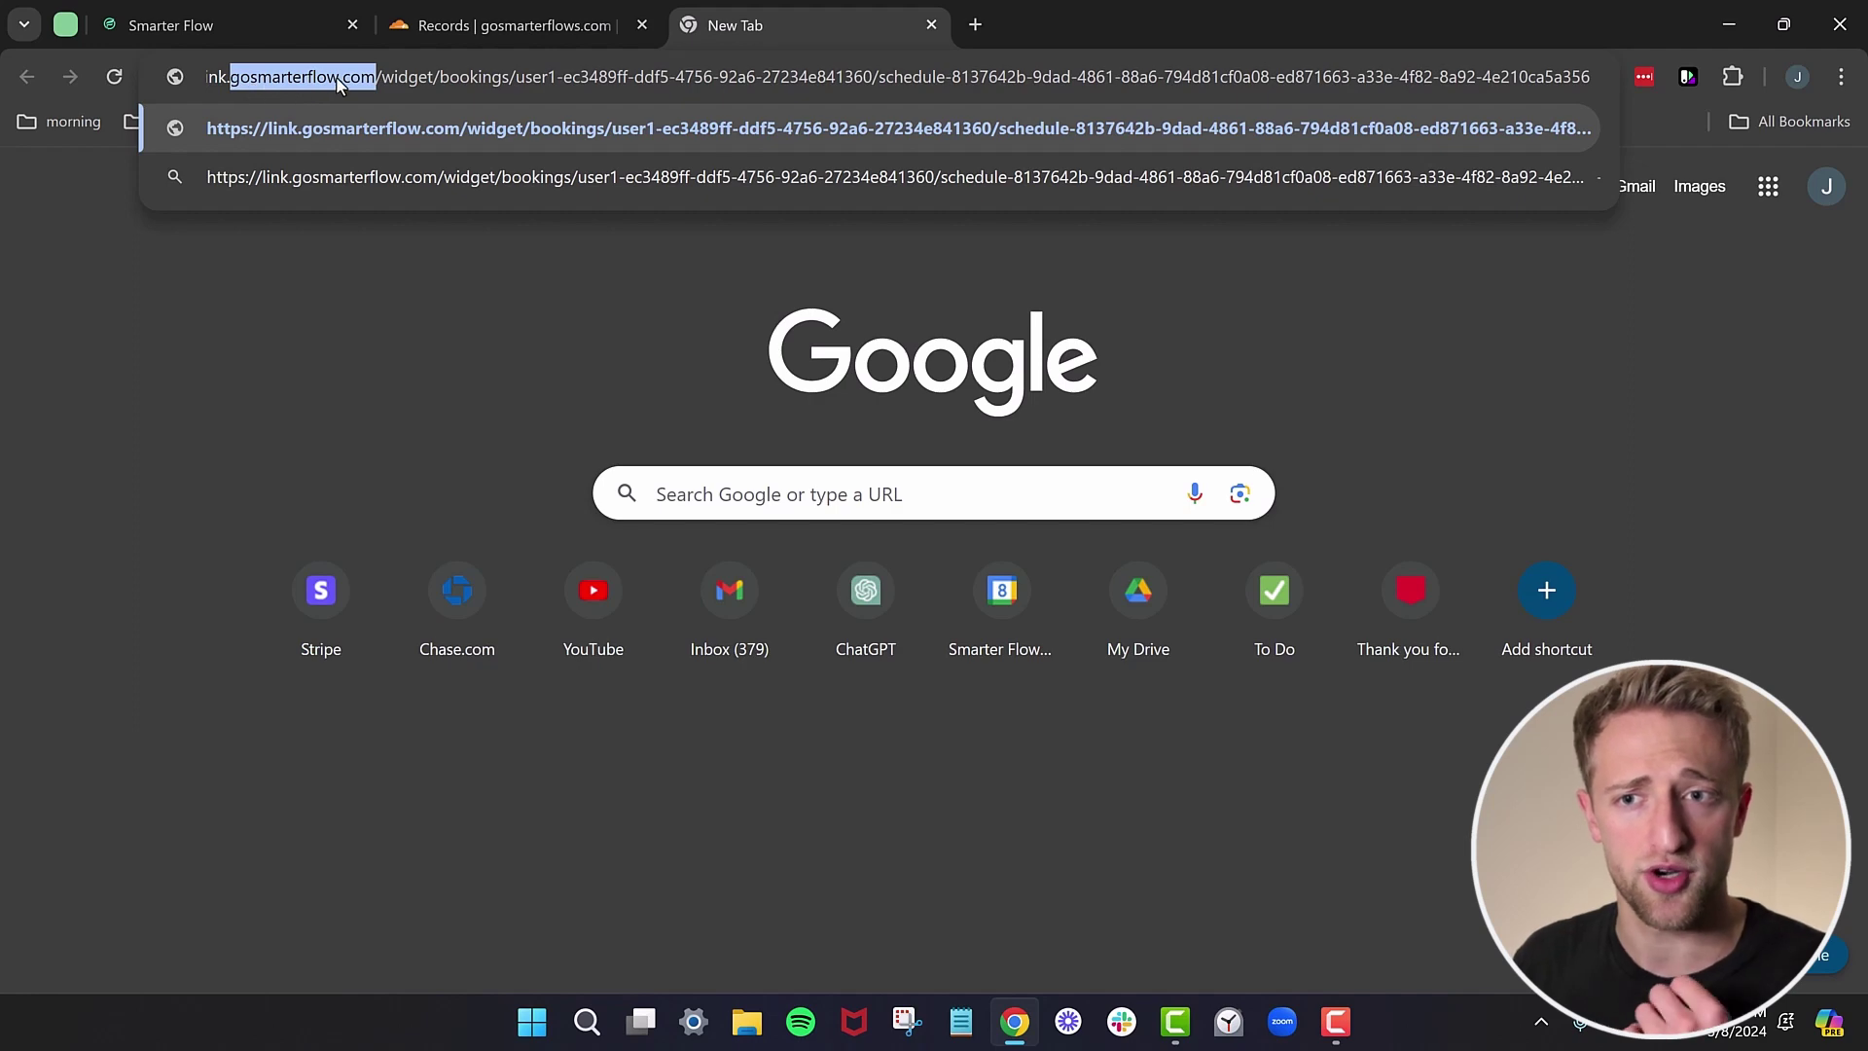
{"action": "left_click", "coordinate": [245, 15]}
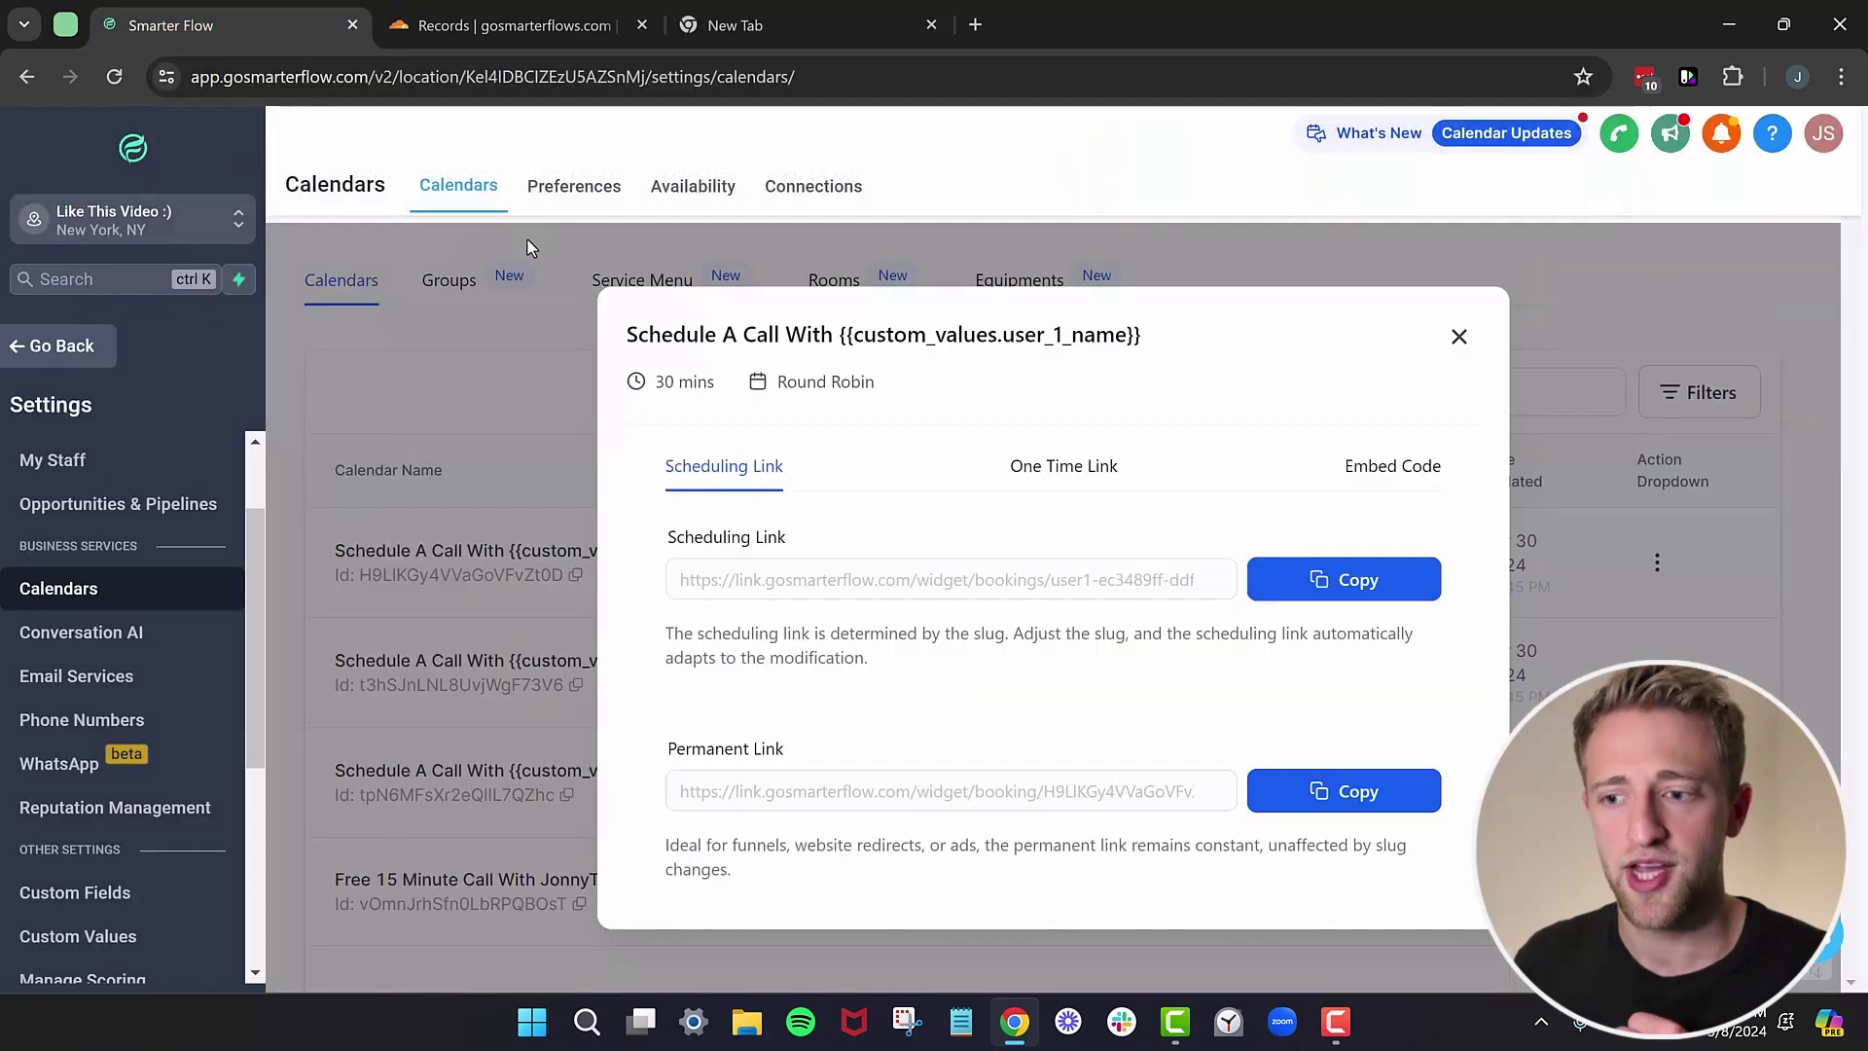
Close the calendar's sharing options and go to the Branded Domain field in the Business Profile settings.
{"action": "left_click", "coordinate": [1460, 336]}
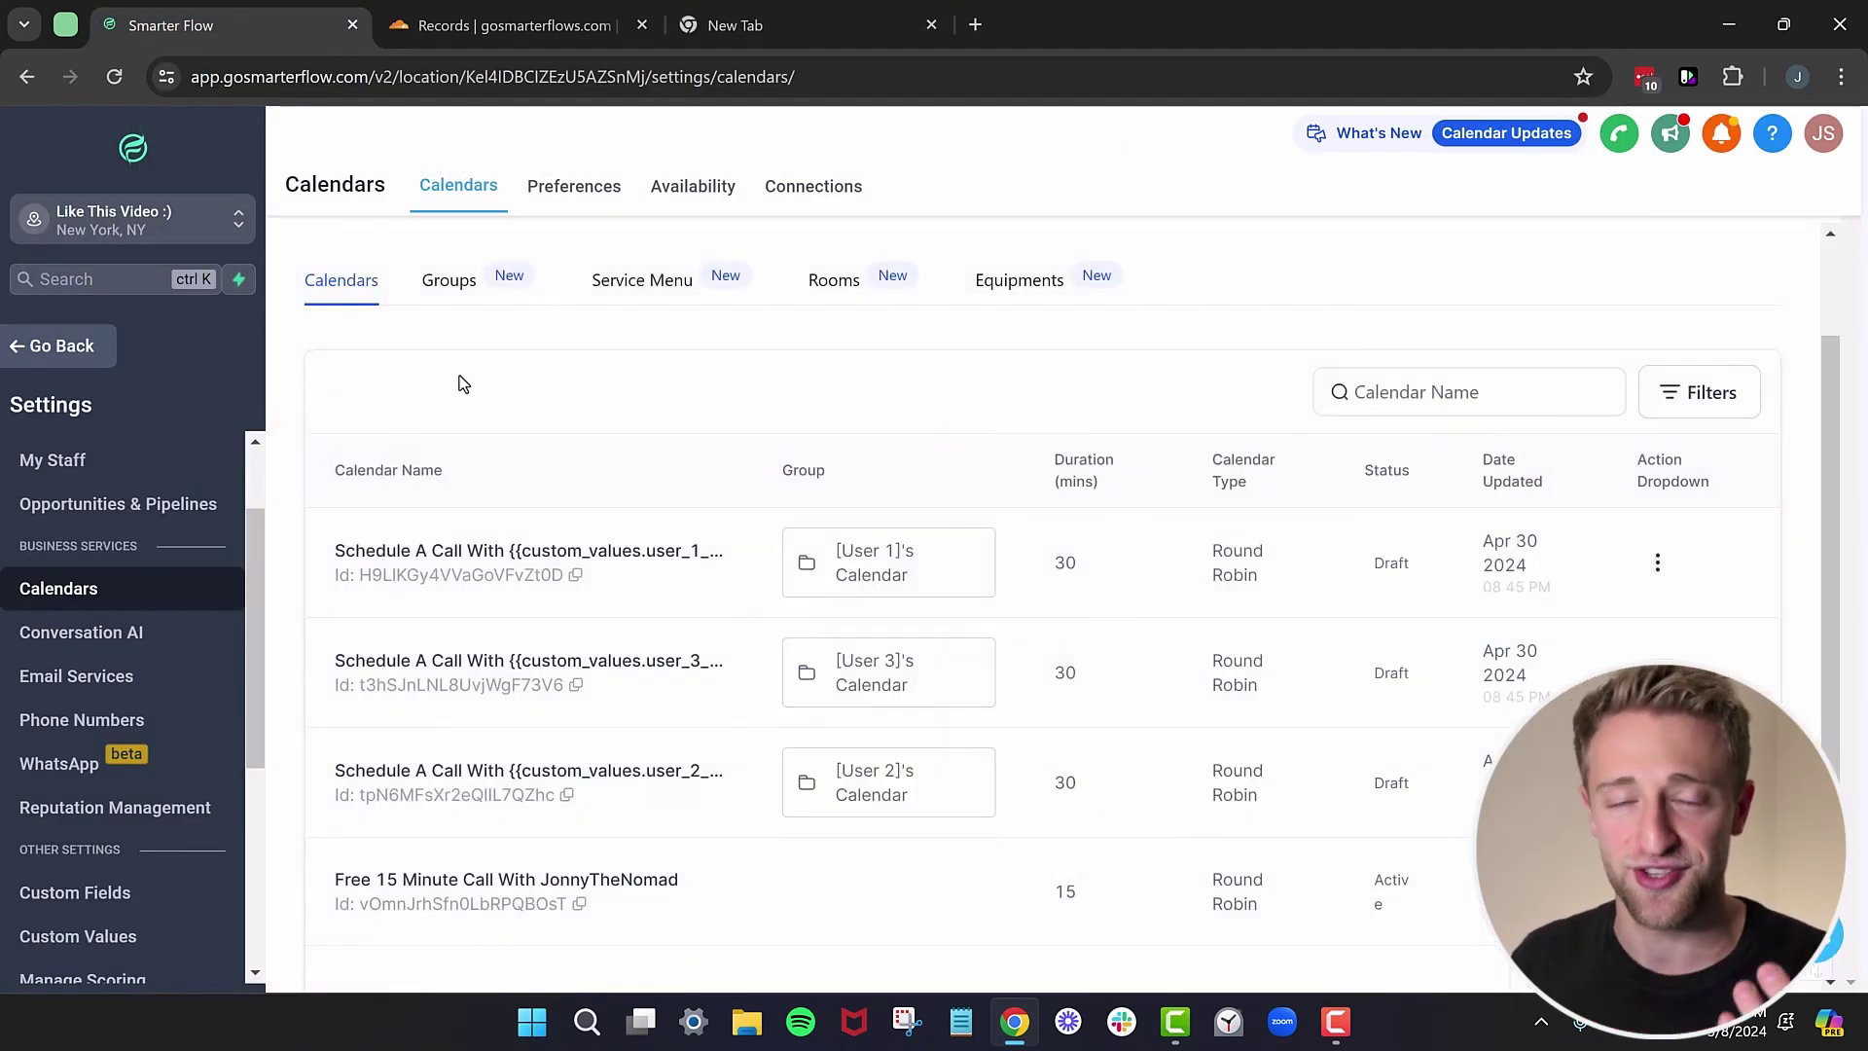
{"action": "scroll", "coordinate": [159, 536], "scroll_direction": "up", "scroll_amount": 3}
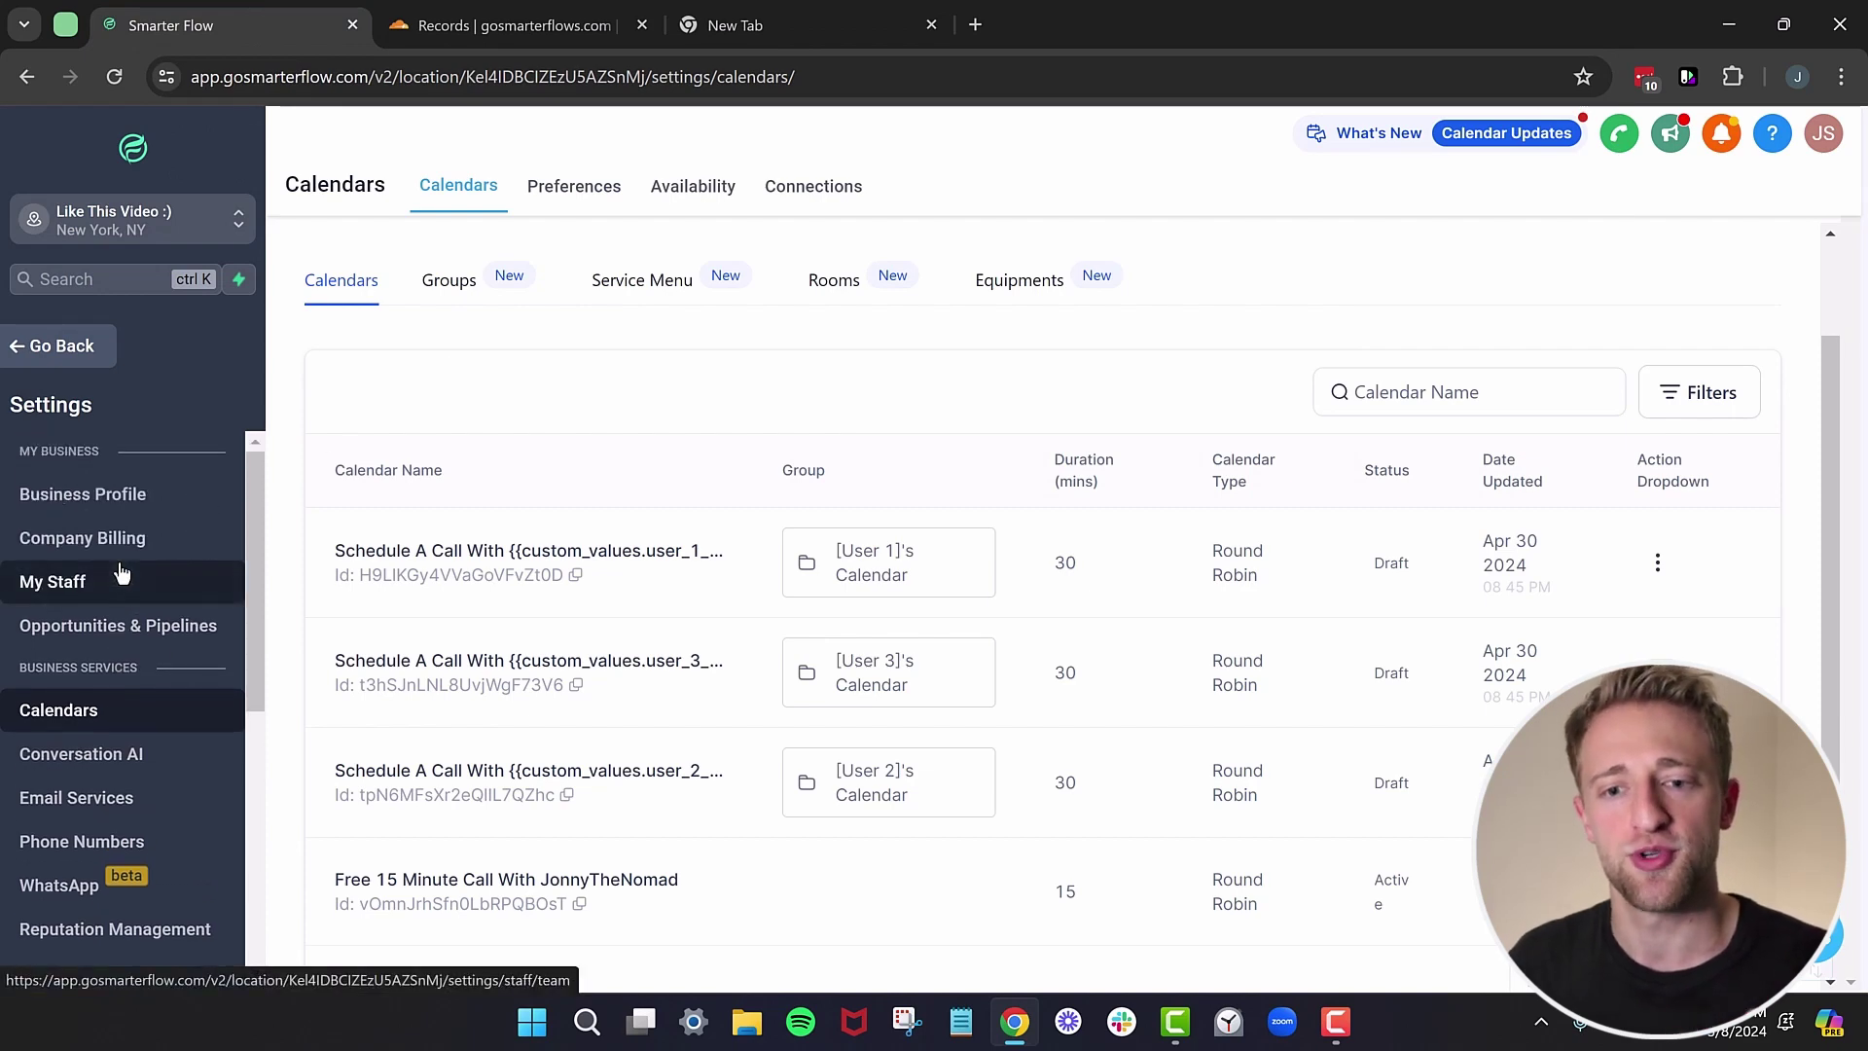
{"action": "left_click", "coordinate": [95, 501]}
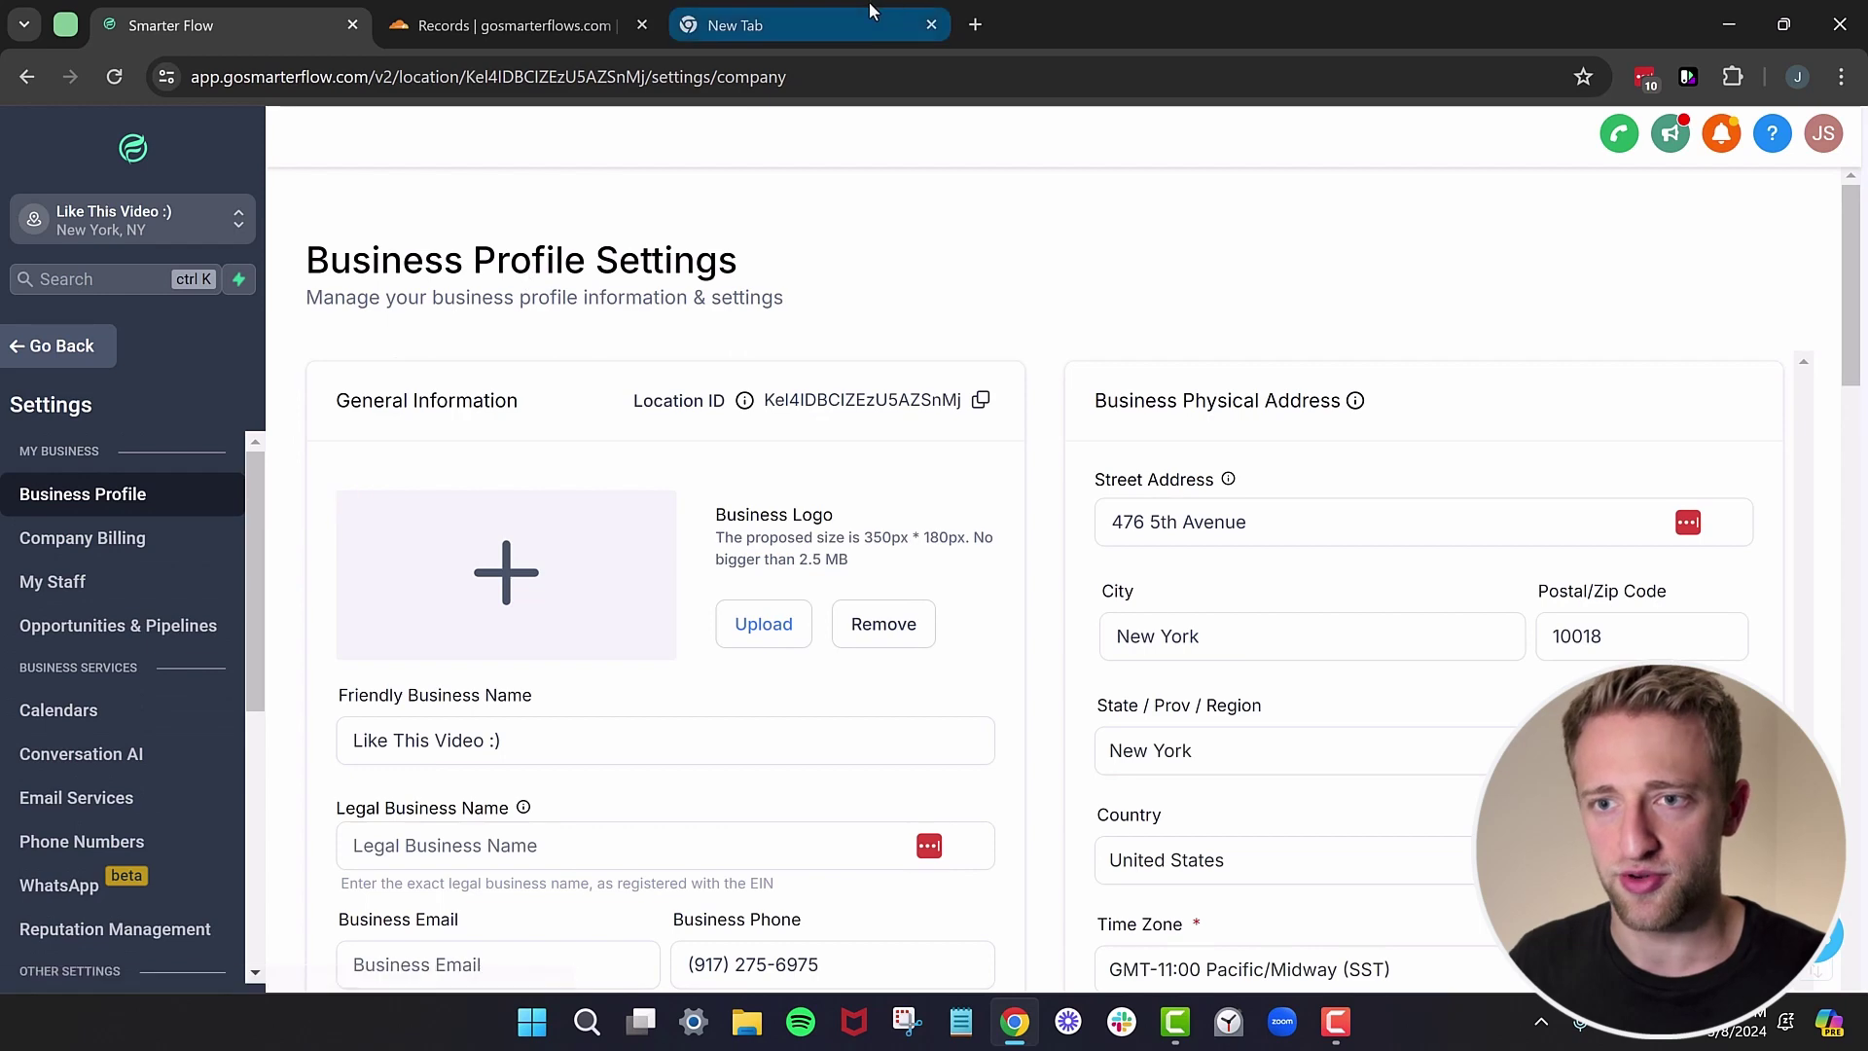
{"action": "left_click", "coordinate": [769, 26]}
{"action": "left_click", "coordinate": [232, 22]}
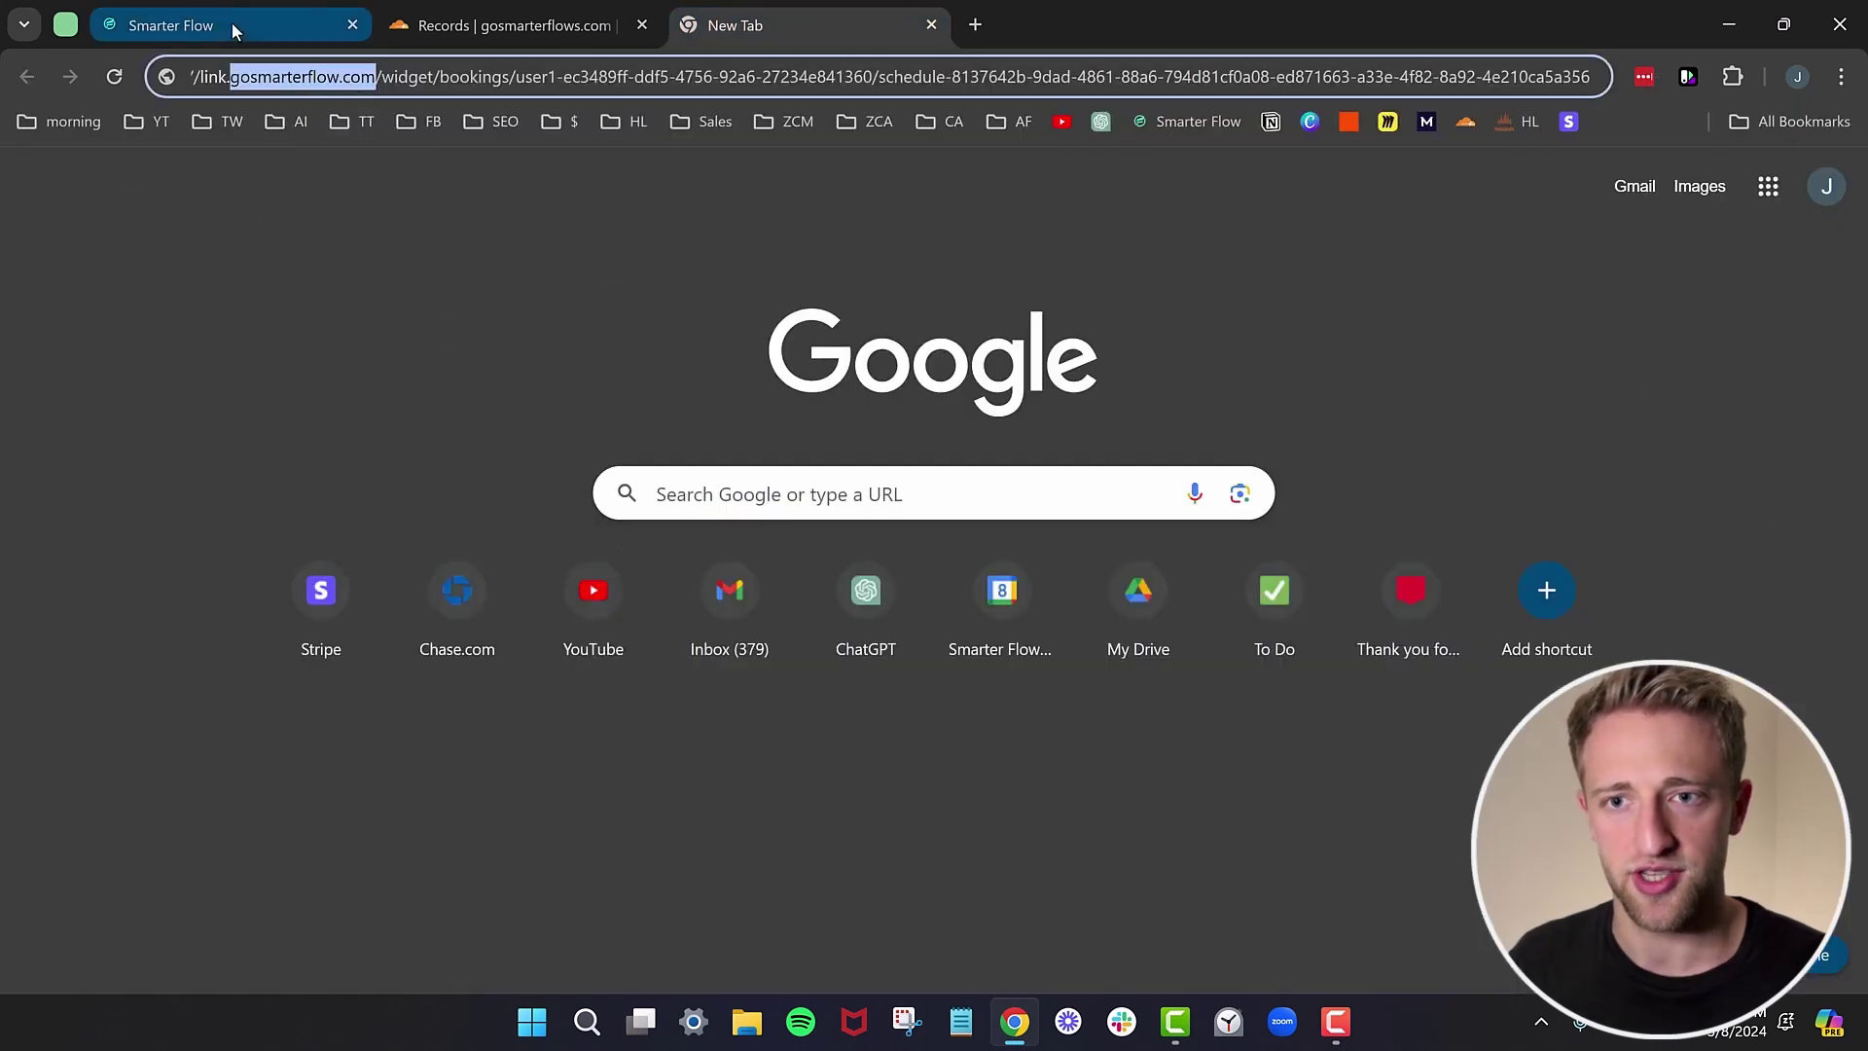
{"action": "scroll", "coordinate": [500, 379], "scroll_direction": "down", "scroll_amount": 5}
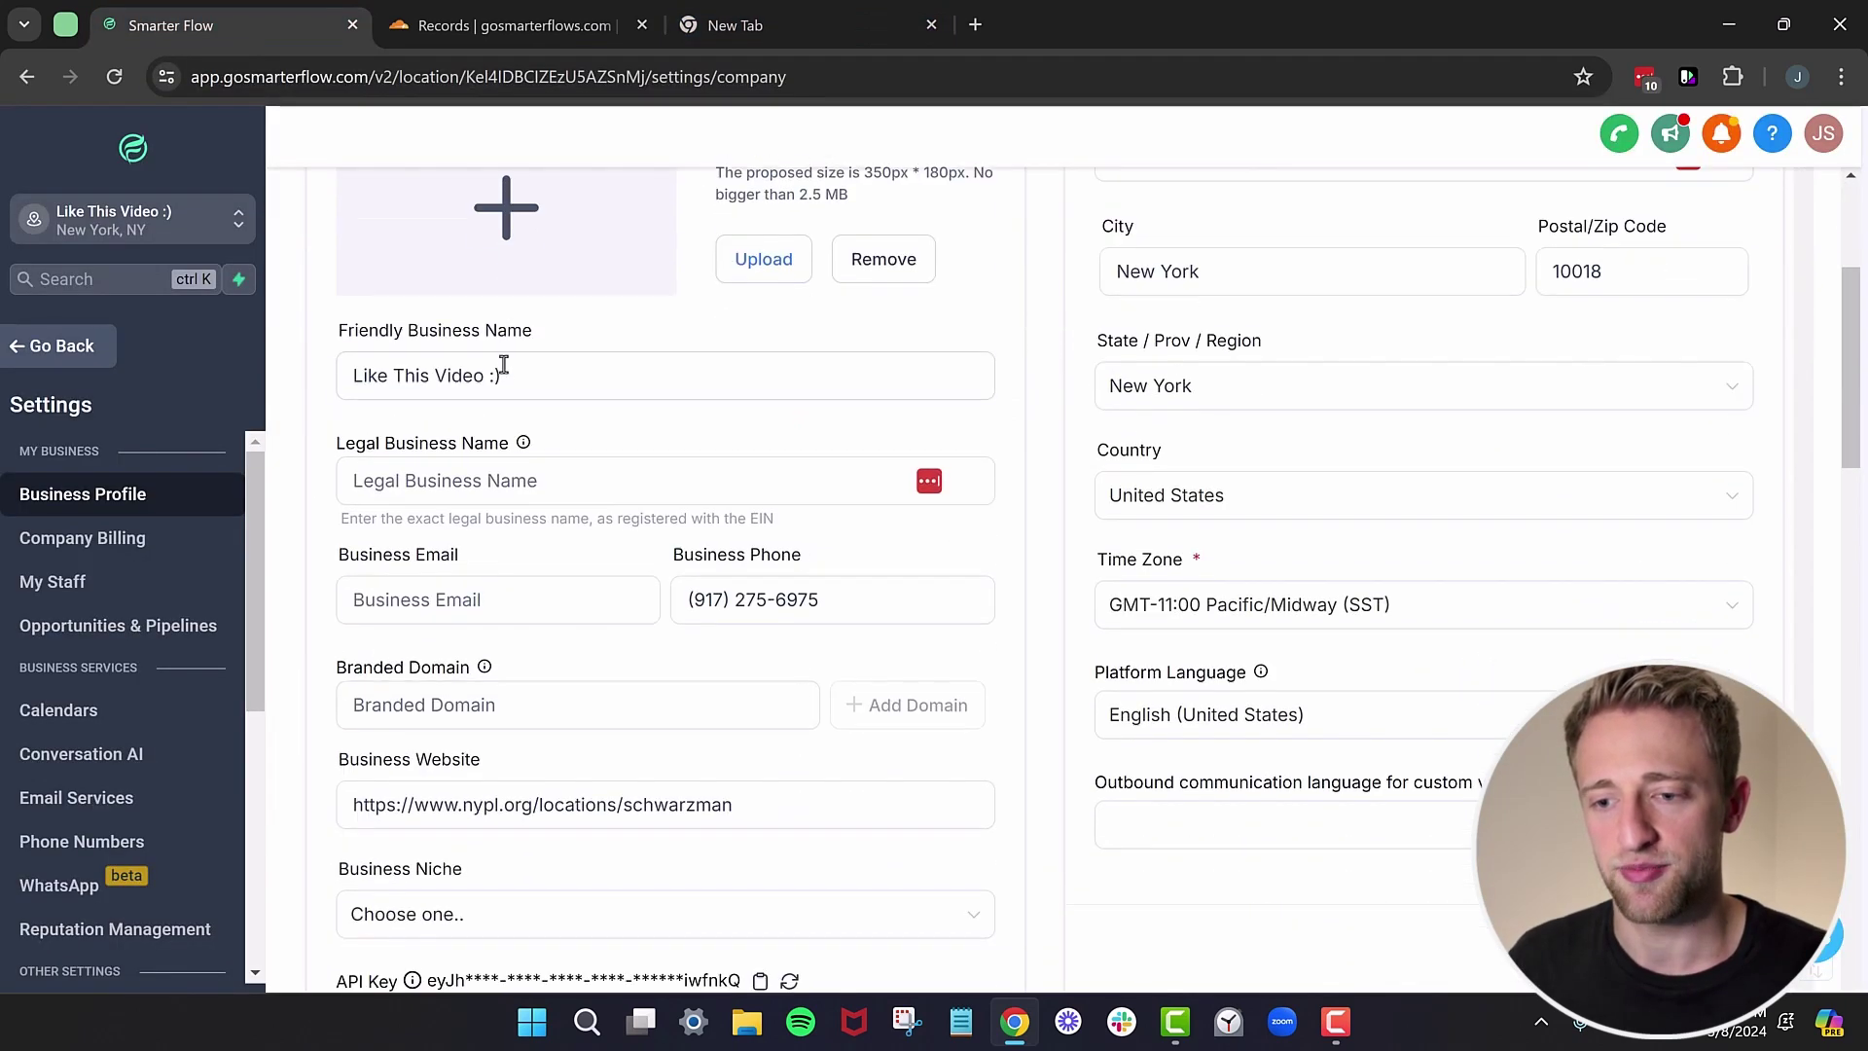
{"action": "left_click", "coordinate": [456, 583]}
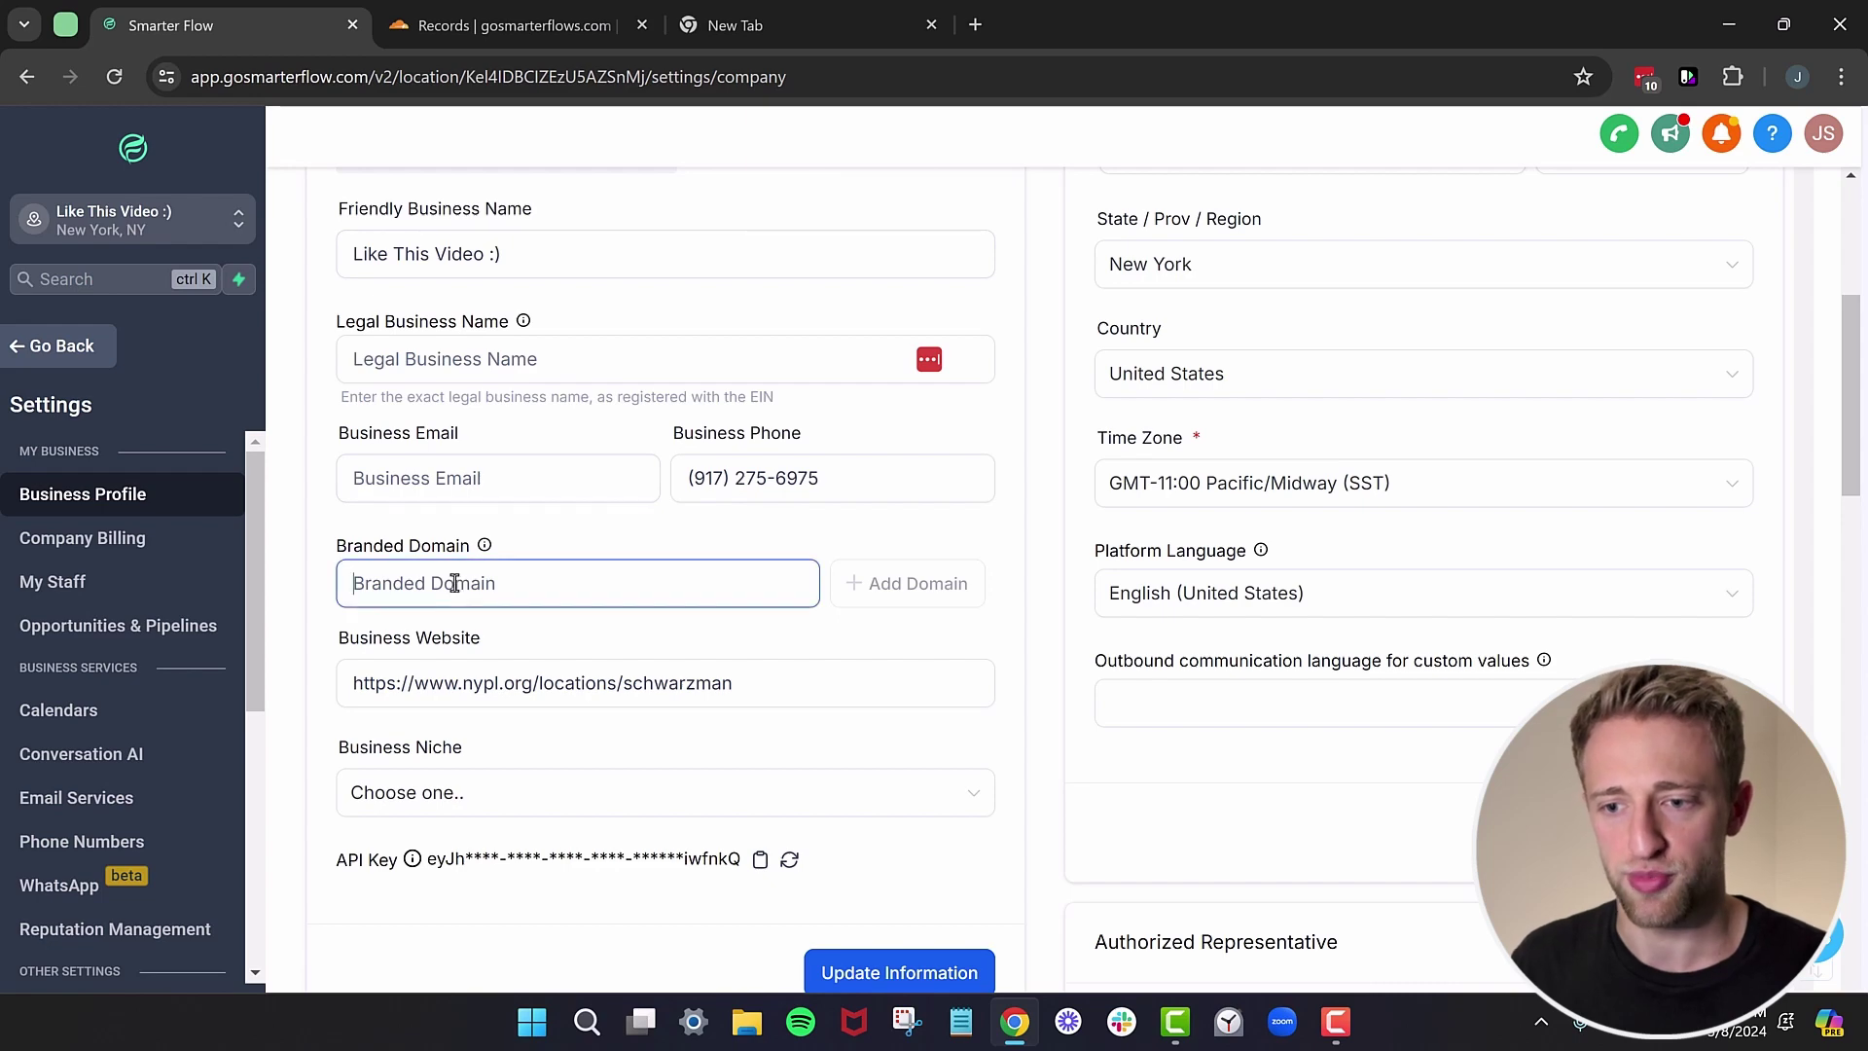
Copy gosmarterflows.com from the Cloudflare DNS page and enter link.gosmarterflows.com as the branded domain in Smarter Flow.
{"action": "left_click", "coordinate": [551, 26]}
{"action": "scroll", "coordinate": [634, 306], "scroll_direction": "up", "scroll_amount": 1}
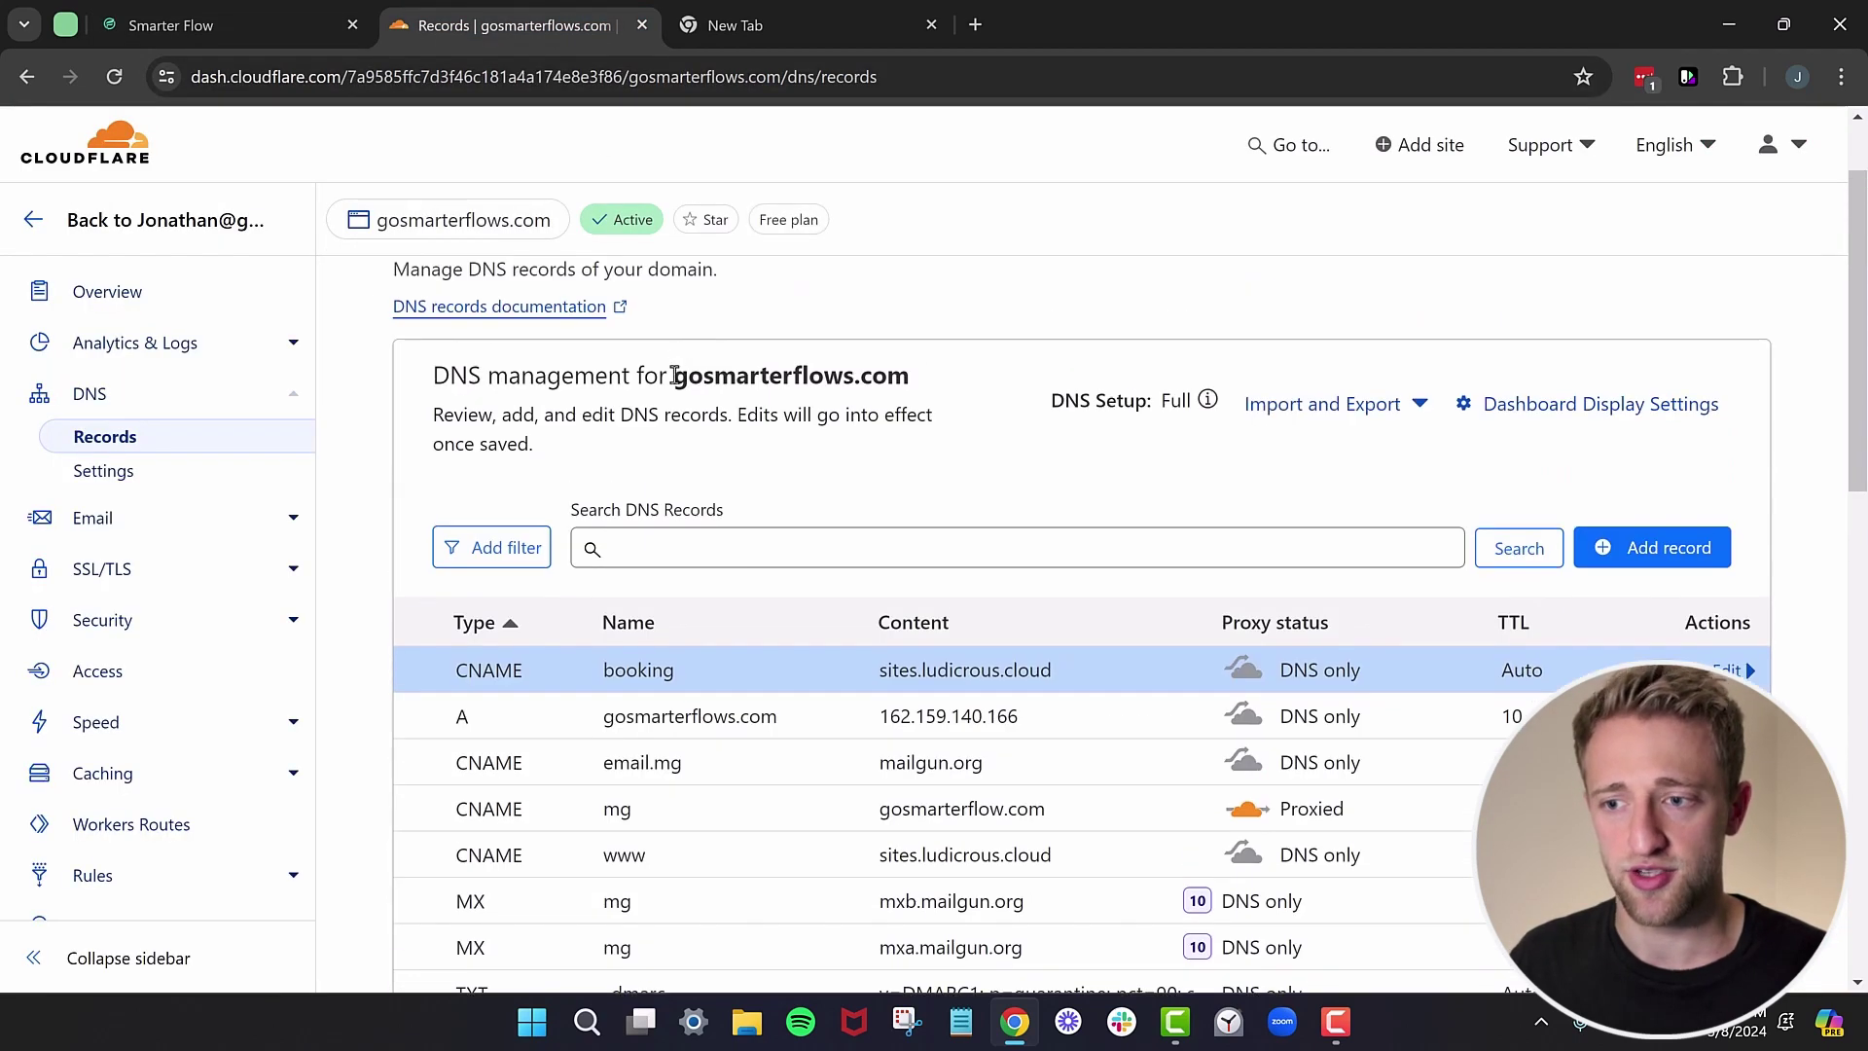
{"action": "left_click_drag", "start_coordinate": [675, 377], "coordinate": [900, 371]}
{"action": "key", "text": "ctrl+c"}
{"action": "left_click", "coordinate": [217, 25]}
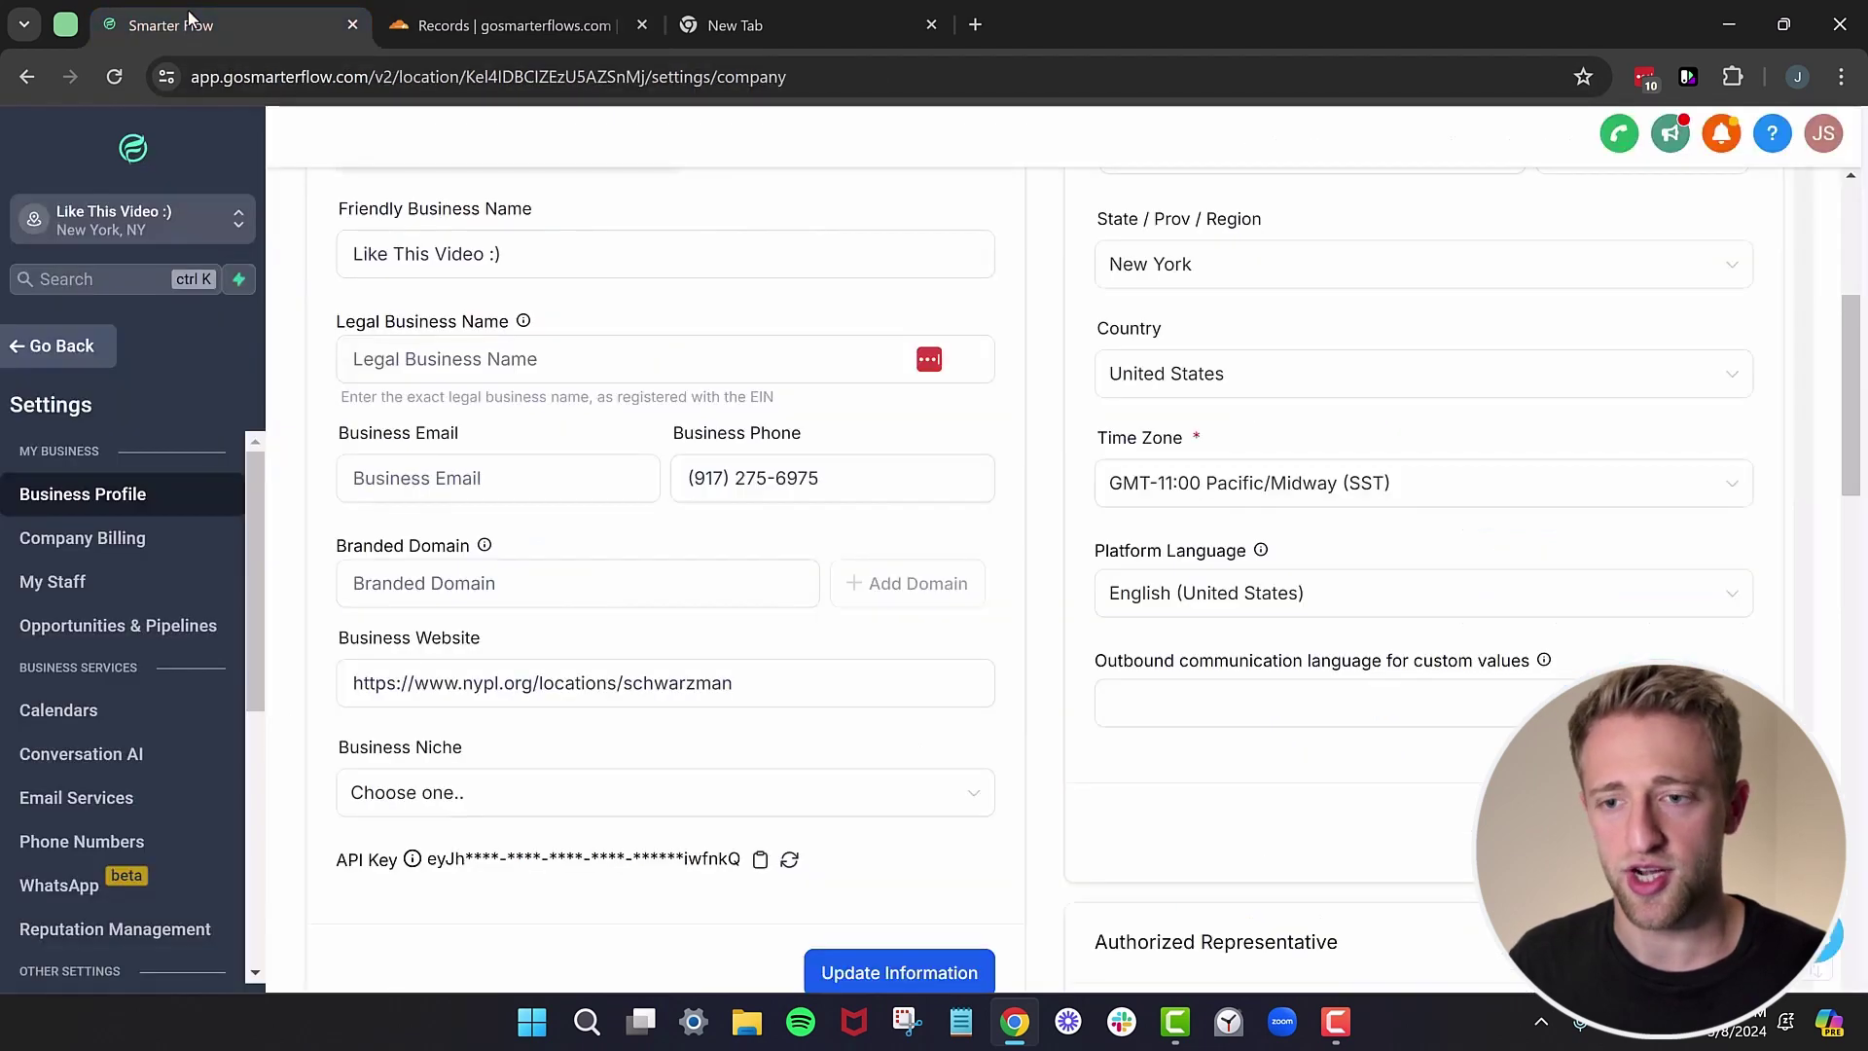
{"action": "type", "text": "l"}
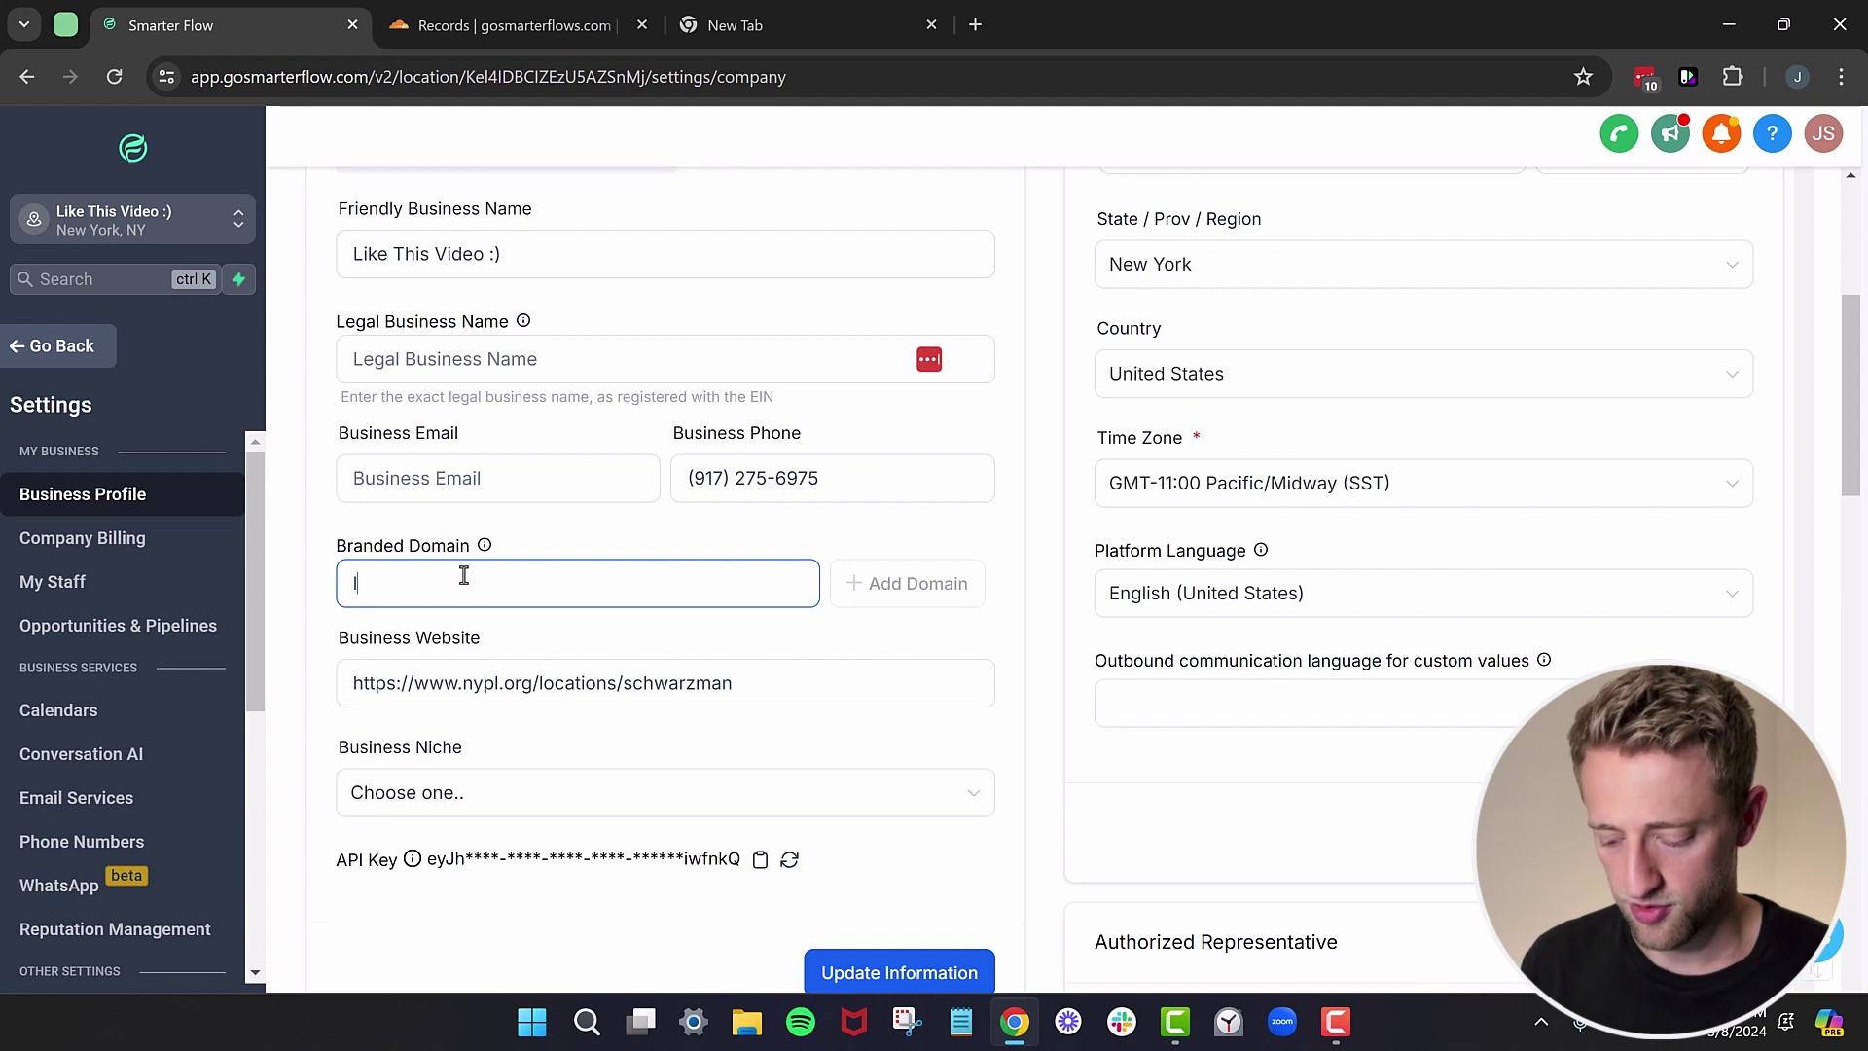
{"action": "type", "text": "ink."}
{"action": "key", "text": "ctrl+v"}
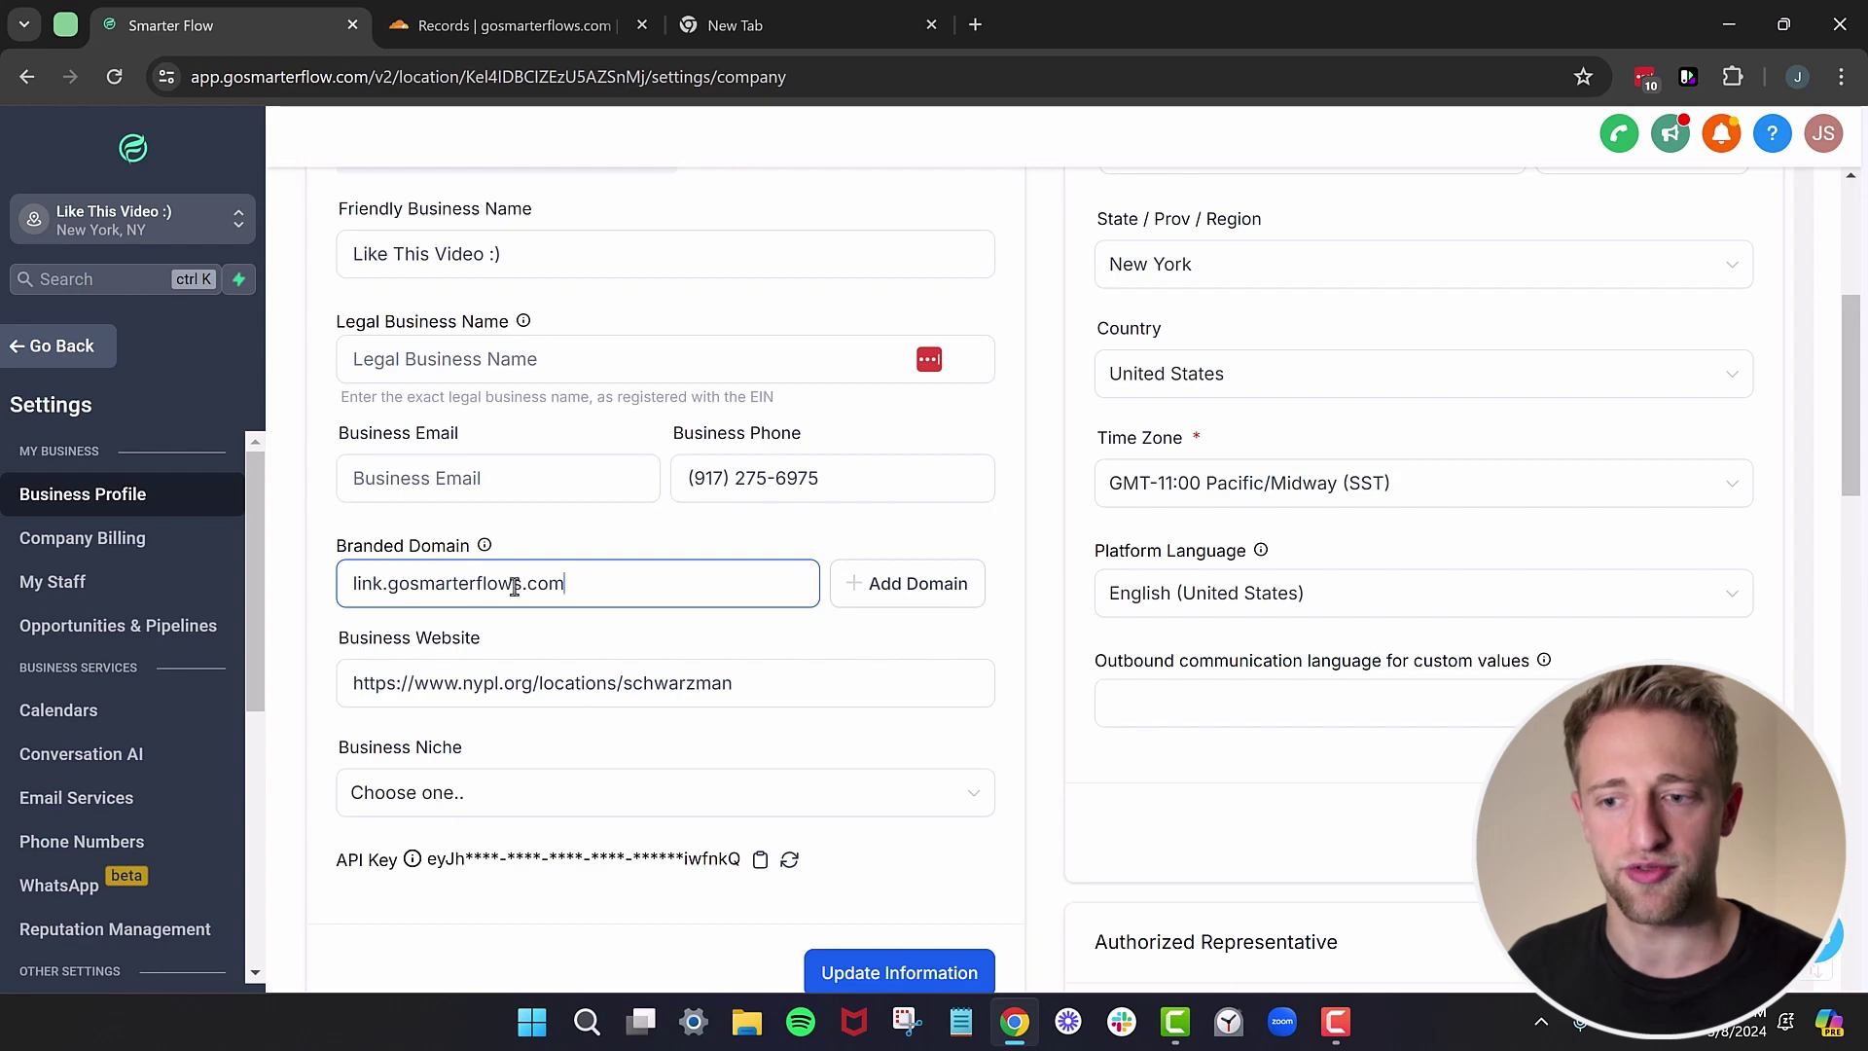
{"action": "left_click_drag", "start_coordinate": [513, 587], "coordinate": [523, 588]}
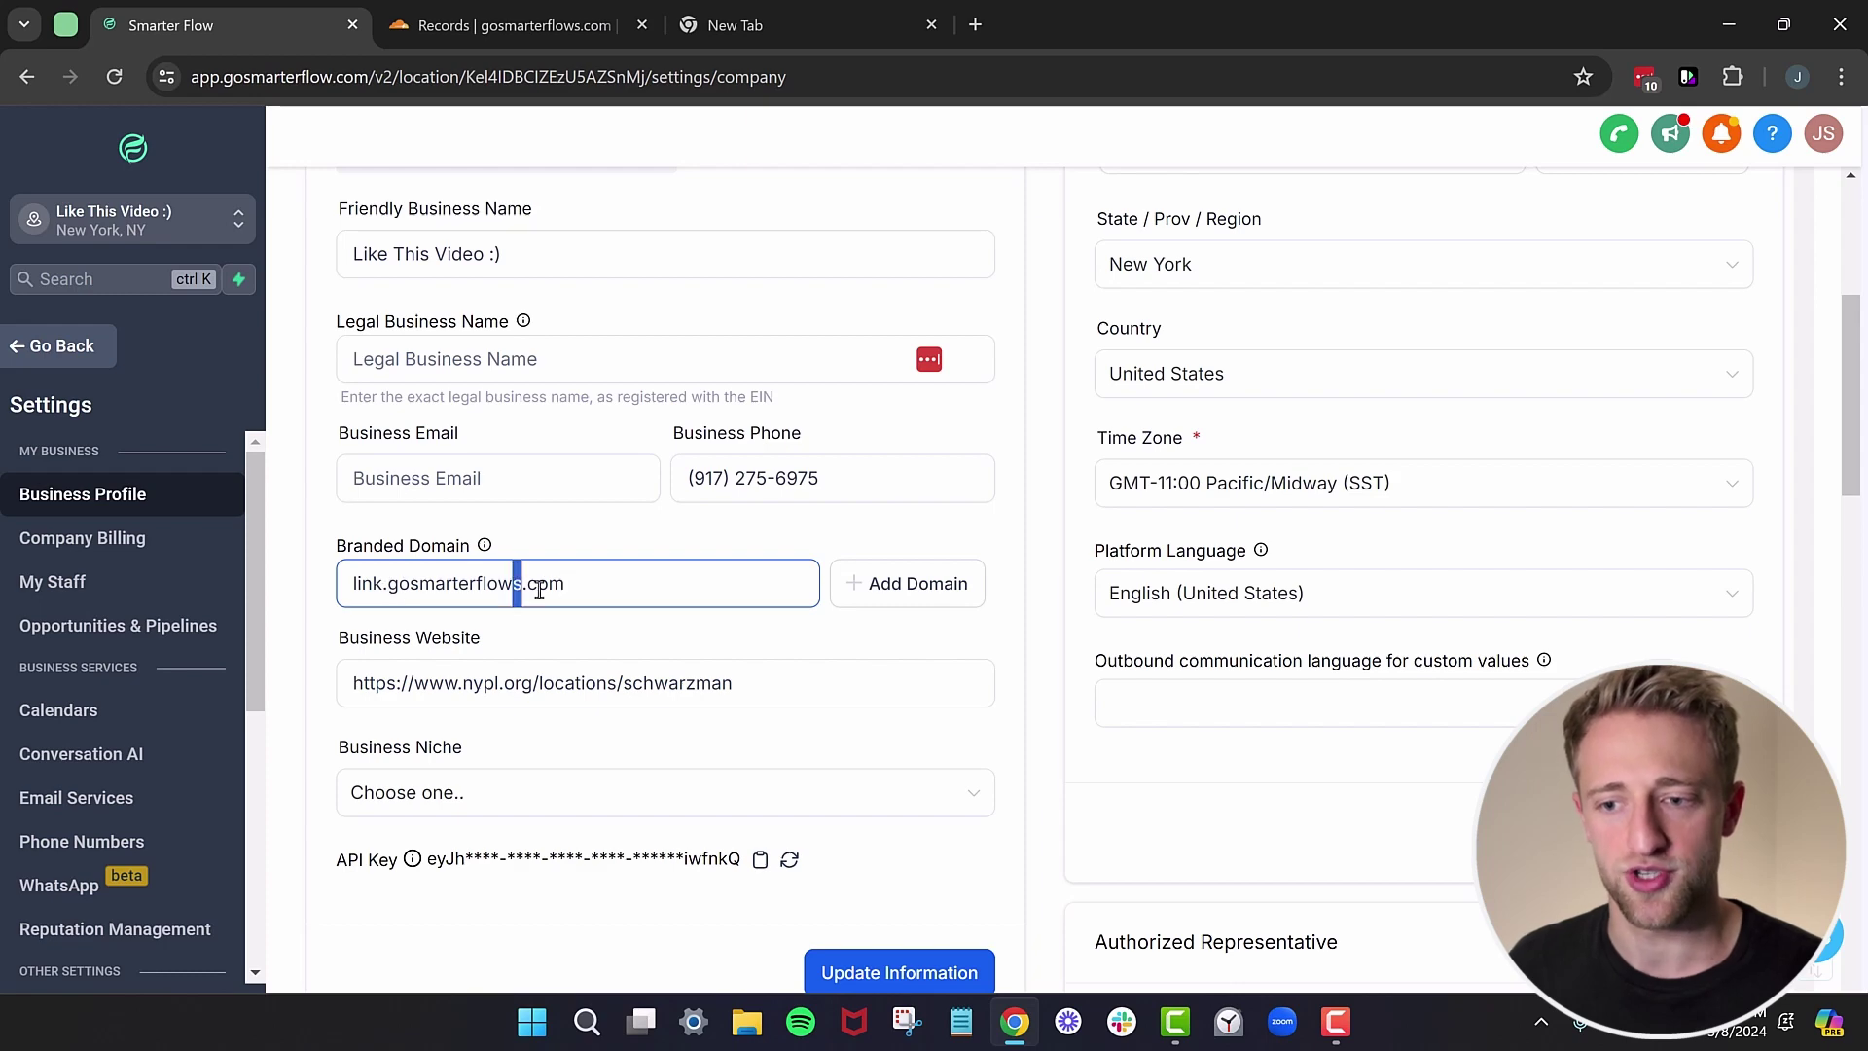
Start adding the branded domain, choose manual record setup, and copy the CNAME host value.
{"action": "left_click", "coordinate": [916, 593]}
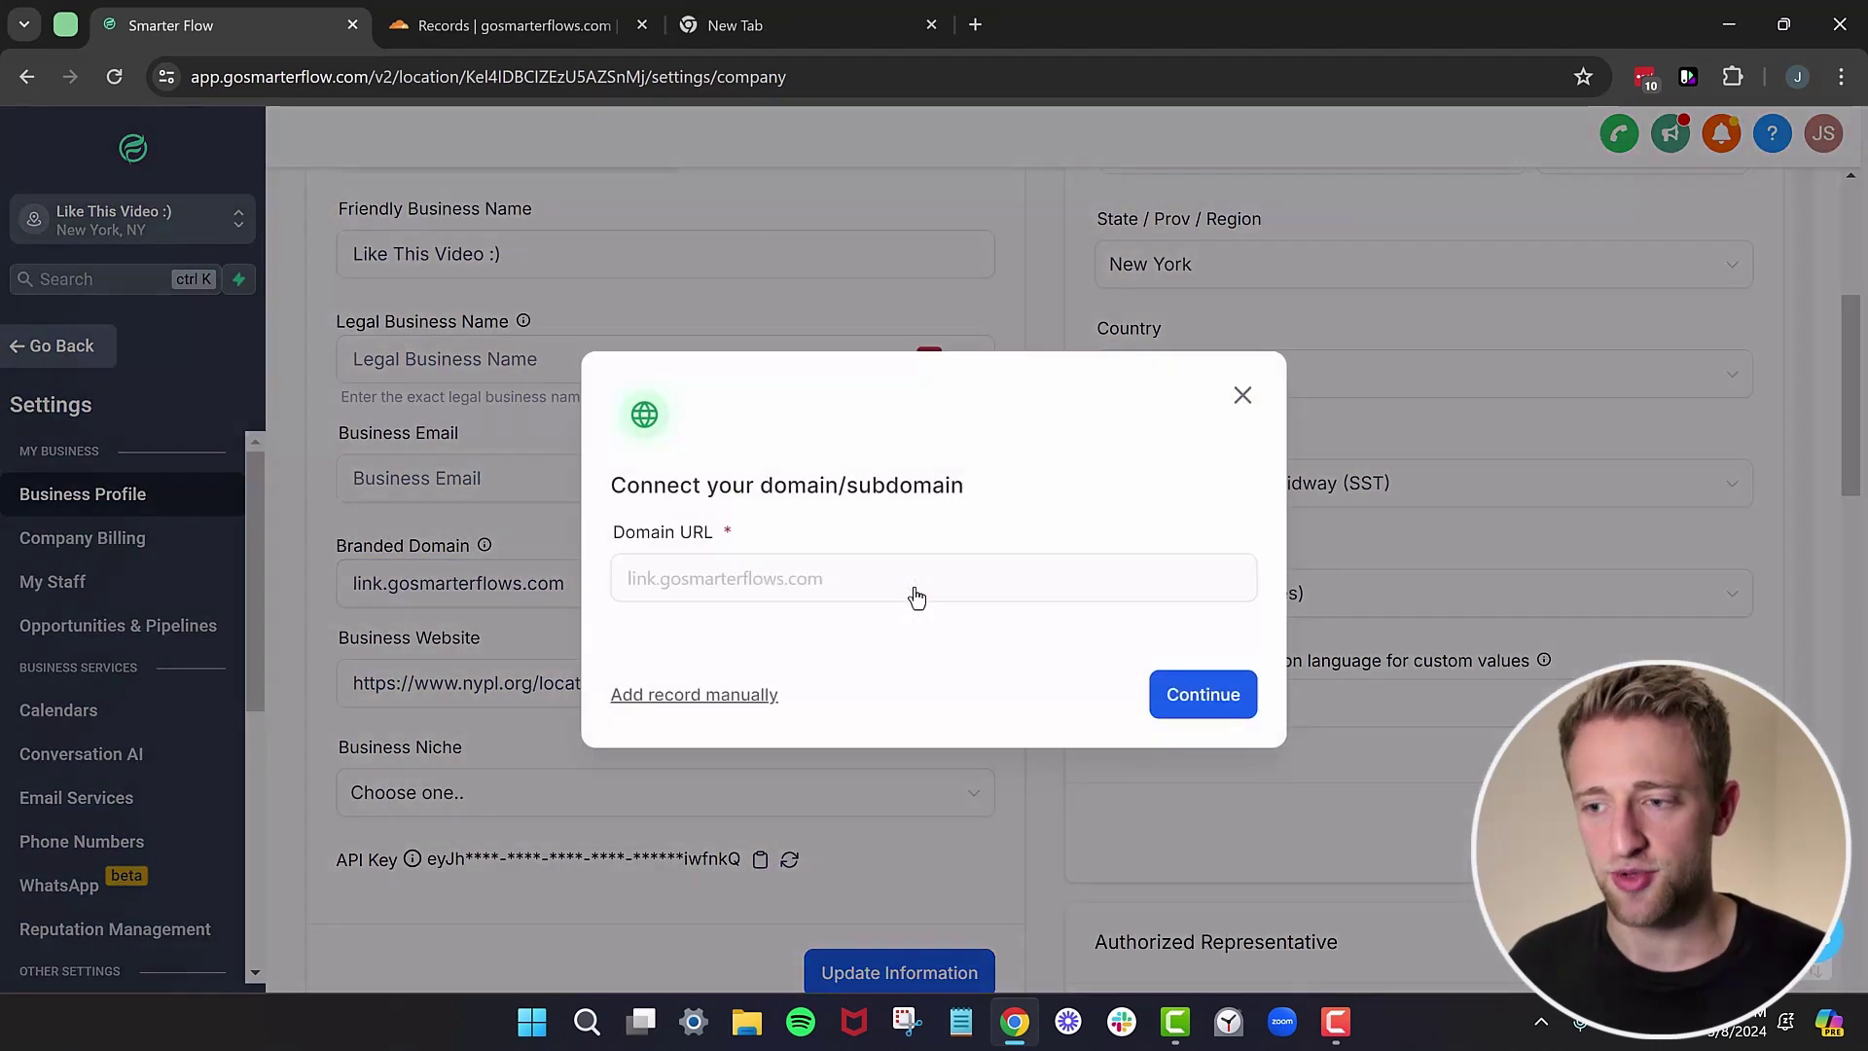
{"action": "left_click", "coordinate": [703, 699]}
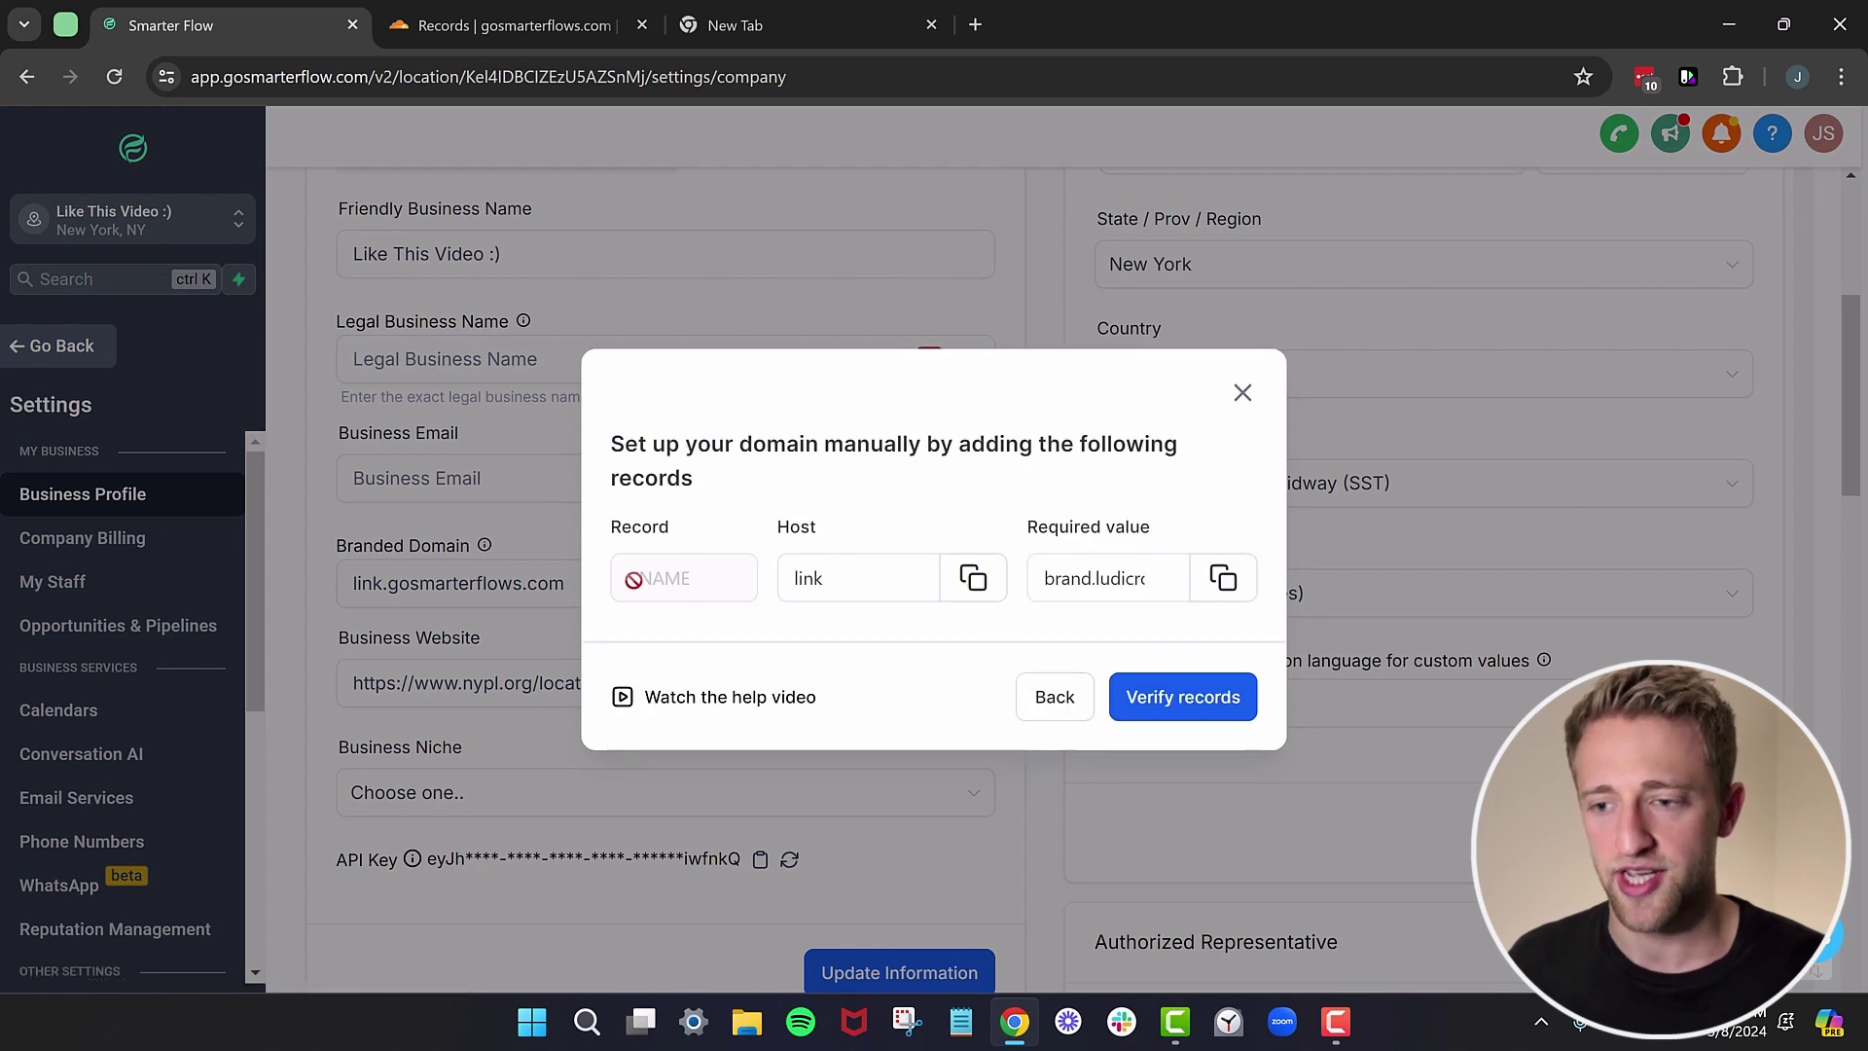
{"action": "left_click", "coordinate": [972, 578]}
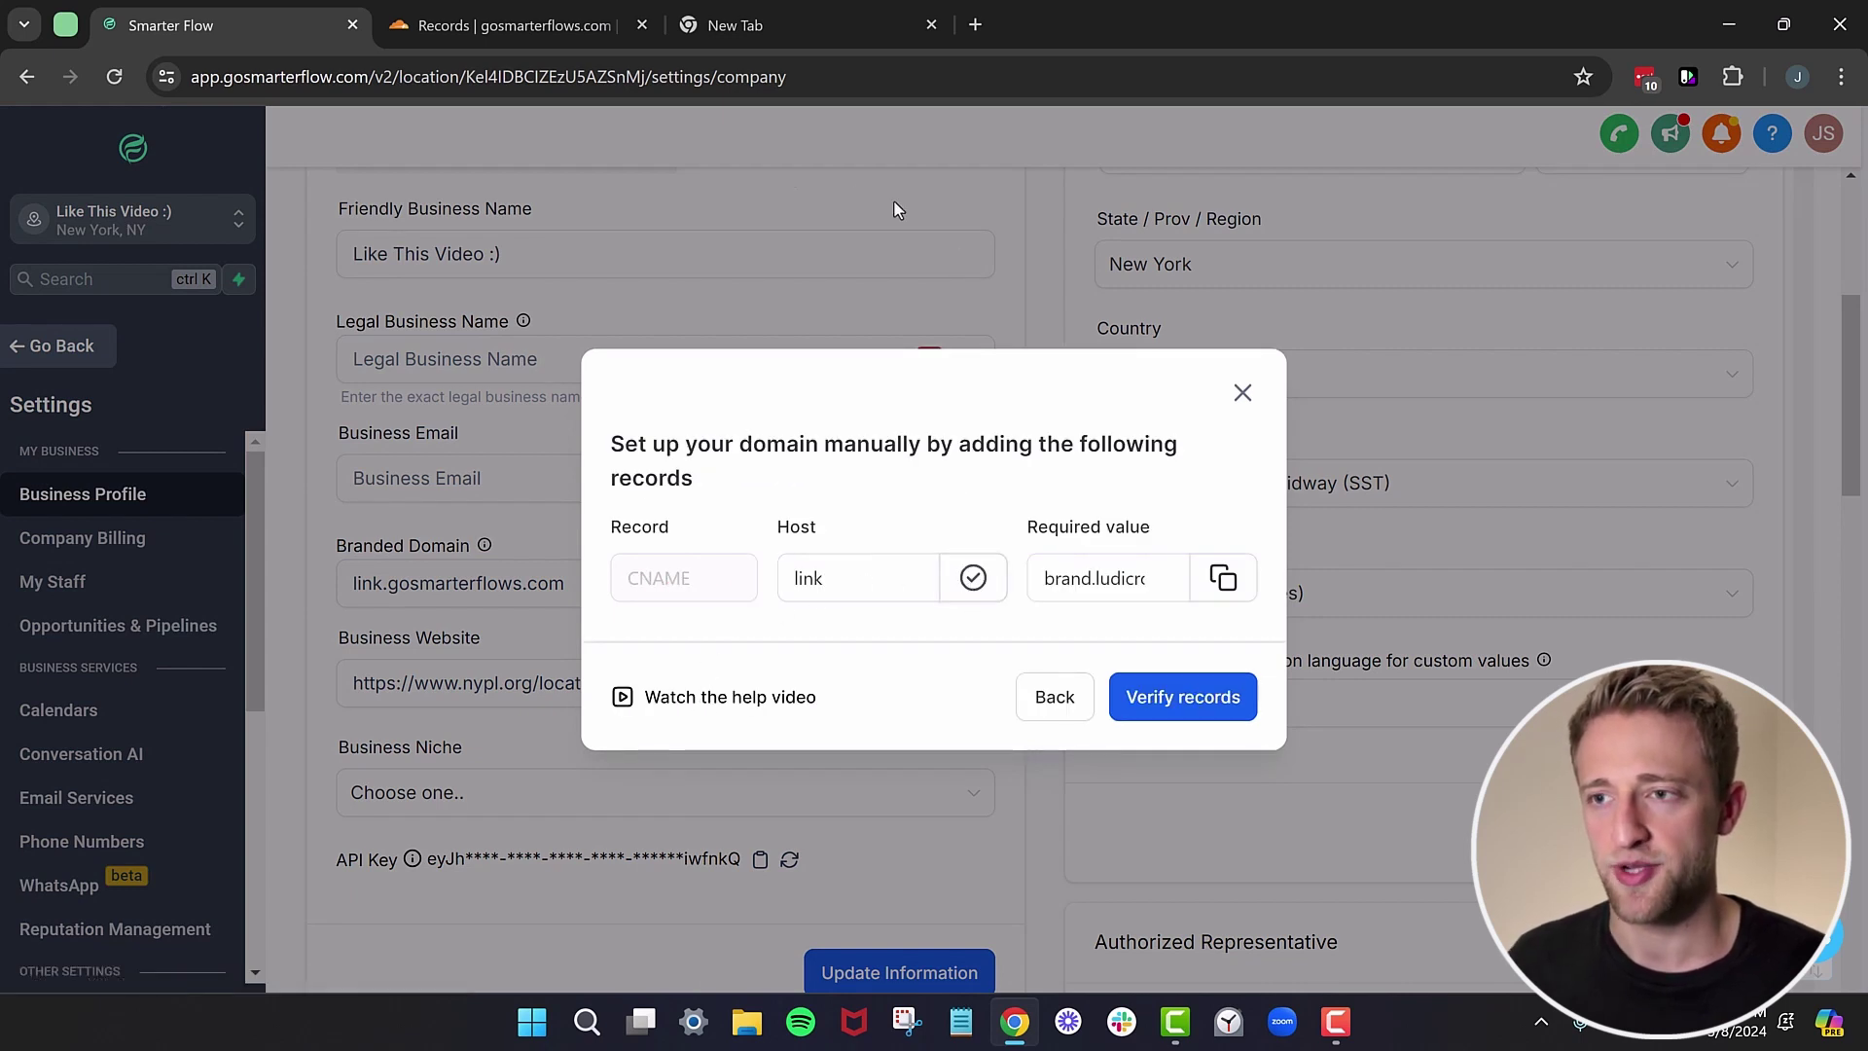
In Cloudflare, start a new CNAME DNS record for gosmarterflows.com with the name link.
{"action": "left_click", "coordinate": [513, 25]}
{"action": "left_click", "coordinate": [1652, 547]}
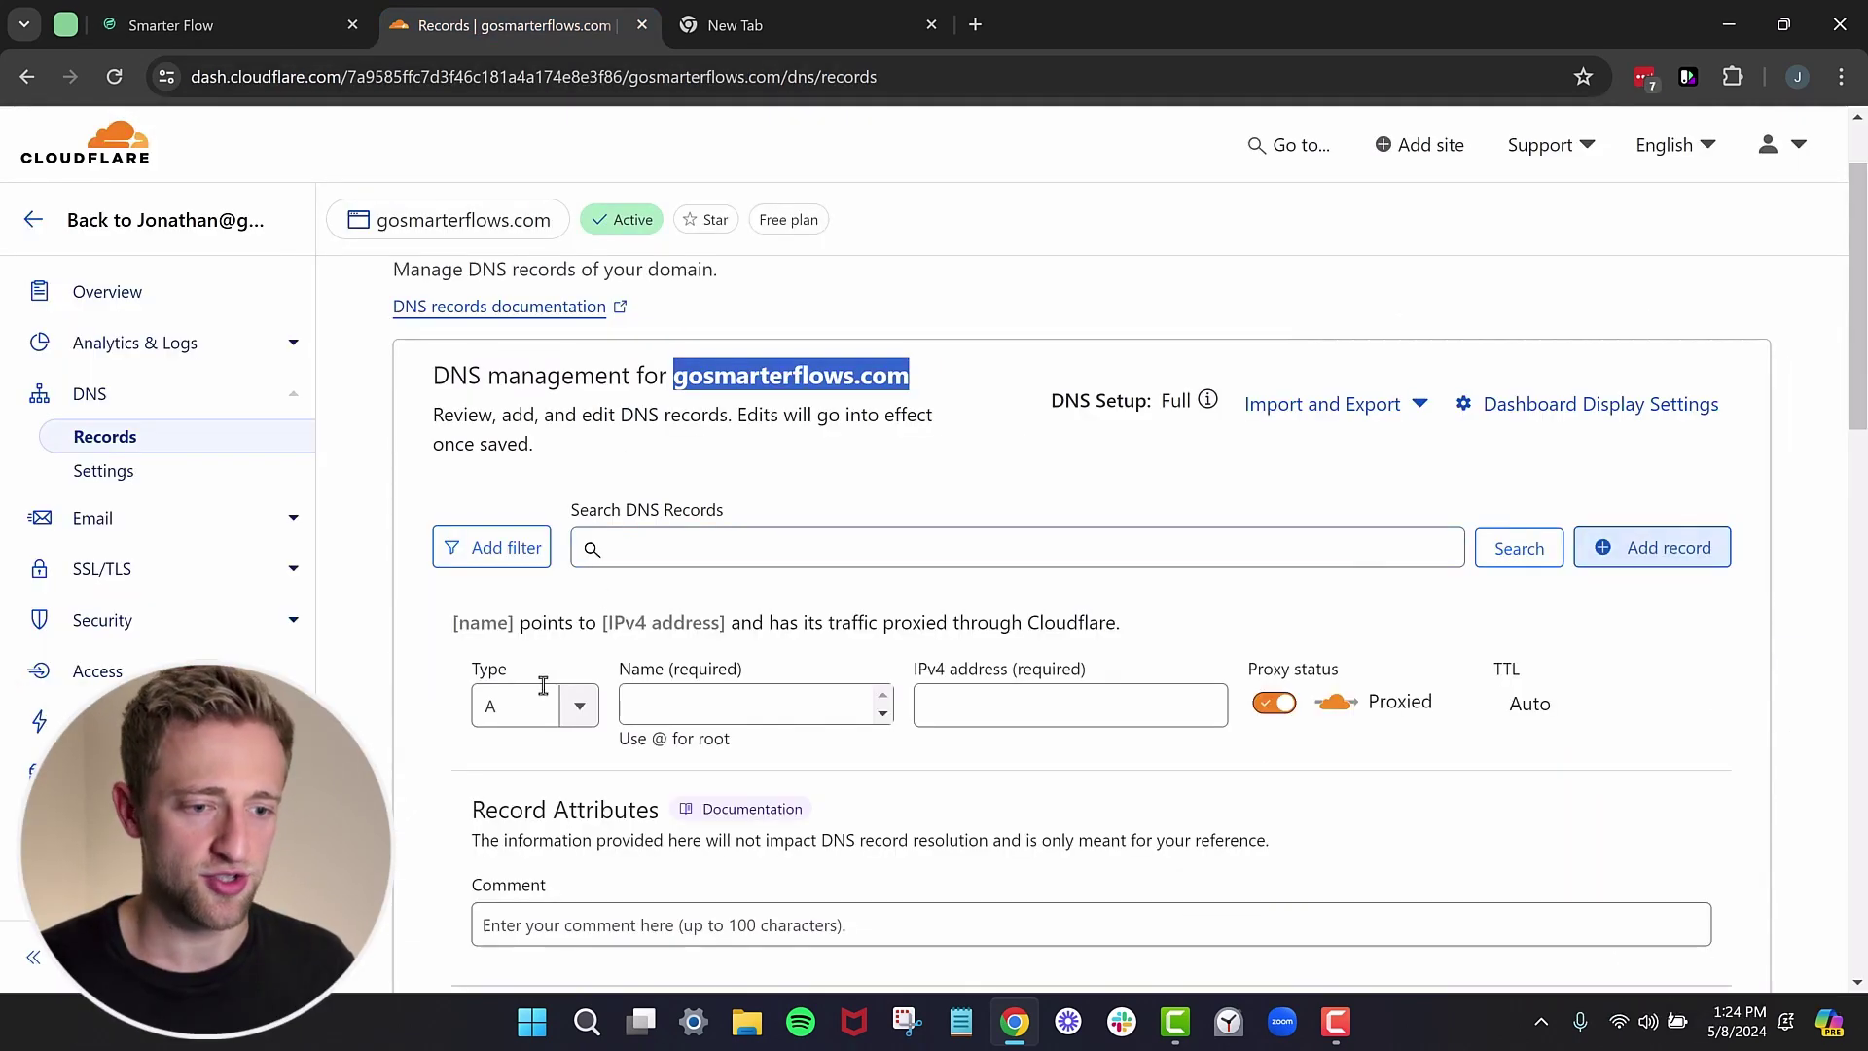
{"action": "left_click", "coordinate": [584, 704]}
{"action": "left_click", "coordinate": [528, 942]}
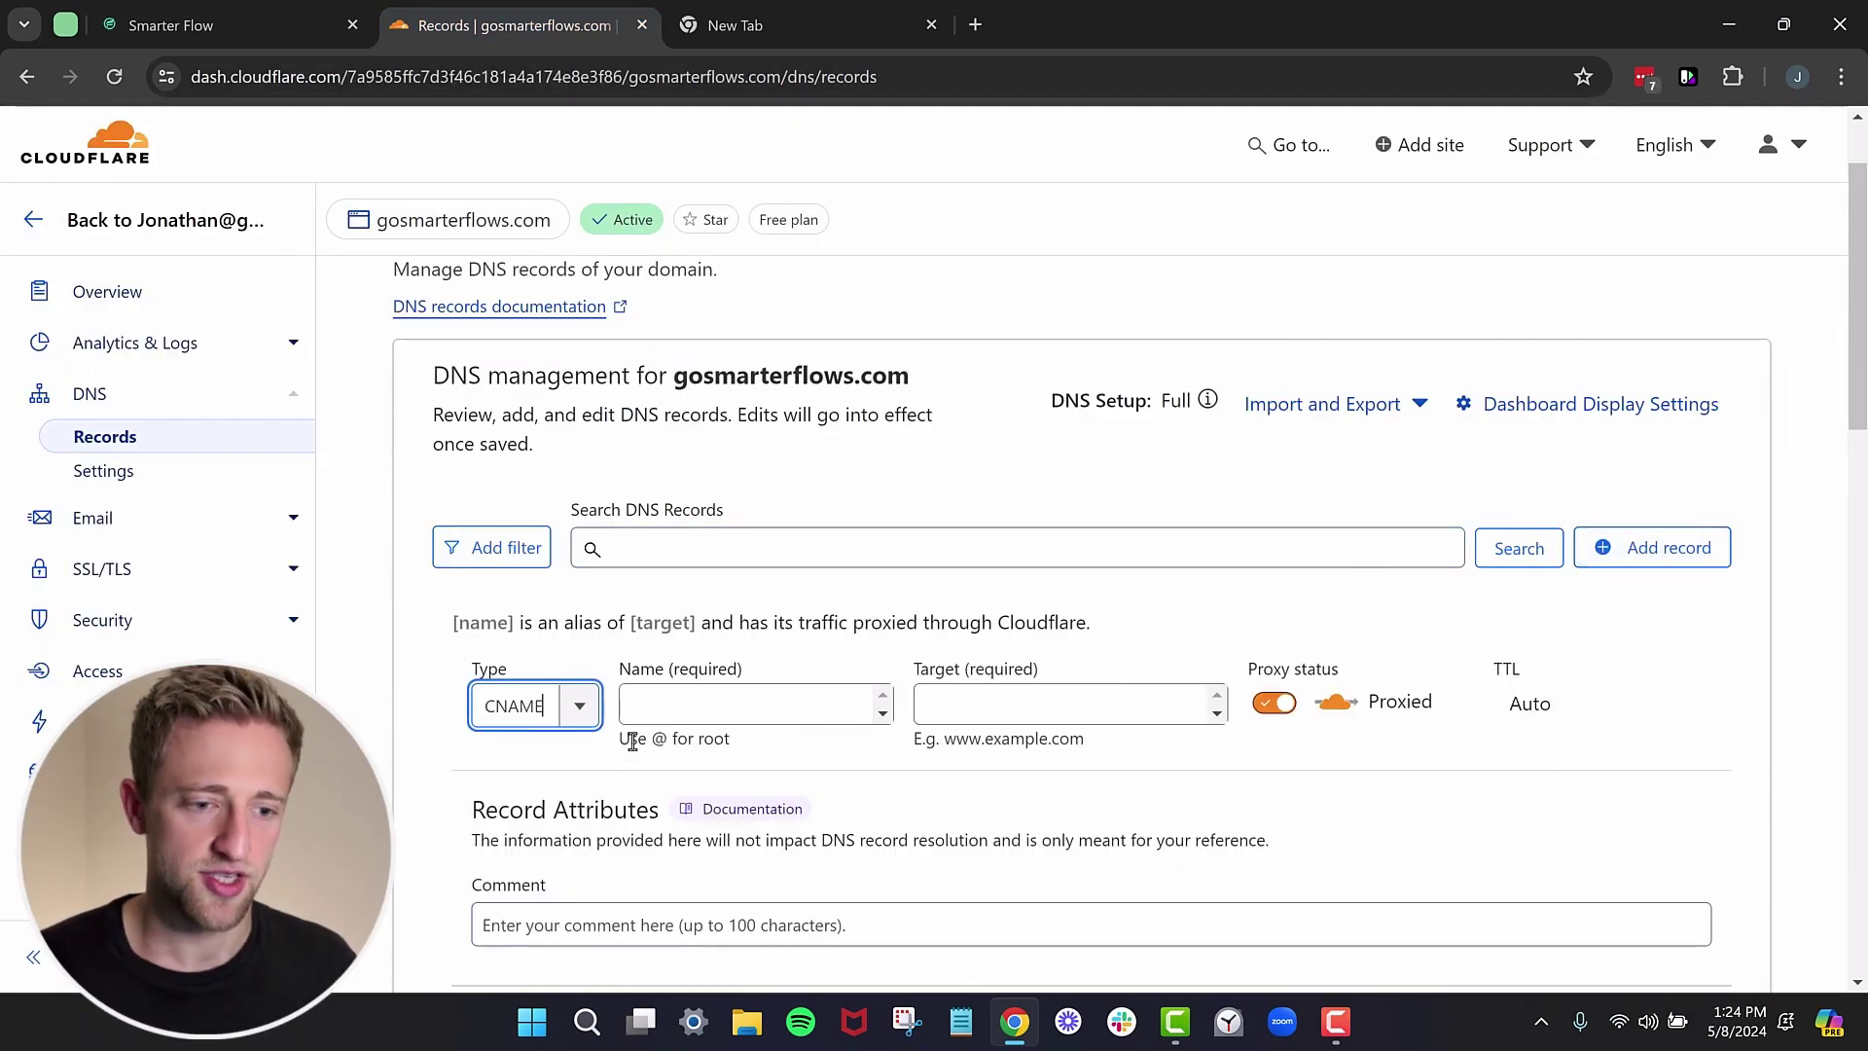
{"action": "left_click", "coordinate": [693, 715]}
{"action": "type", "text": "link"}
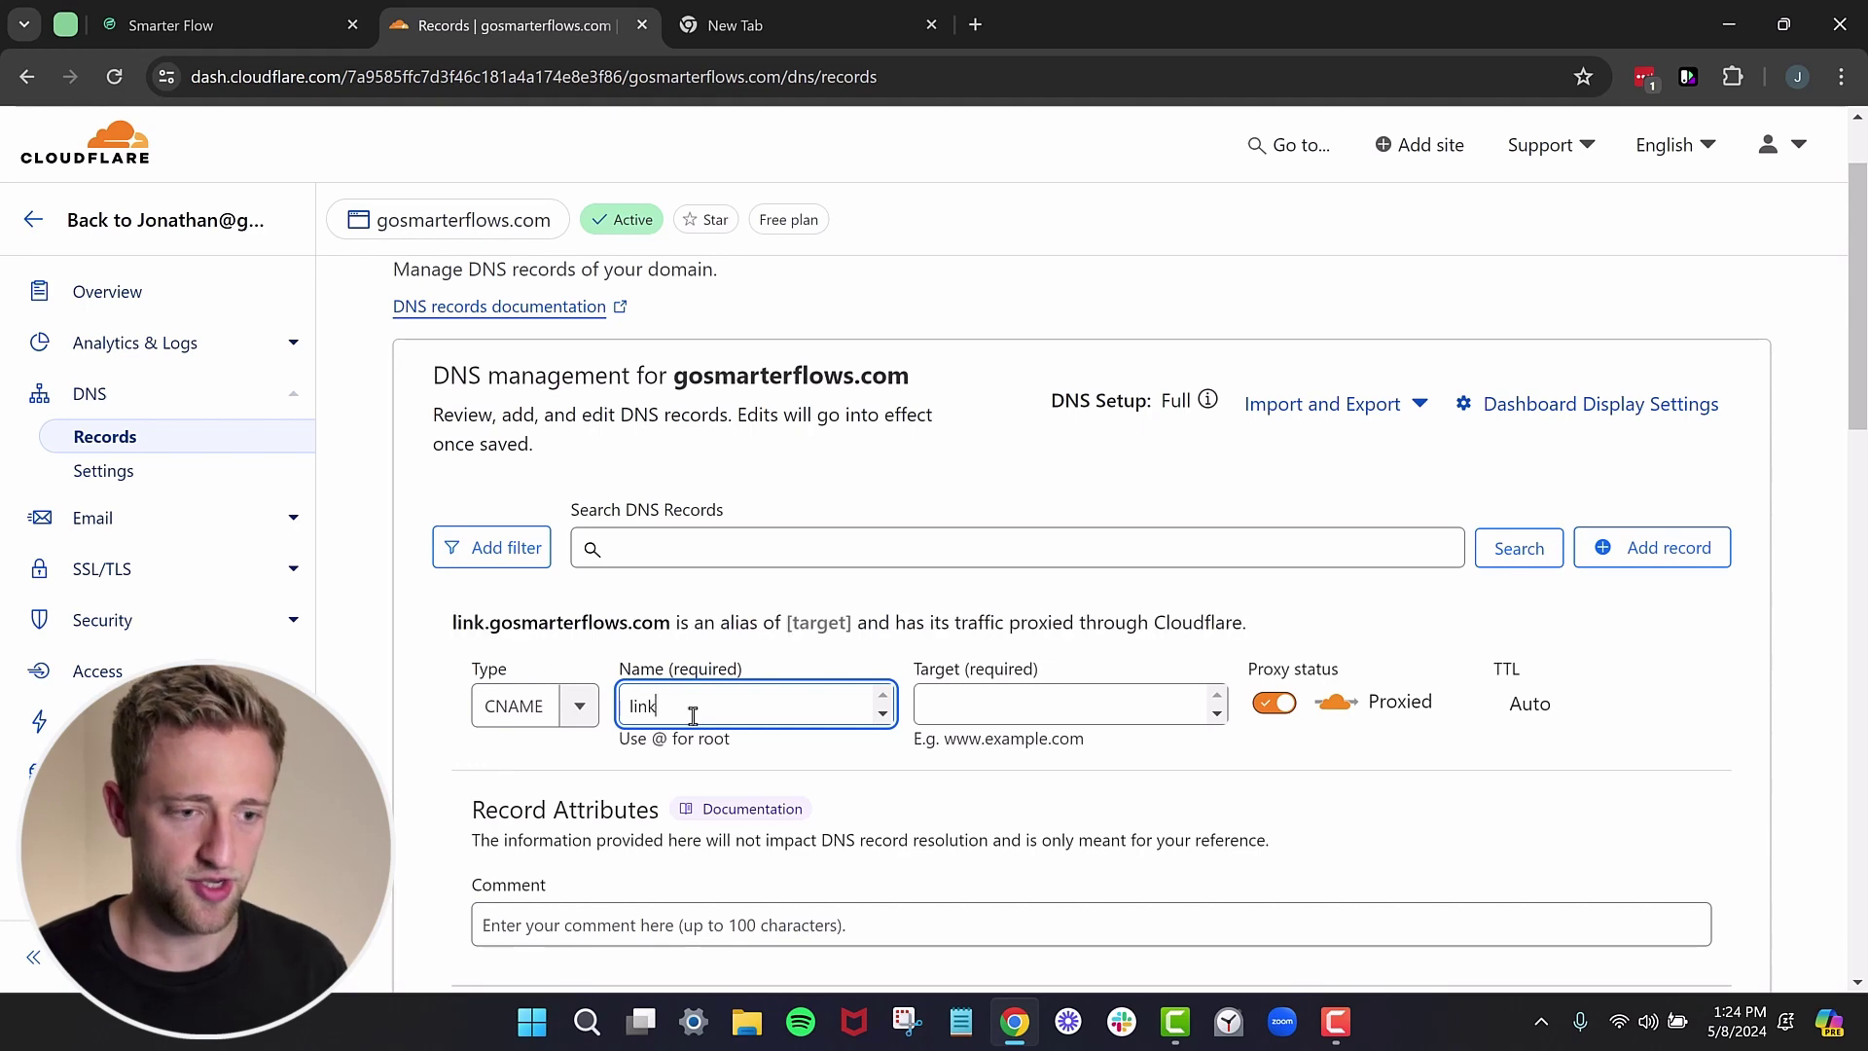
Copy the required value from Smarter Flow and set brand.ludicrous.cloud as the Cloudflare record's target.
{"action": "left_click", "coordinate": [240, 8]}
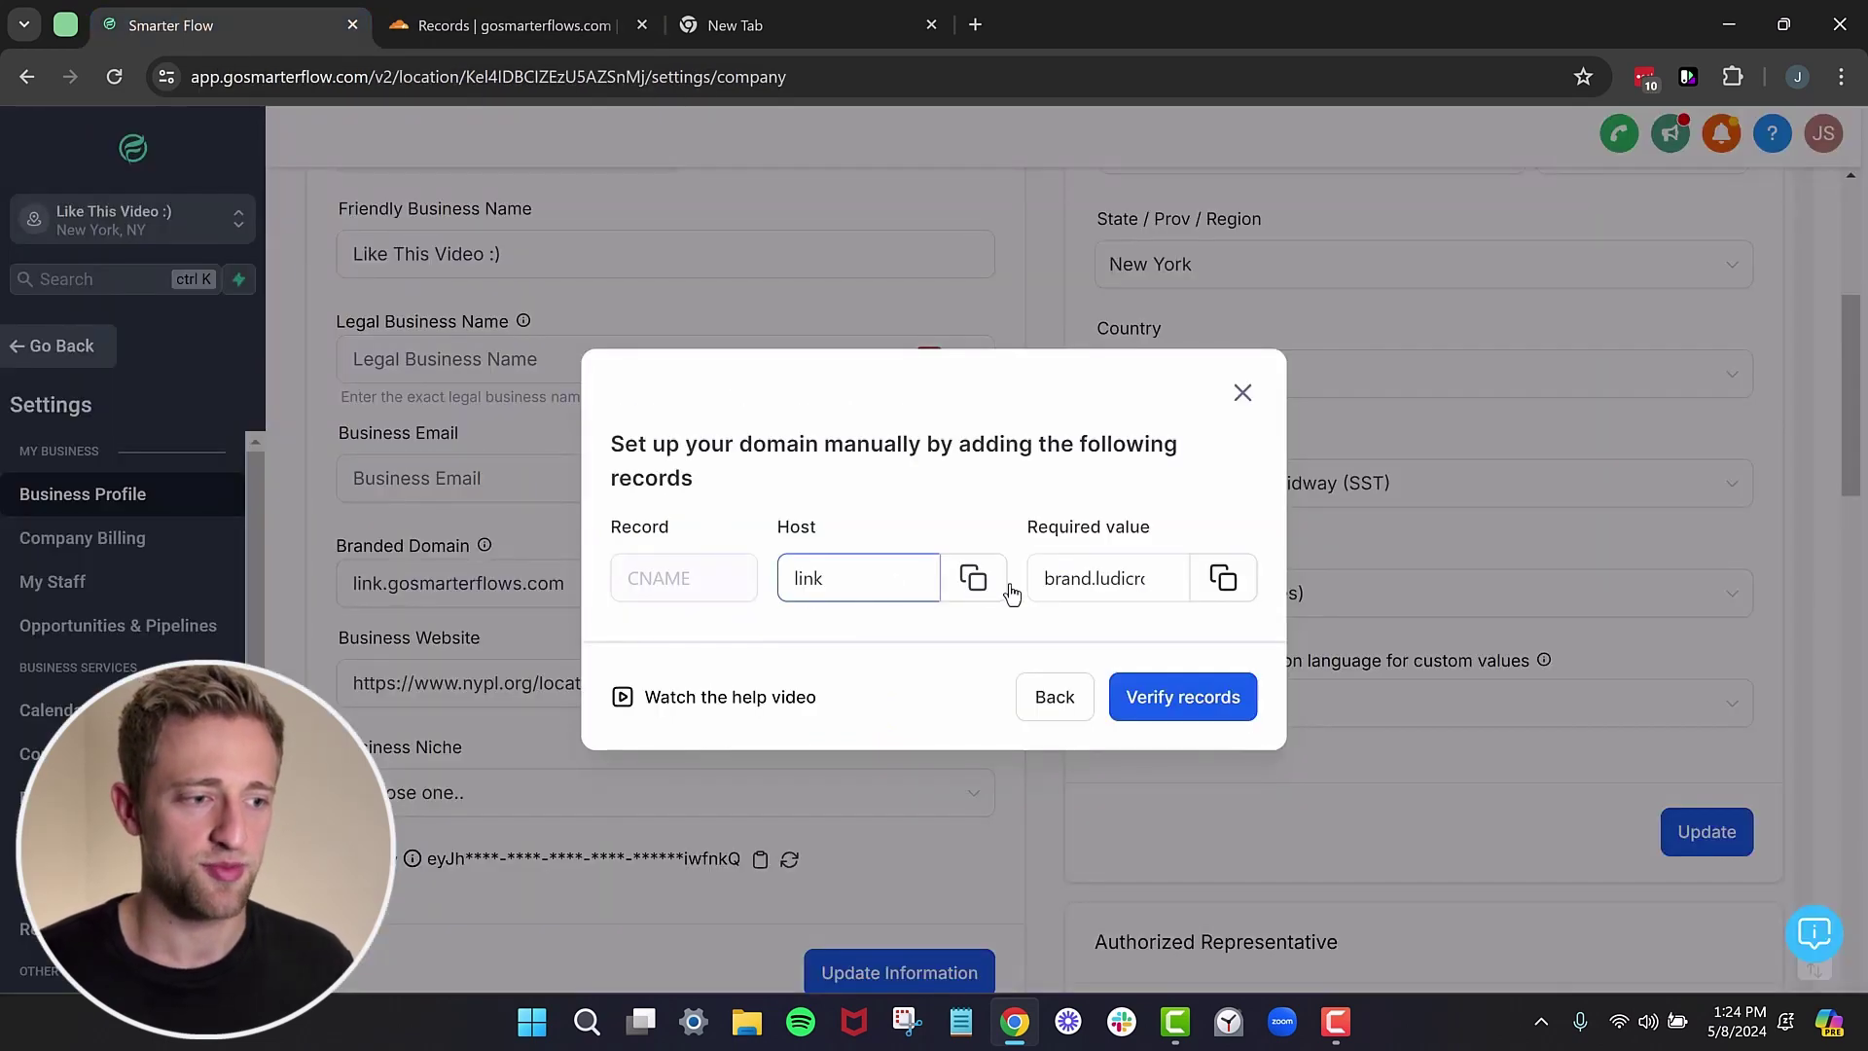
{"action": "left_click", "coordinate": [1223, 580]}
{"action": "left_click", "coordinate": [556, 25]}
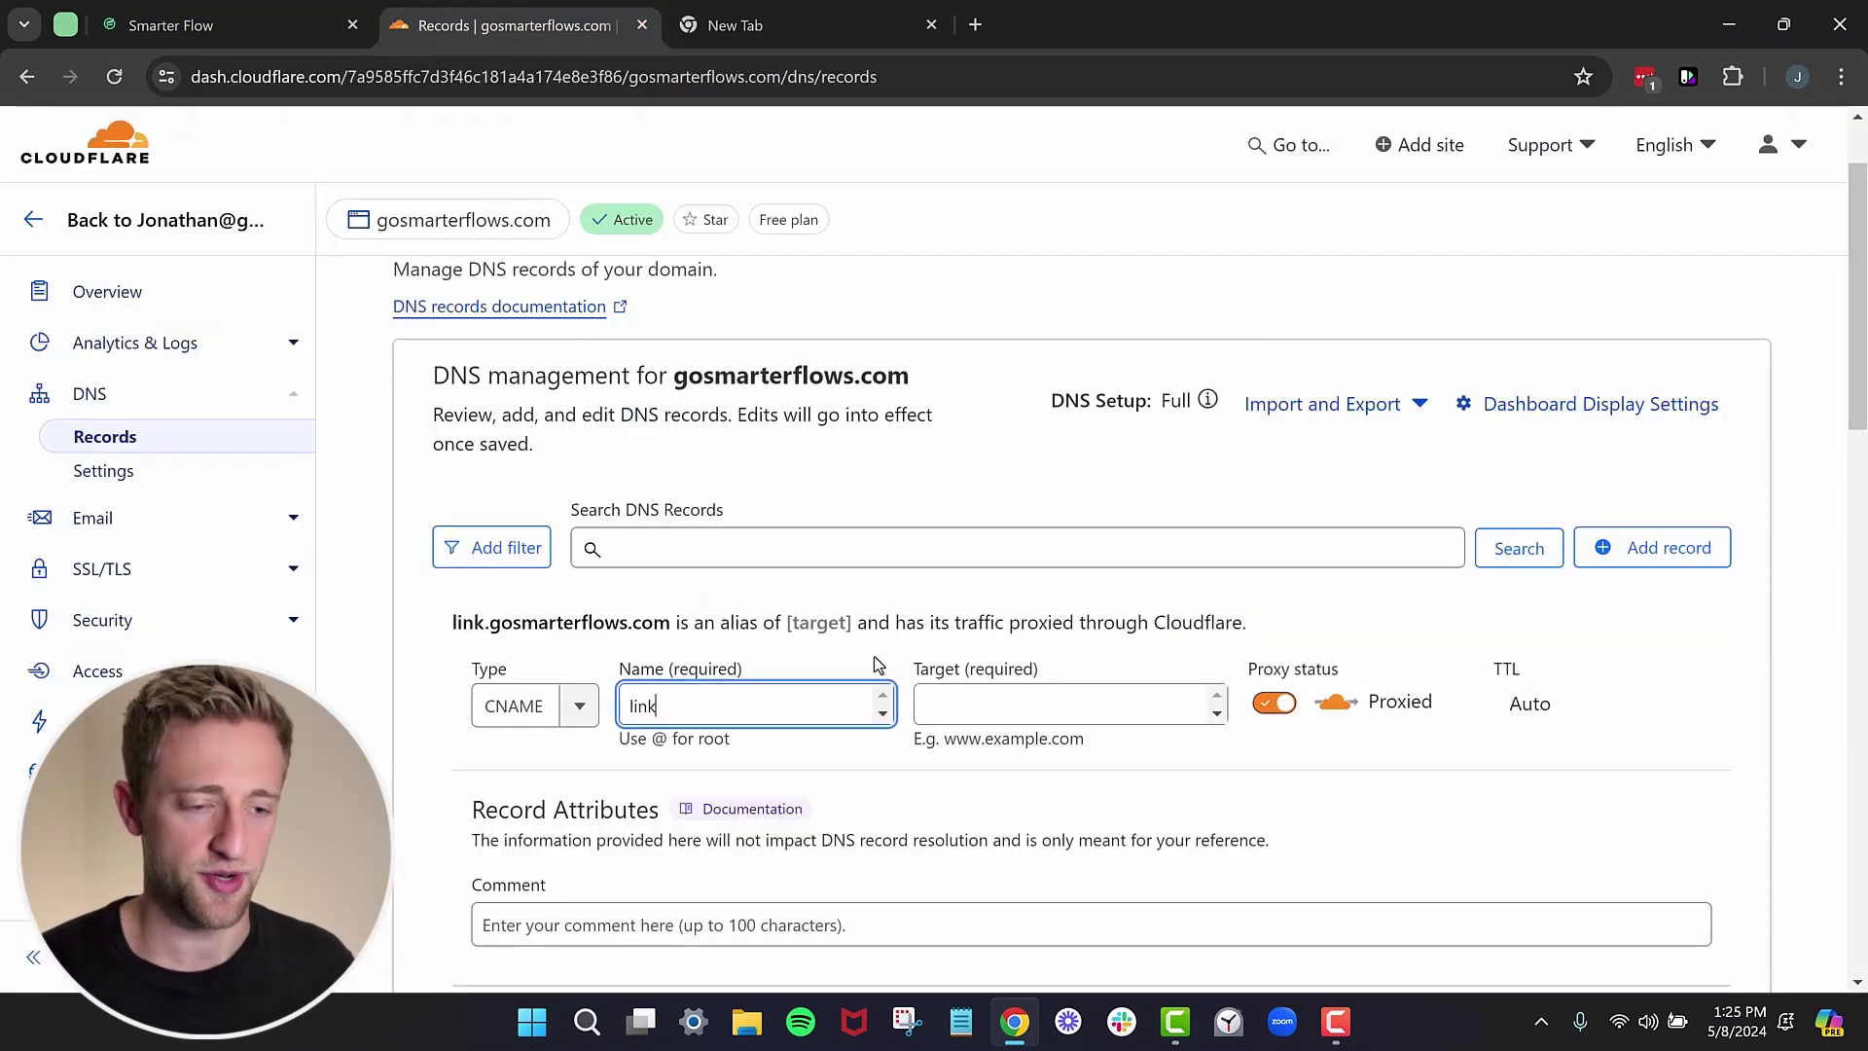
{"action": "left_click", "coordinate": [1013, 703]}
{"action": "key", "text": "ctrl+v"}
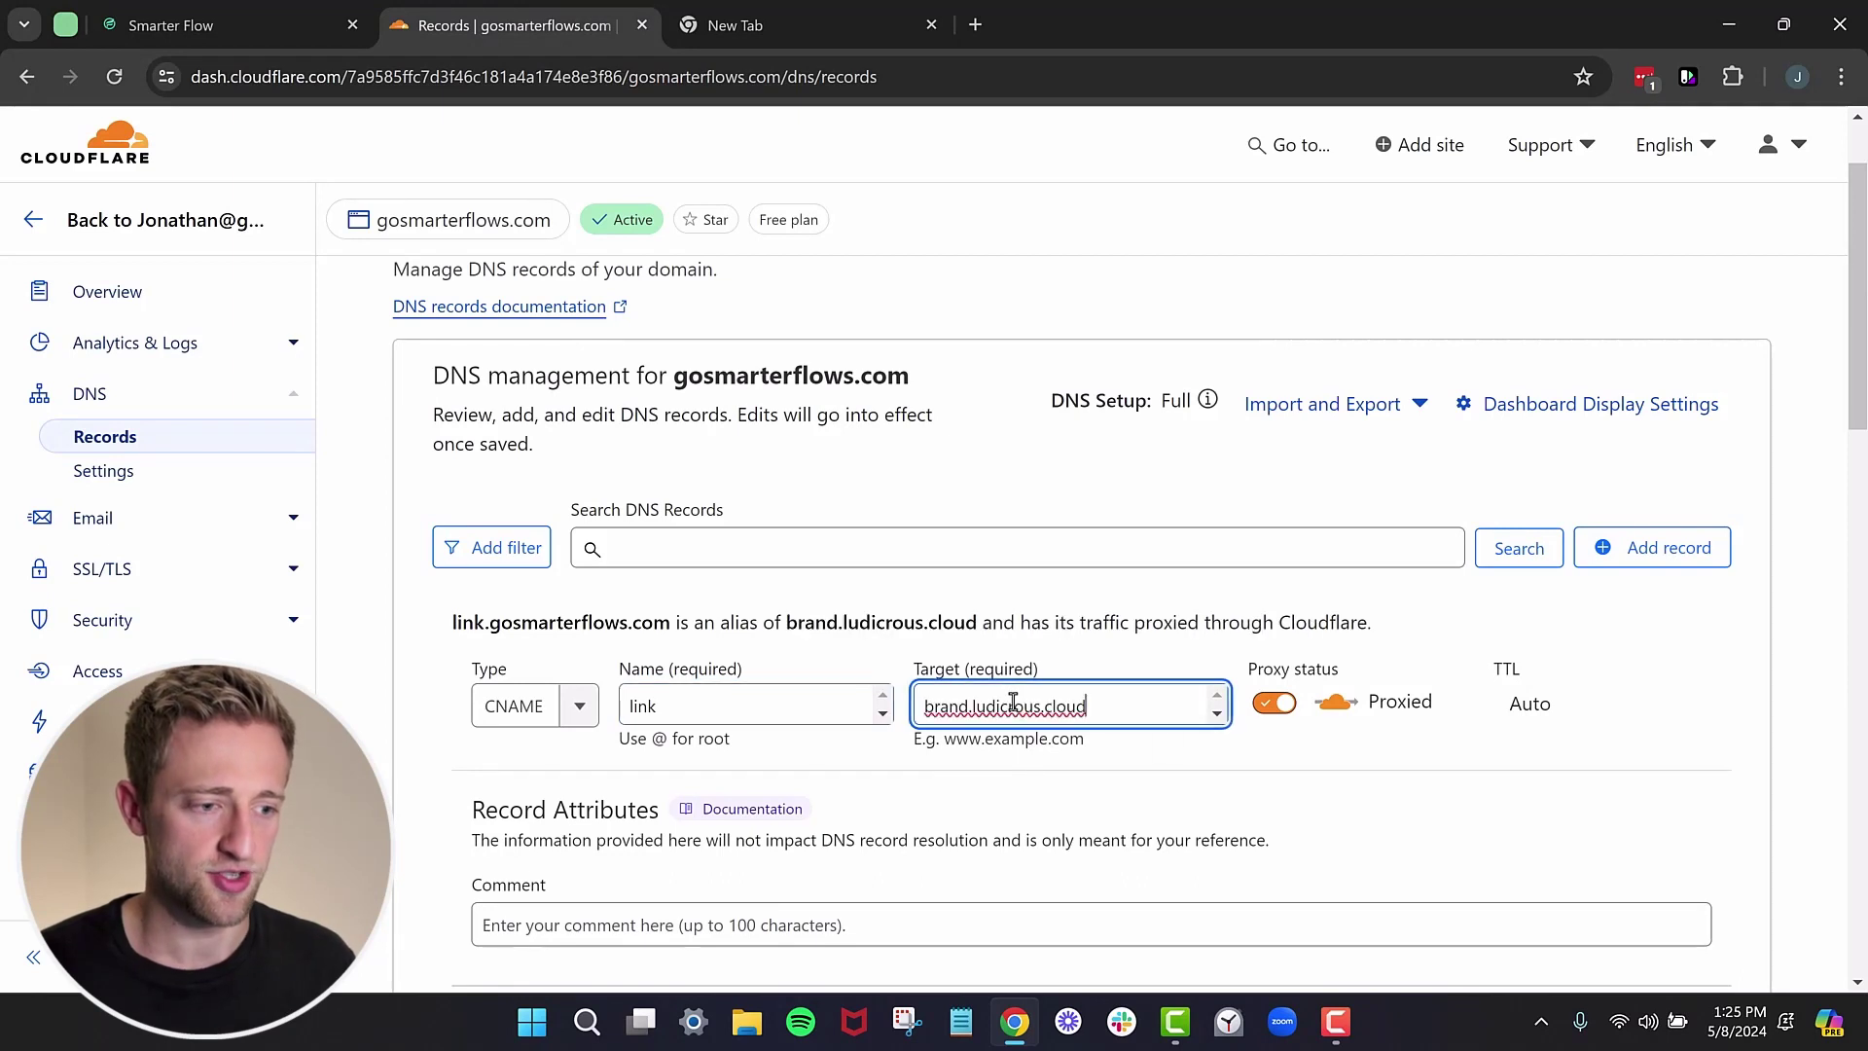
Switch the link record's proxy status to DNS only and save the record.
{"action": "left_click", "coordinate": [1274, 703]}
{"action": "scroll", "coordinate": [1230, 667], "scroll_direction": "down", "scroll_amount": 1}
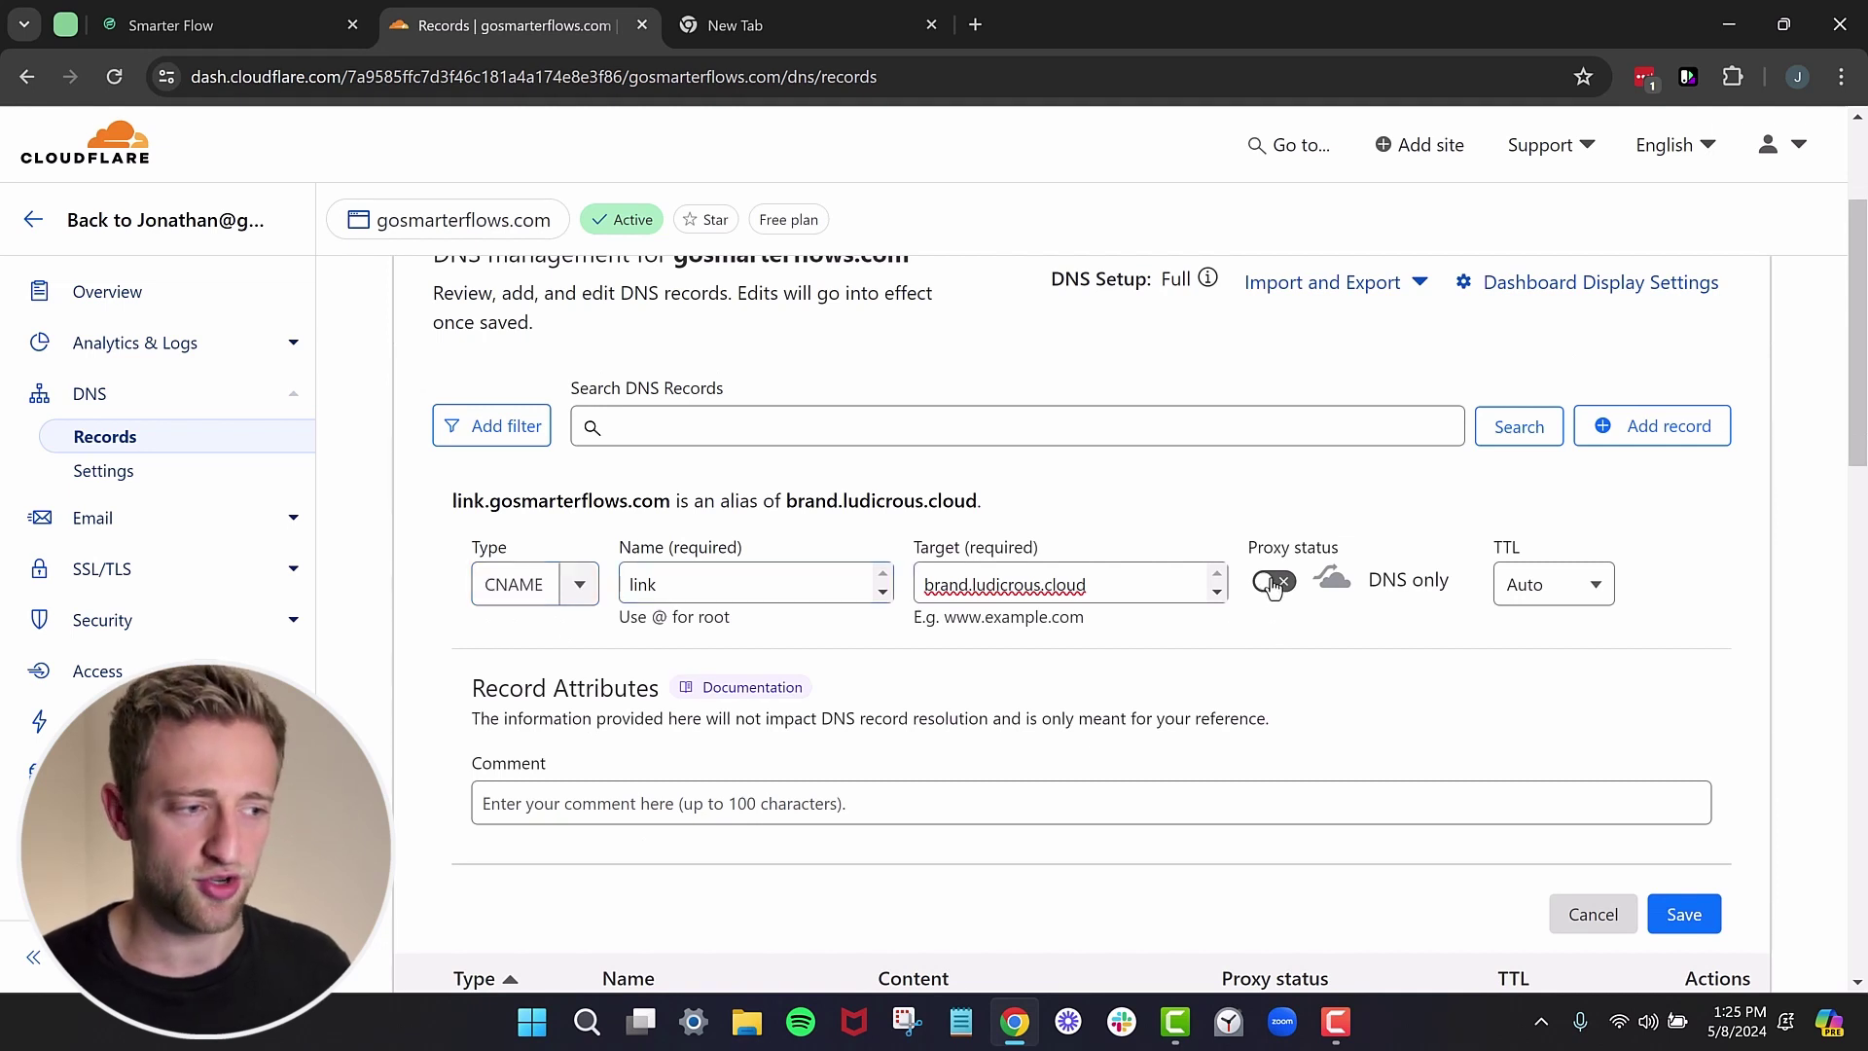
{"action": "scroll", "coordinate": [1516, 590], "scroll_direction": "down", "scroll_amount": 1}
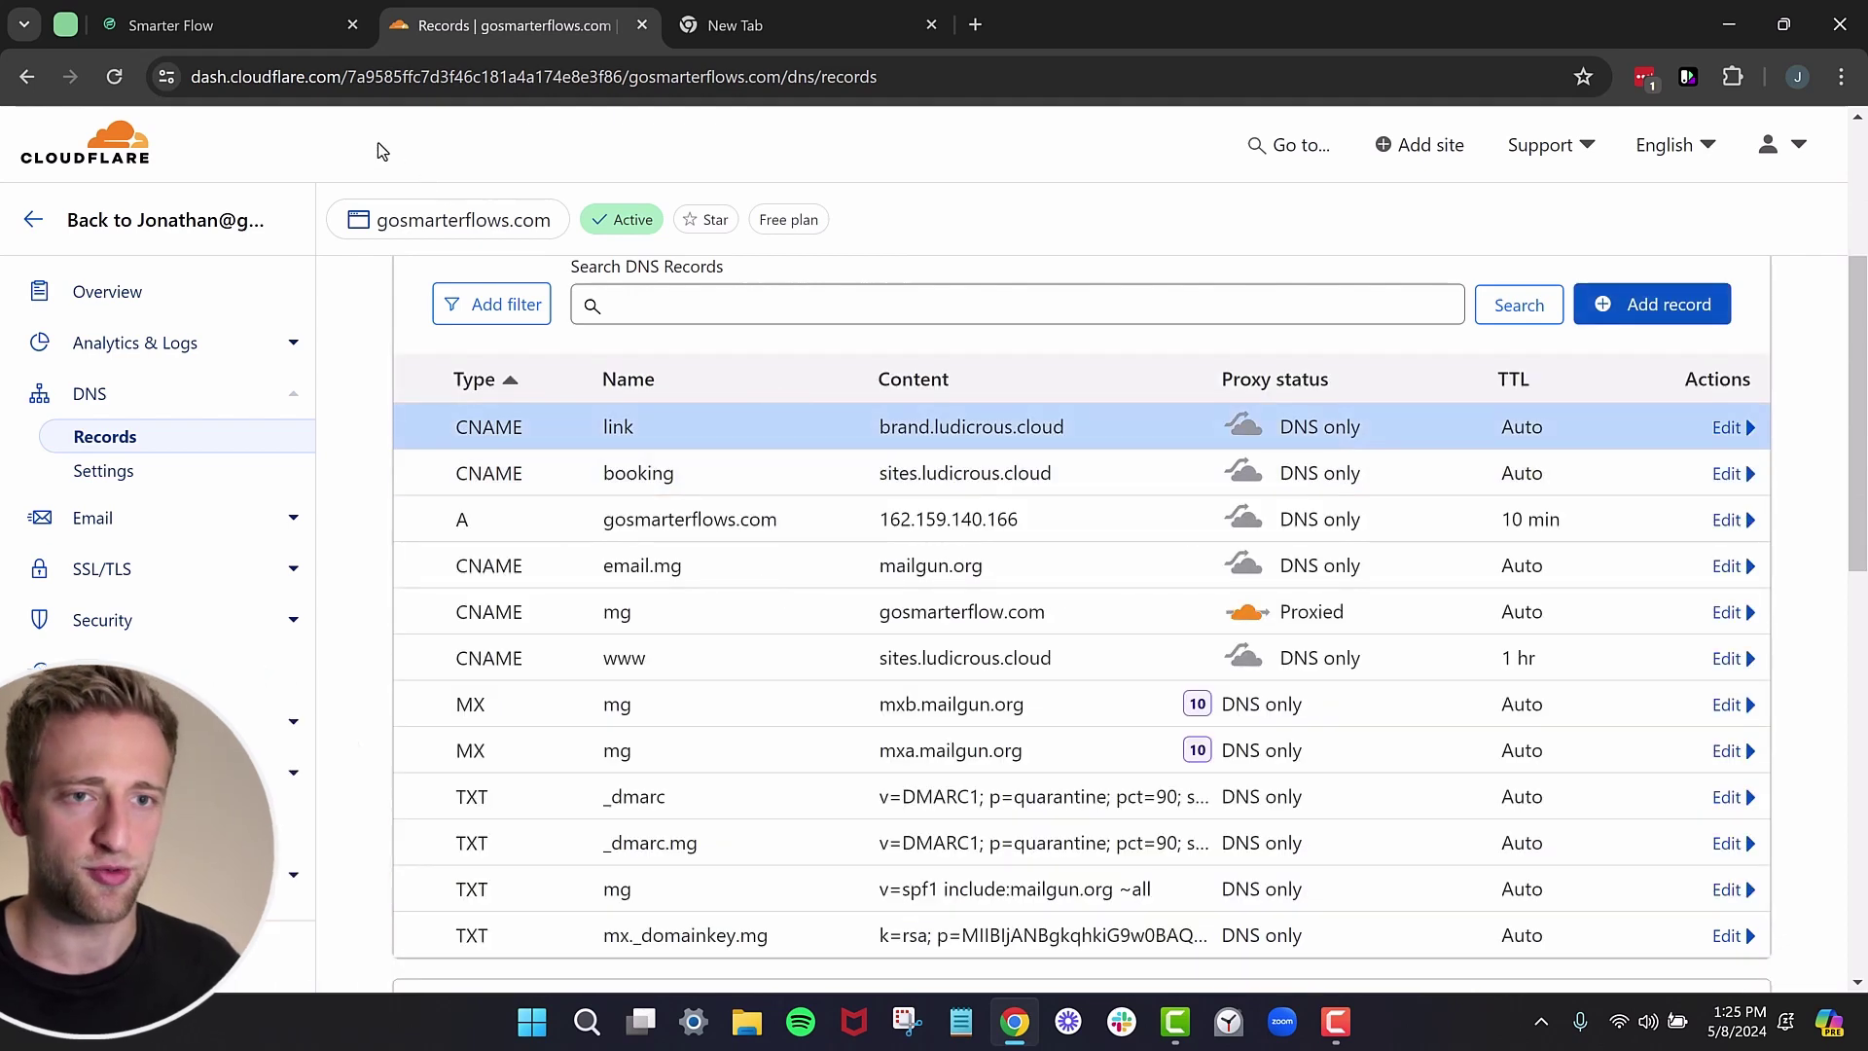
Check the link record's name, return to Smarter Flow, and verify the branded domain's records.
{"action": "left_click_drag", "start_coordinate": [602, 428], "coordinate": [626, 428]}
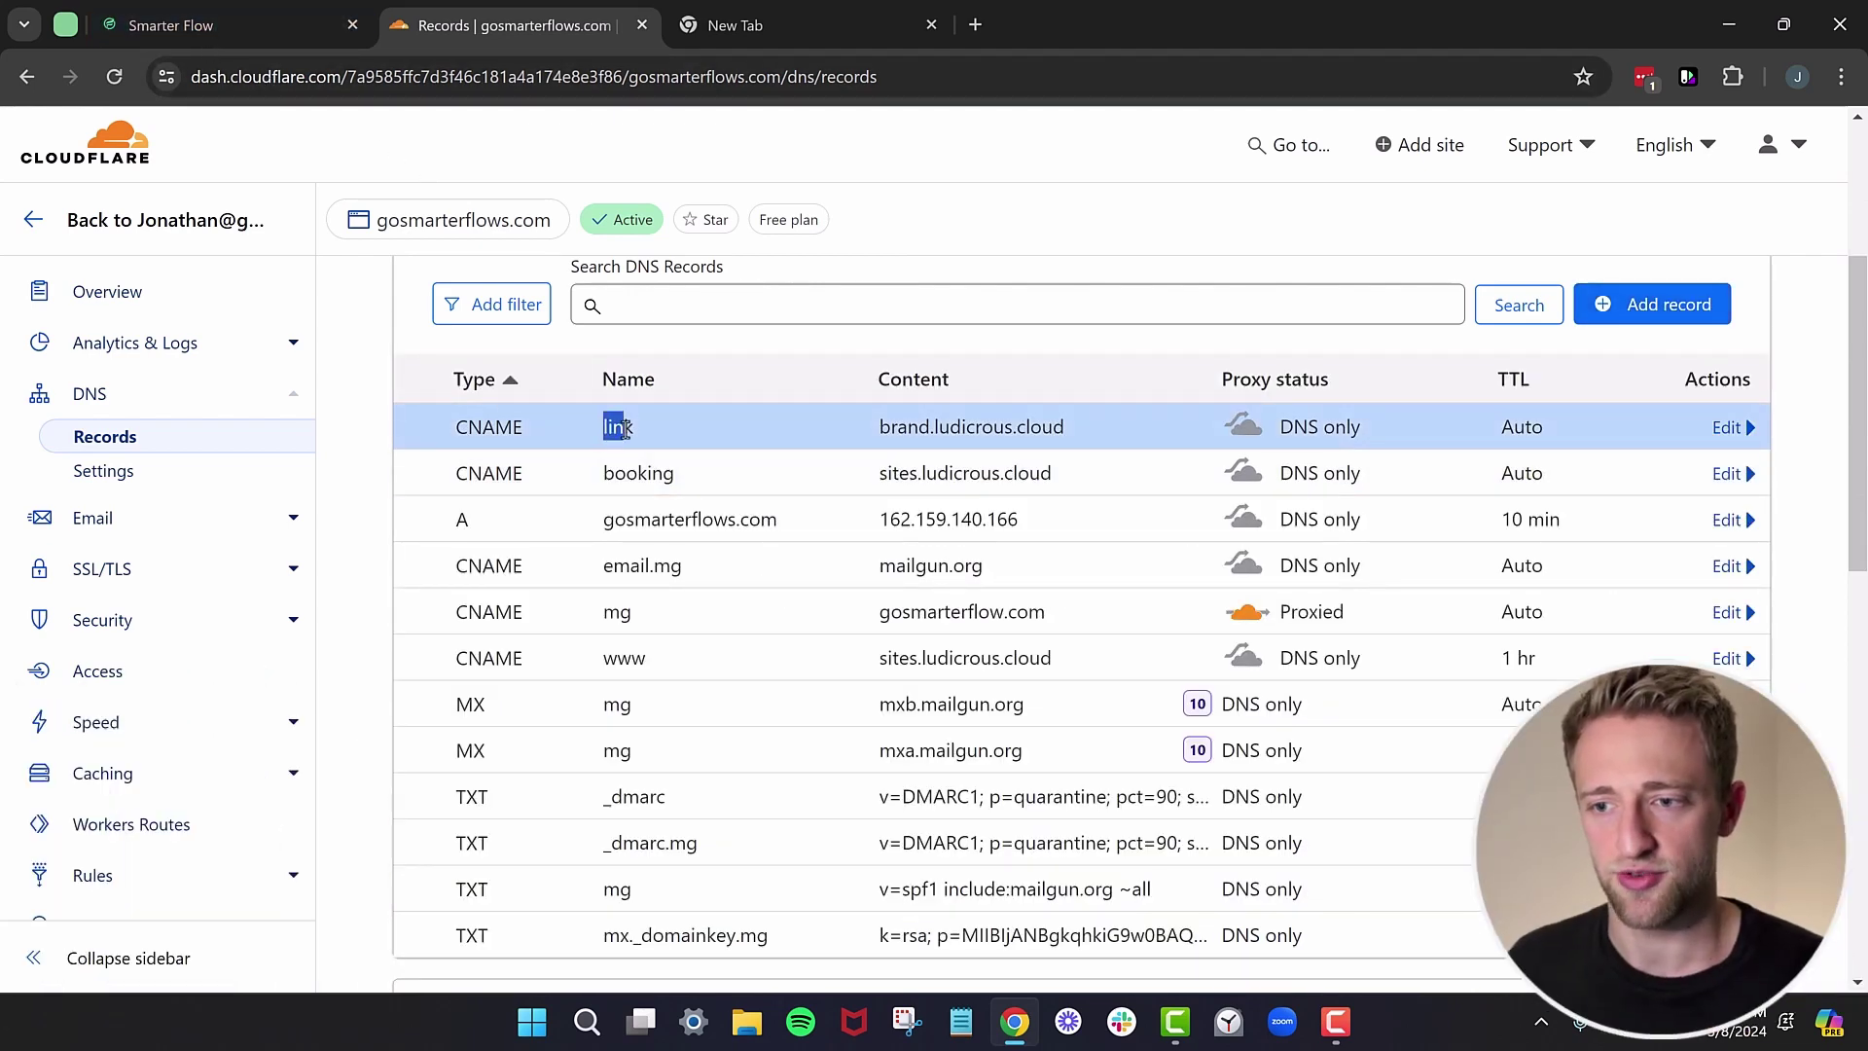
{"action": "left_click", "coordinate": [225, 28]}
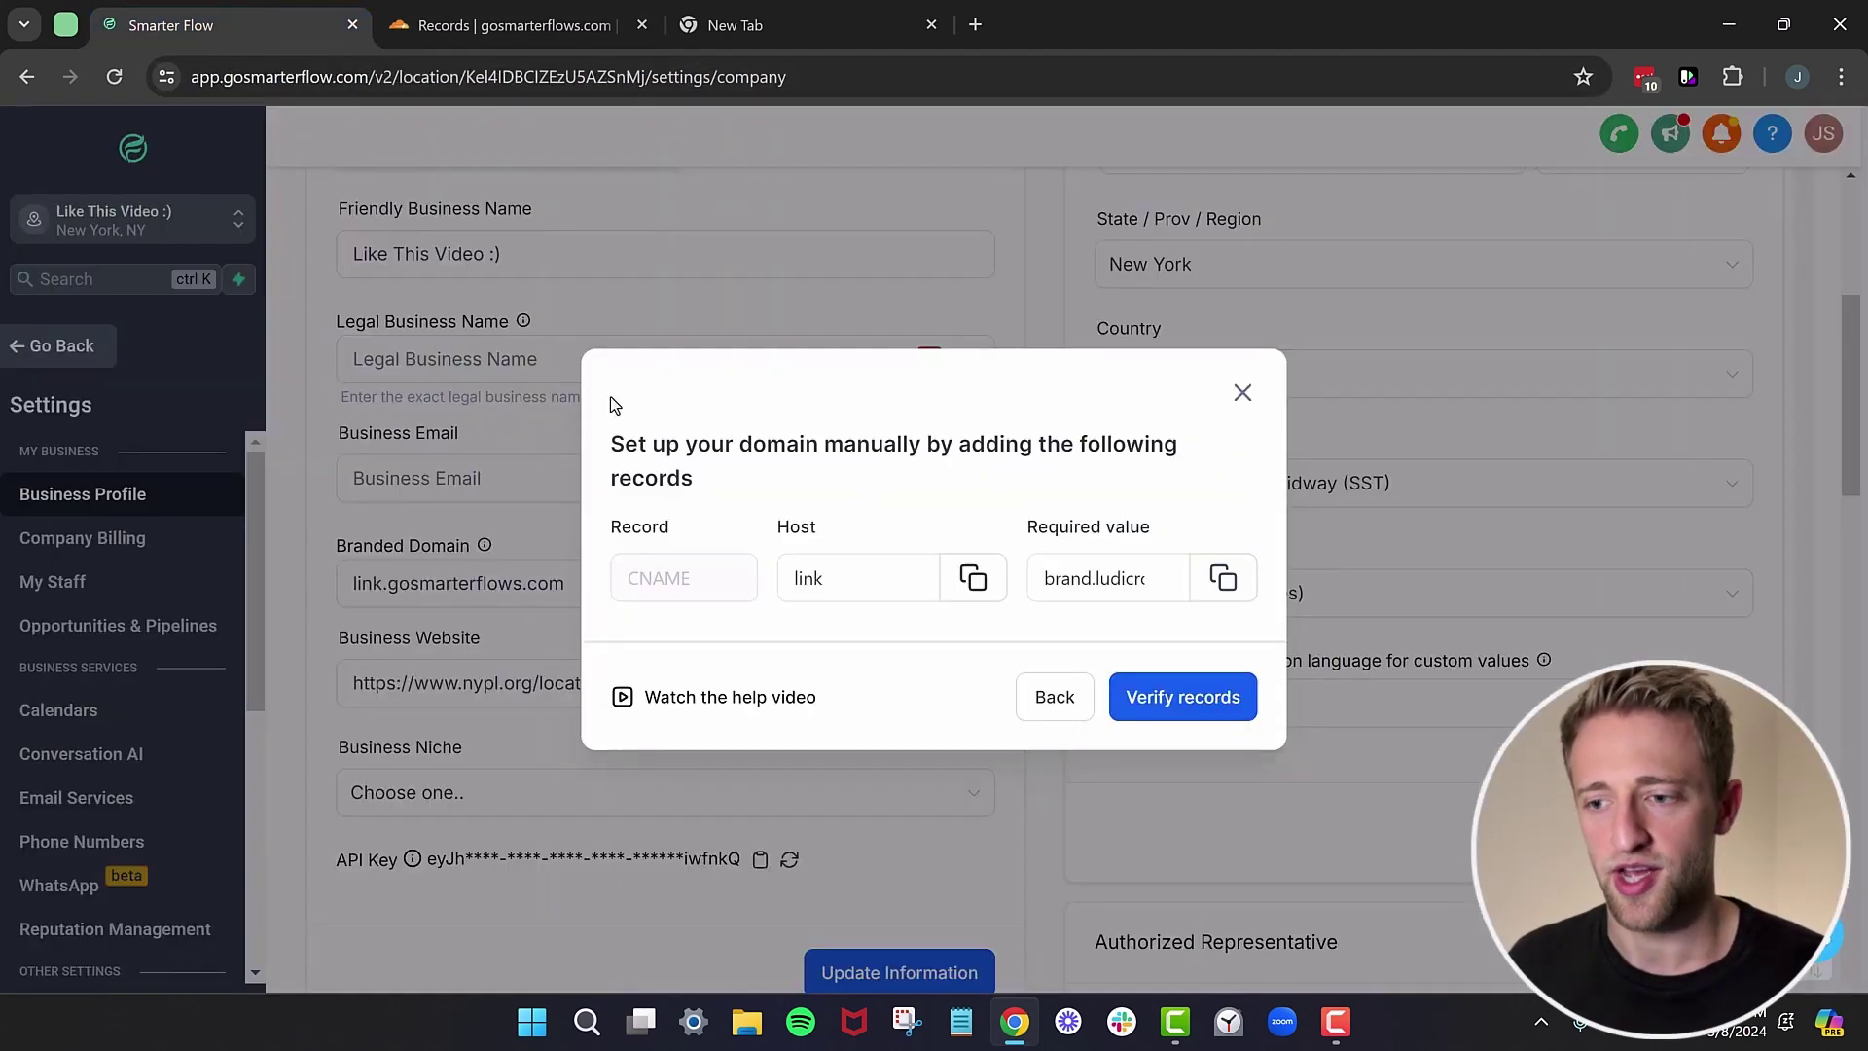
{"action": "left_click", "coordinate": [1180, 720]}
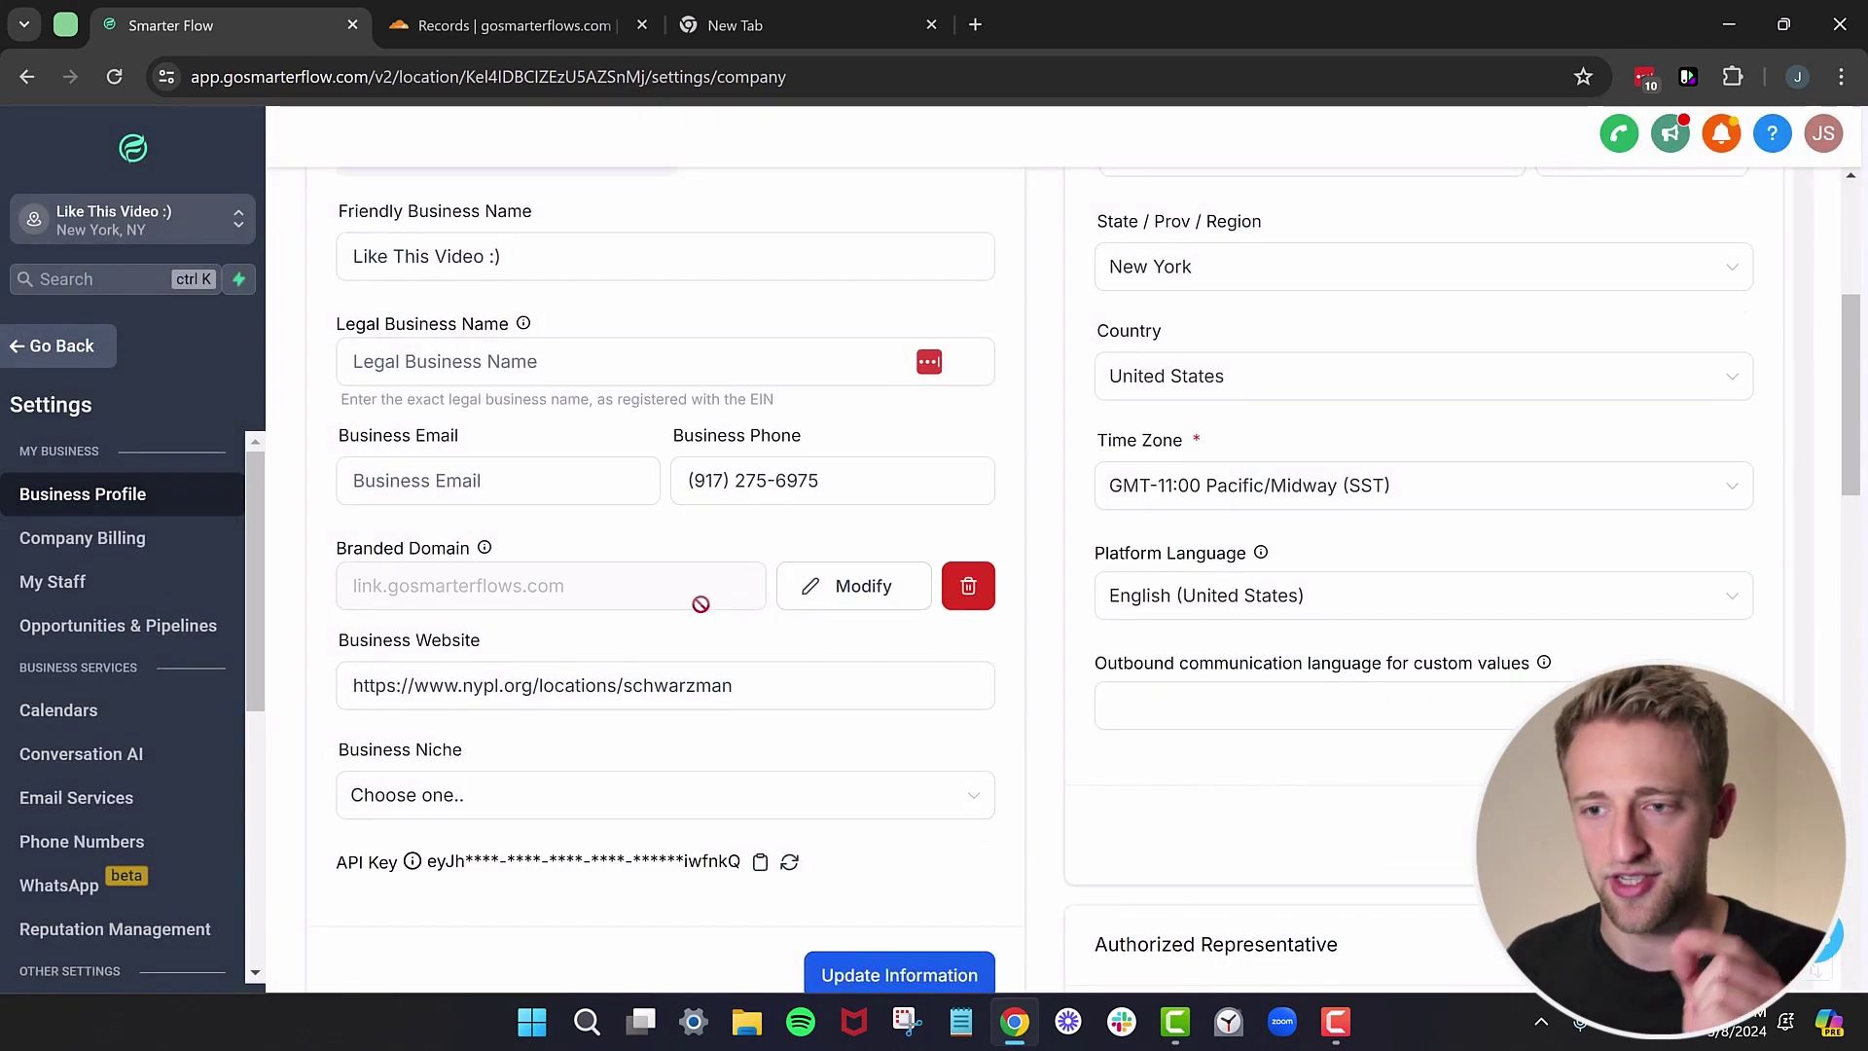
In the calendar settings, open the sharing options of the Free 15 Minute Call calendar and copy its scheduling link.
{"action": "scroll", "coordinate": [681, 603], "scroll_direction": "up", "scroll_amount": 1}
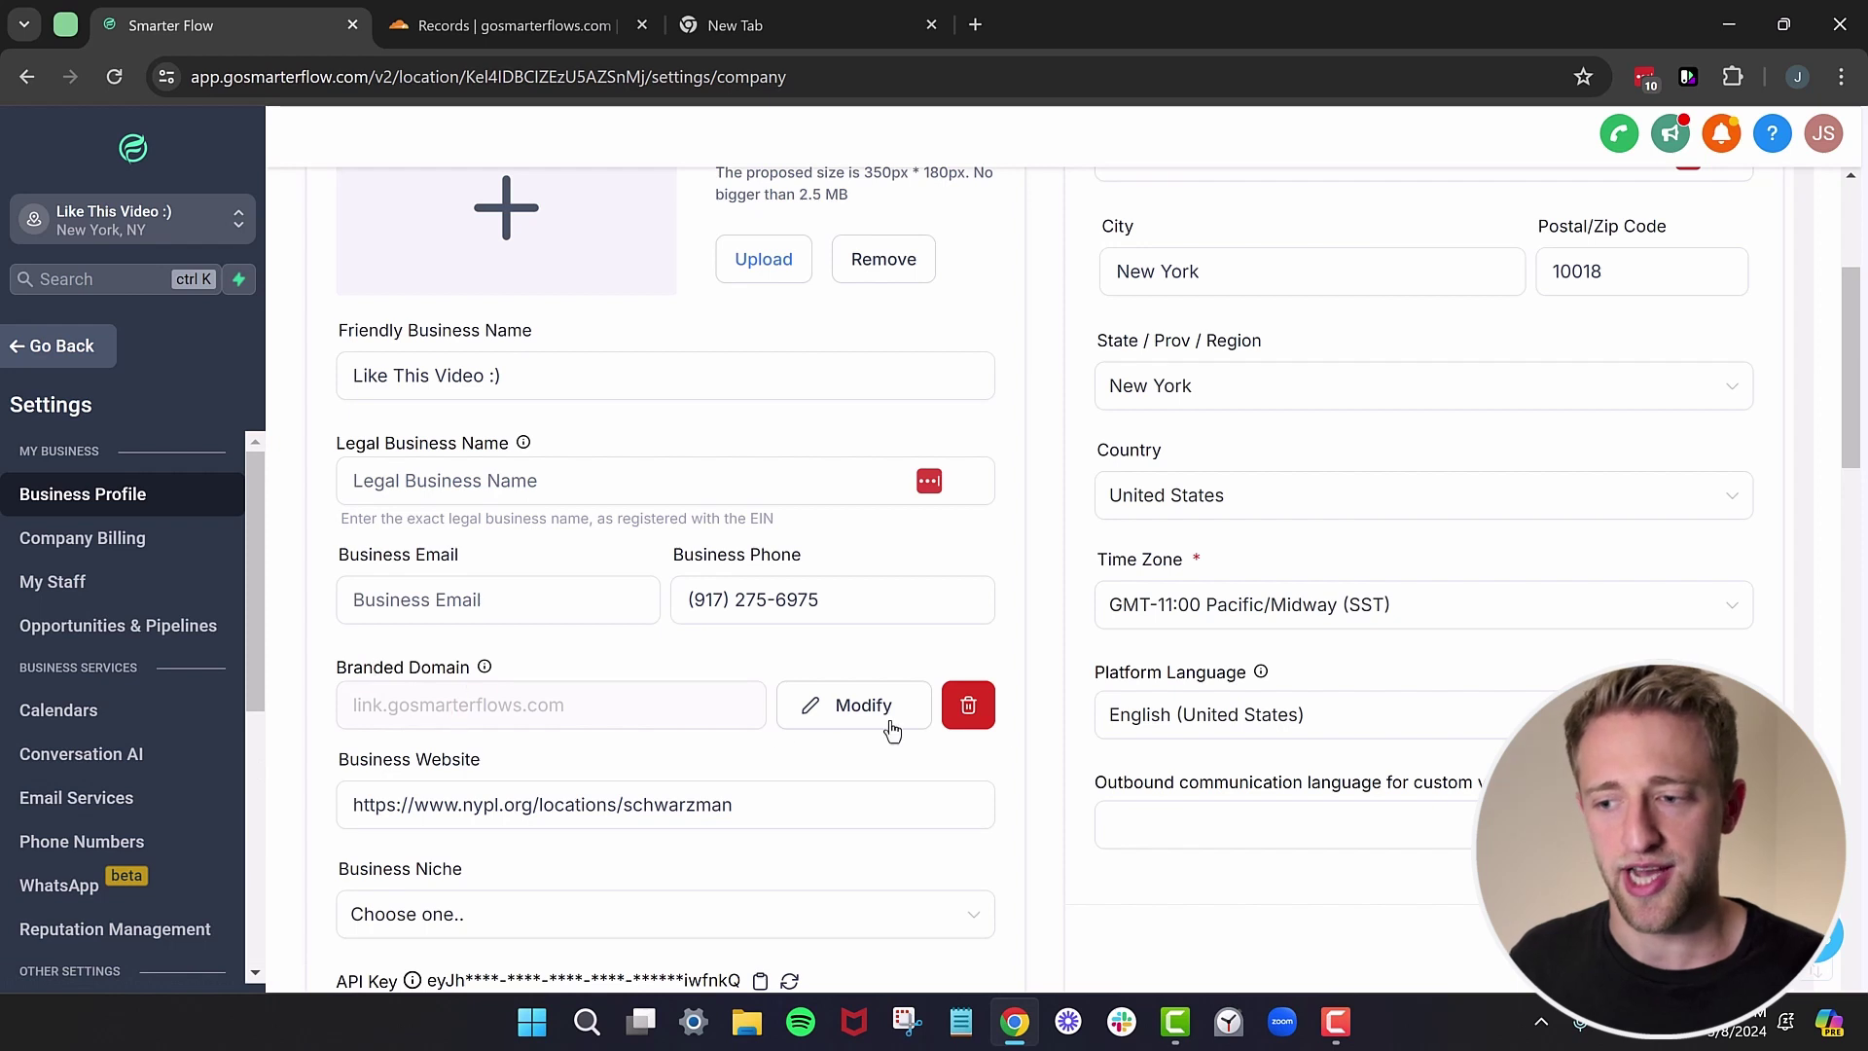
{"action": "left_click", "coordinate": [96, 715]}
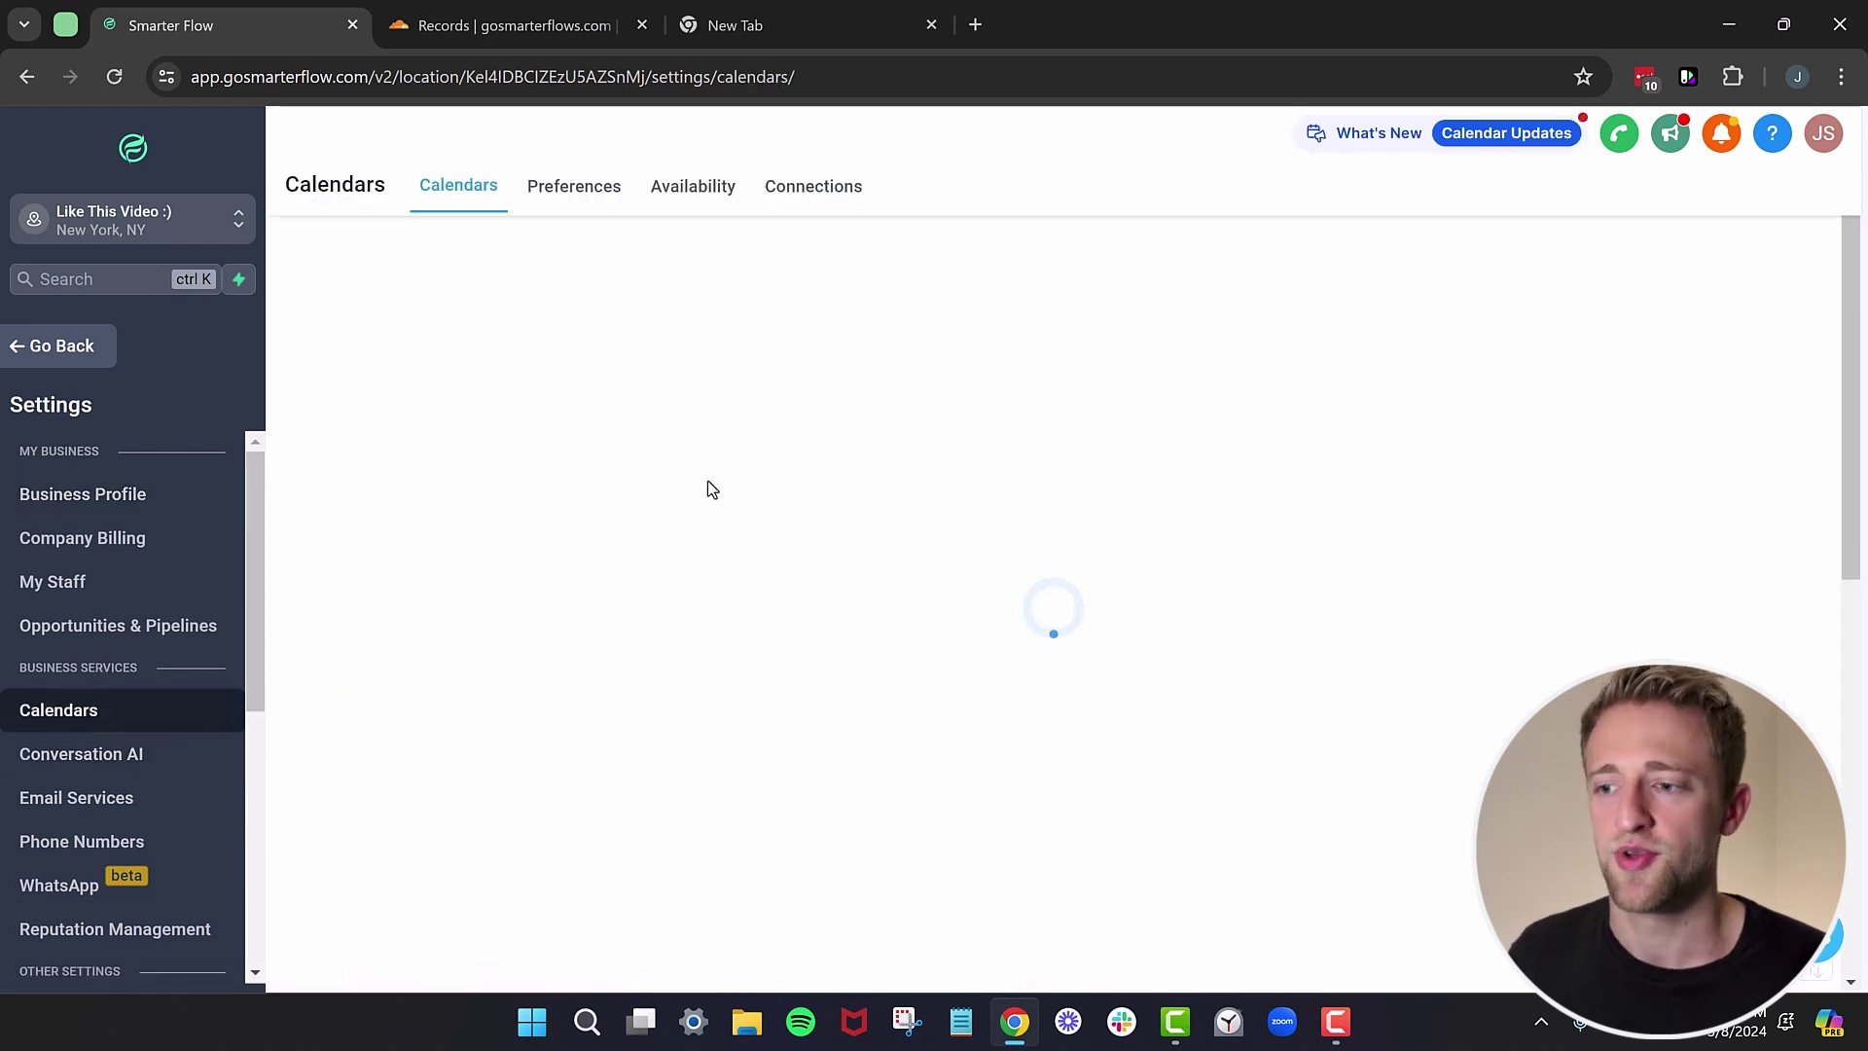
{"action": "scroll", "coordinate": [696, 526], "scroll_direction": "down", "scroll_amount": 2}
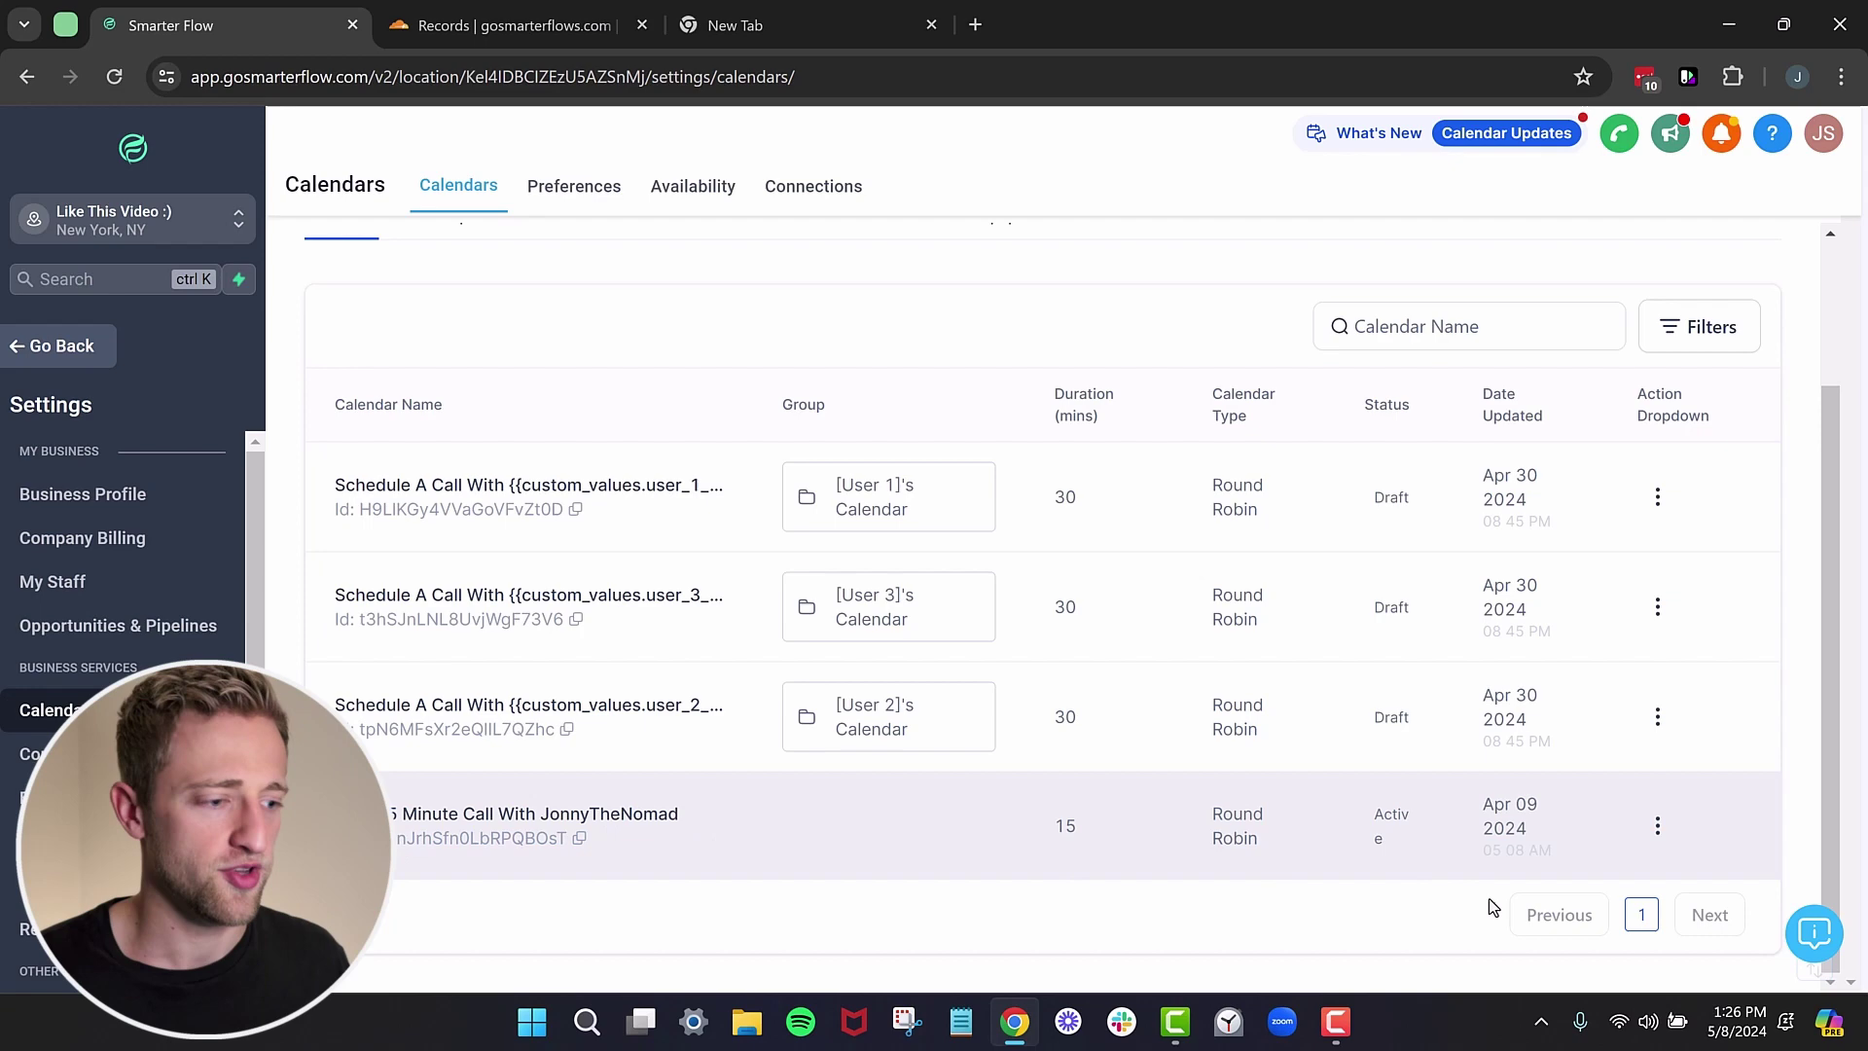
{"action": "left_click", "coordinate": [1657, 826]}
{"action": "left_click", "coordinate": [1611, 652]}
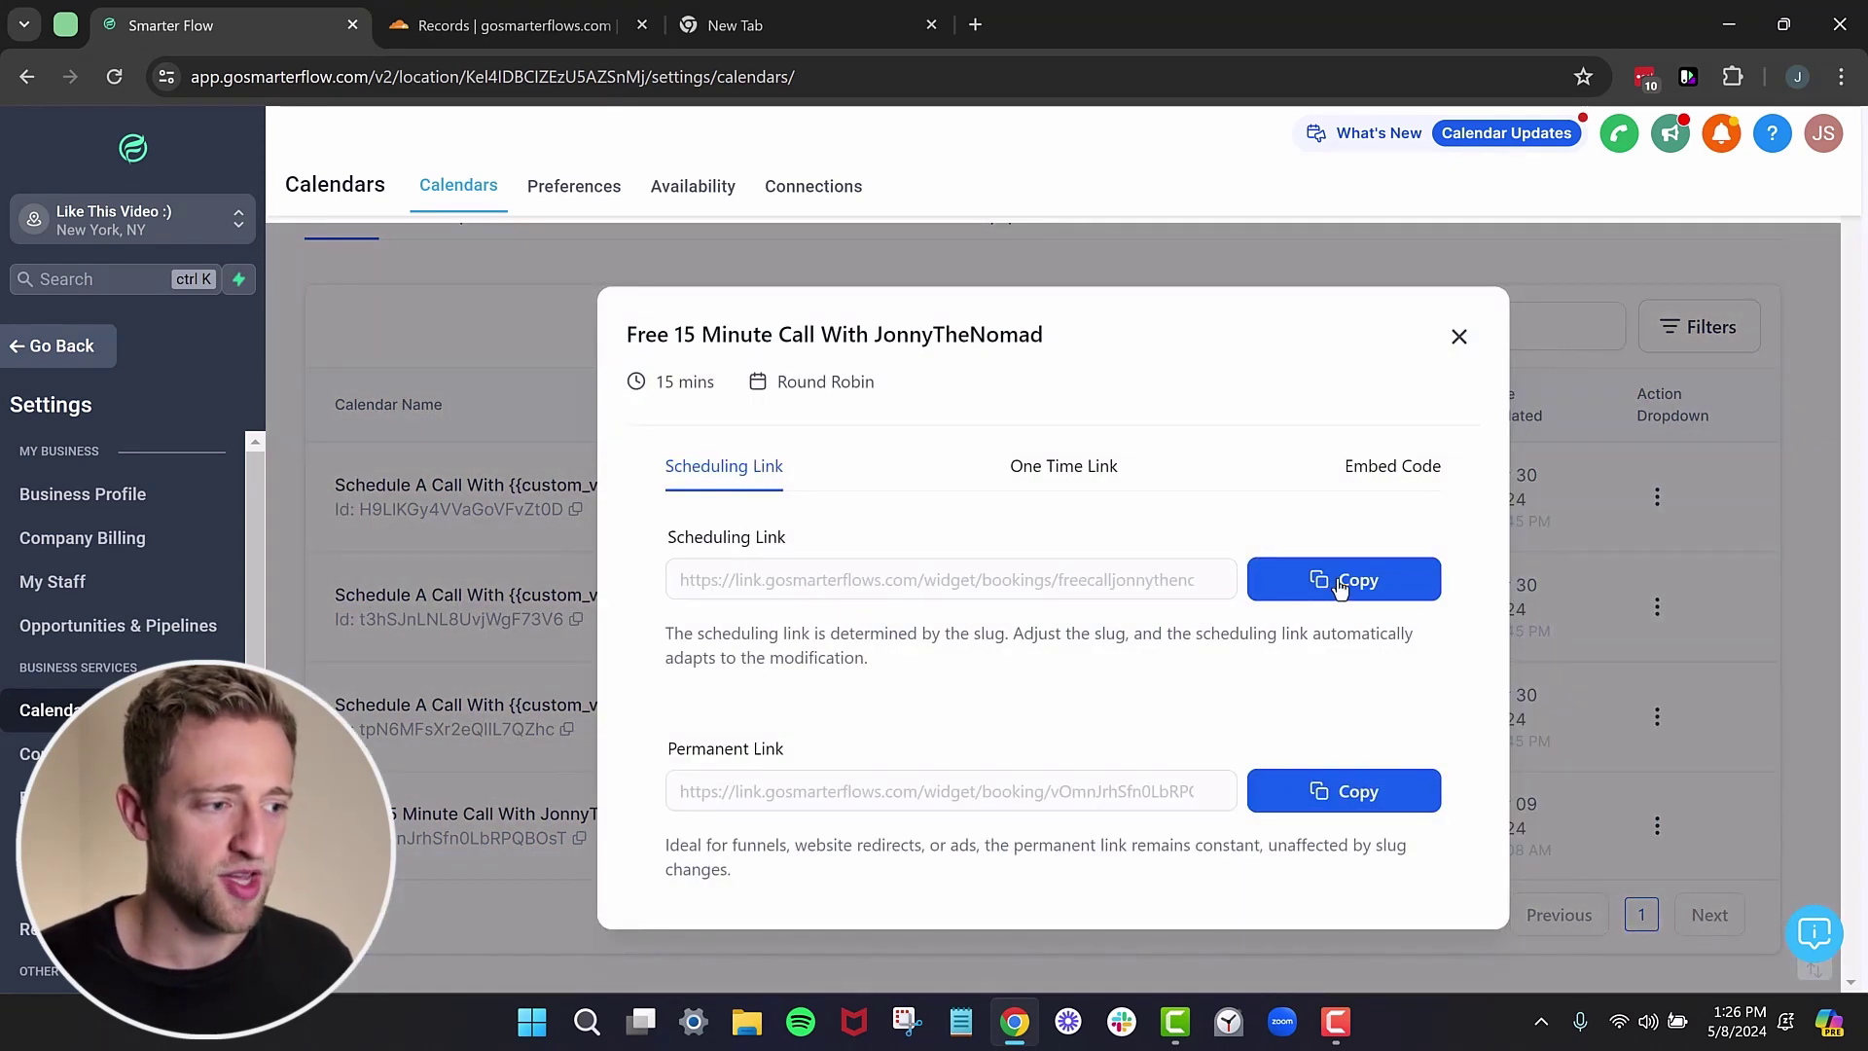
{"action": "left_click", "coordinate": [1270, 594]}
Paste the scheduling link into a new browser tab's address and compare its domain with the earlier calendar link.
{"action": "left_click", "coordinate": [976, 25]}
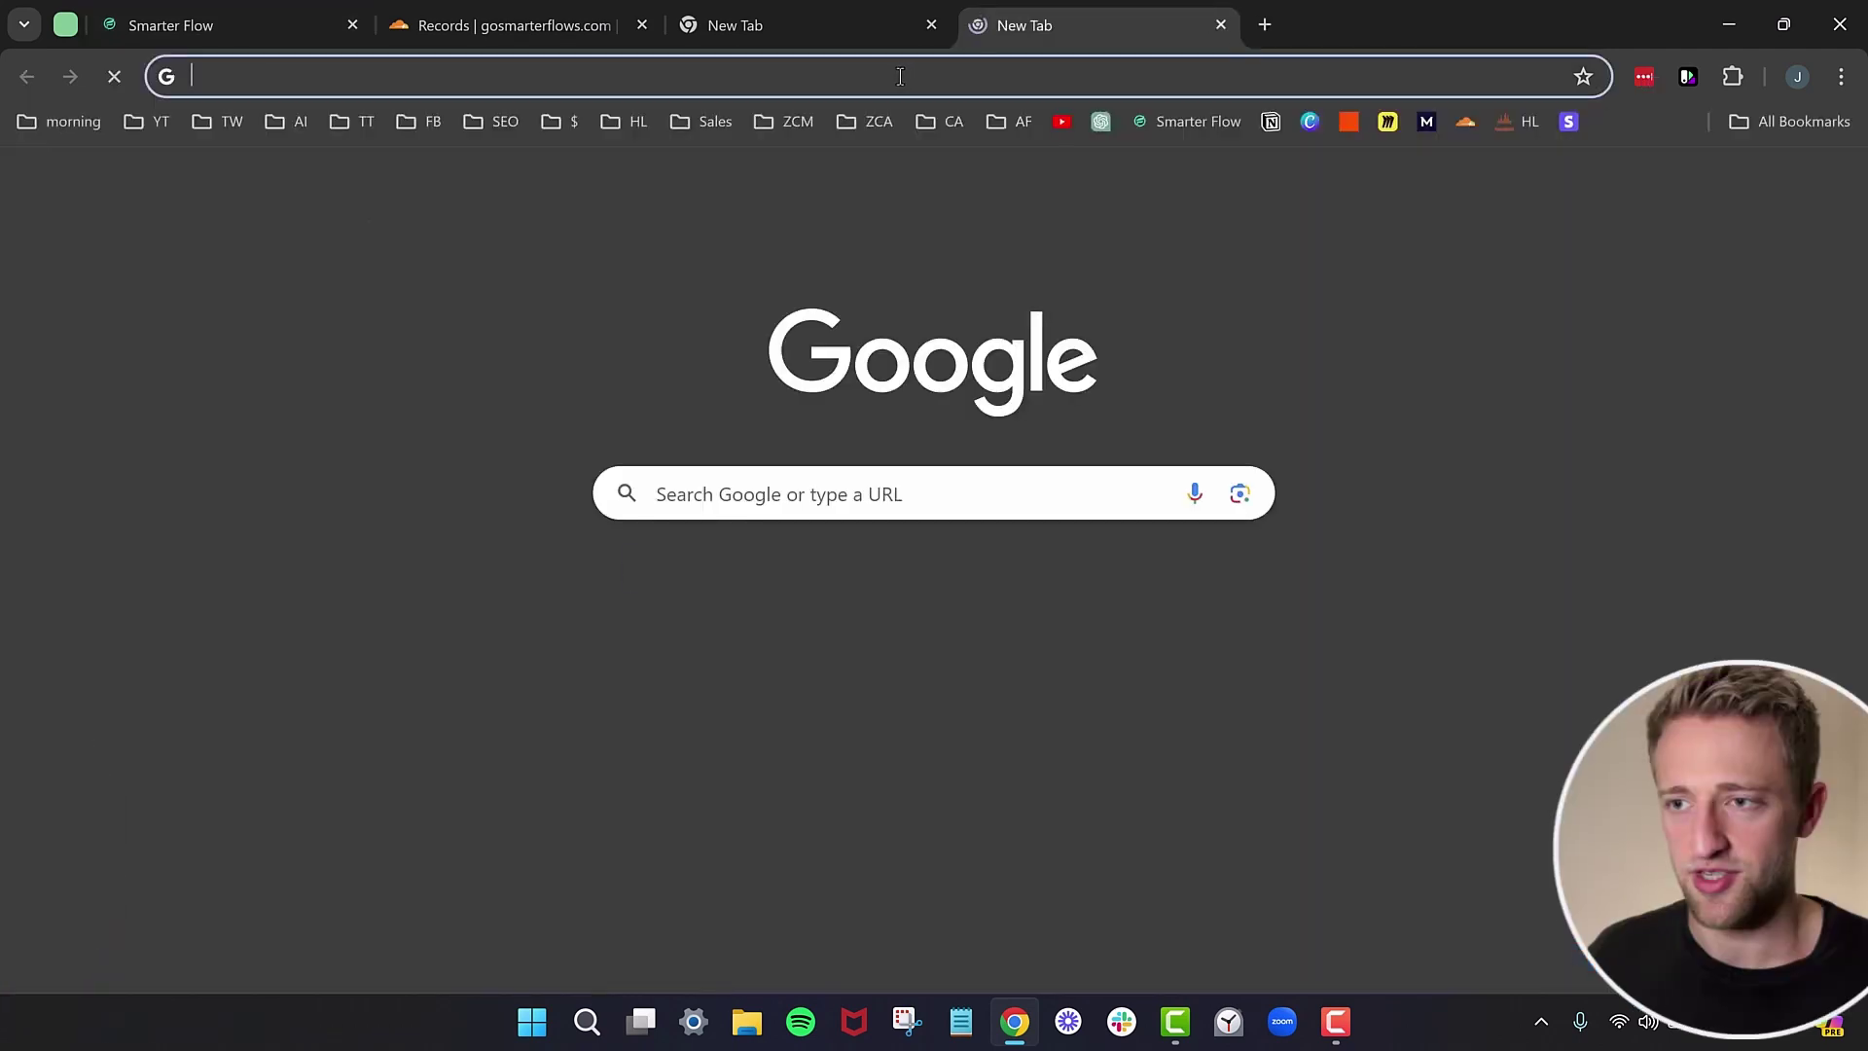
{"action": "key", "text": "ctrl+v"}
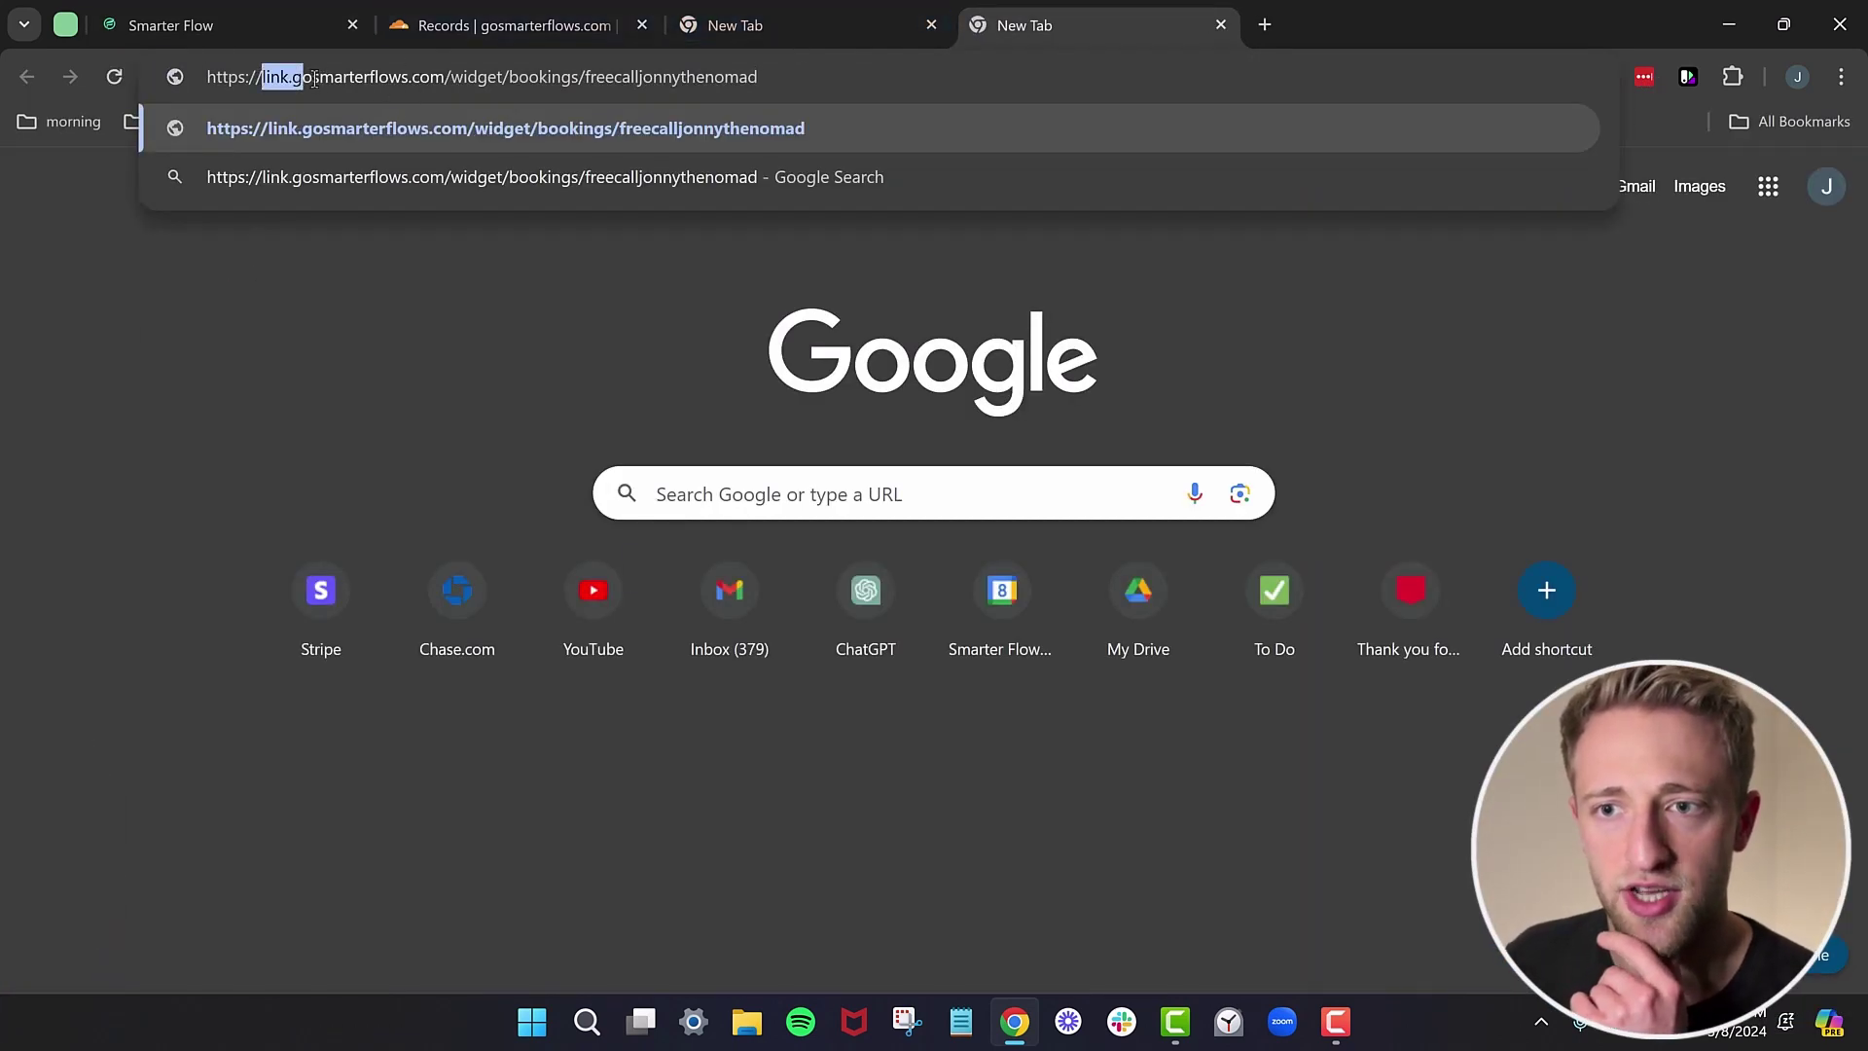
{"action": "left_click_drag", "start_coordinate": [314, 80], "coordinate": [390, 75]}
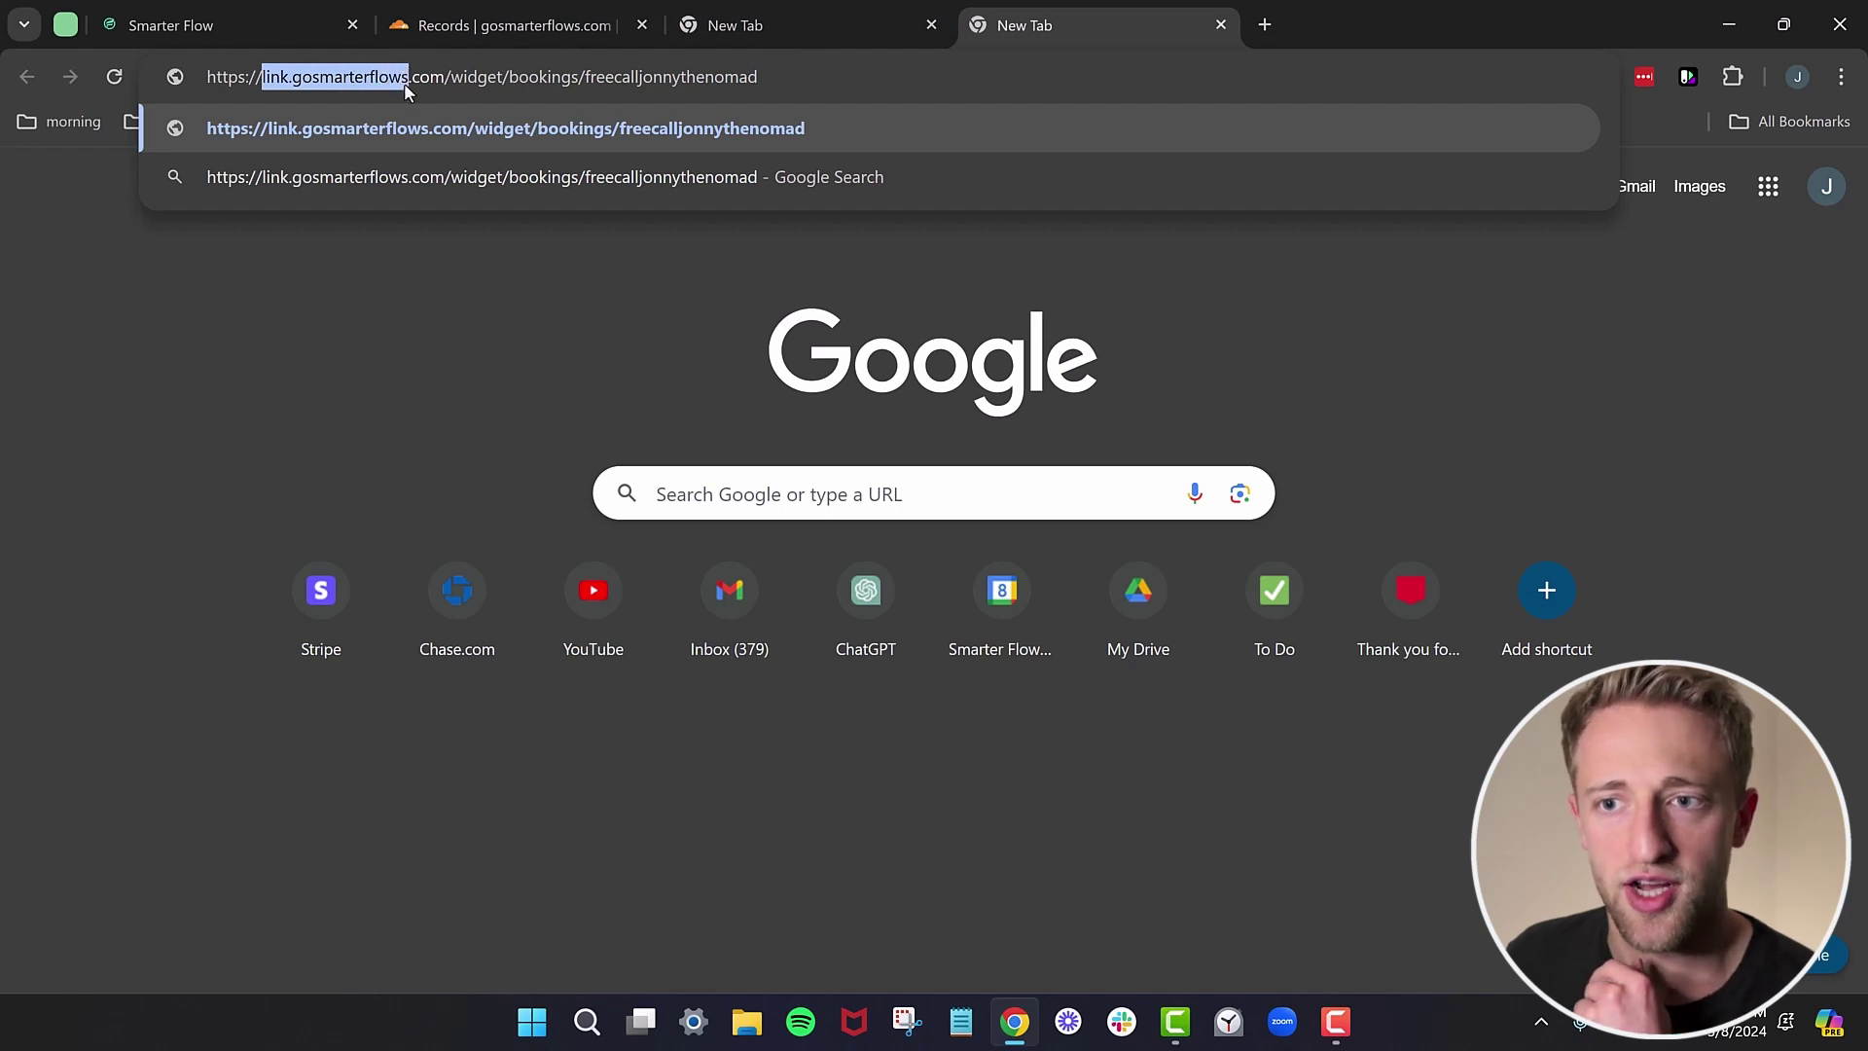
{"action": "left_click", "coordinate": [406, 85]}
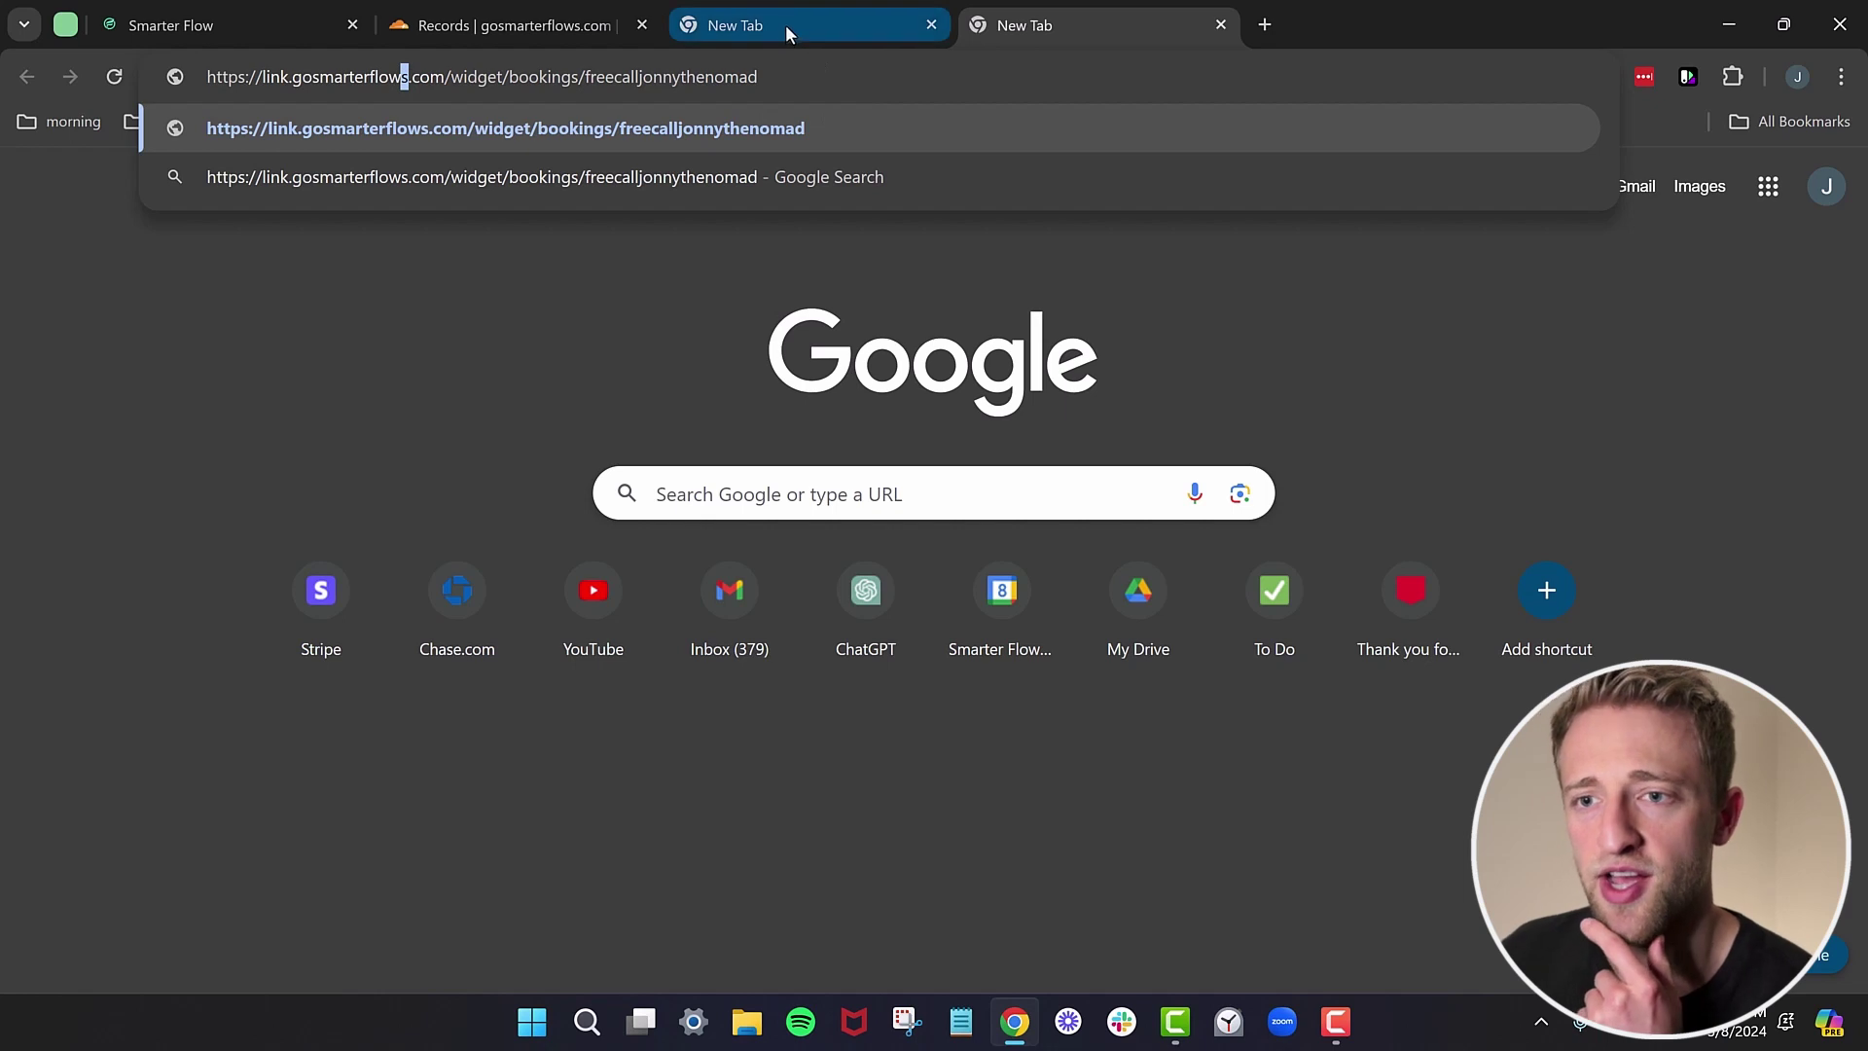
{"action": "key", "text": "ctrl+z"}
{"action": "left_click", "coordinate": [333, 80]}
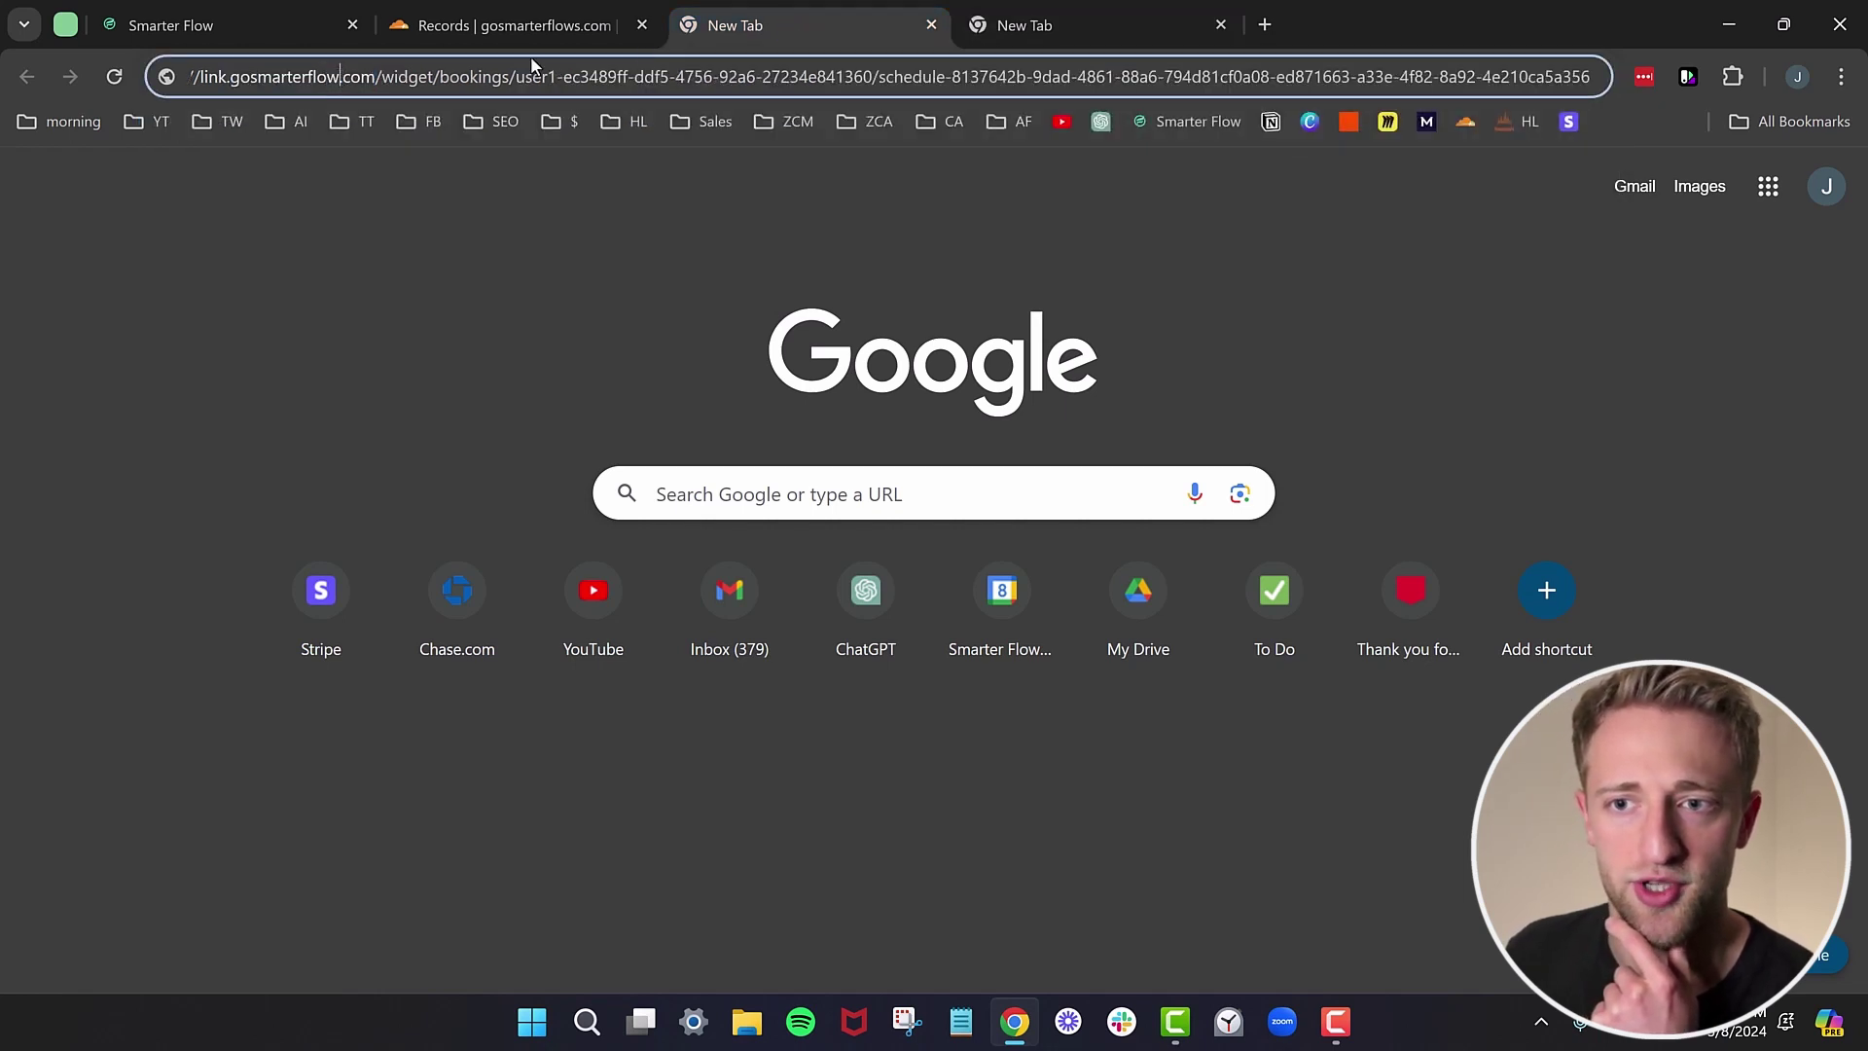
{"action": "left_click", "coordinate": [1015, 12]}
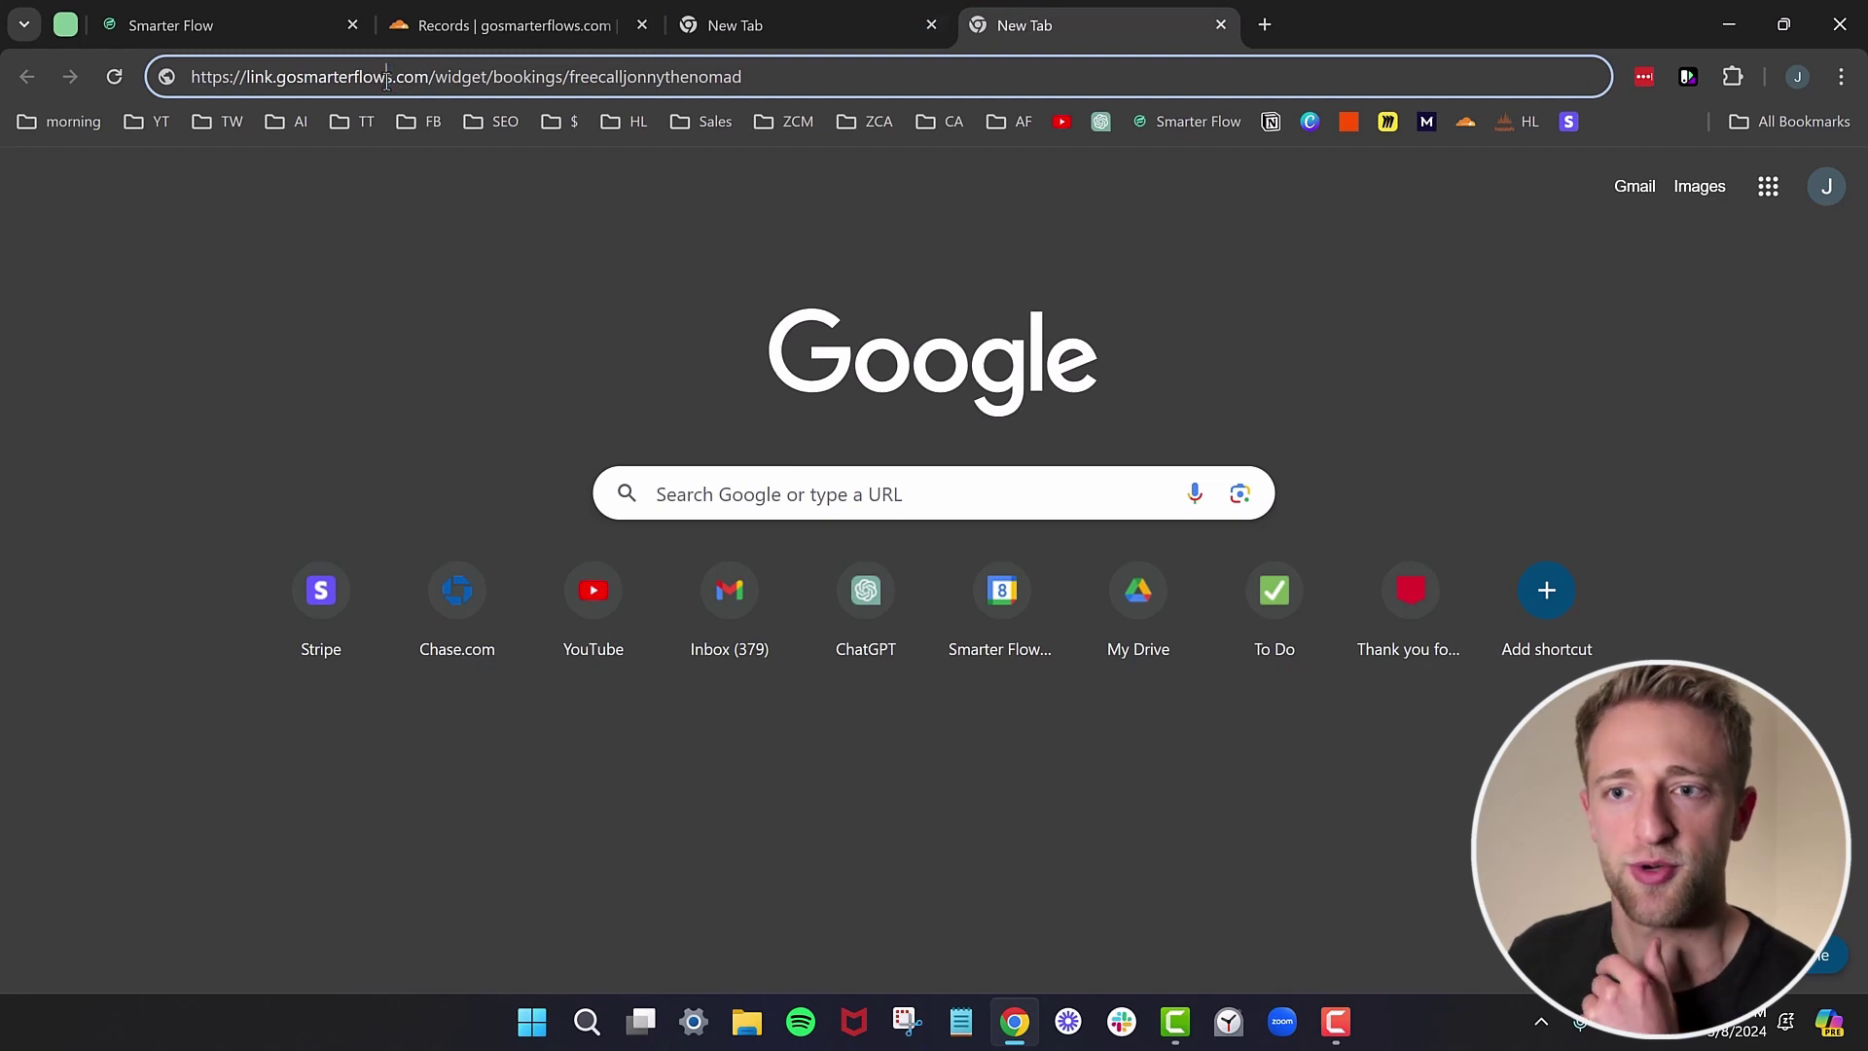
Return to Smarter Flow, close the Free 15 Minute Call calendar's sharing options, and leave the settings area.
{"action": "left_click", "coordinate": [246, 24]}
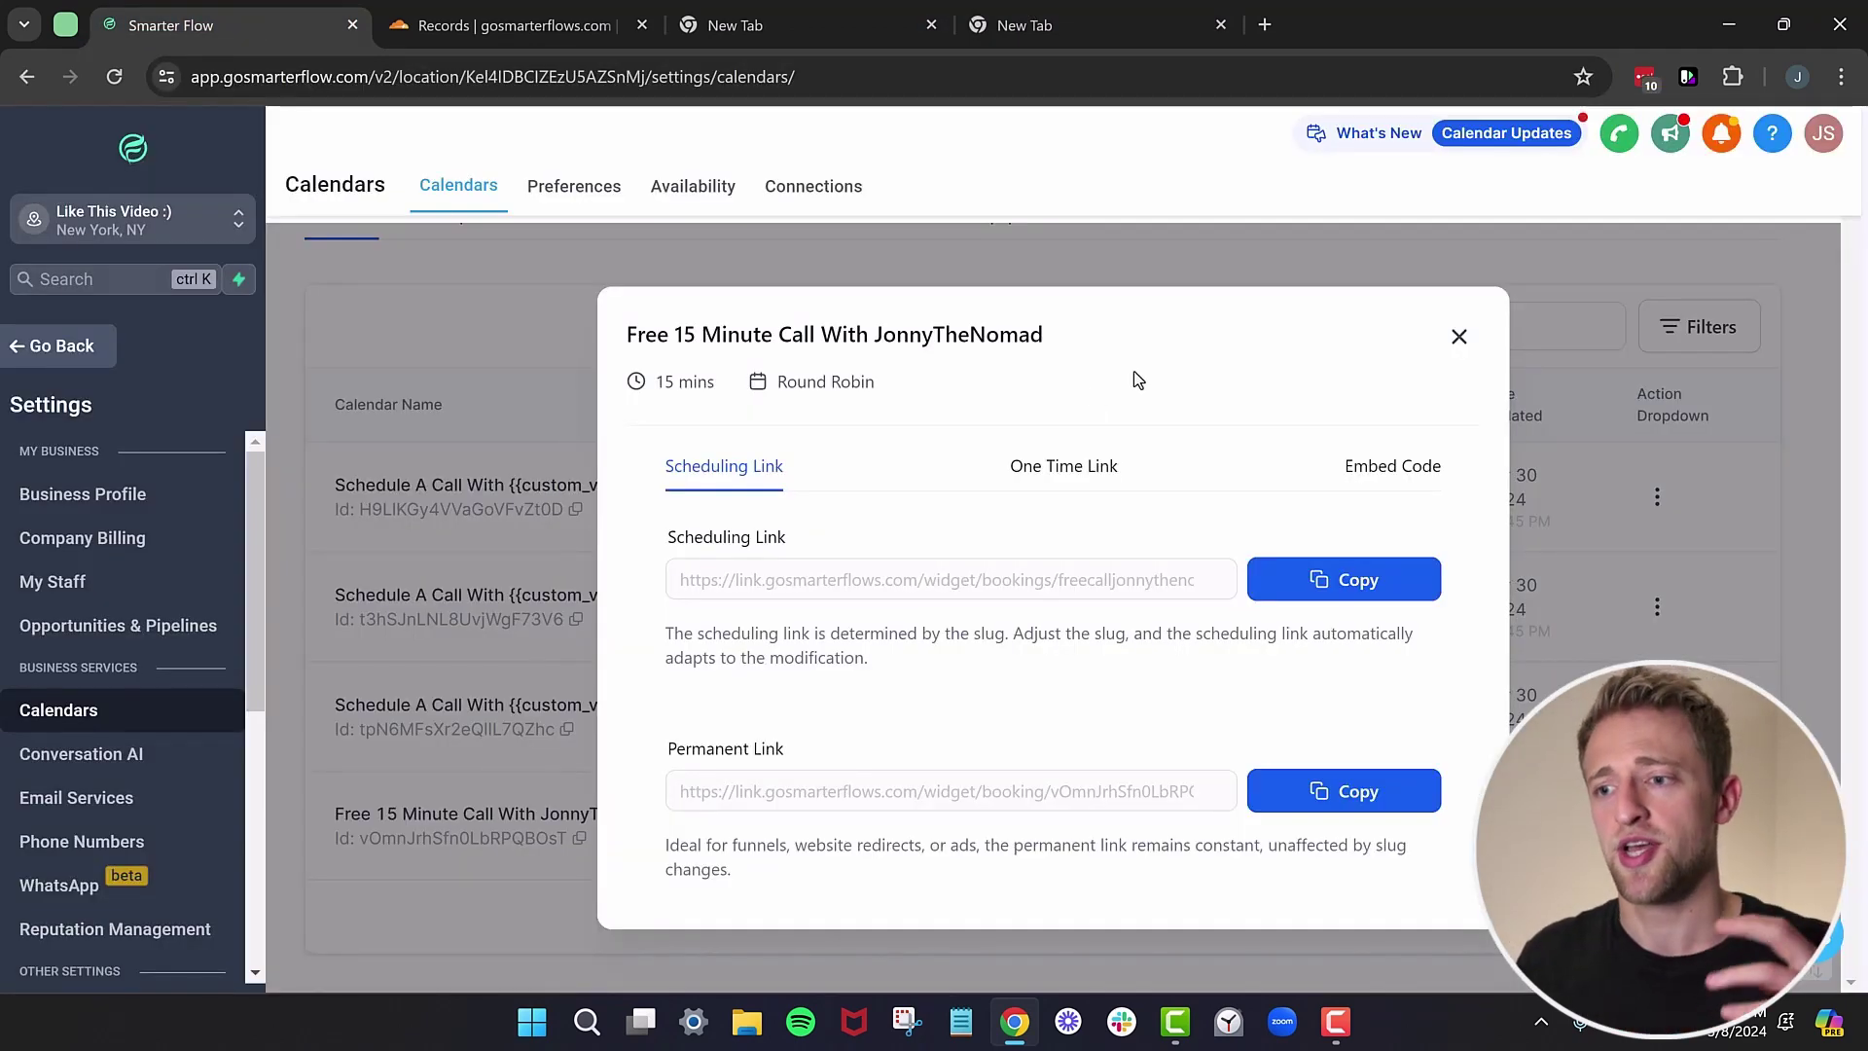
{"action": "left_click", "coordinate": [1459, 335]}
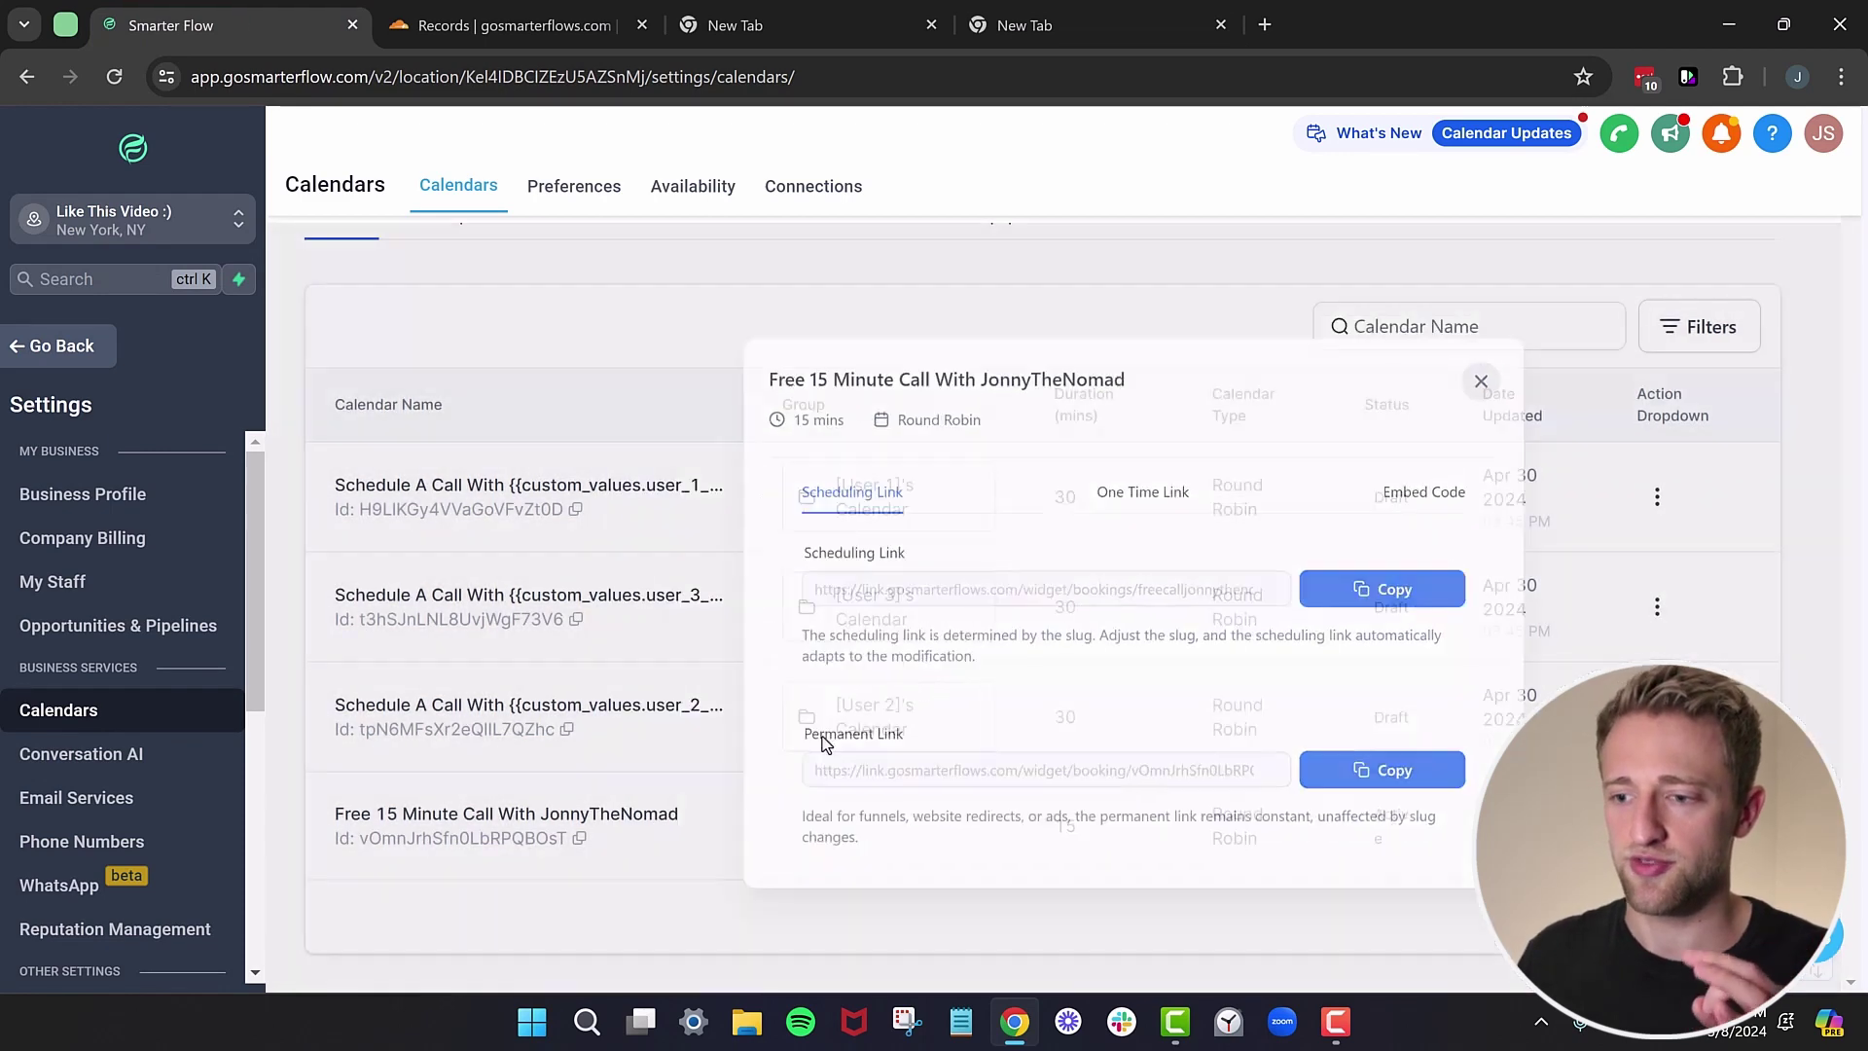
{"action": "left_click", "coordinate": [49, 346]}
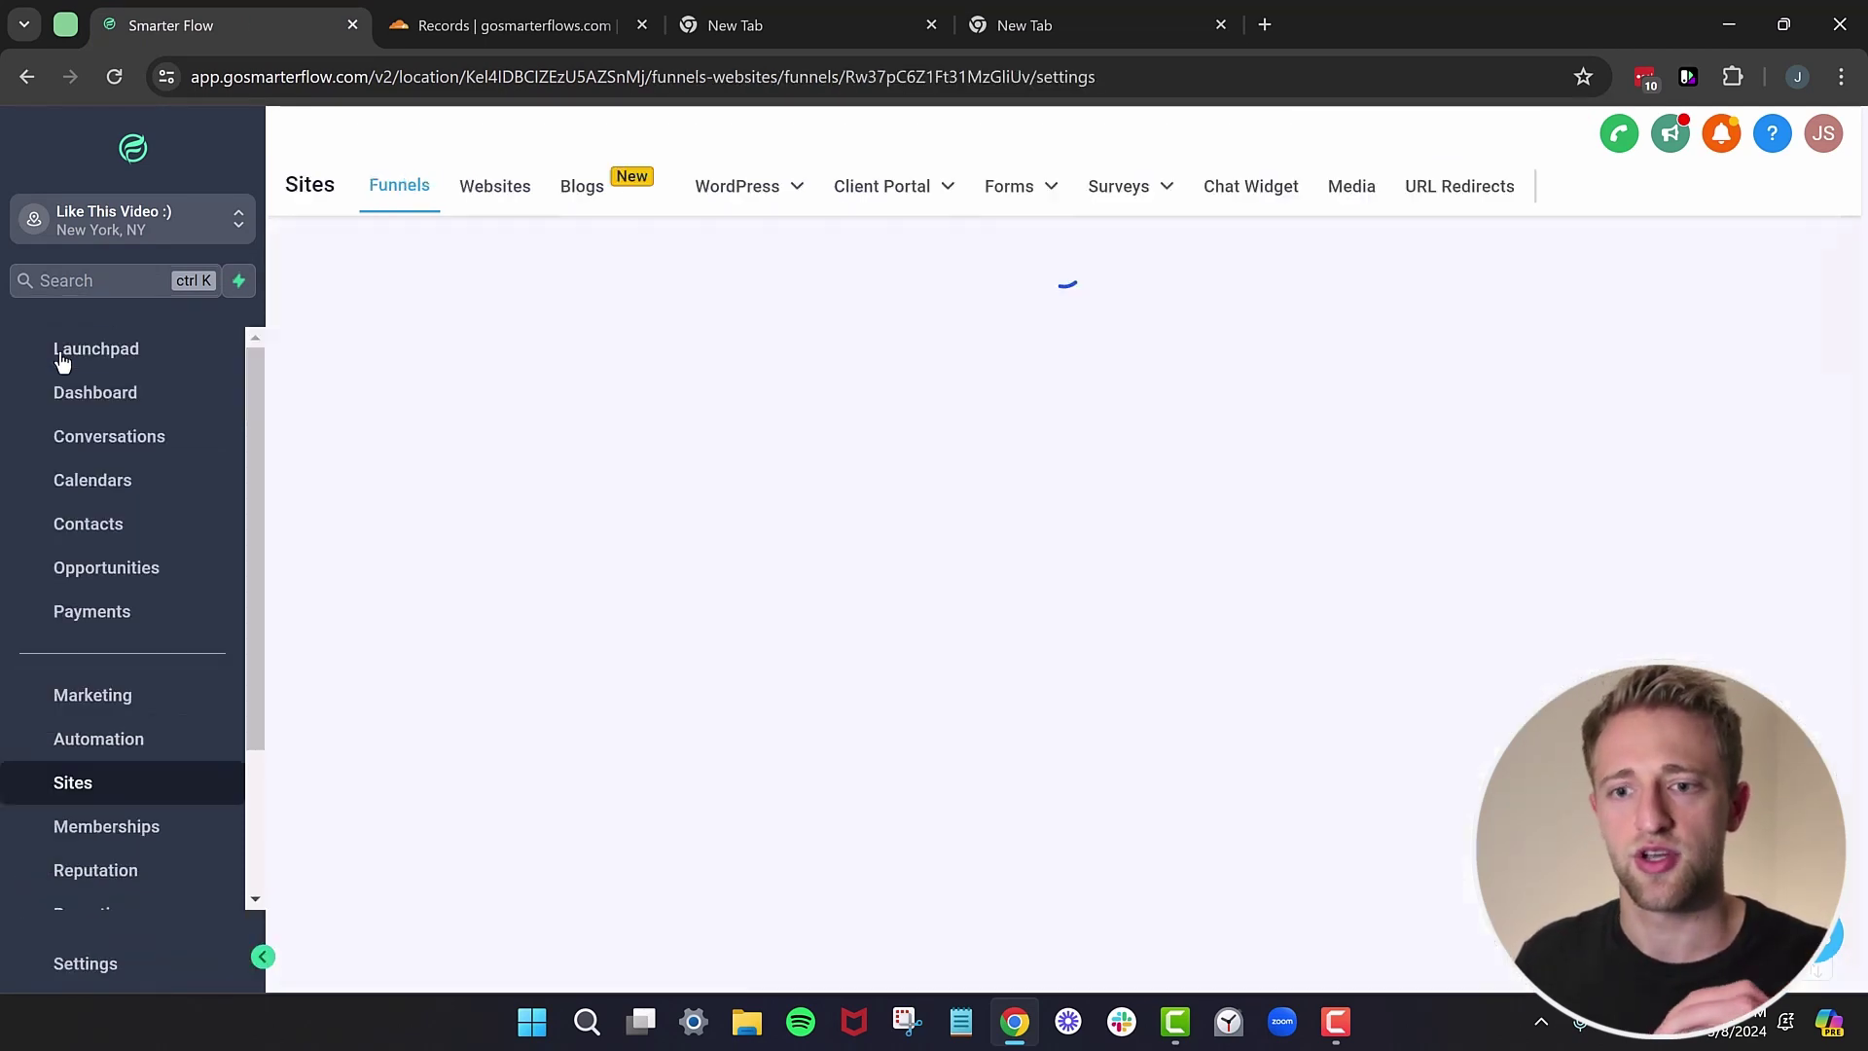
Open the form builder's list of forms and check the actions available for the [Product Name]: Waitlist Form, including Share.
{"action": "mouse_move", "coordinate": [1017, 188]}
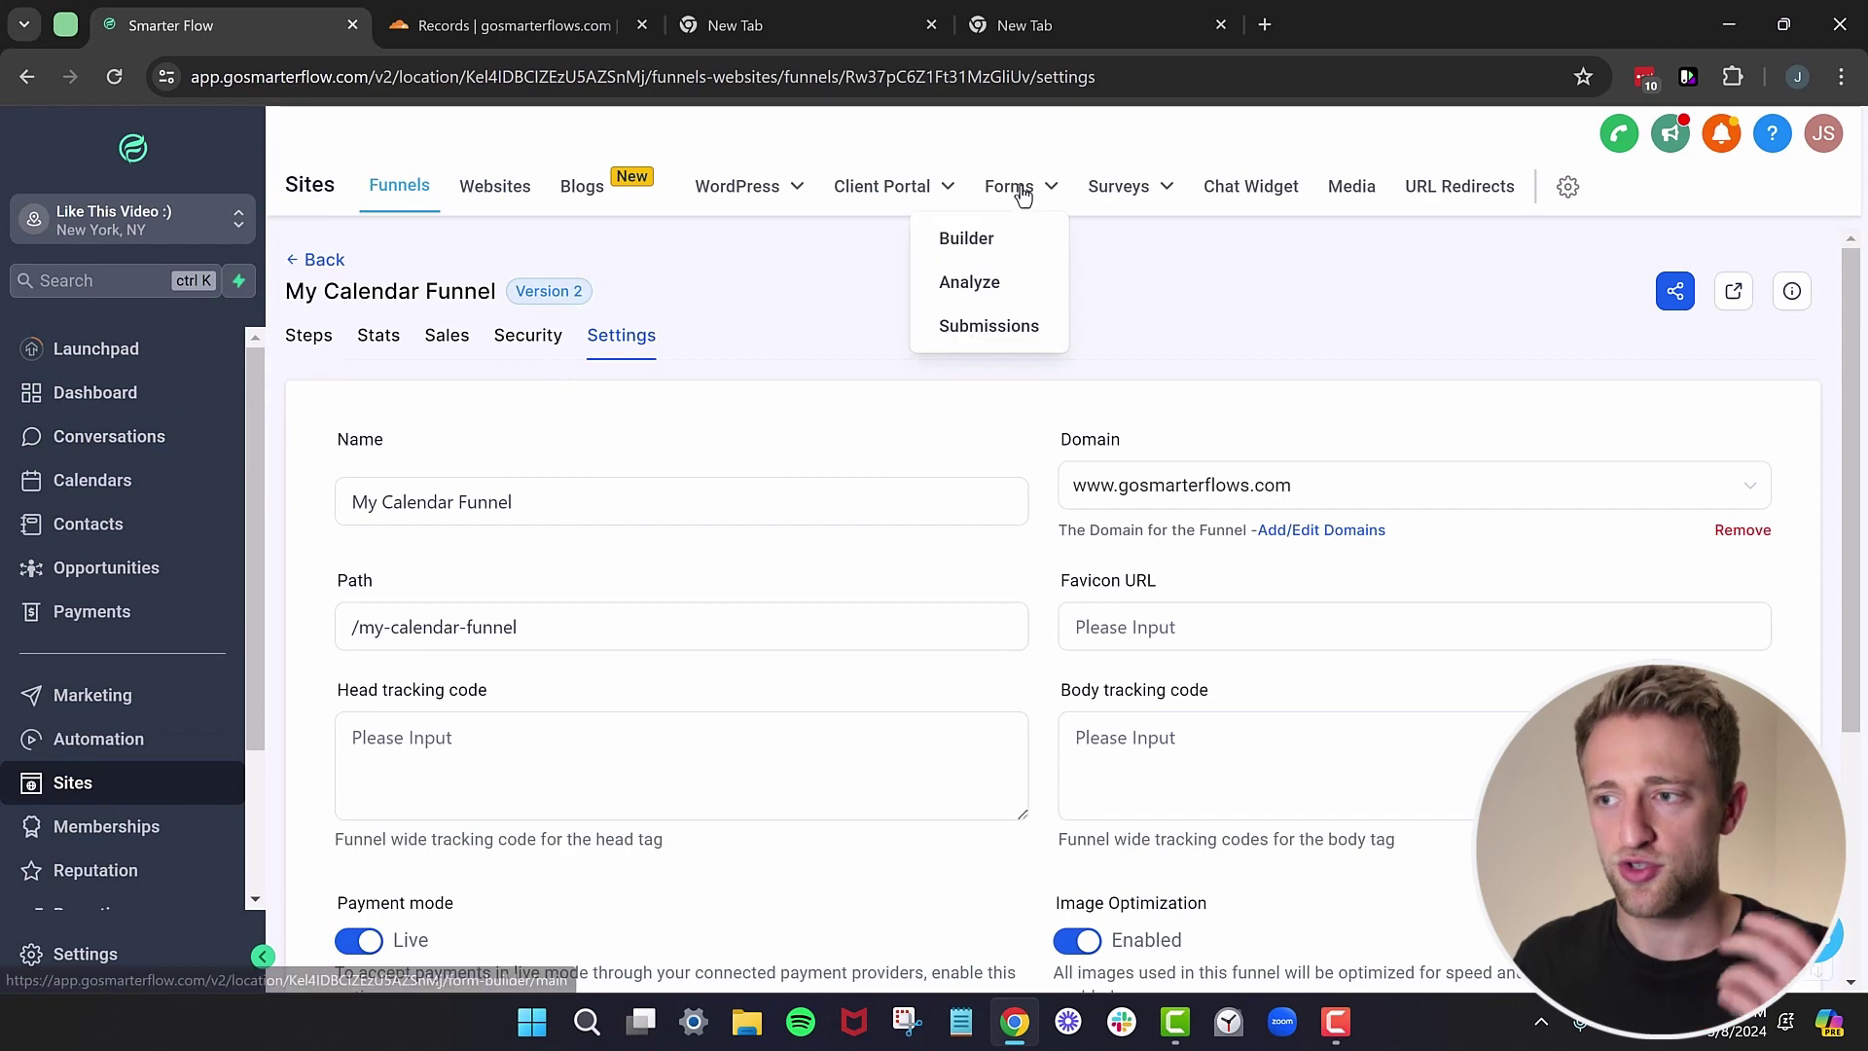
{"action": "left_click", "coordinate": [981, 237]}
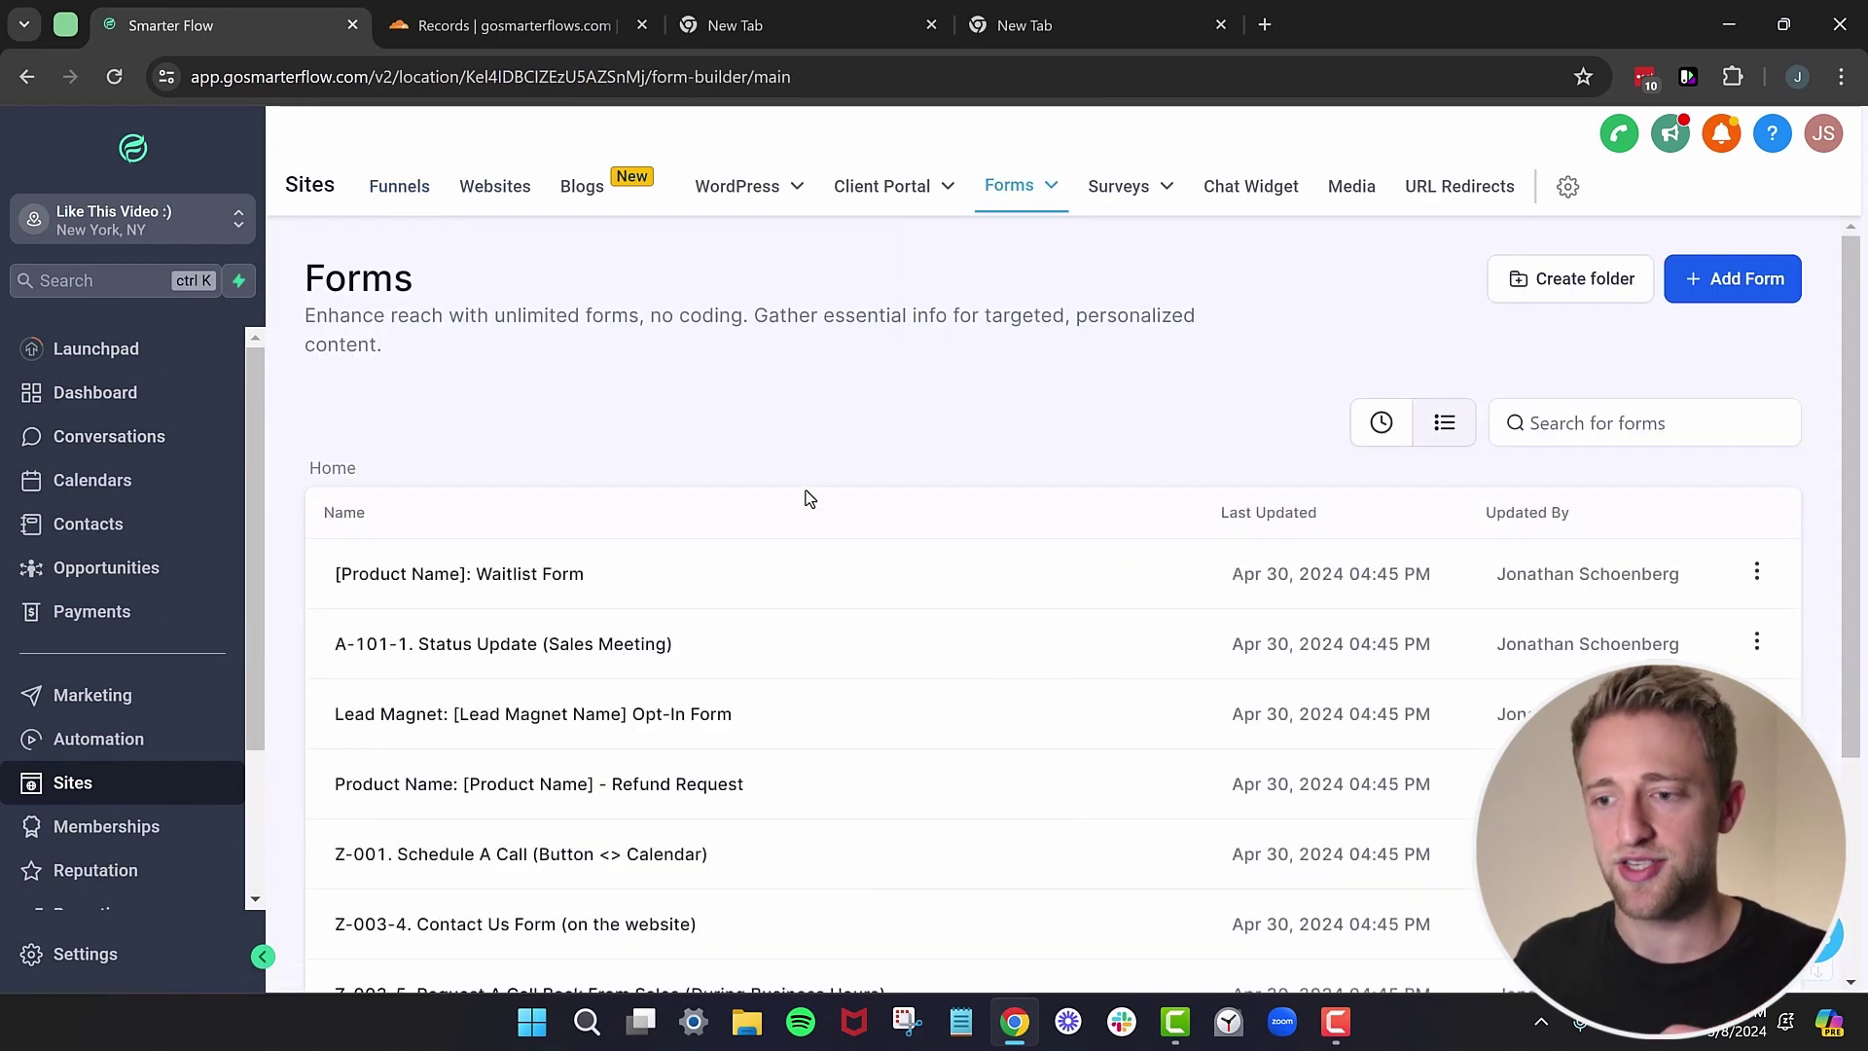
{"action": "left_click", "coordinate": [1758, 573]}
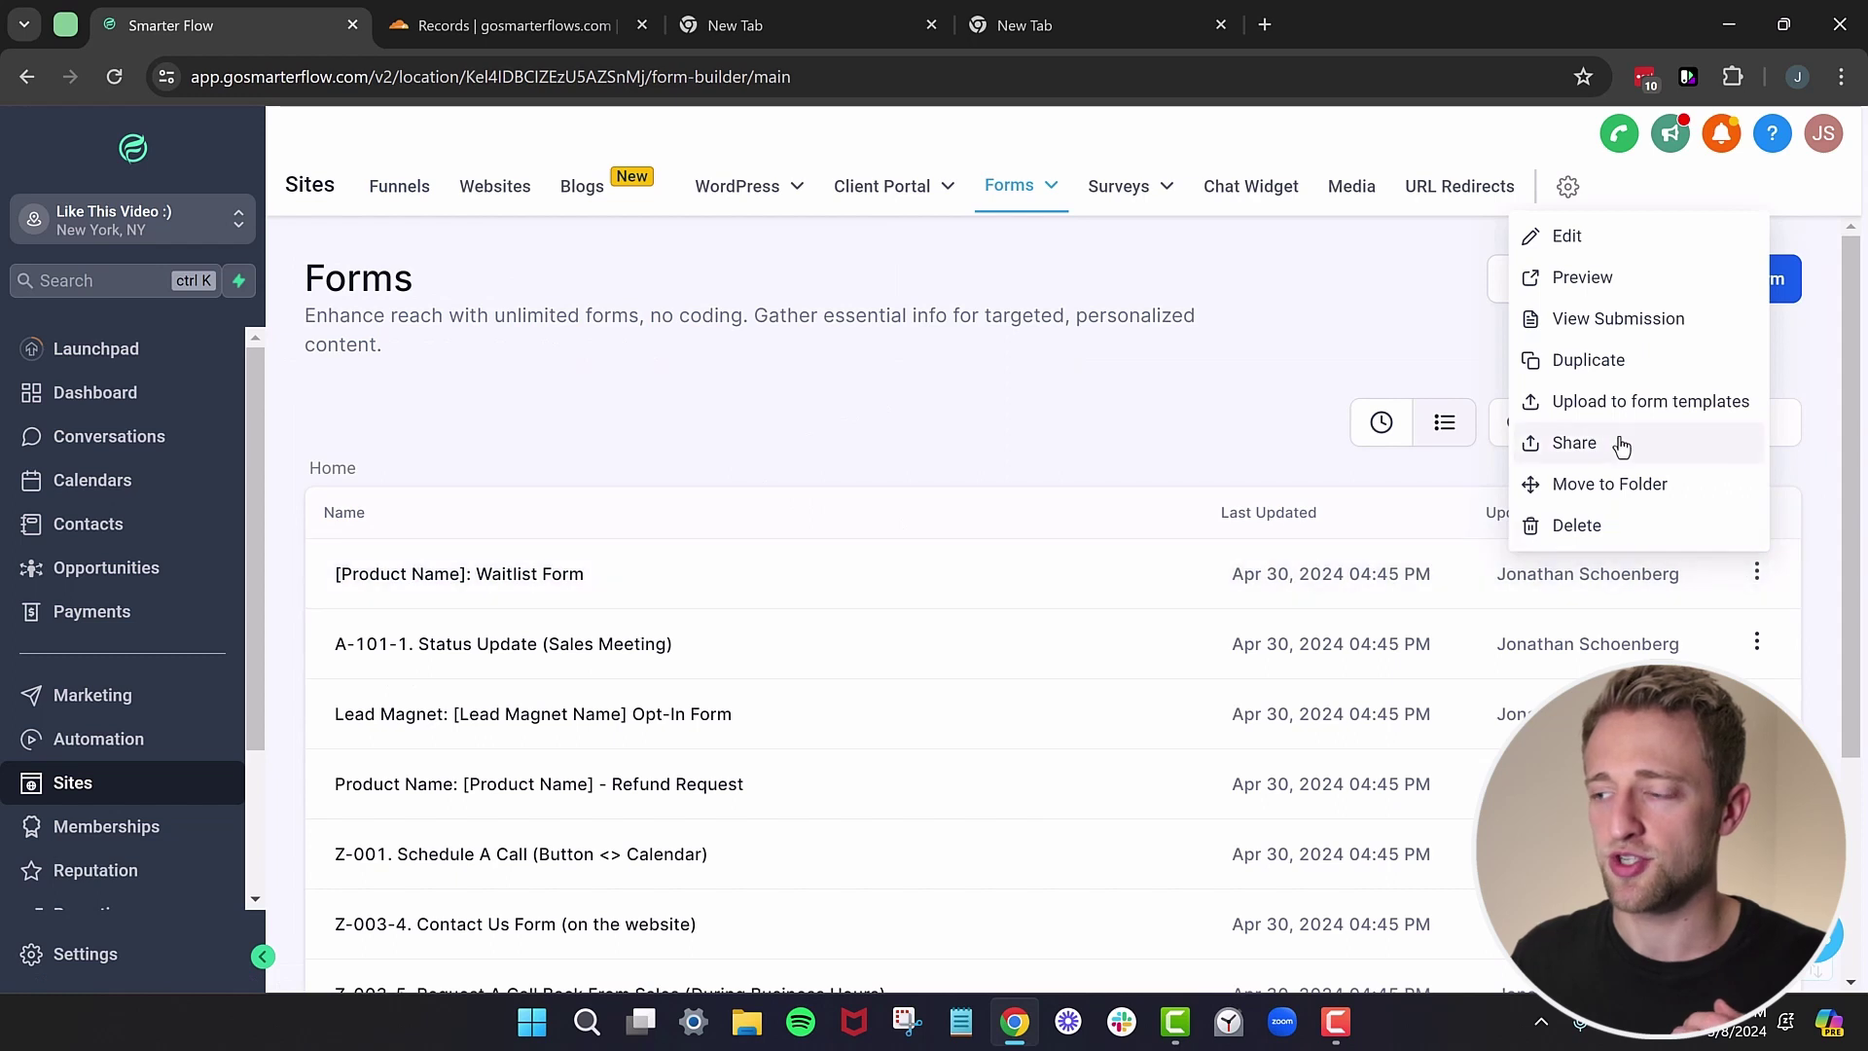
{"action": "left_click", "coordinate": [1112, 426]}
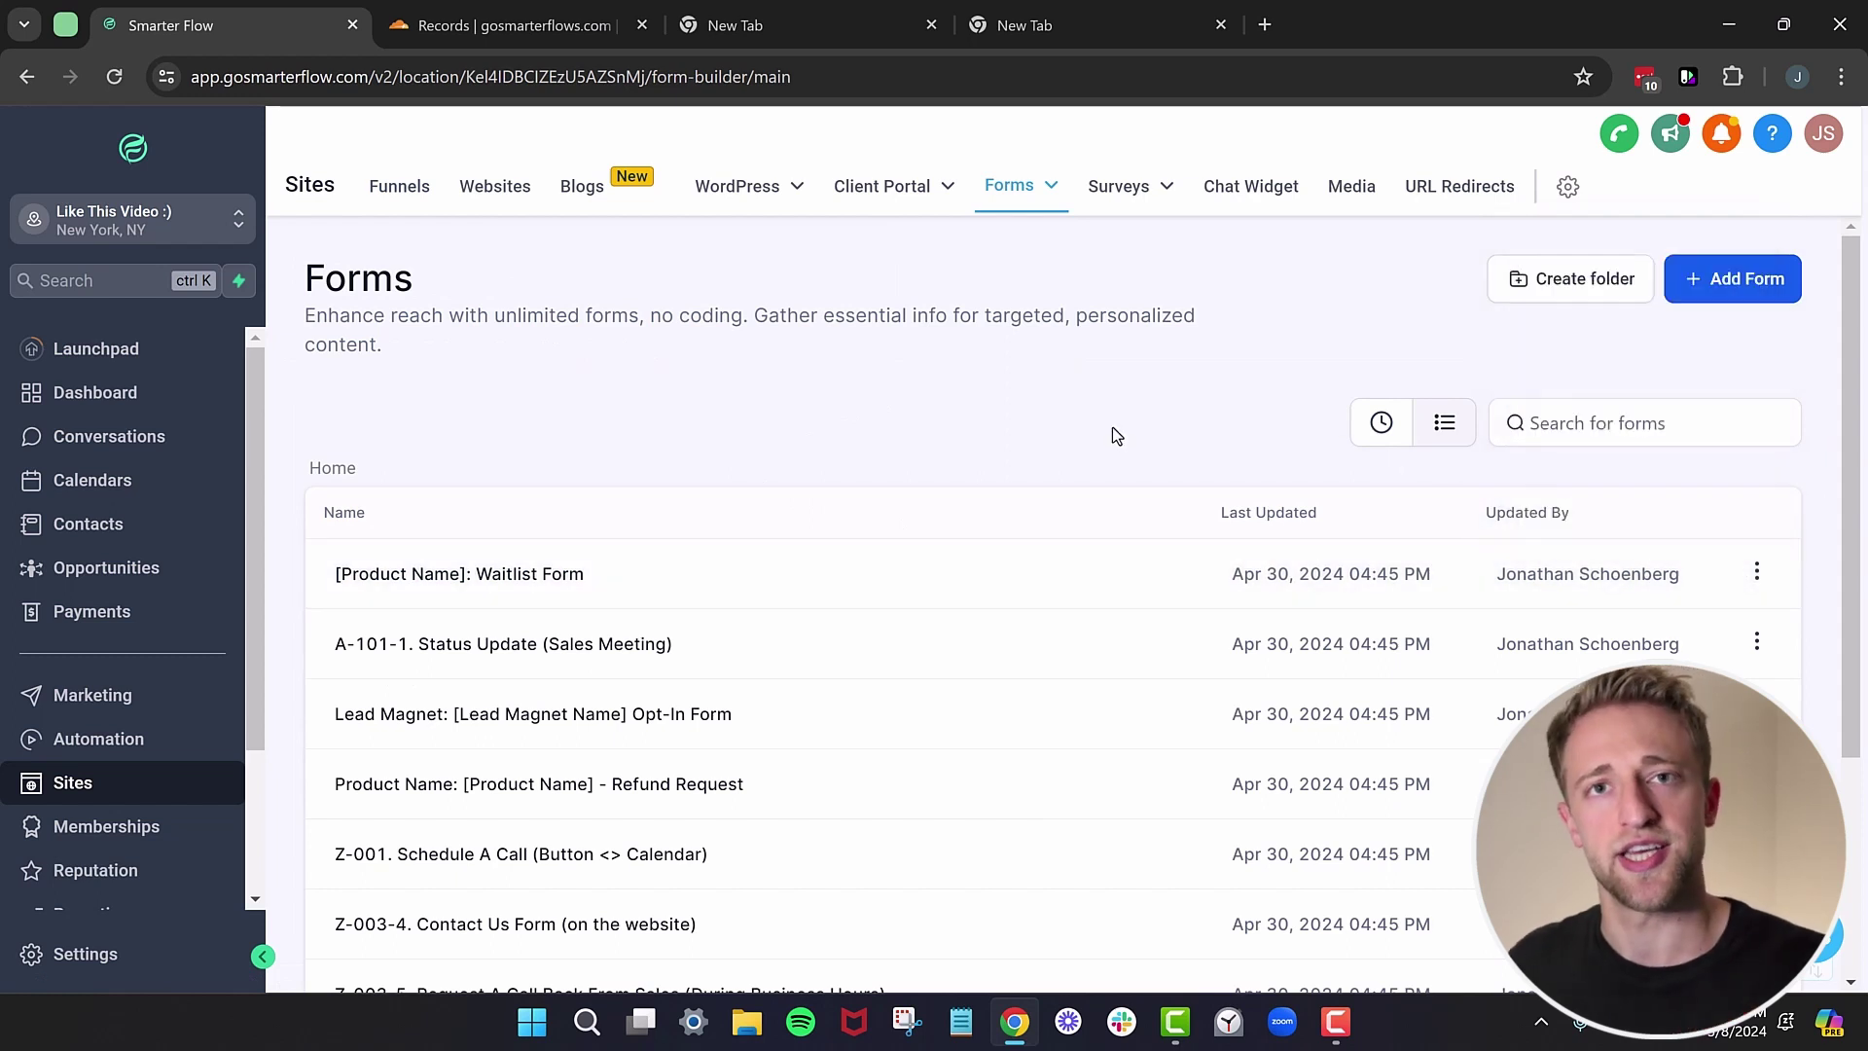